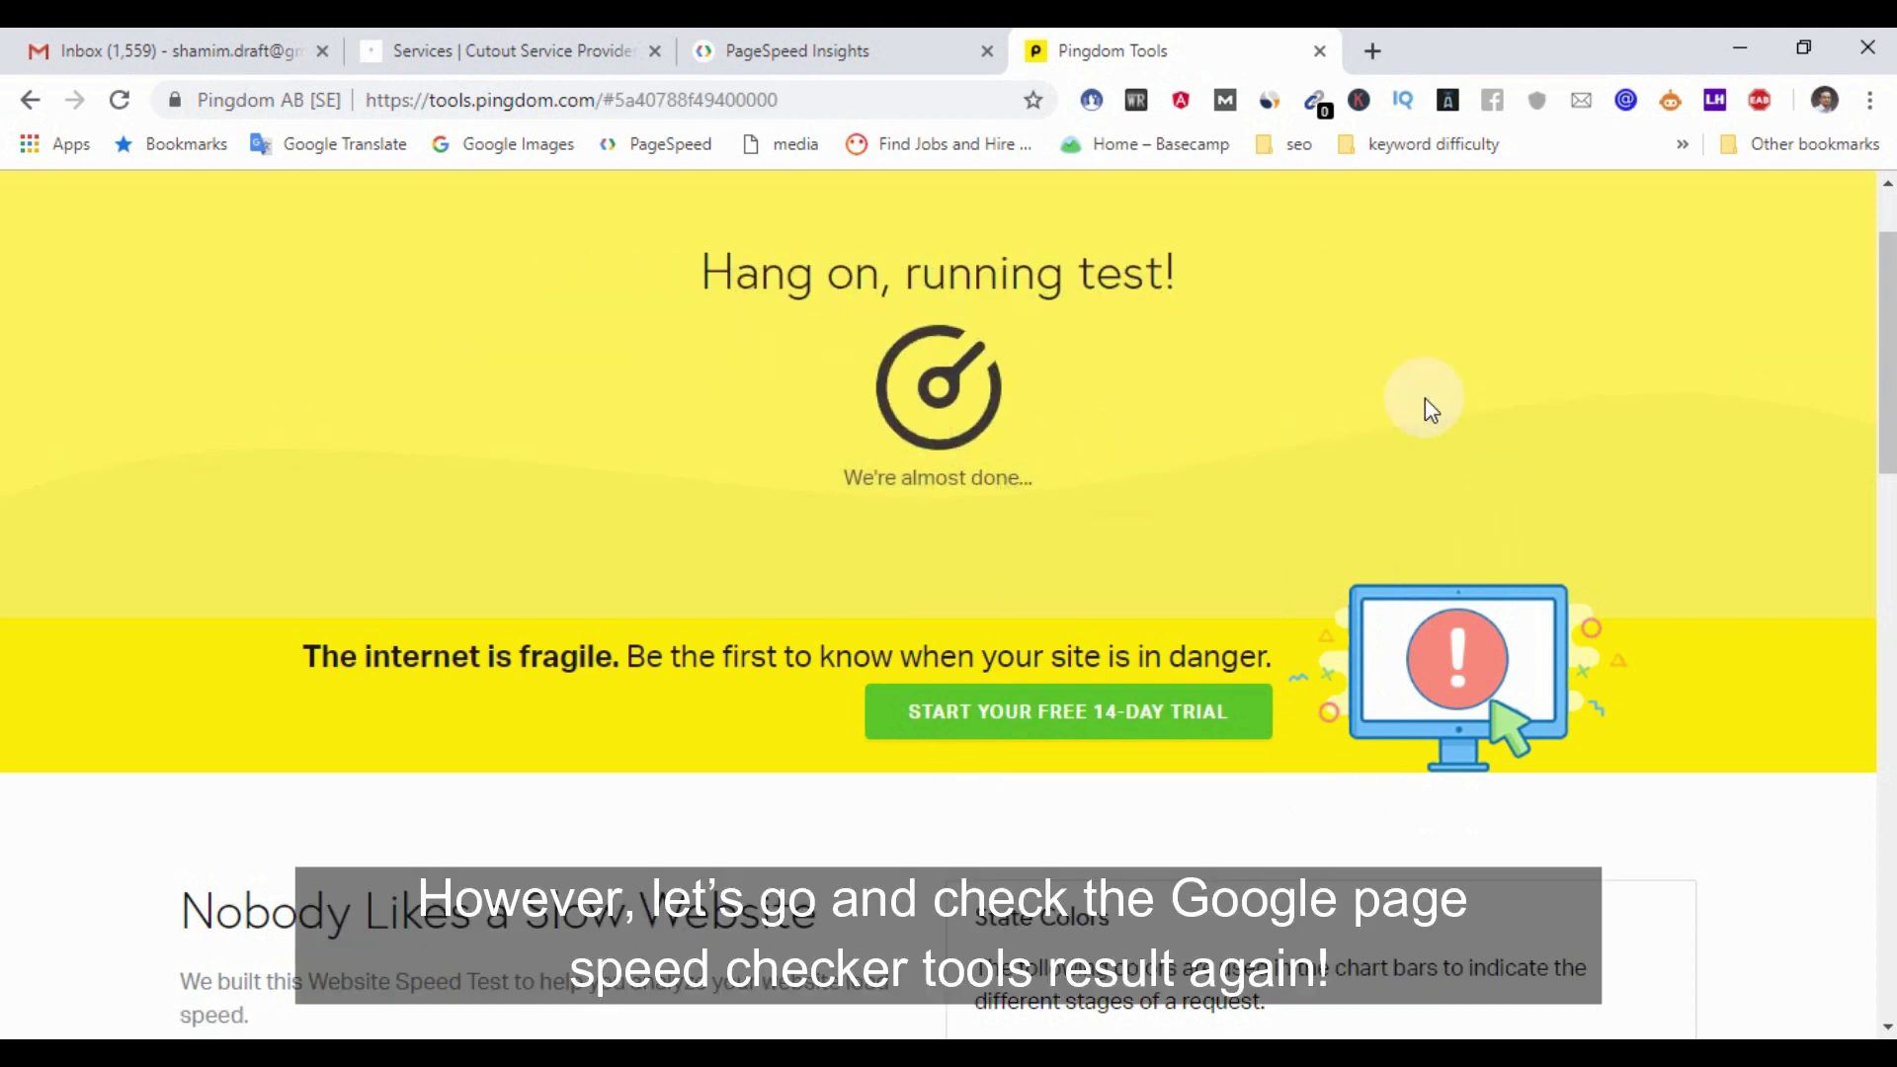
# Step: Compare the PageSpeed desktop score of 92 with mobile's 55, then return to the Services page
pyautogui.click(778, 54)
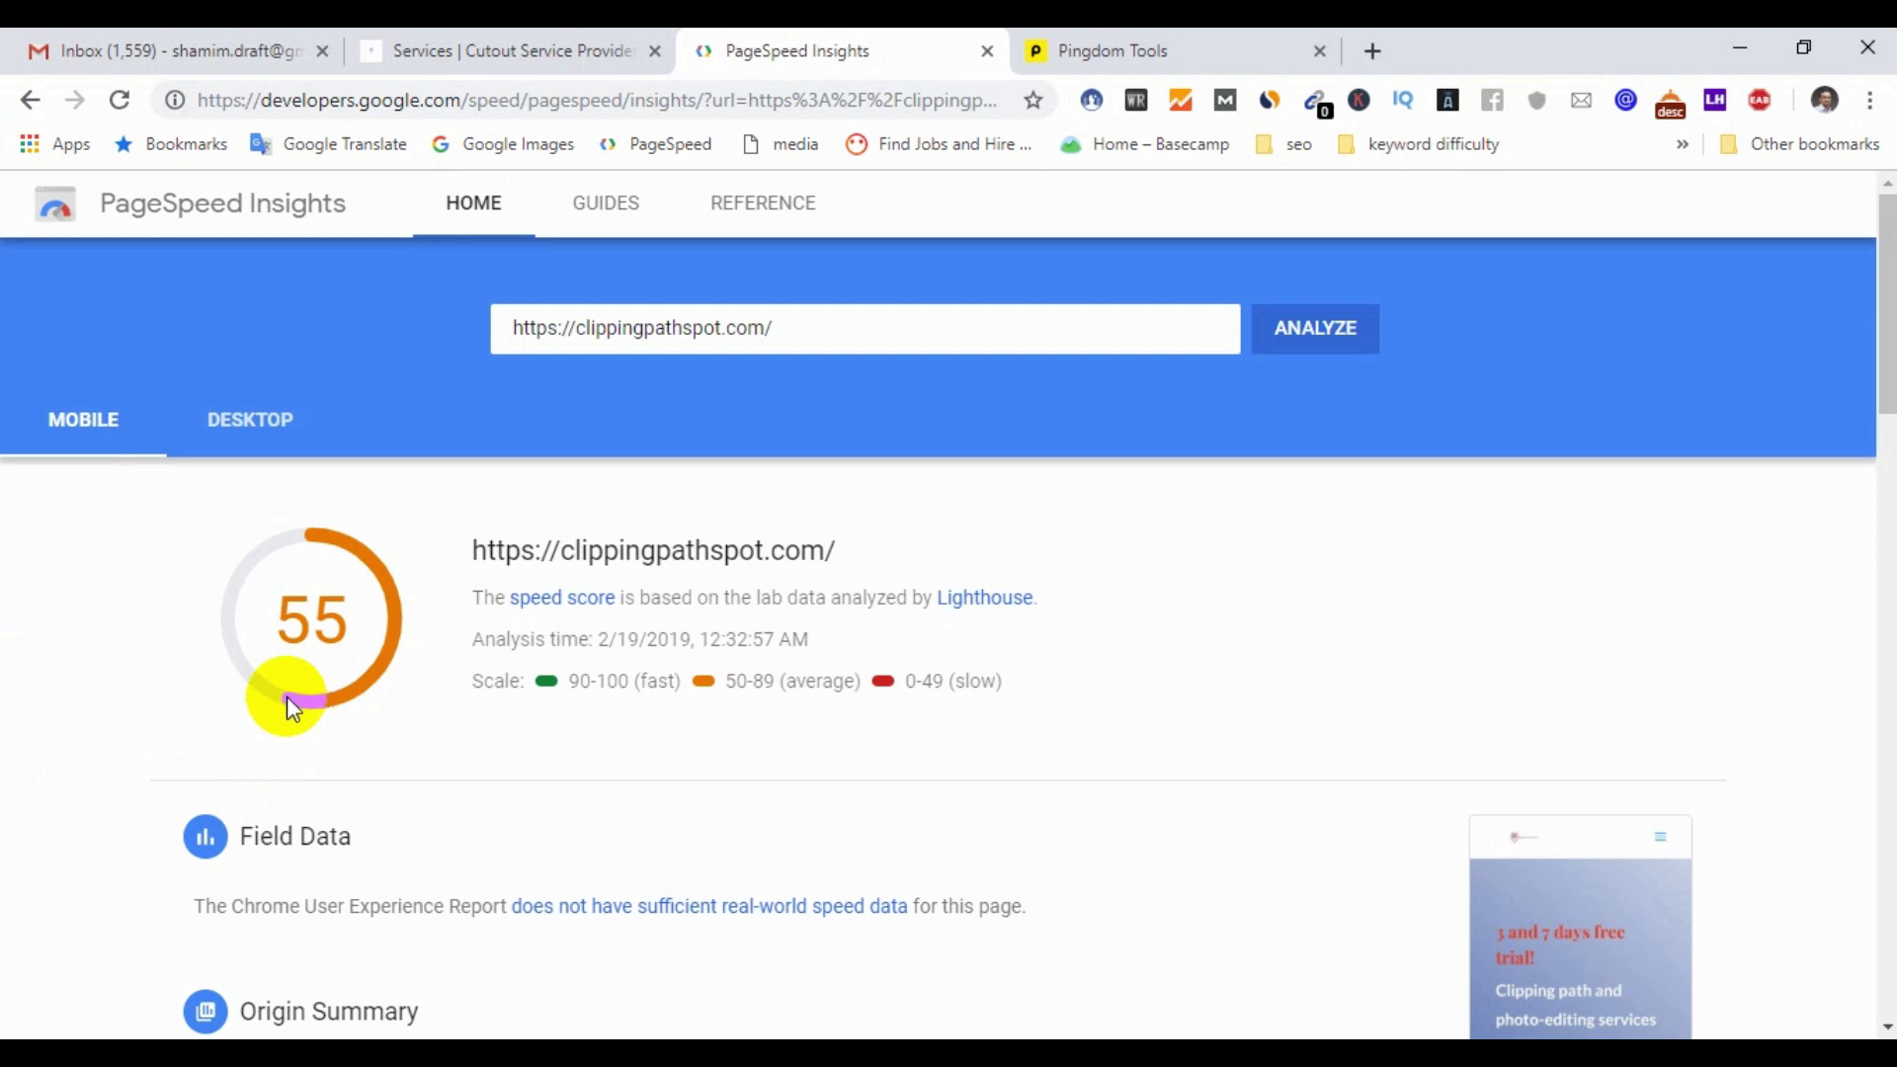
pyautogui.click(260, 425)
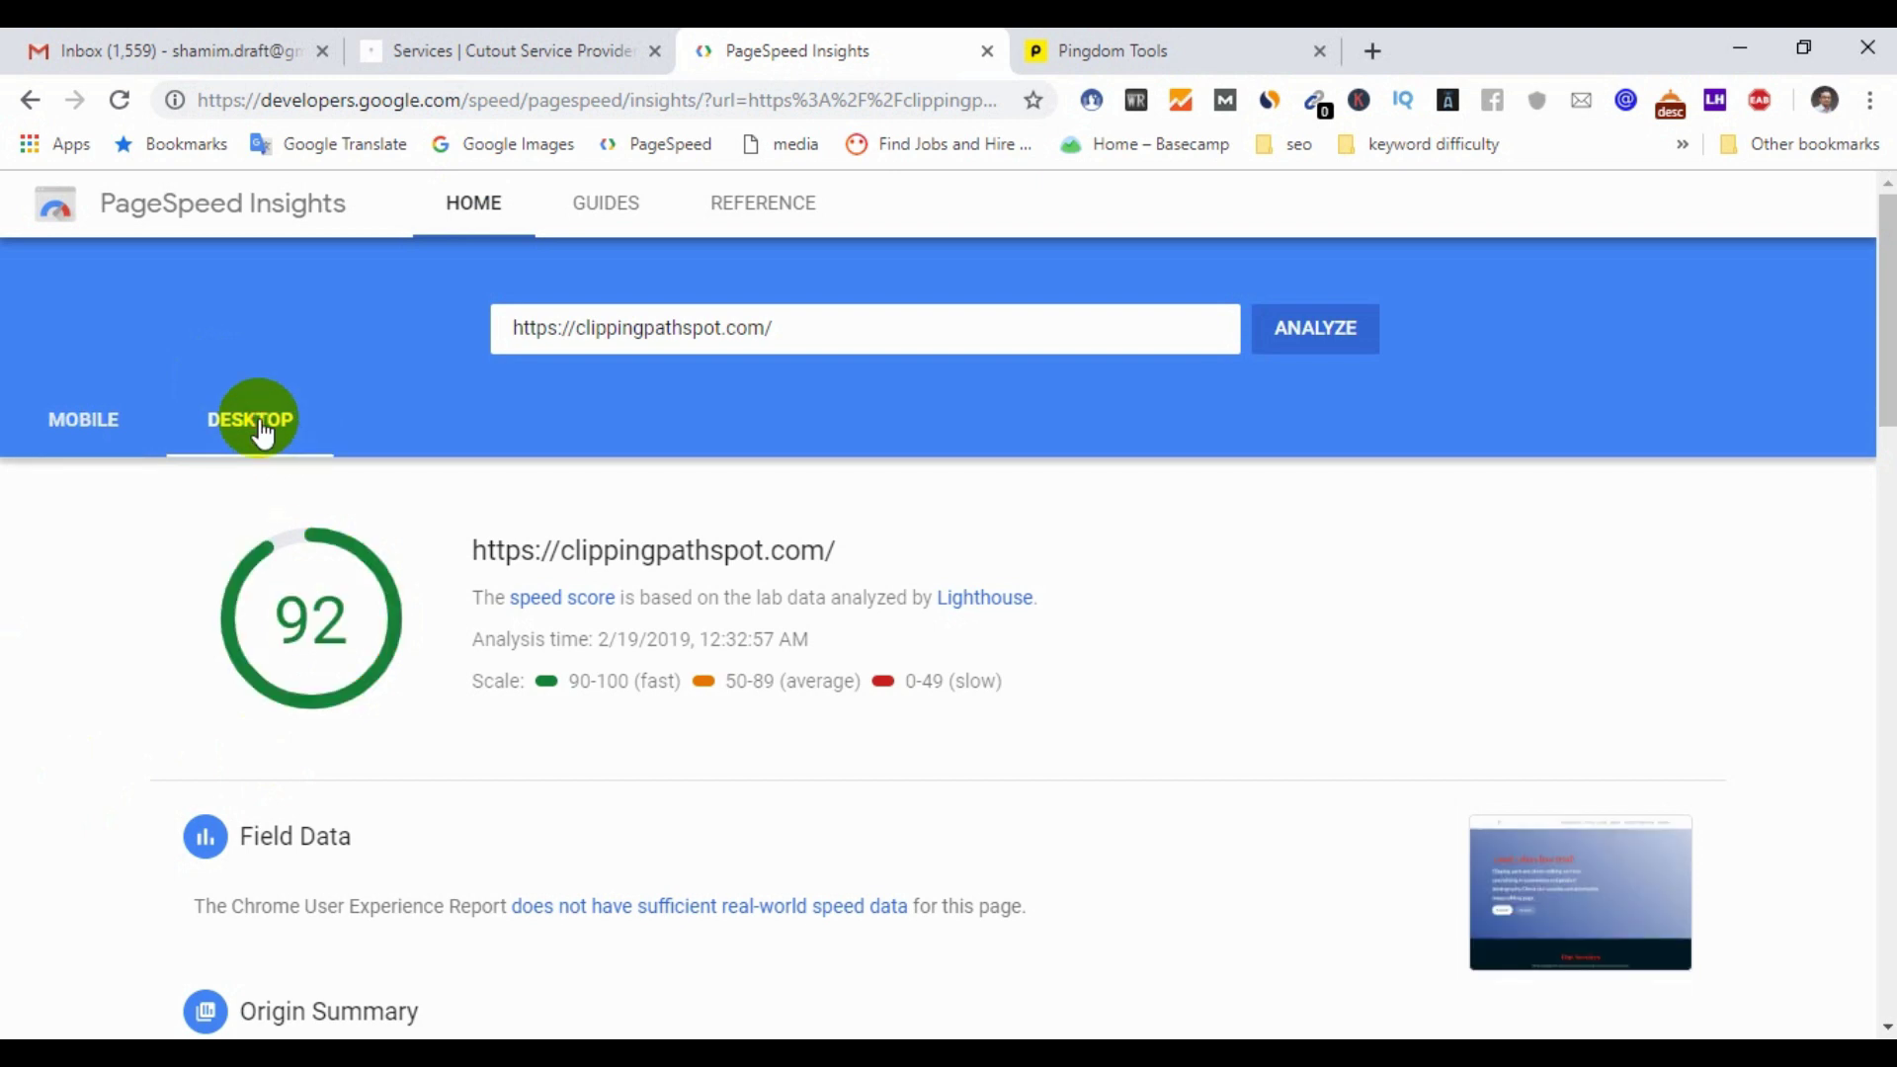
pyautogui.click(539, 38)
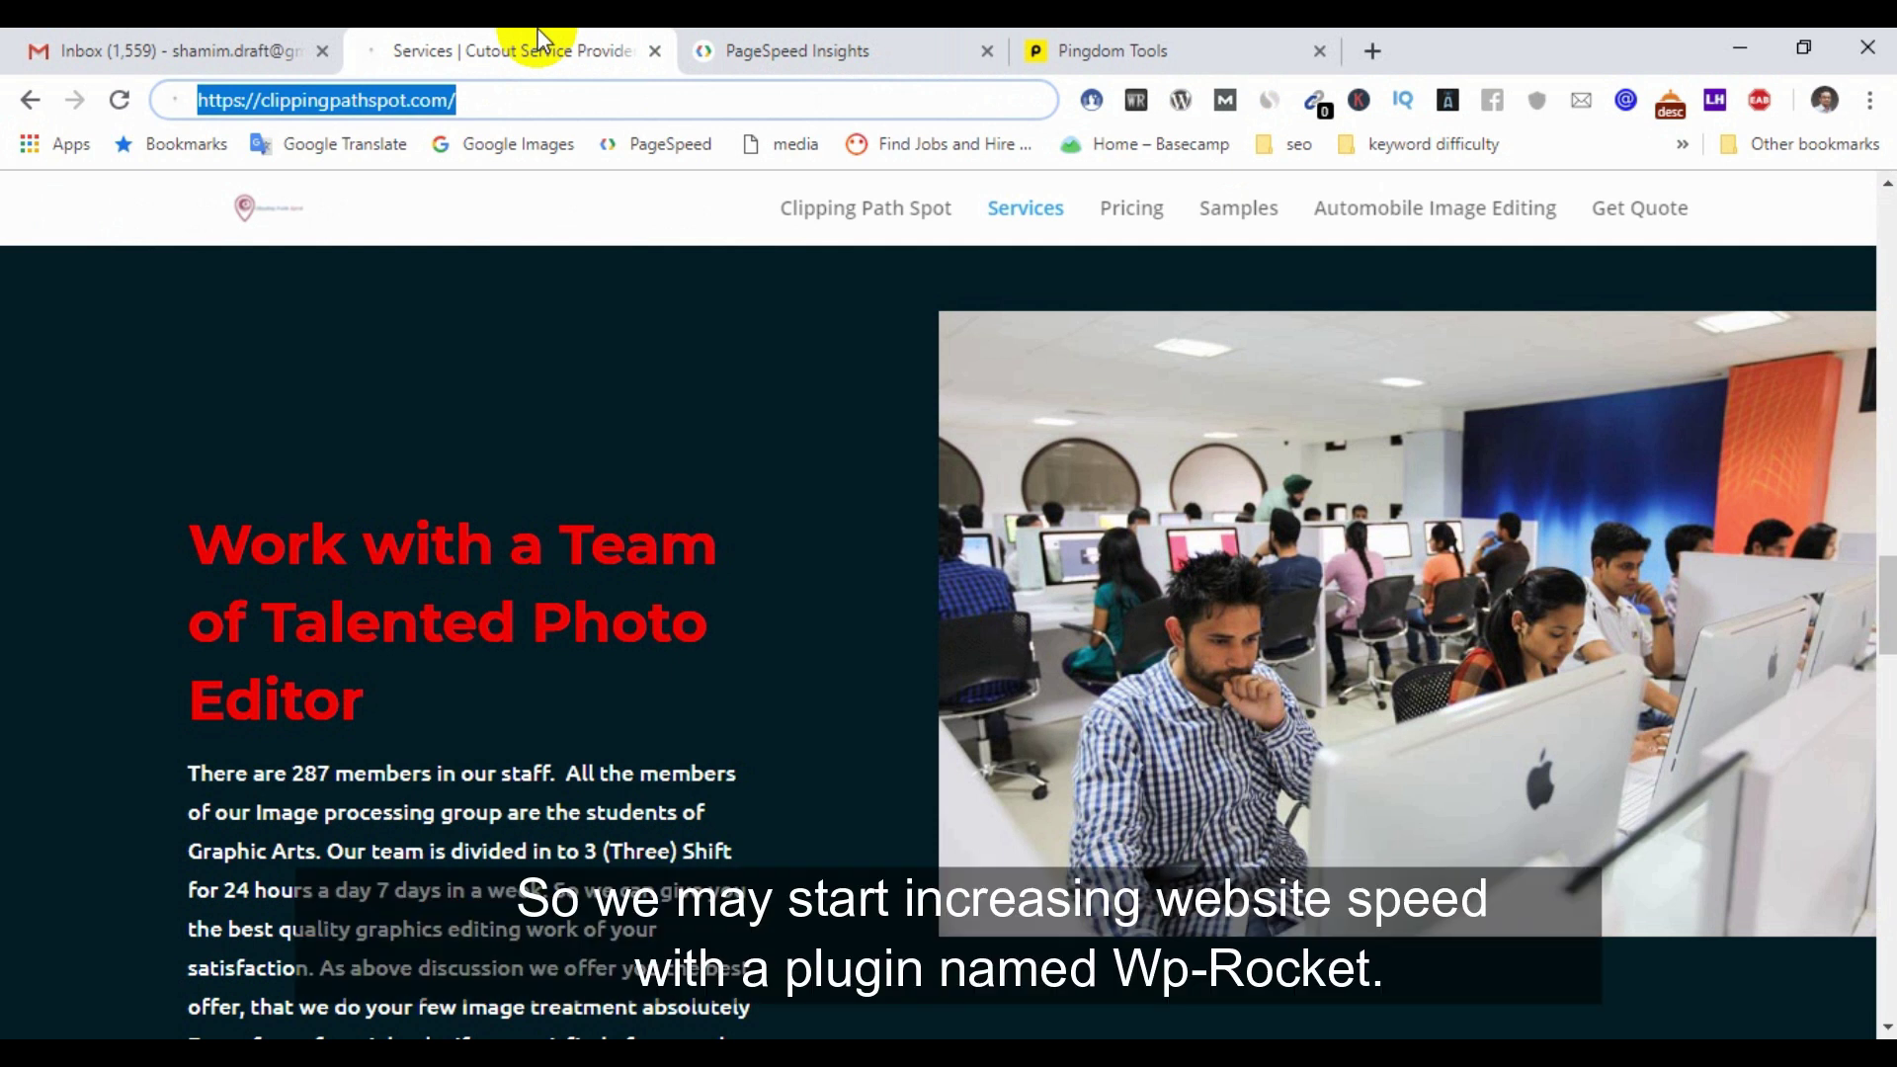
# Step: Load clippingpathspot.com/wp-login.php and sign in with the admin account credentials
pyautogui.click(512, 96)
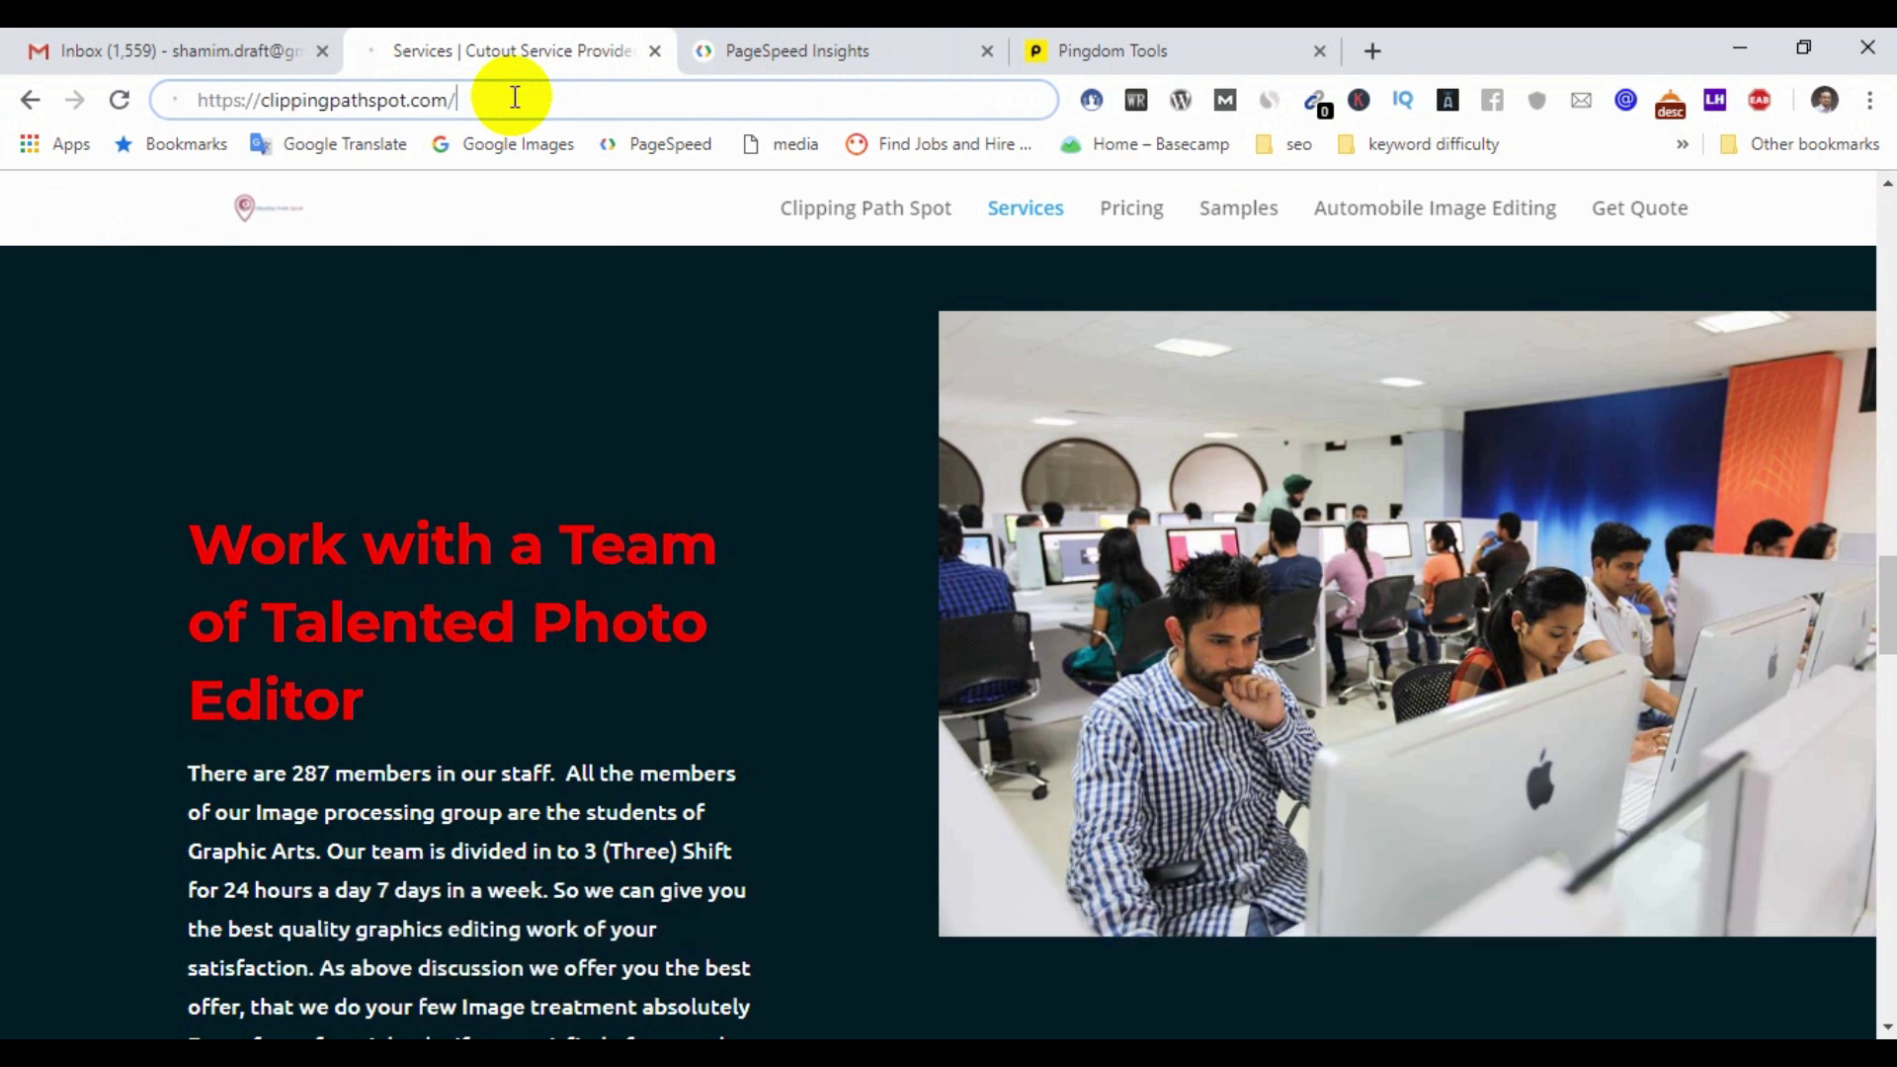
pyautogui.write('wp')
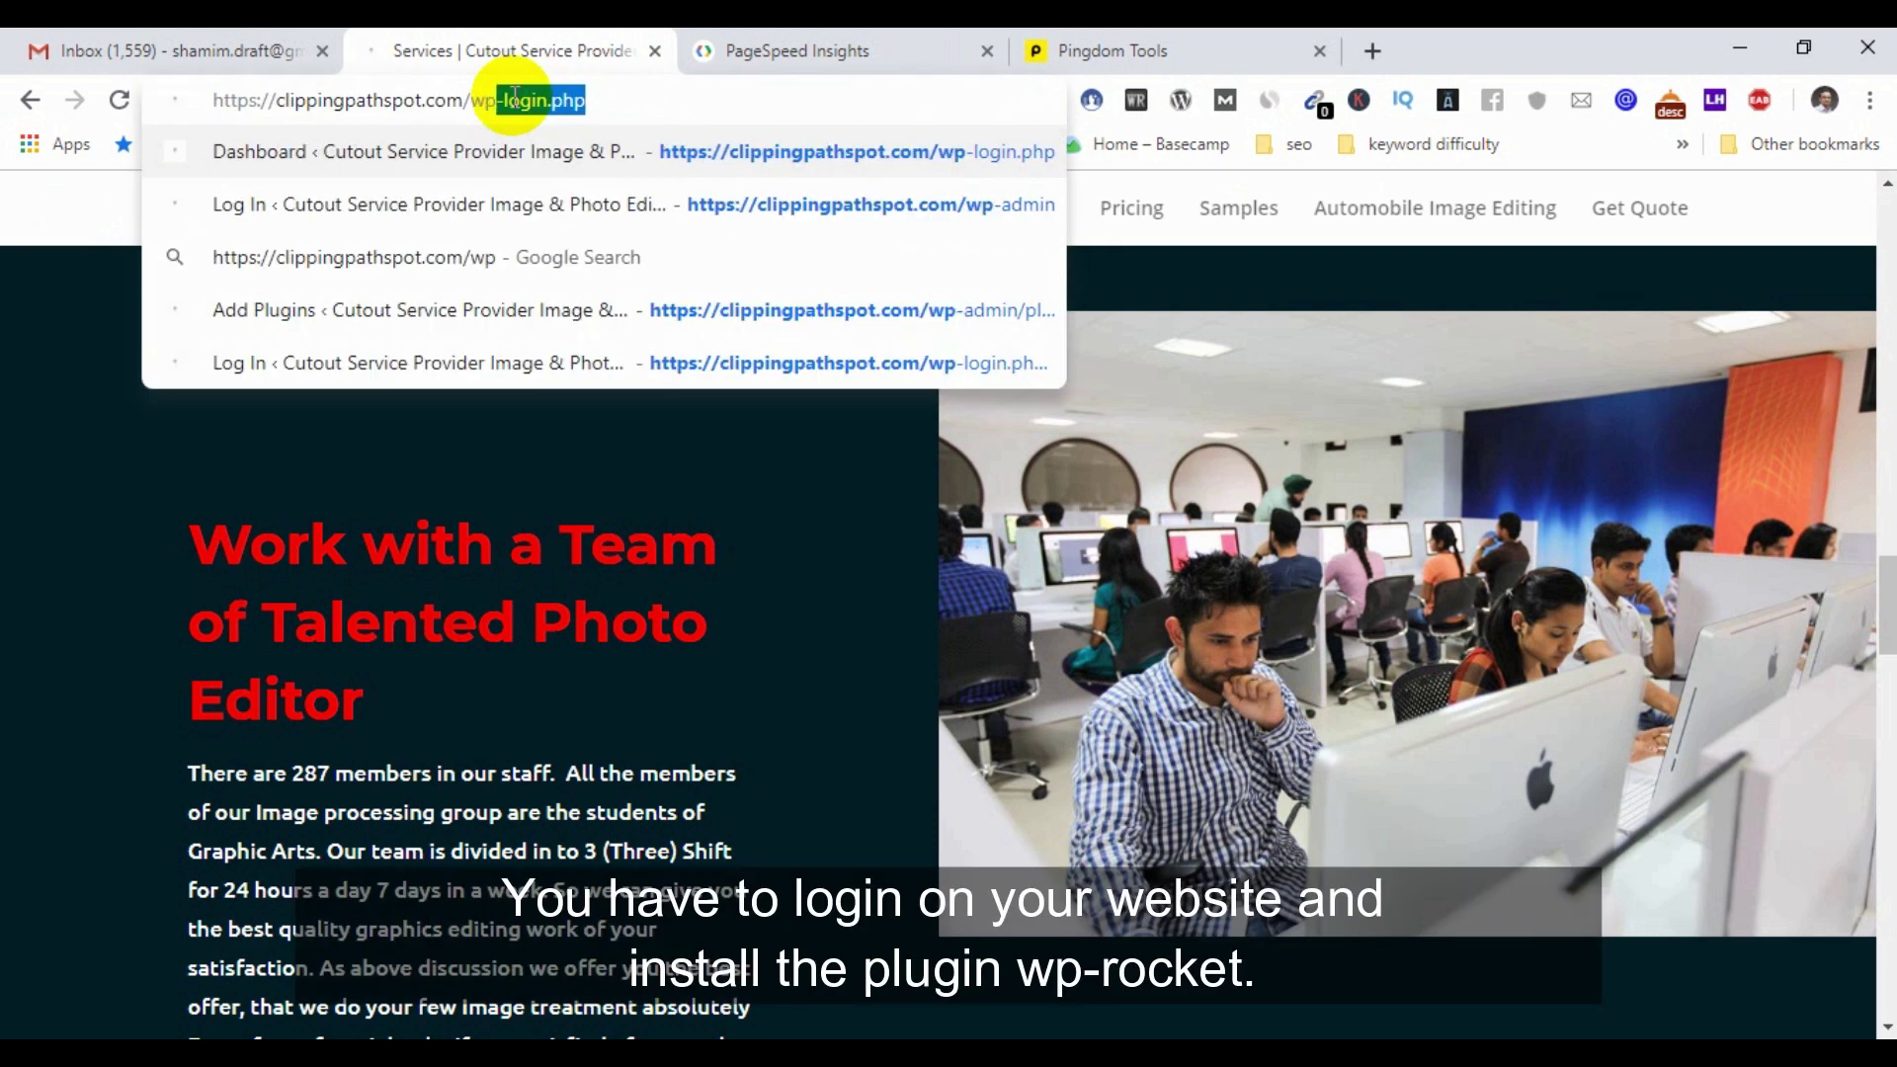
pyautogui.press('Return')
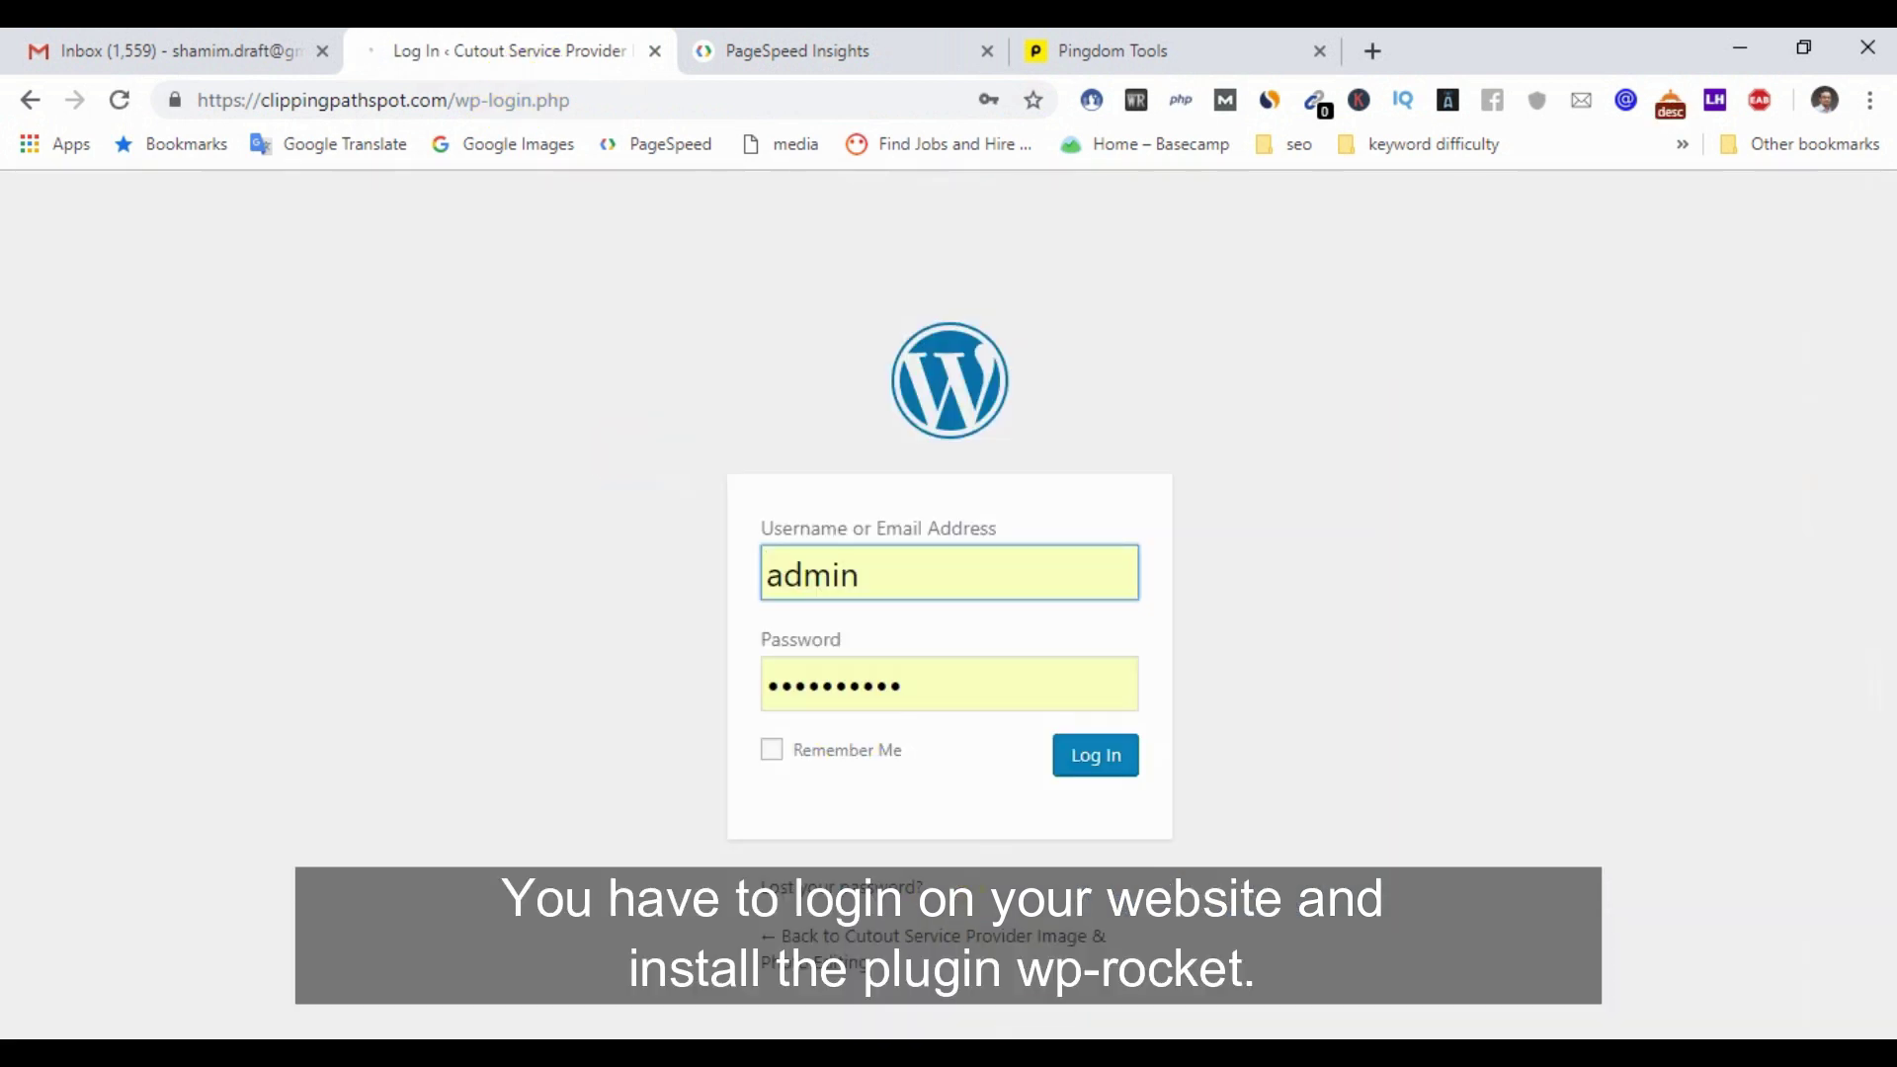
pyautogui.click(1098, 782)
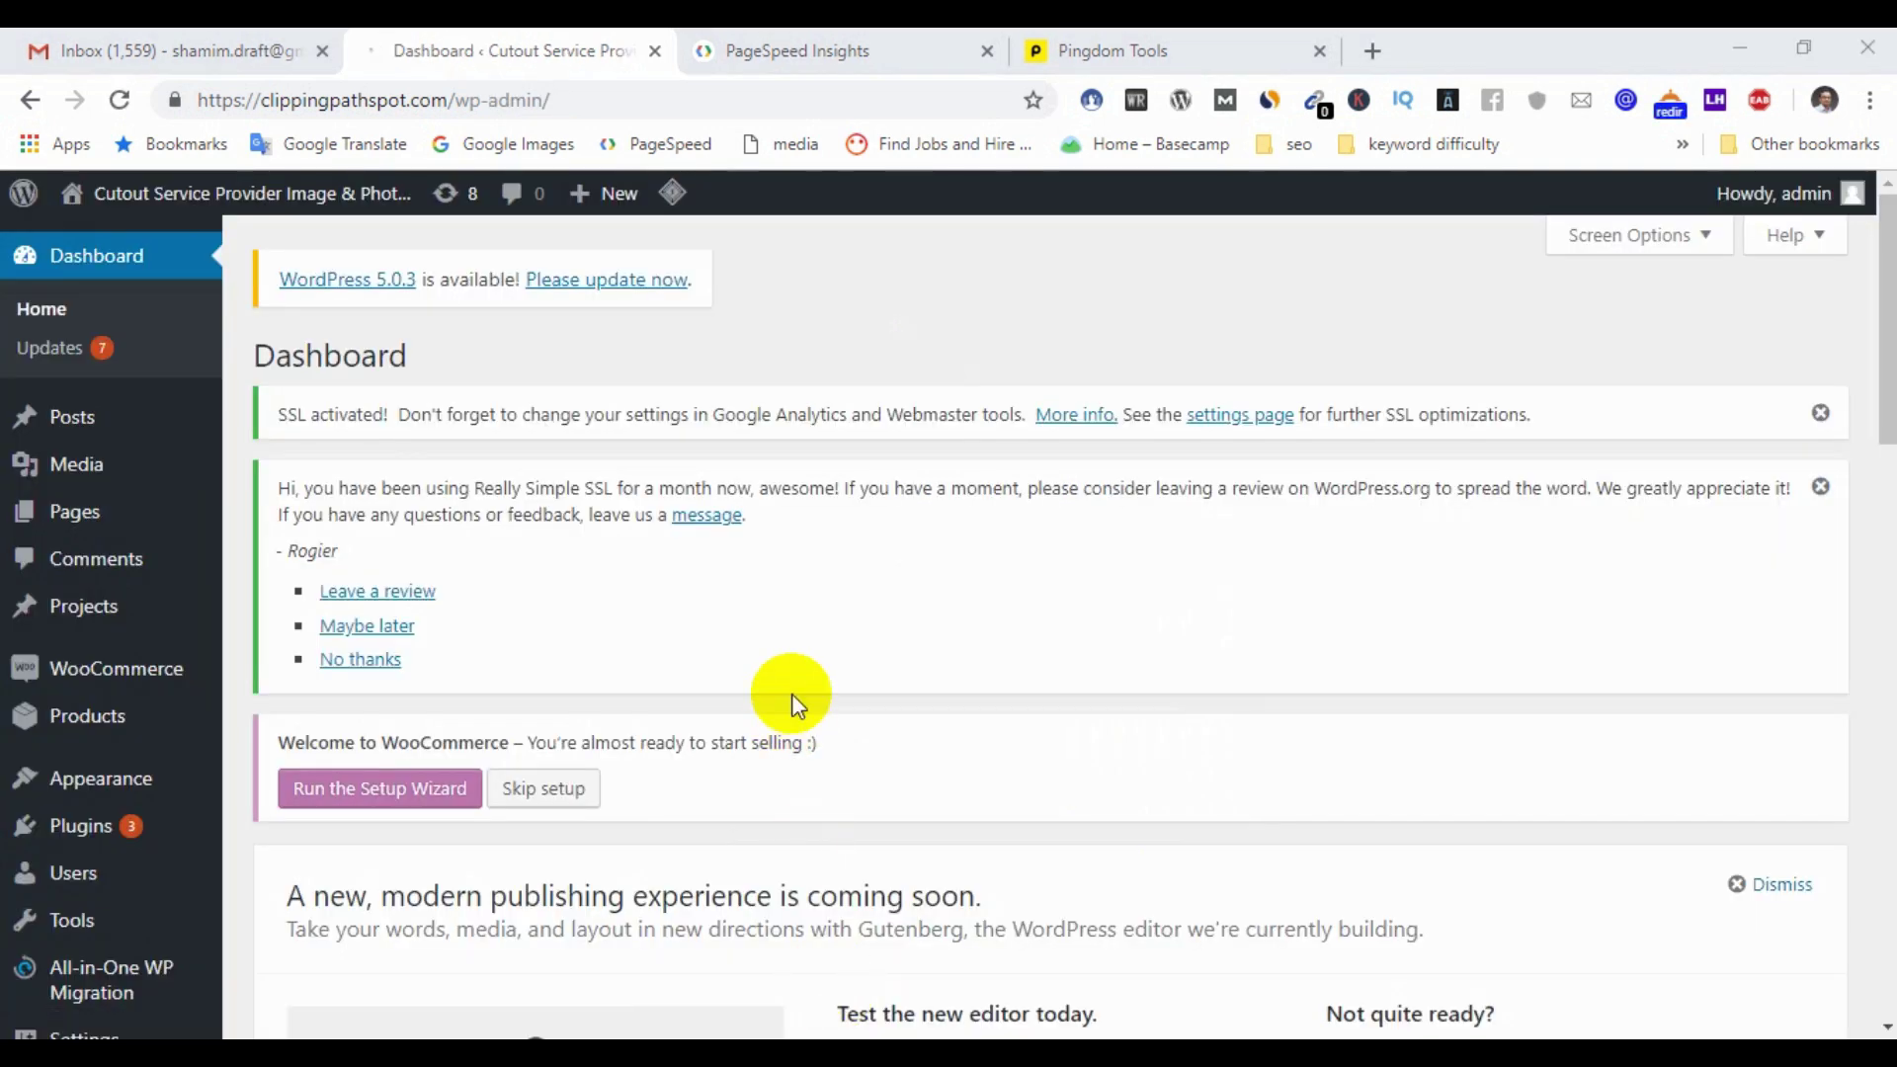
pyautogui.scroll(-4, 76, 445)
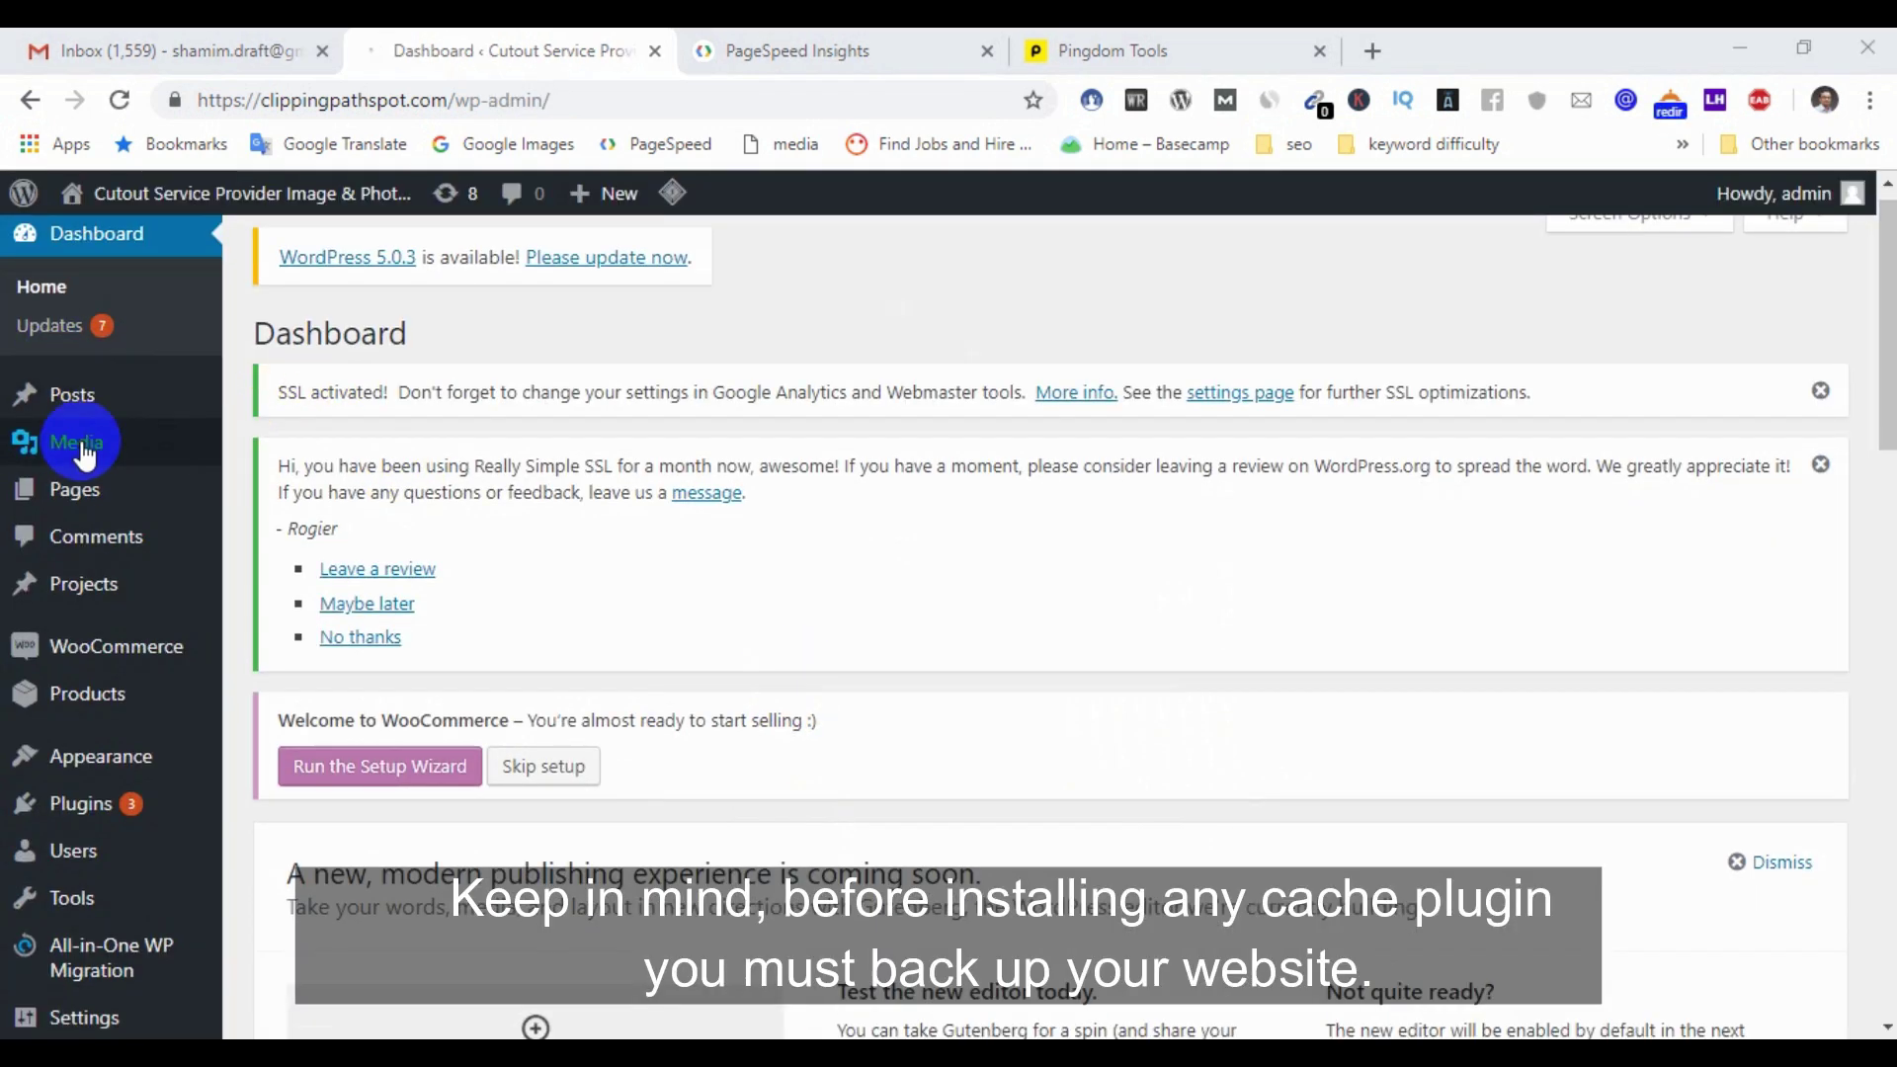
pyautogui.moveTo(89, 607)
pyautogui.moveTo(91, 559)
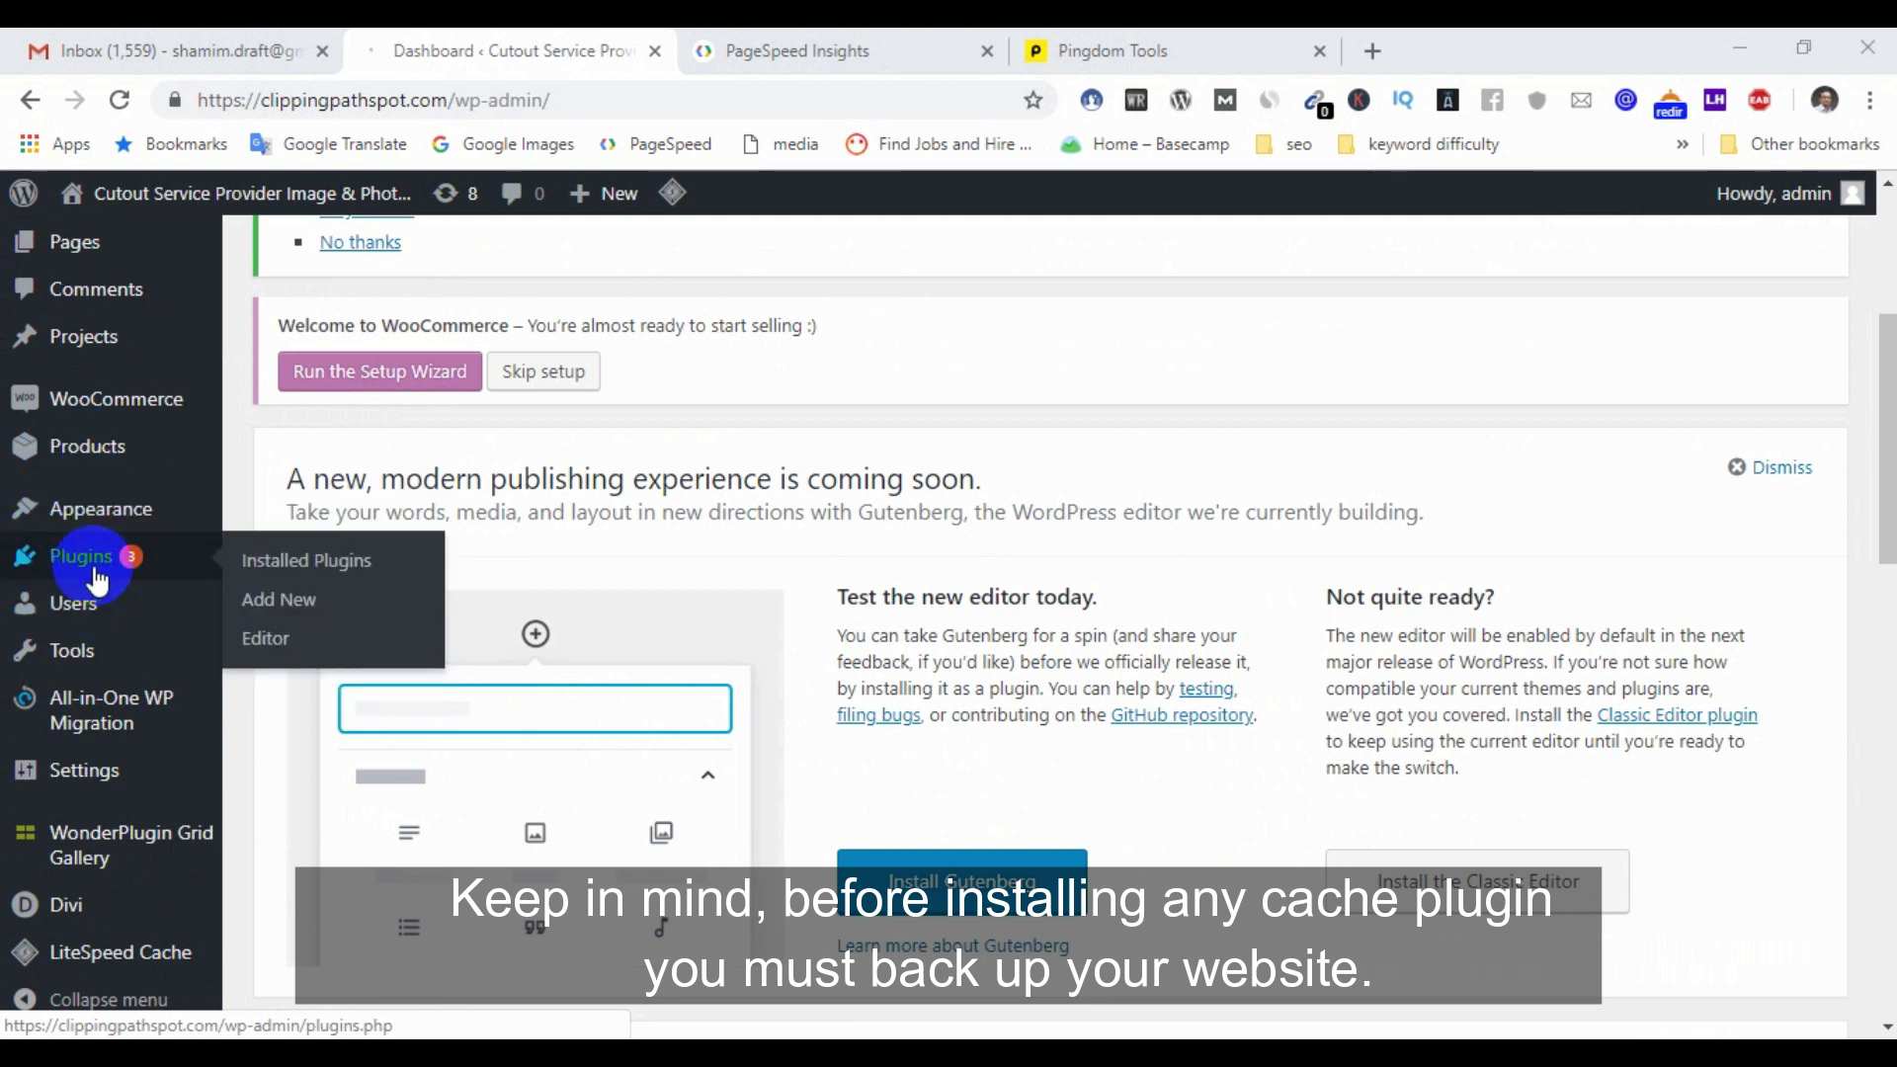
# Step: Go to Plugins > Add New and show the Upload Plugin .zip panel
pyautogui.click(282, 599)
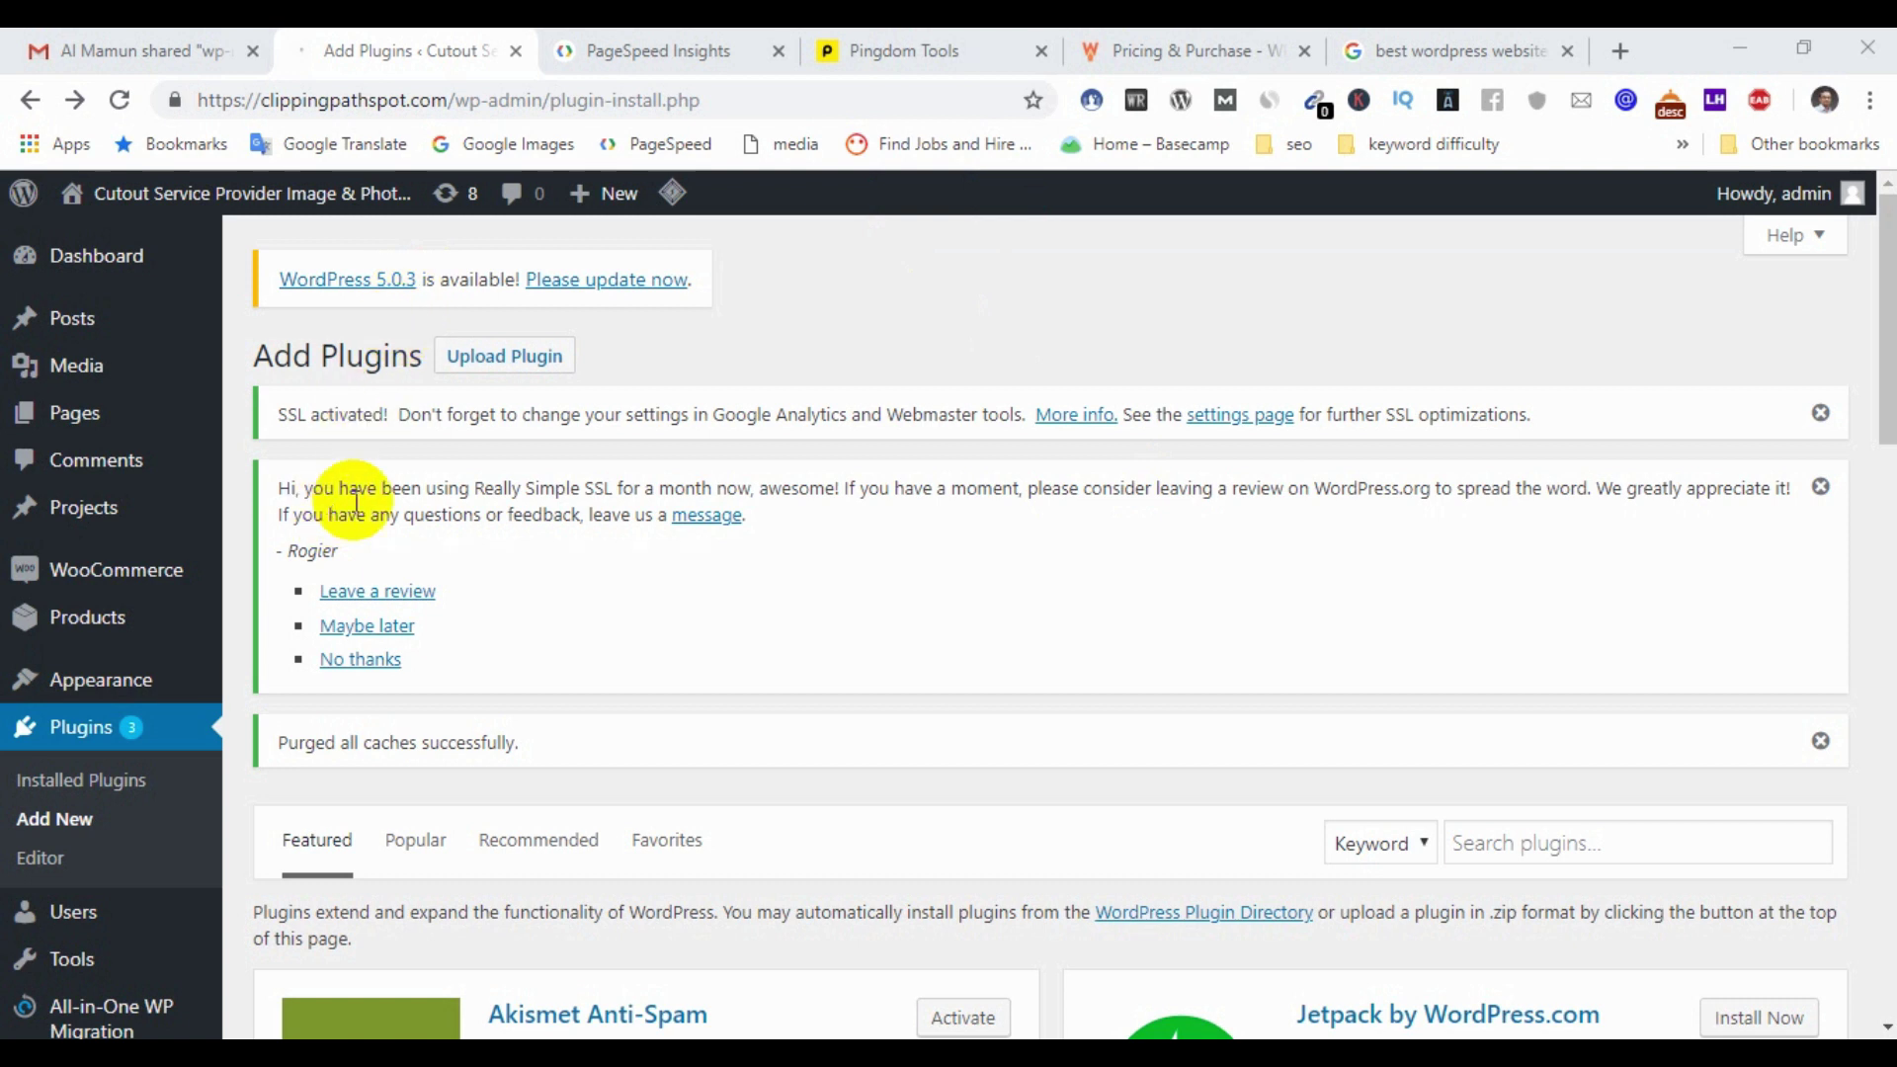
pyautogui.click(502, 358)
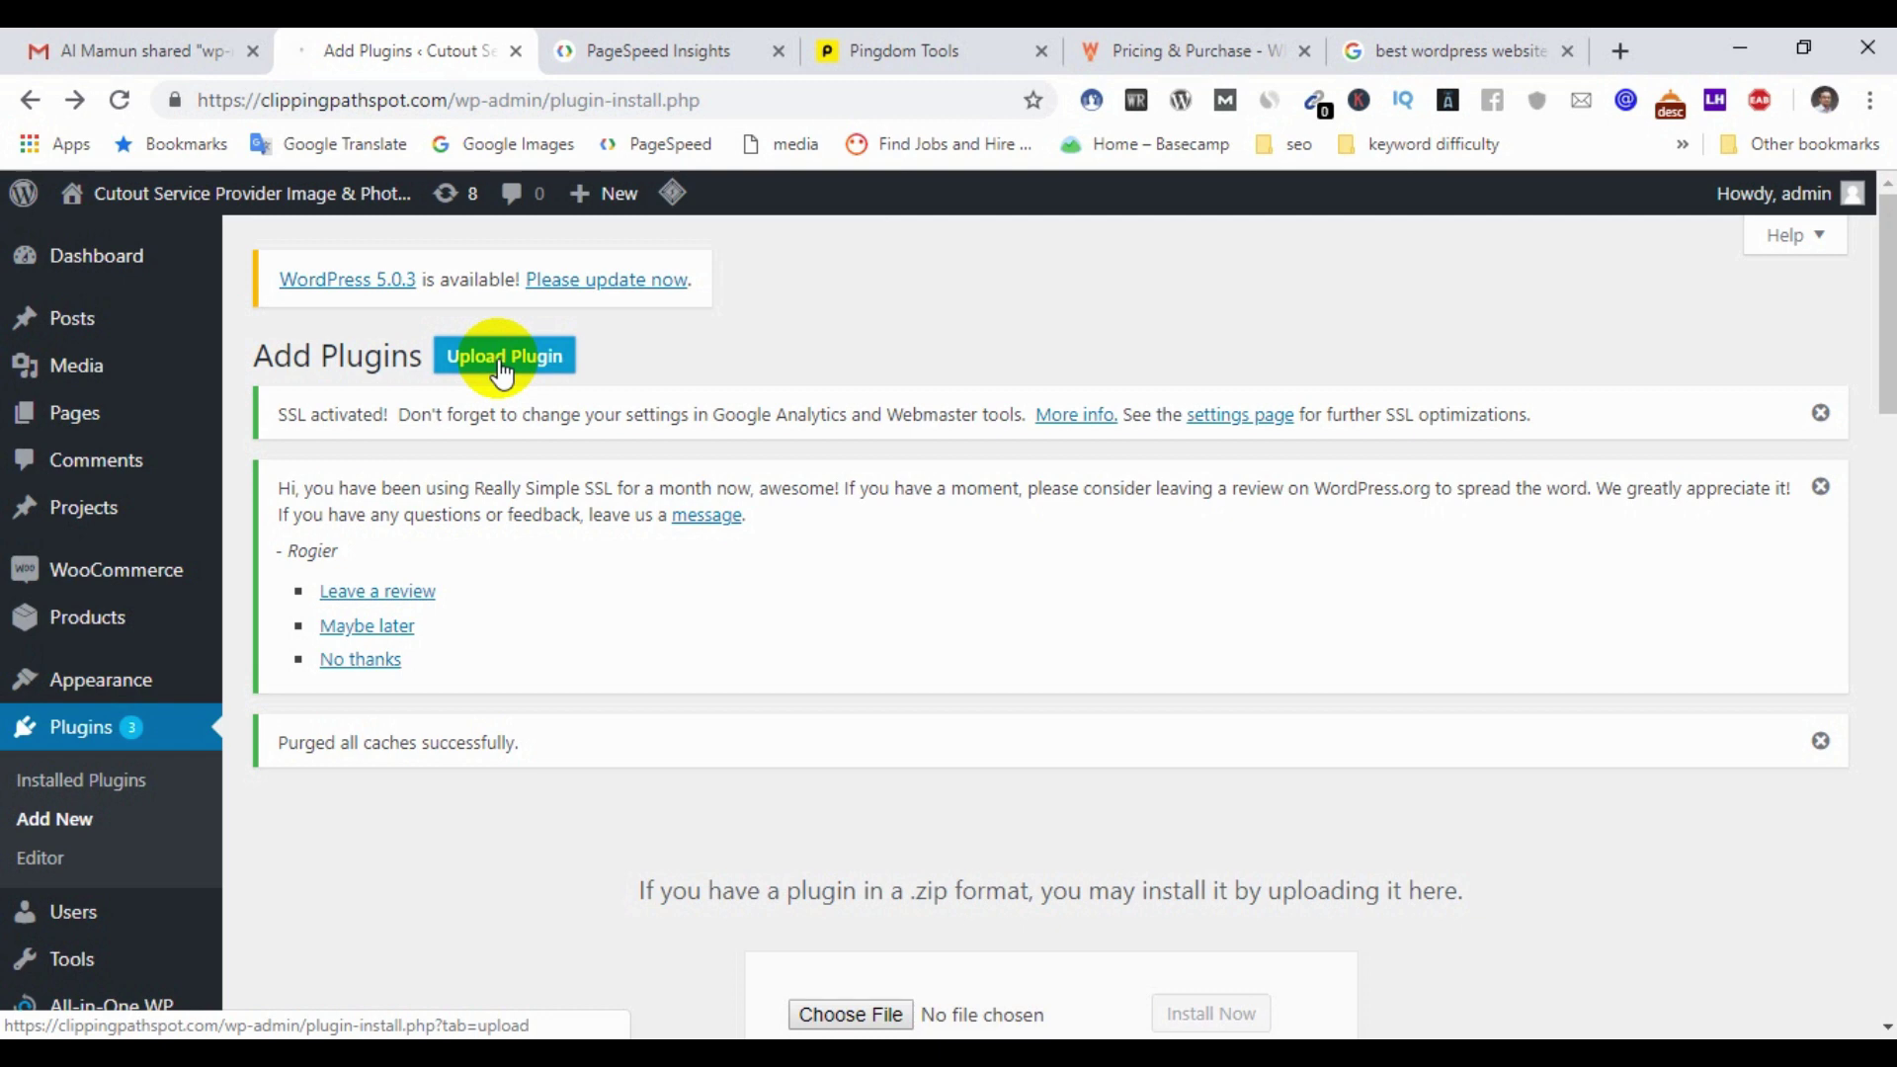
pyautogui.click(502, 365)
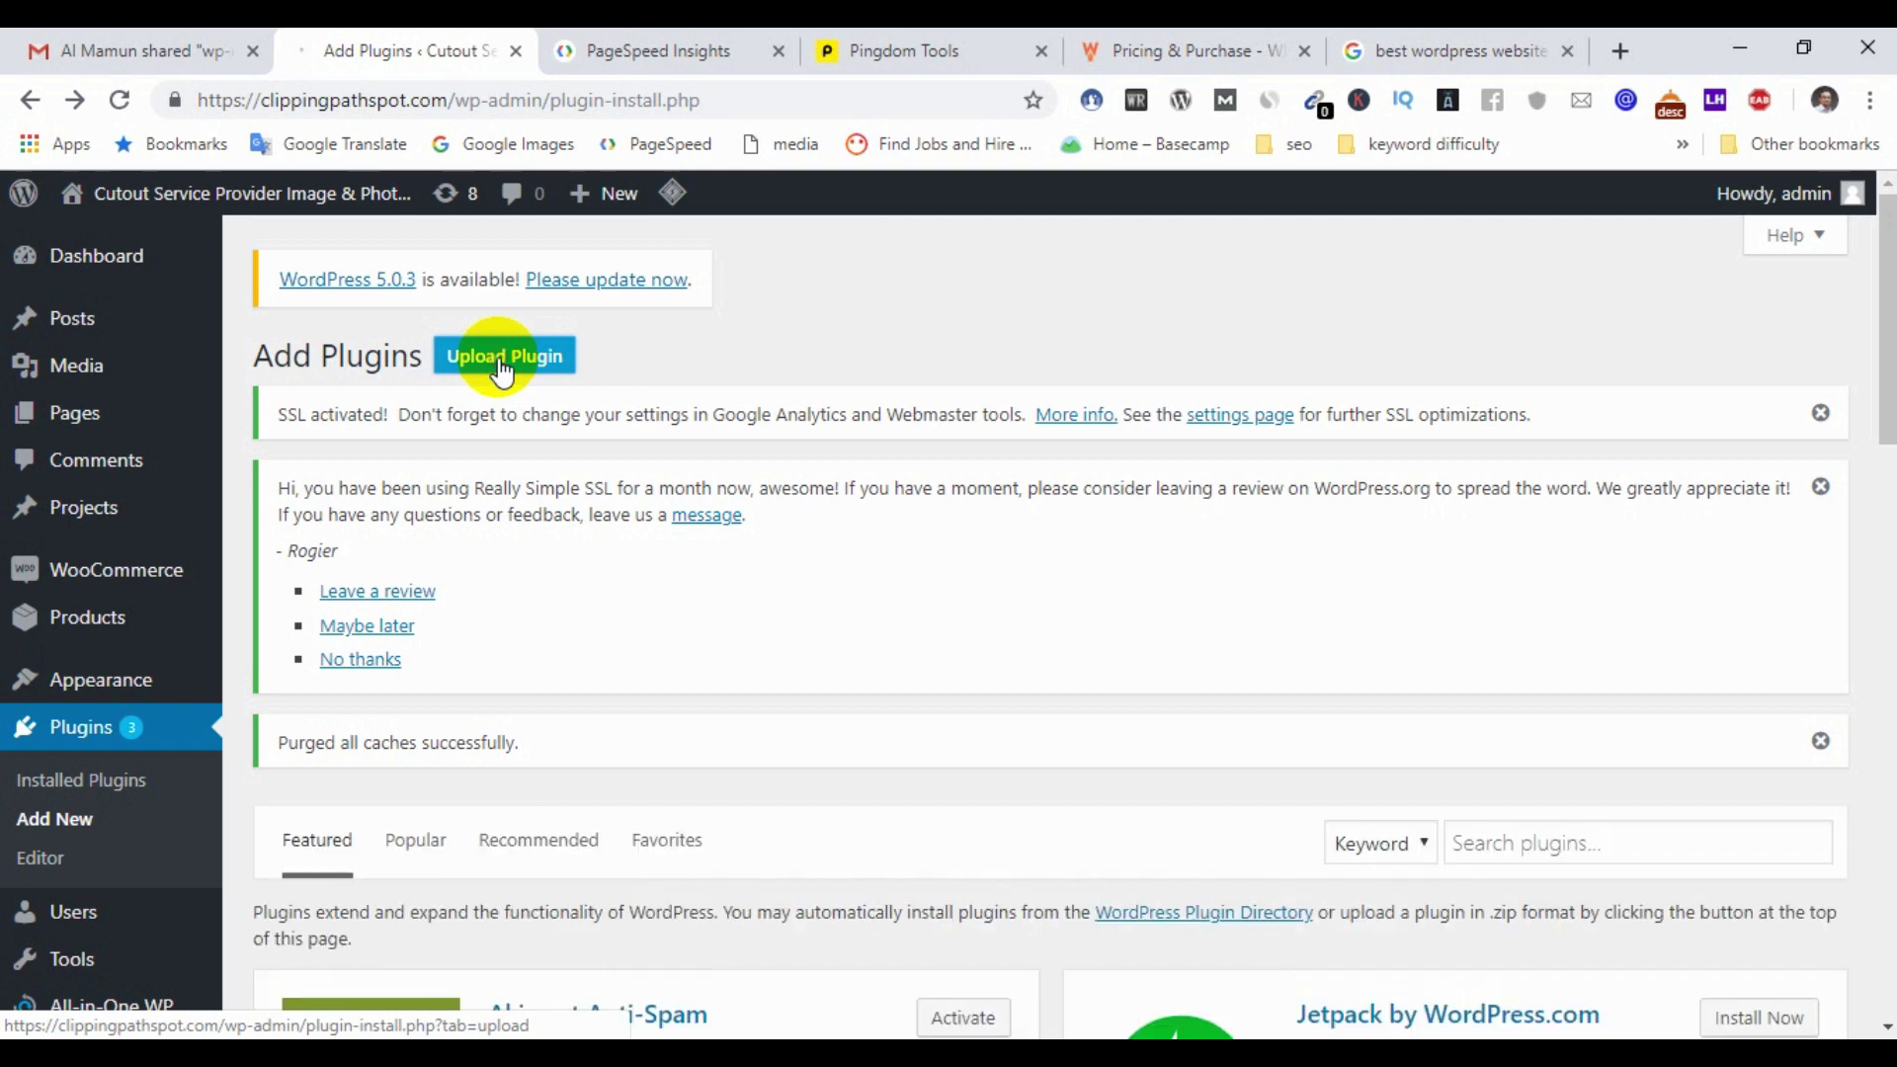
pyautogui.scroll(-5, 500, 363)
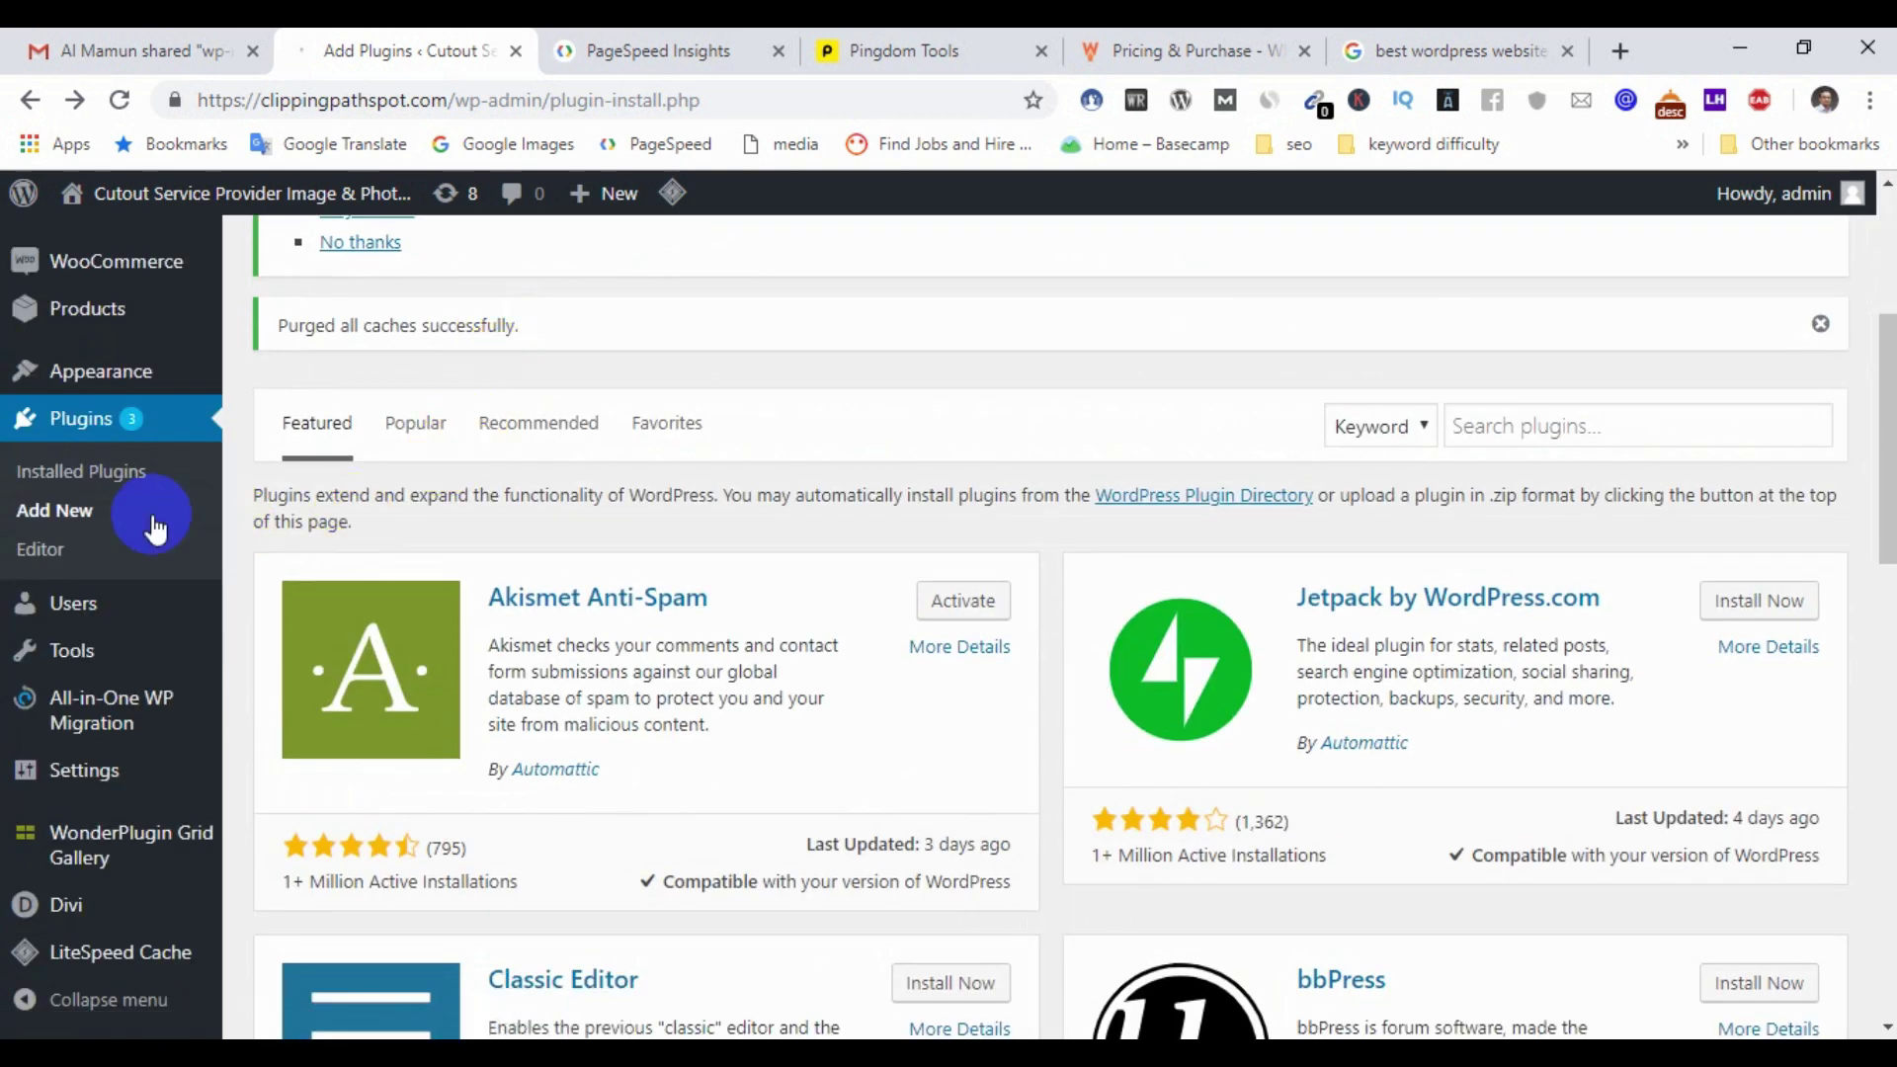
pyautogui.click(86, 516)
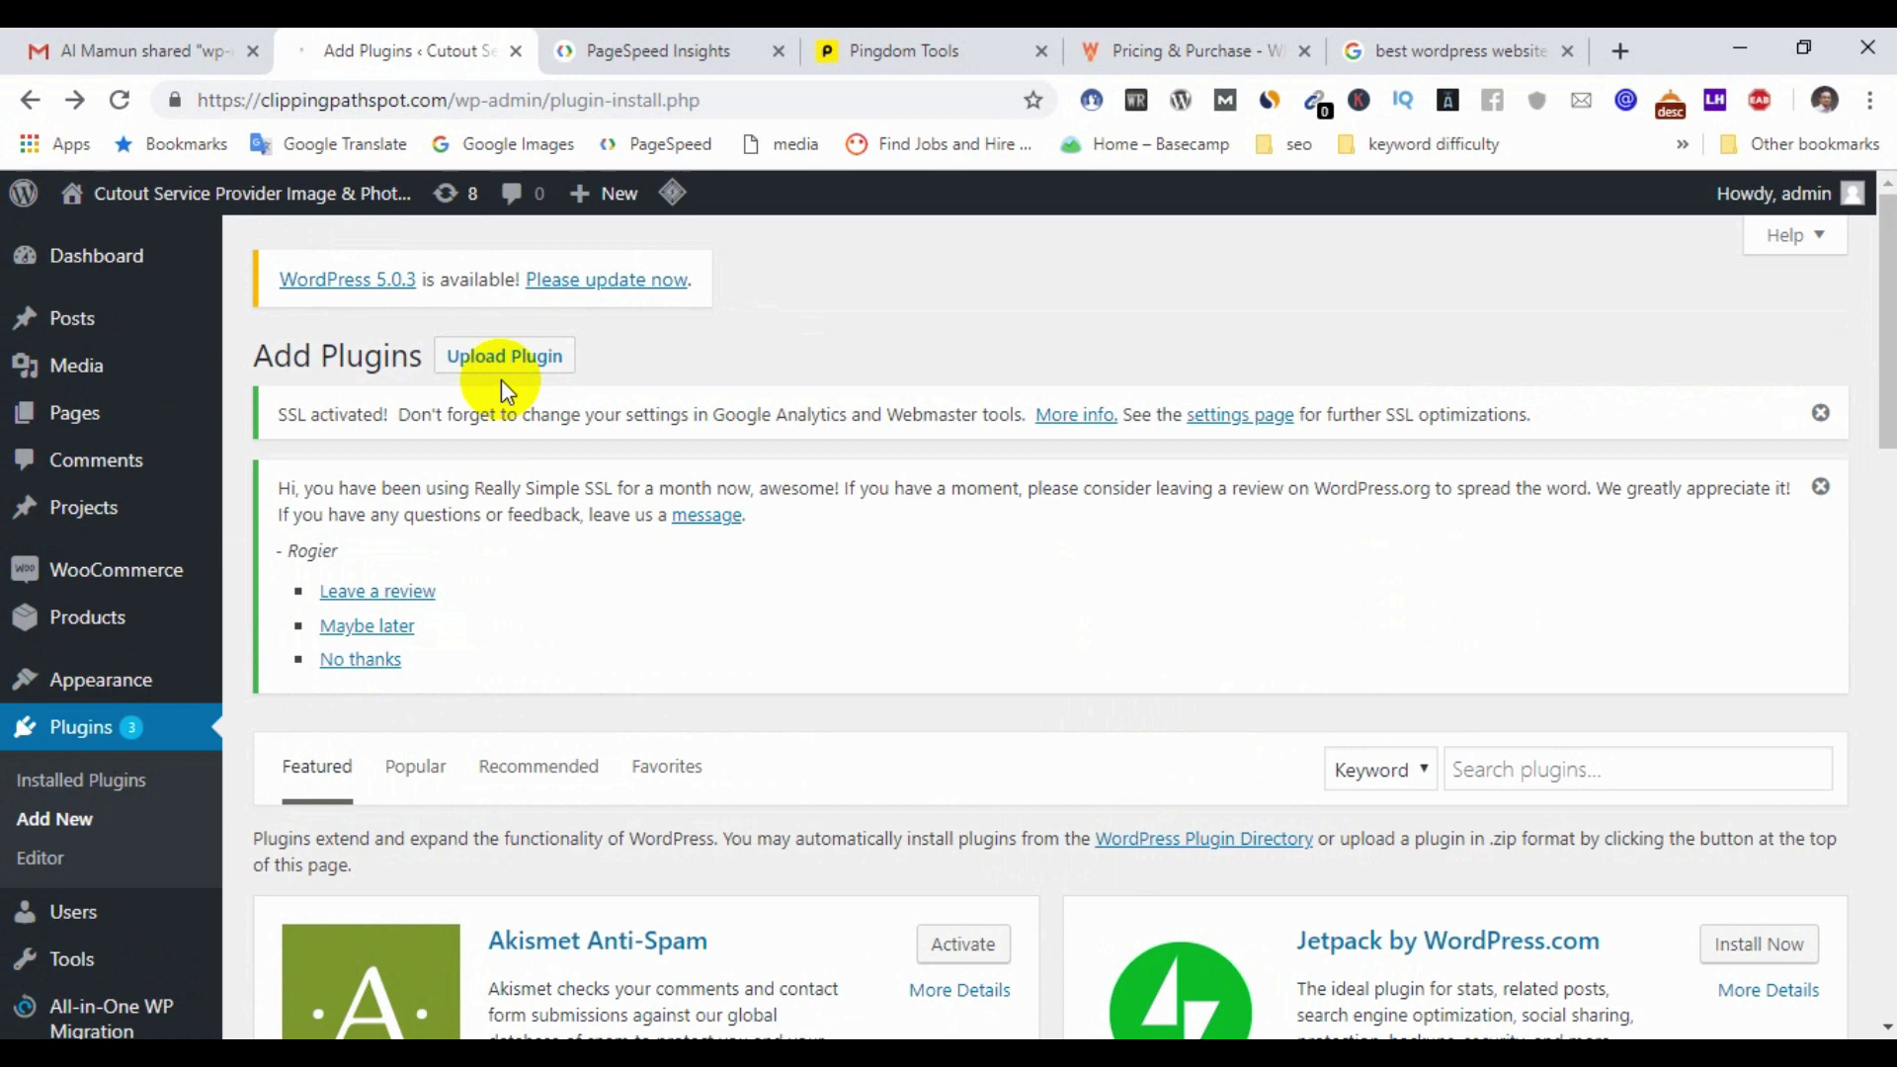
pyautogui.click(505, 363)
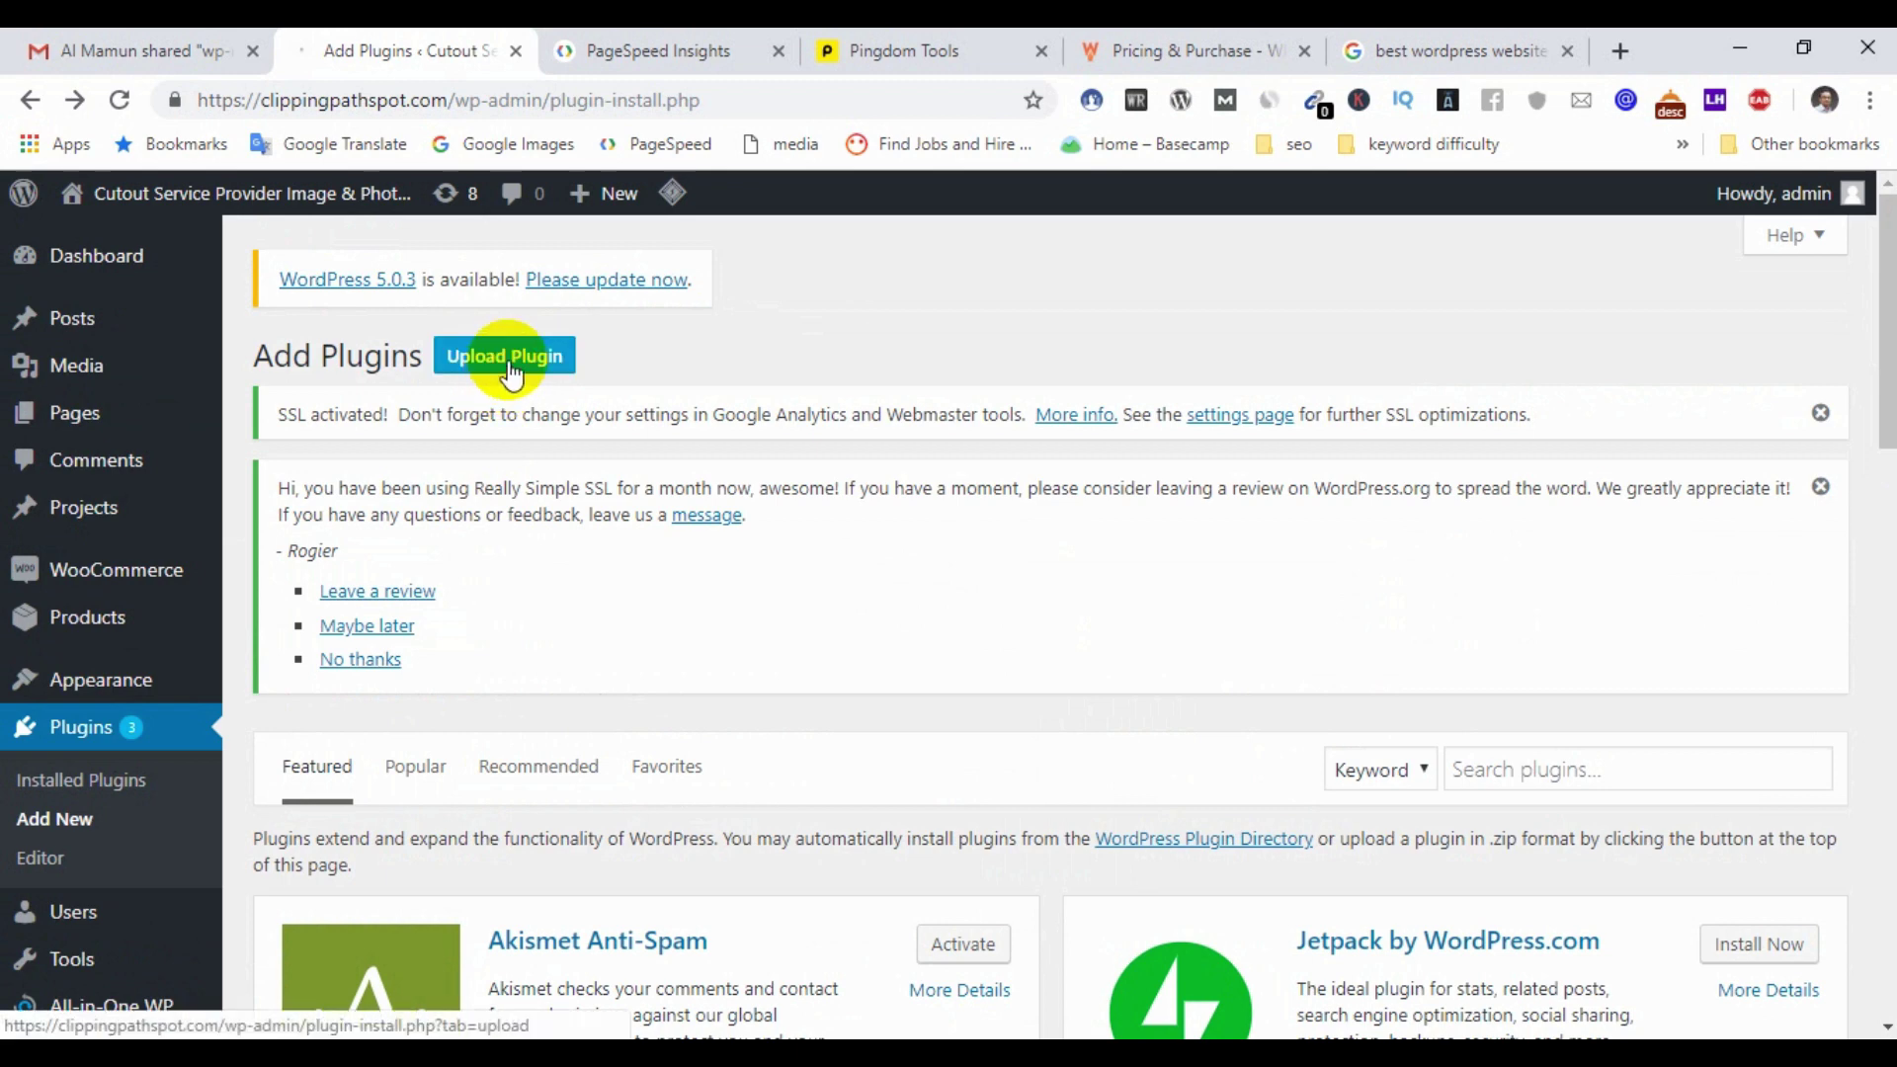
pyautogui.scroll(-4, 487, 530)
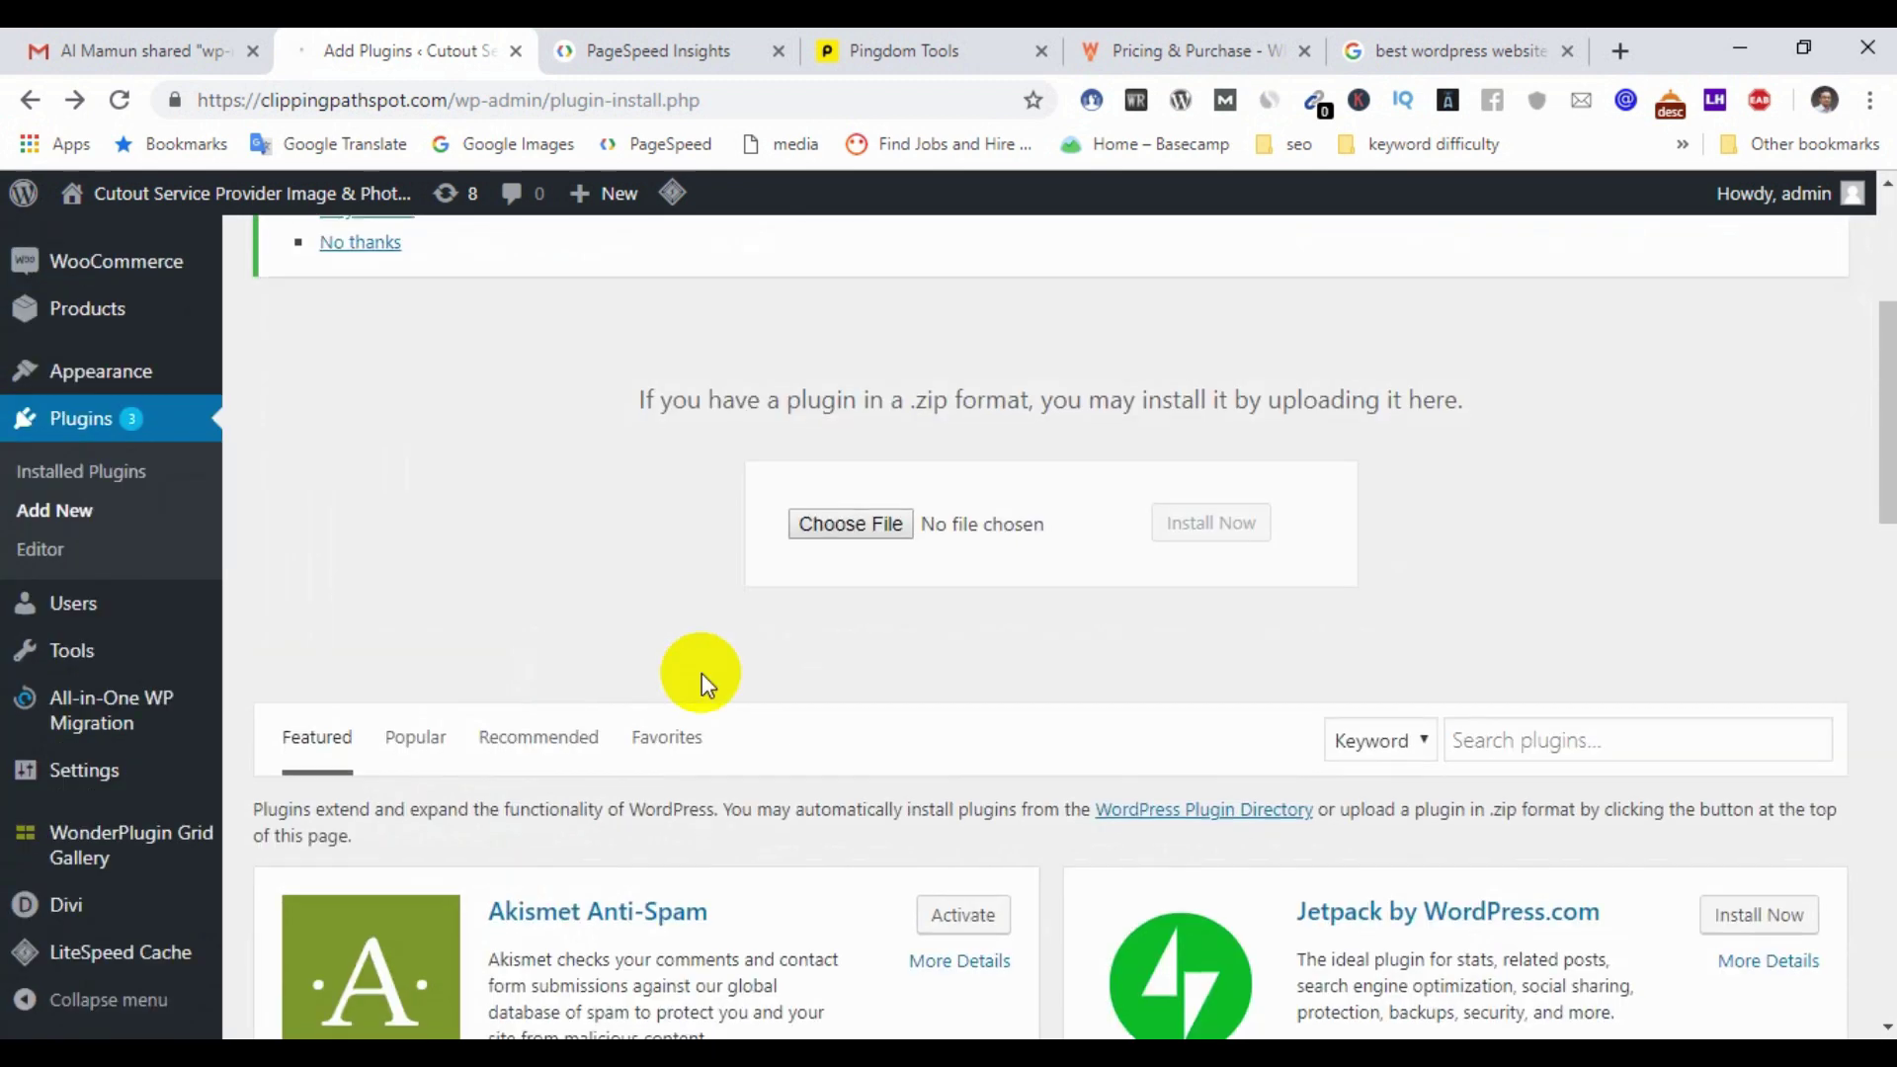
# Step: Upload wp-rocket.zip, install it, and activate the WP Rocket plugin
pyautogui.click(871, 529)
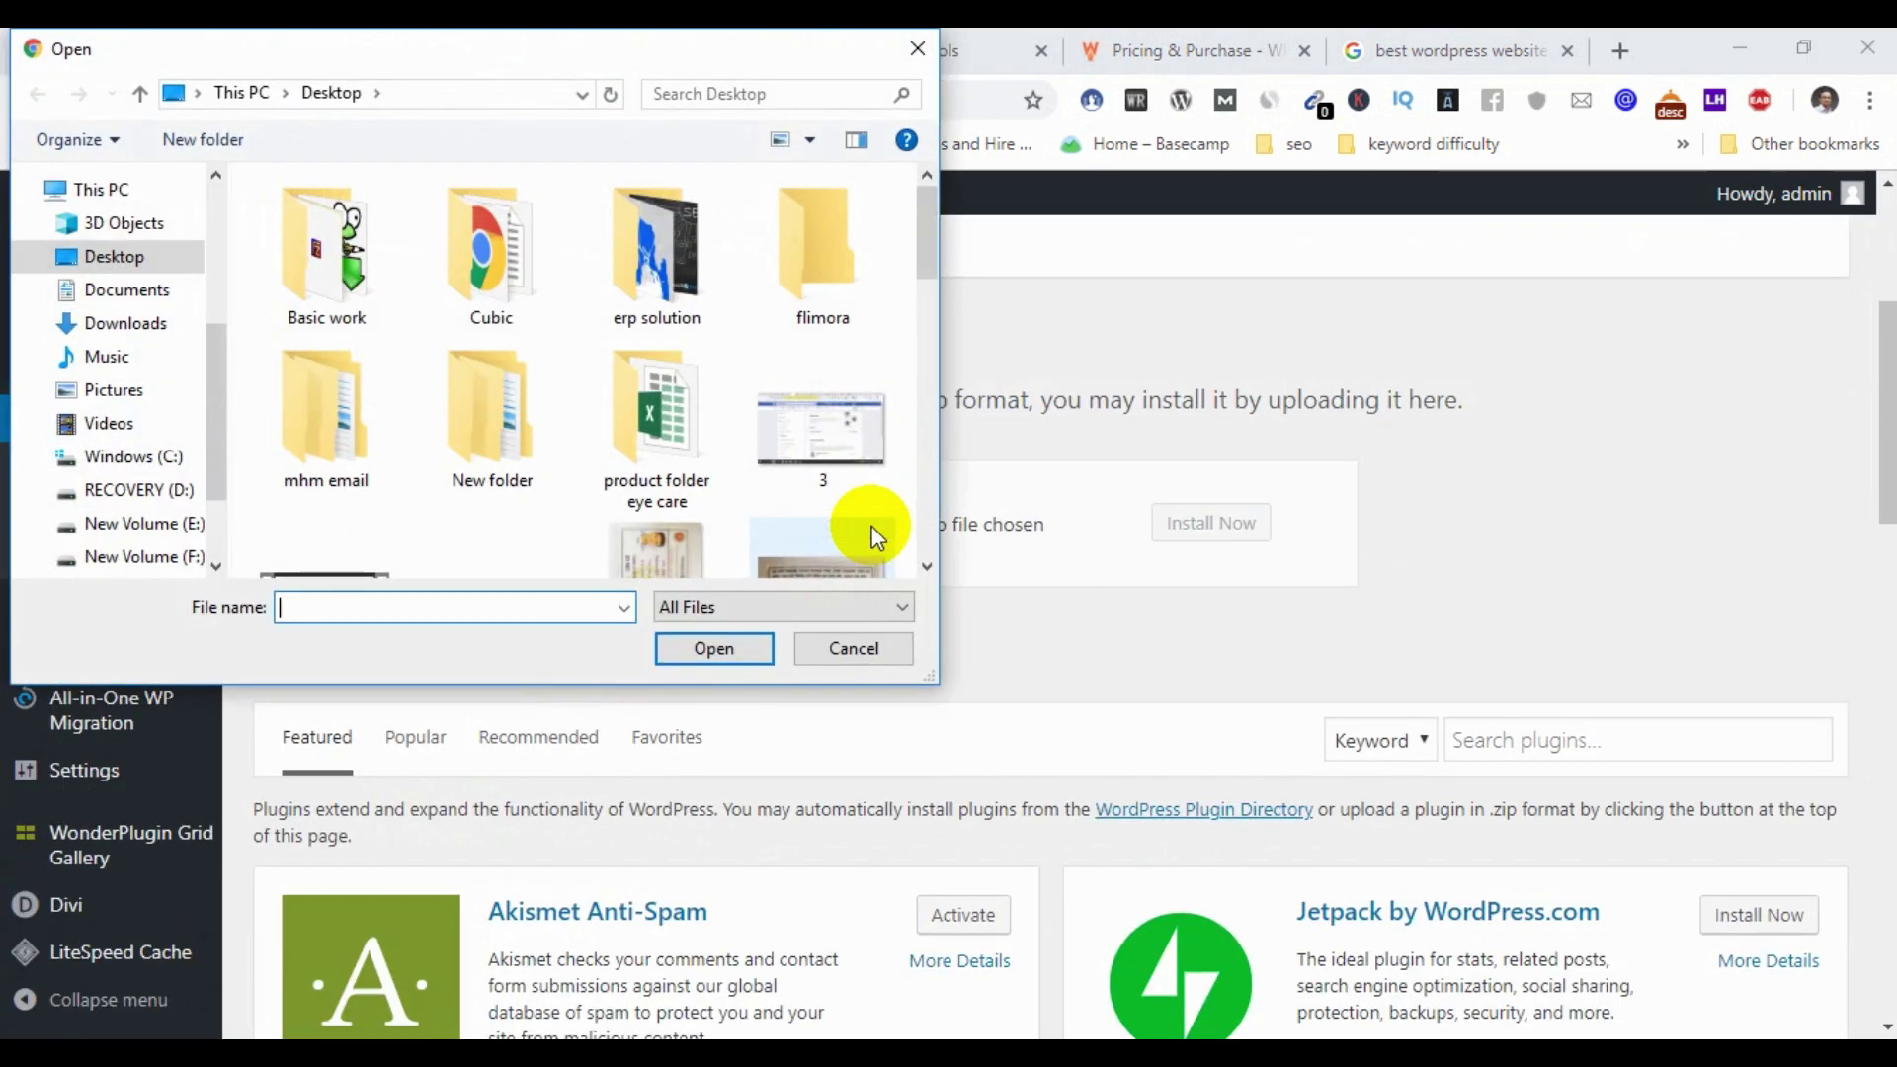
pyautogui.moveTo(933, 241); pyautogui.dragTo(891, 572)
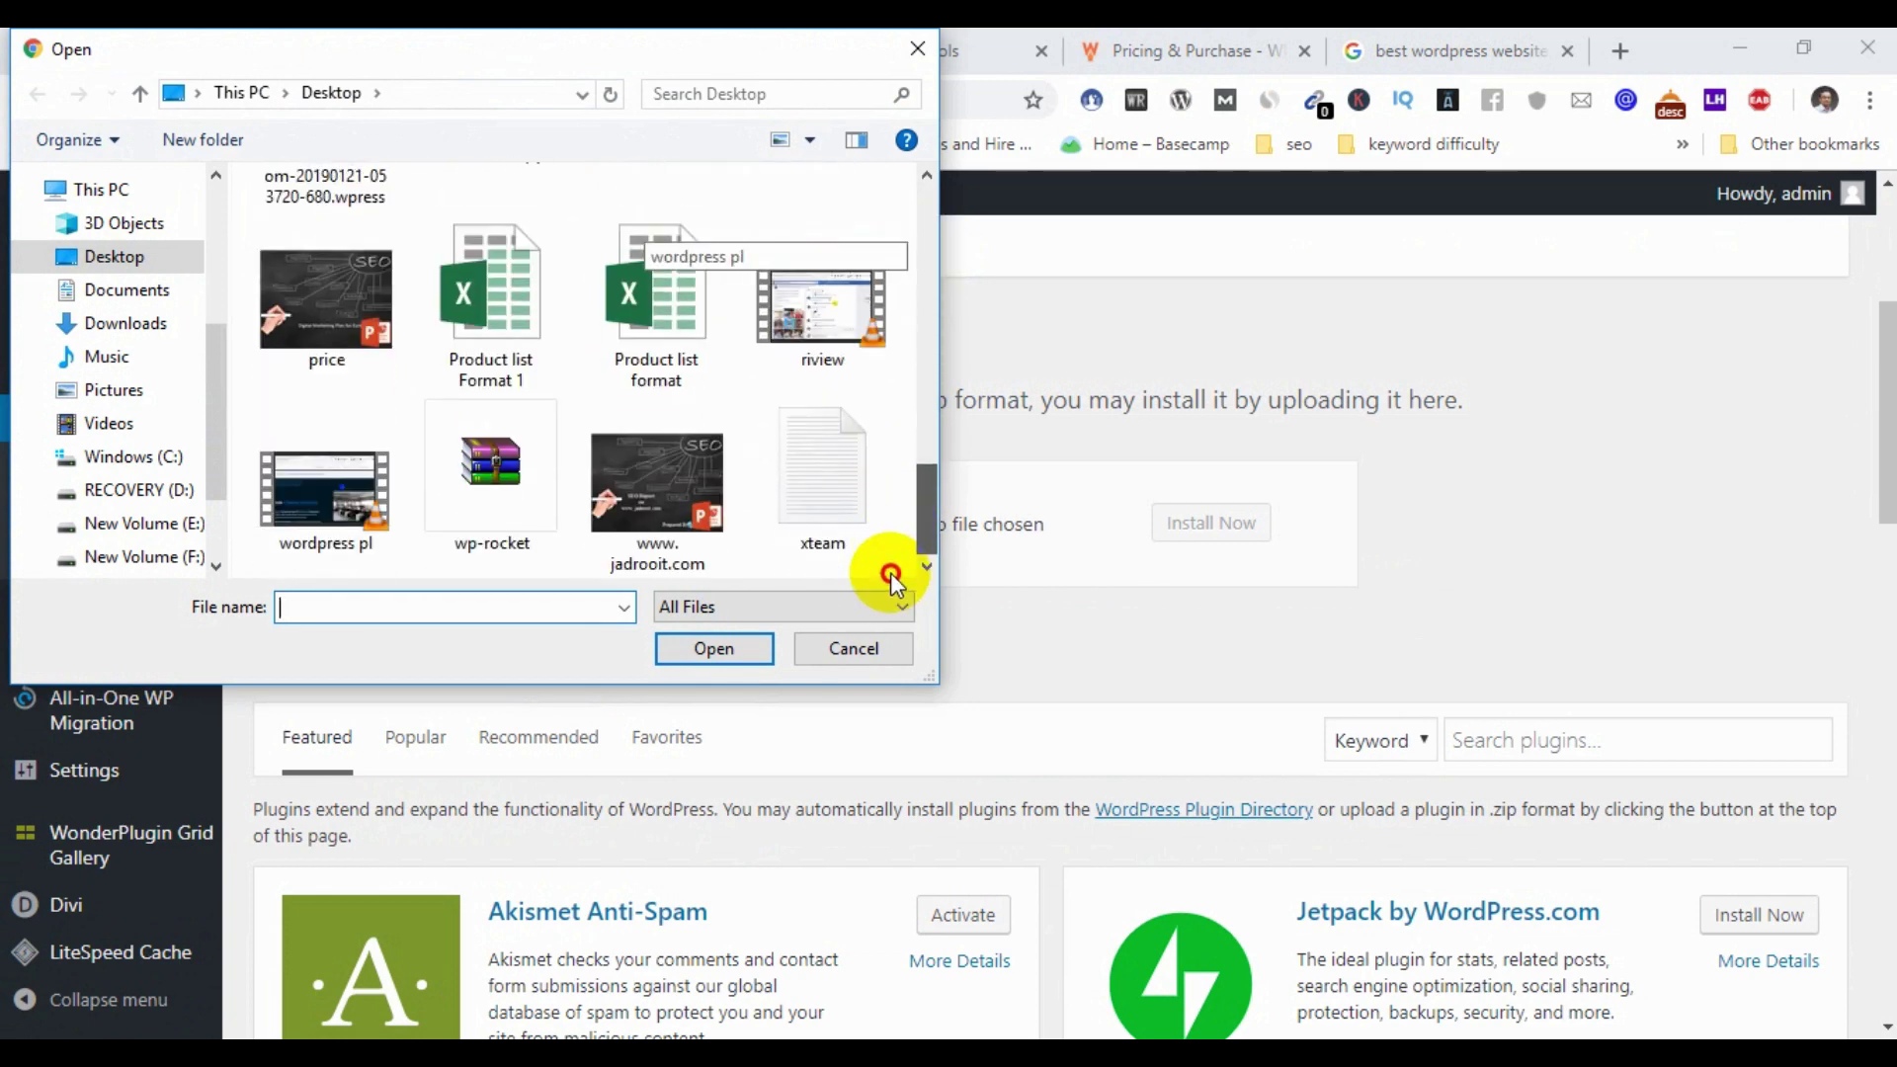
pyautogui.click(485, 492)
pyautogui.click(707, 654)
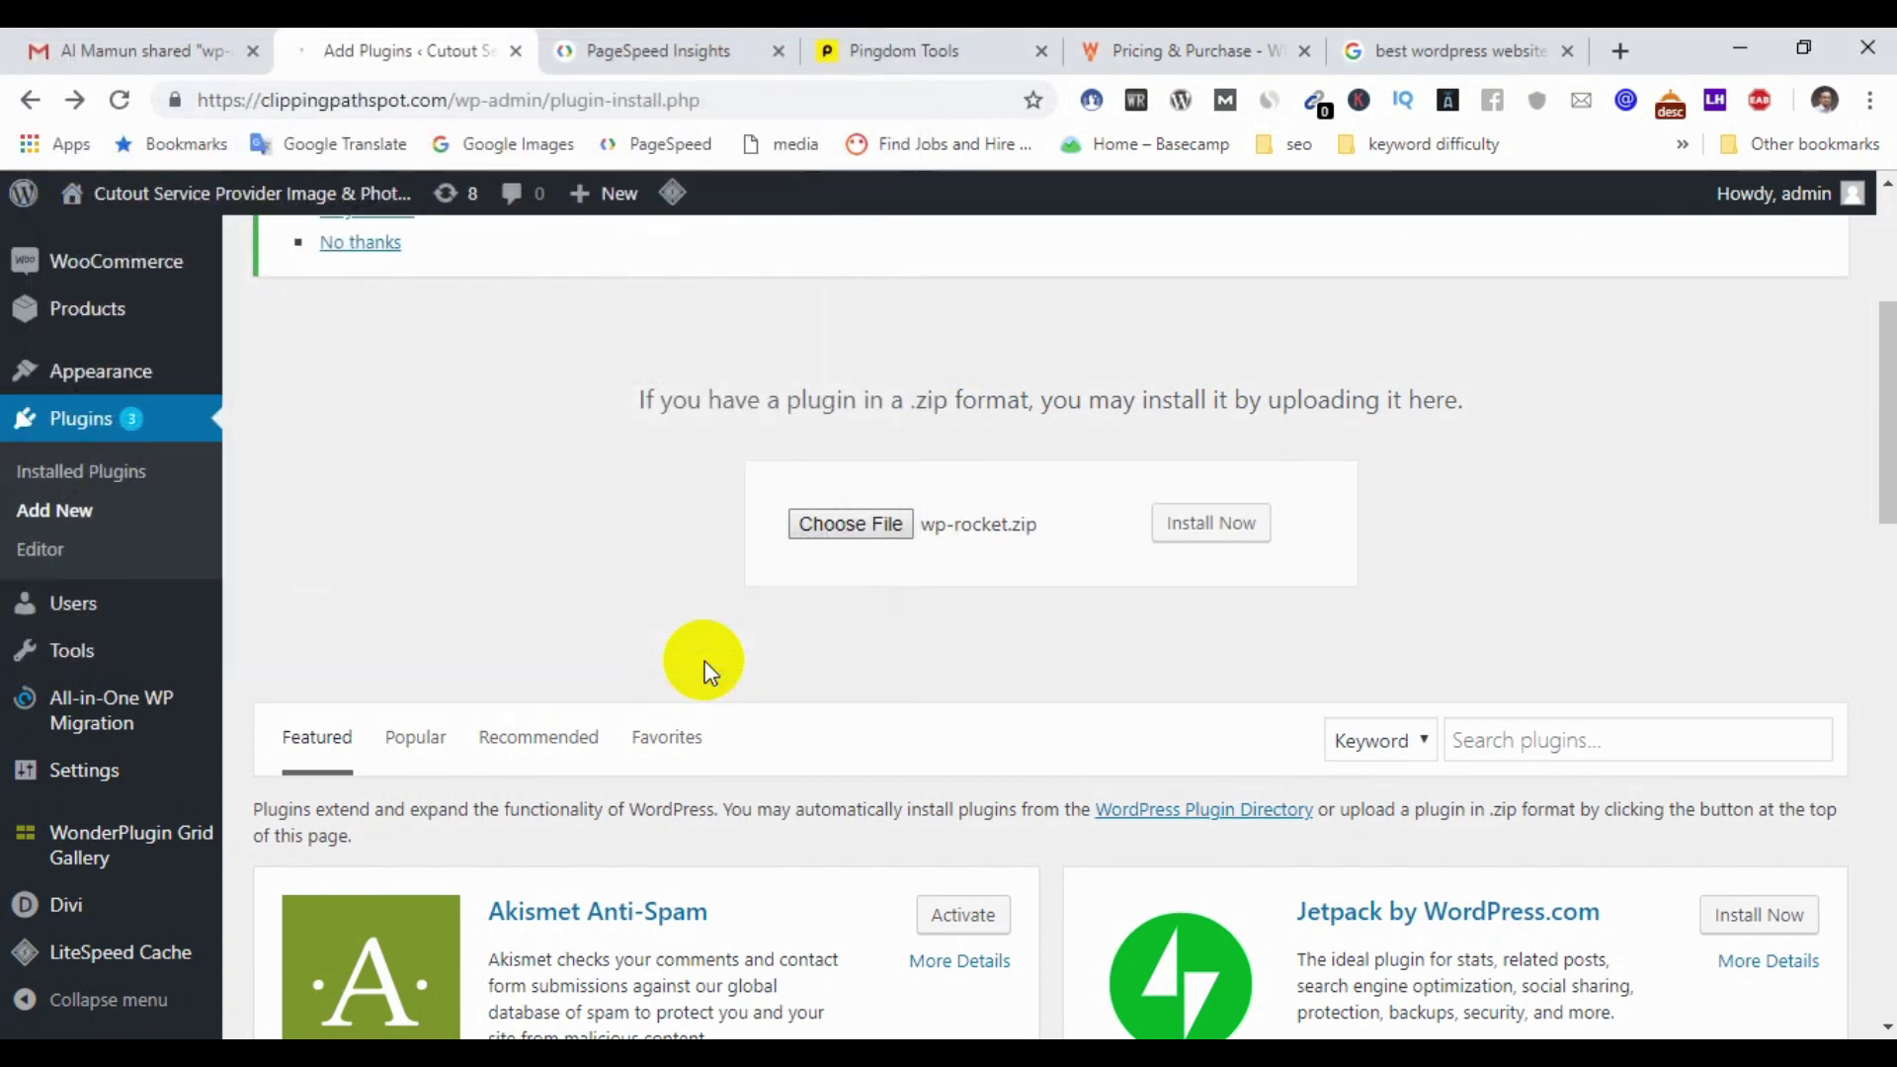
pyautogui.click(1219, 543)
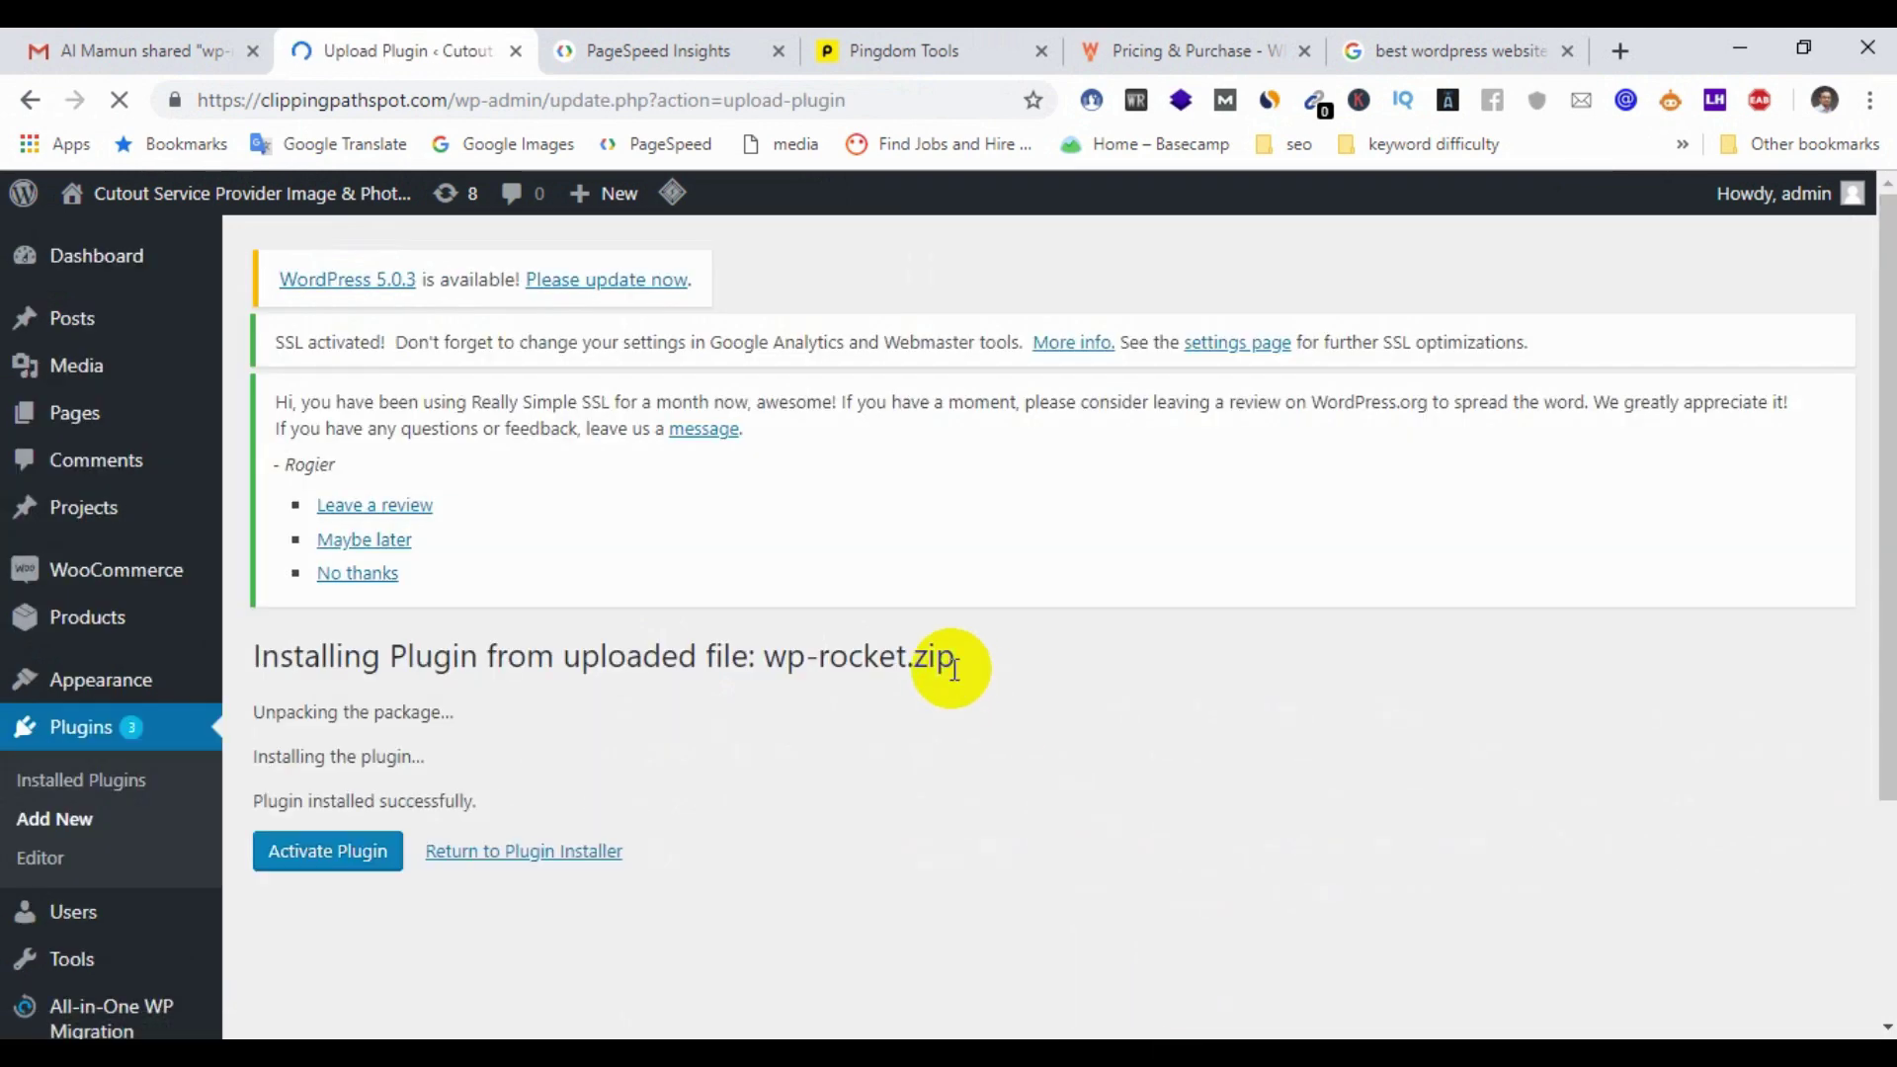
pyautogui.scroll(-3, 593, 657)
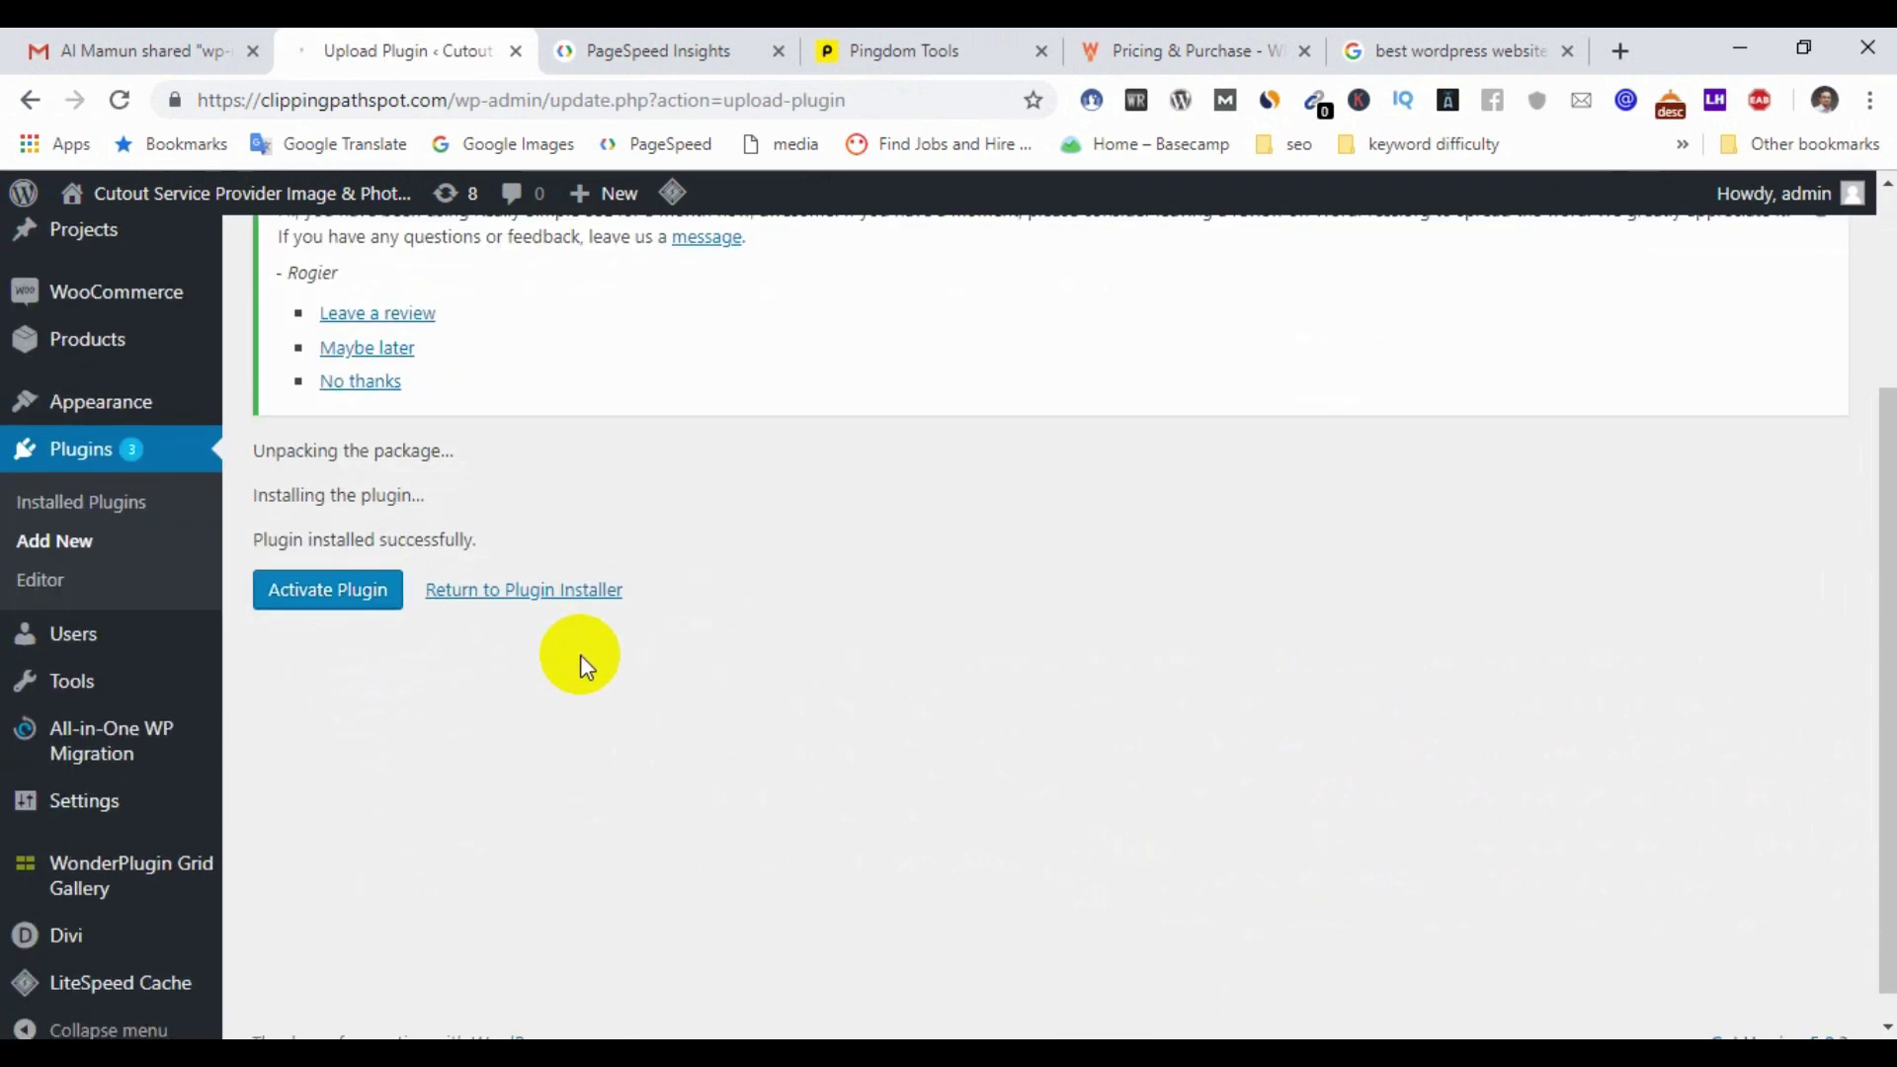
pyautogui.click(331, 601)
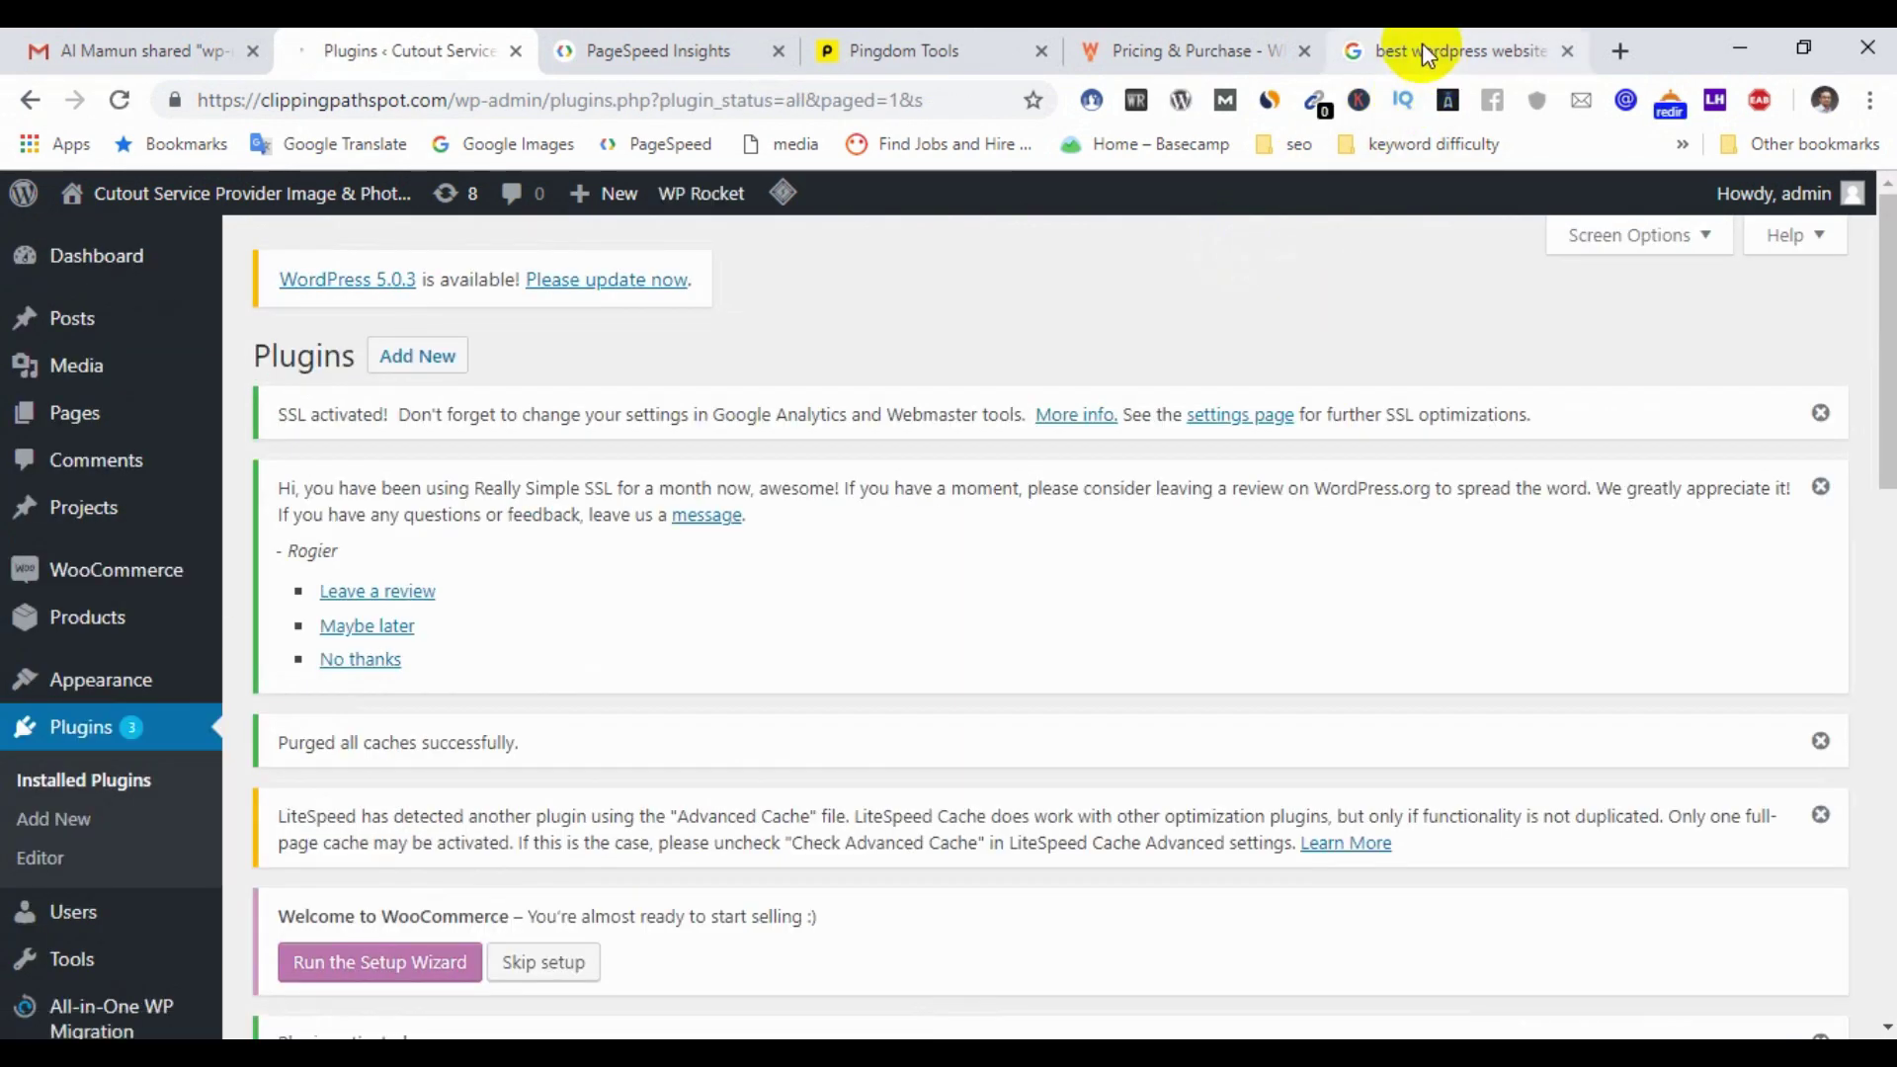
pyautogui.click(1421, 44)
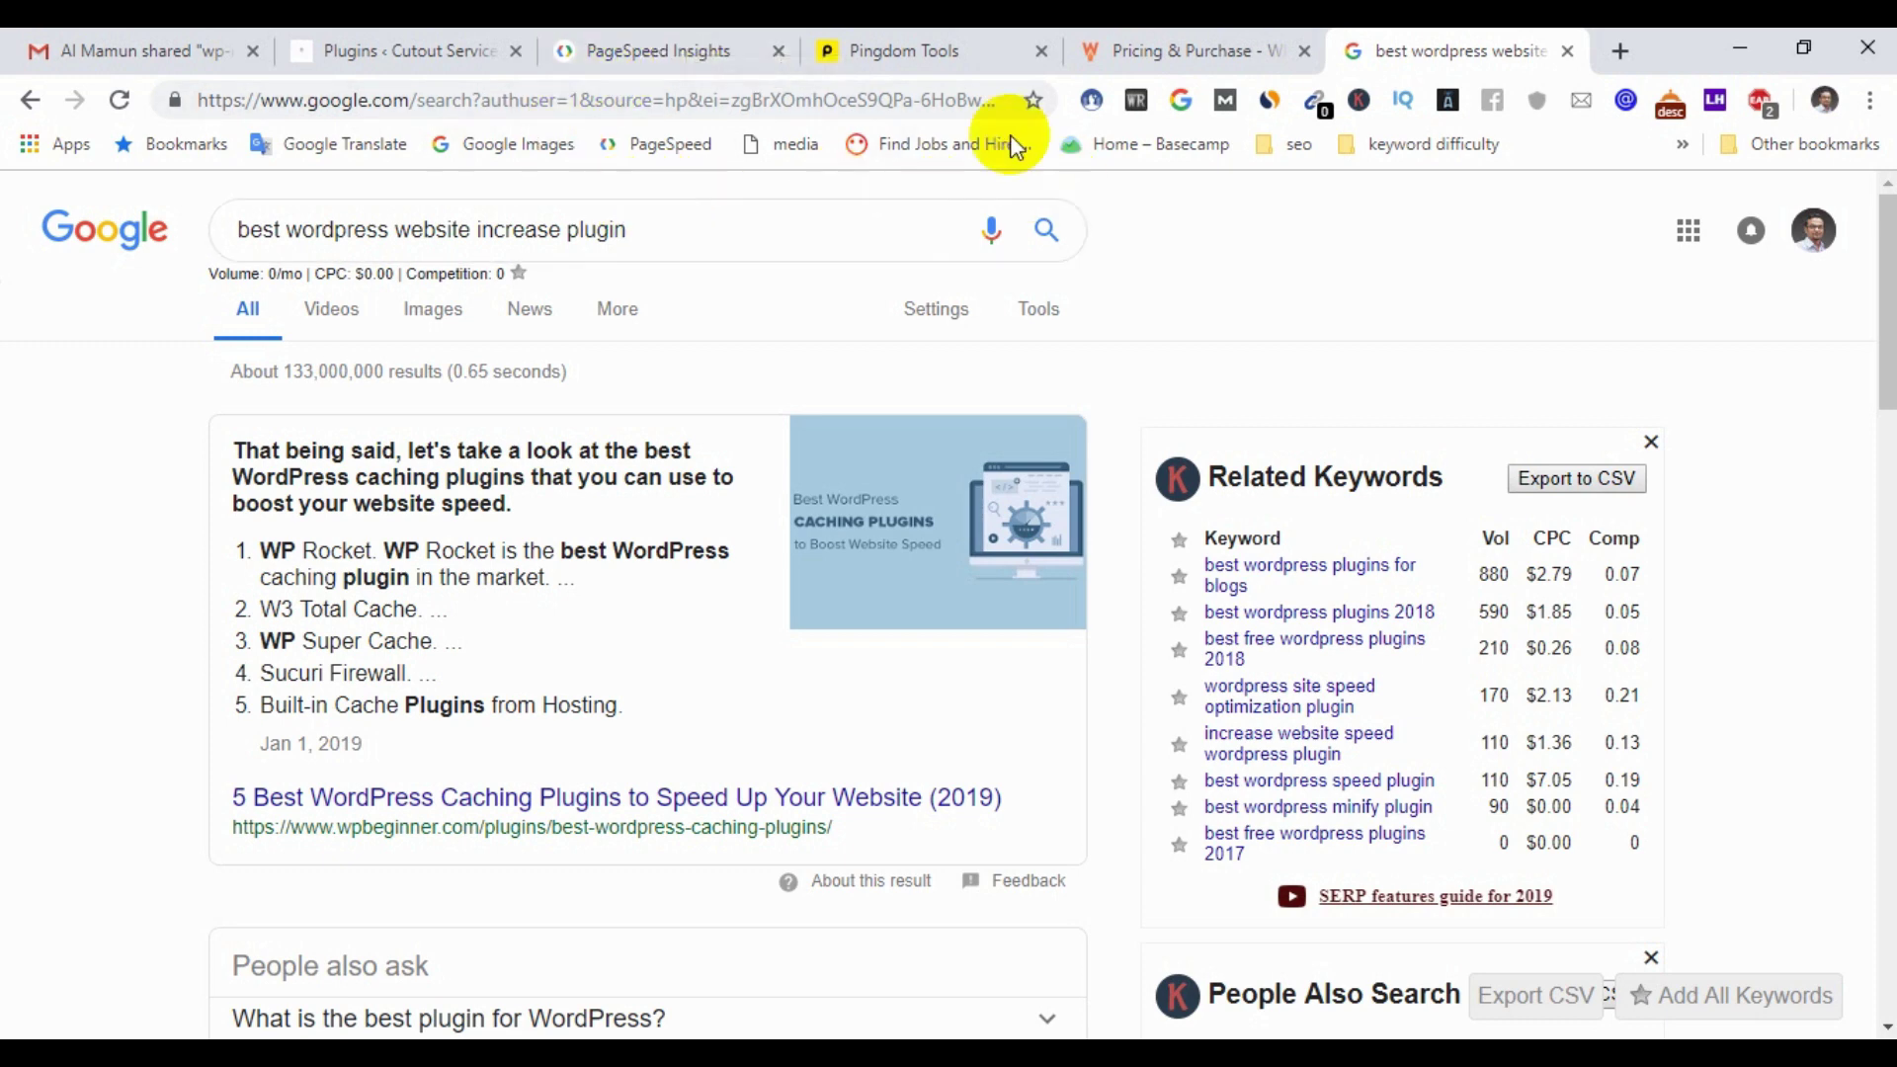
pyautogui.click(1140, 50)
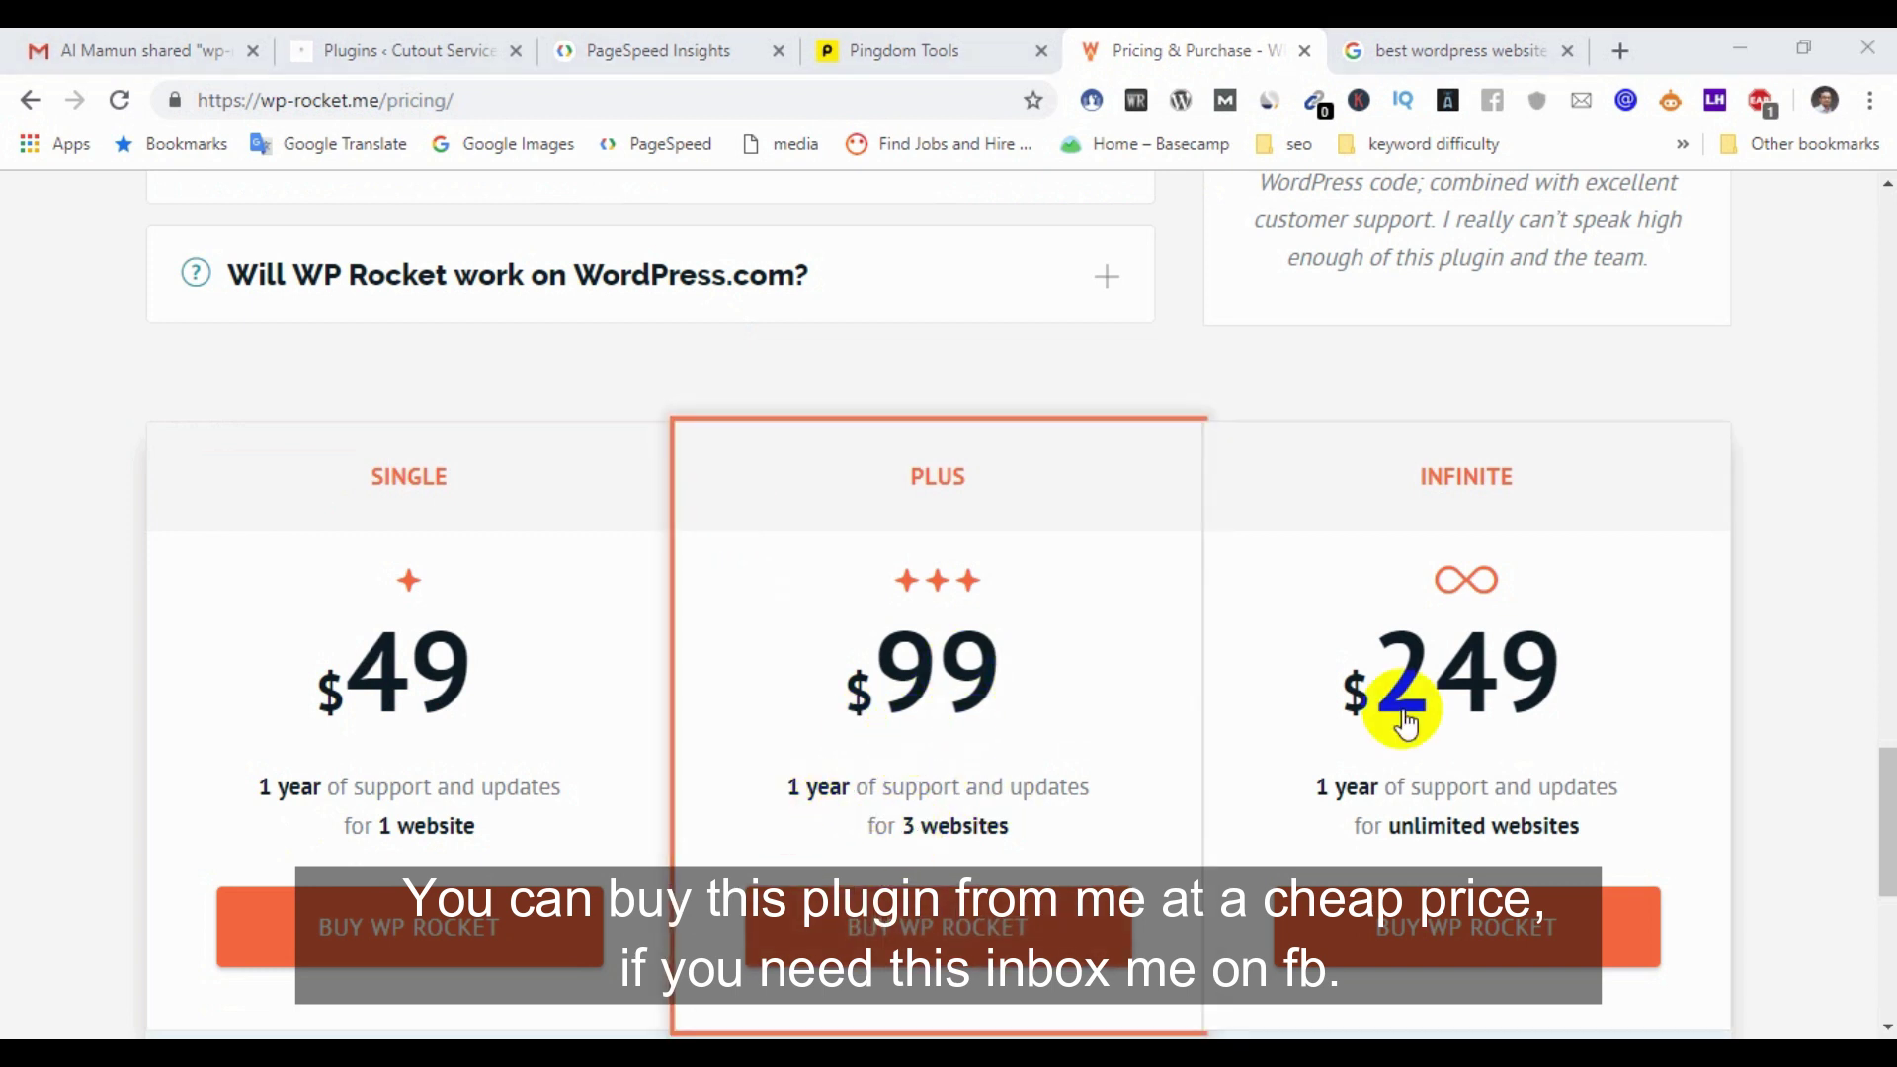
pyautogui.scroll(-3, 1383, 701)
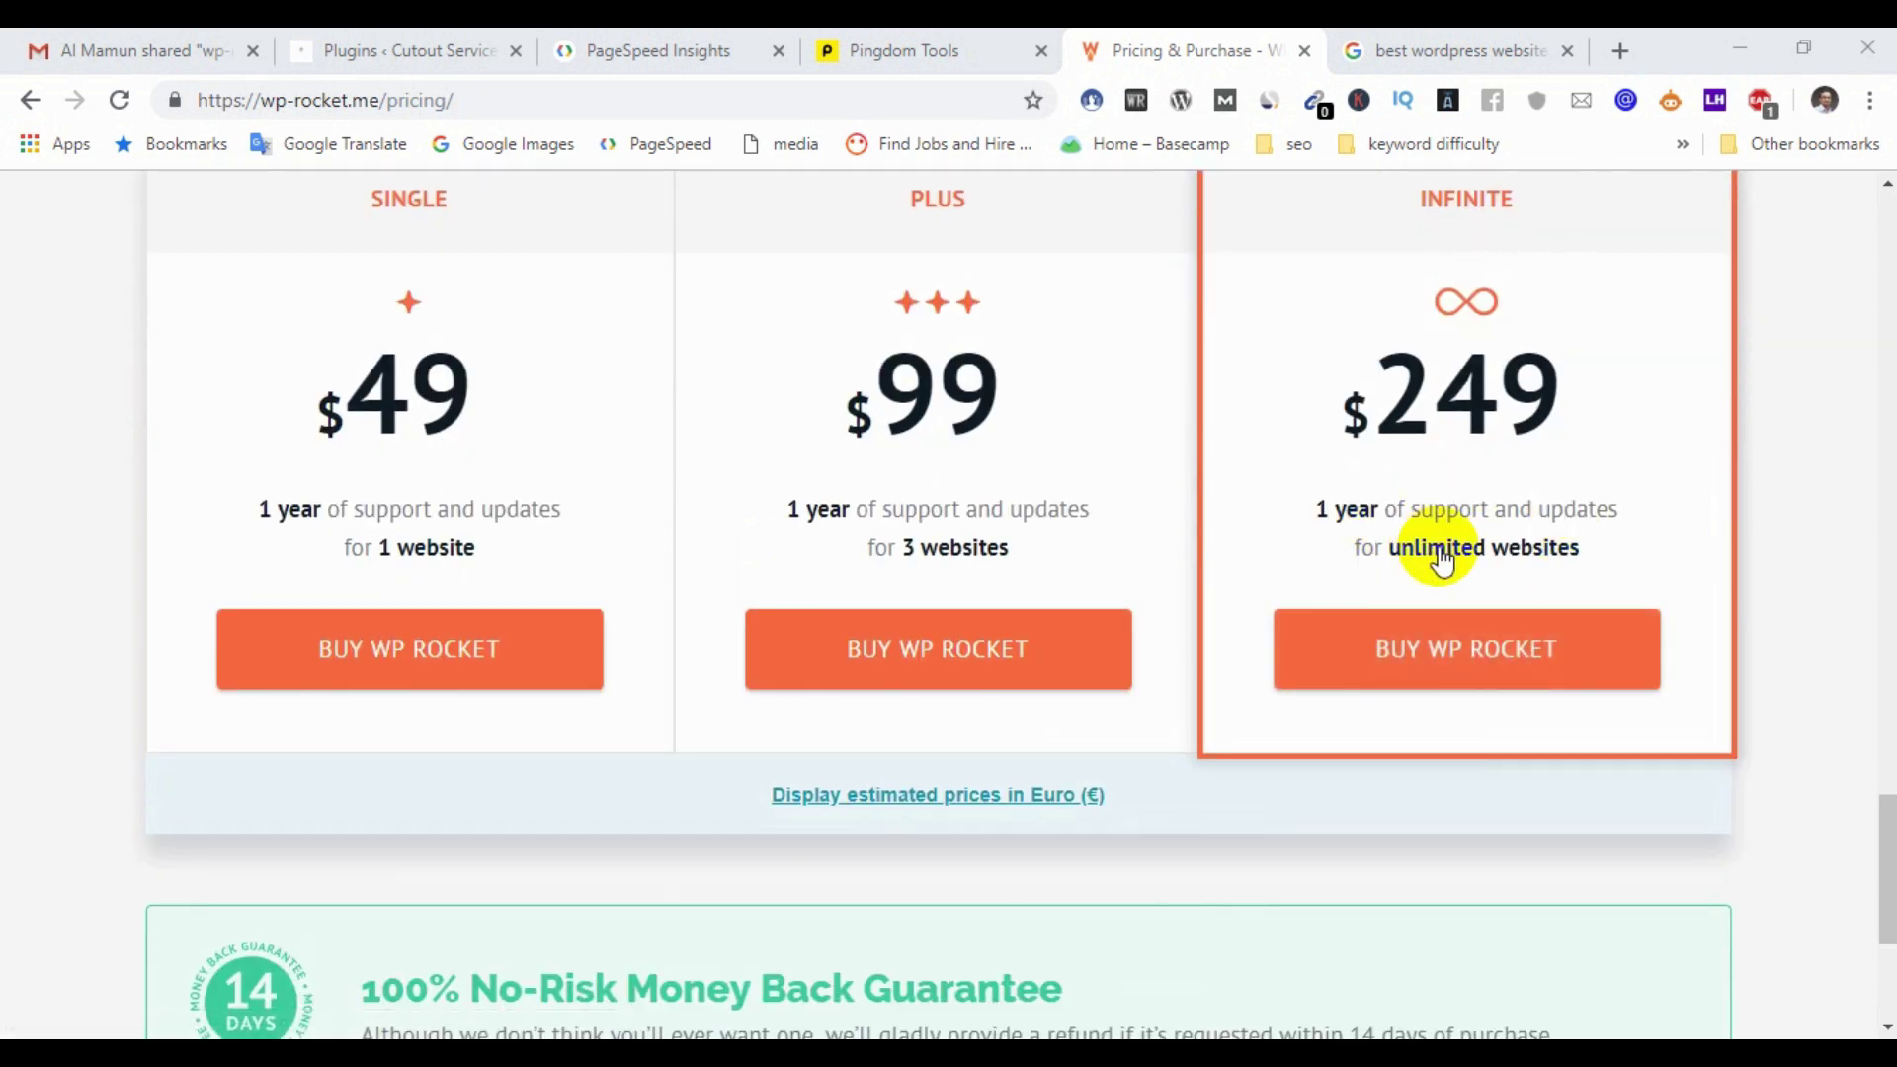
pyautogui.scroll(1, 1422, 543)
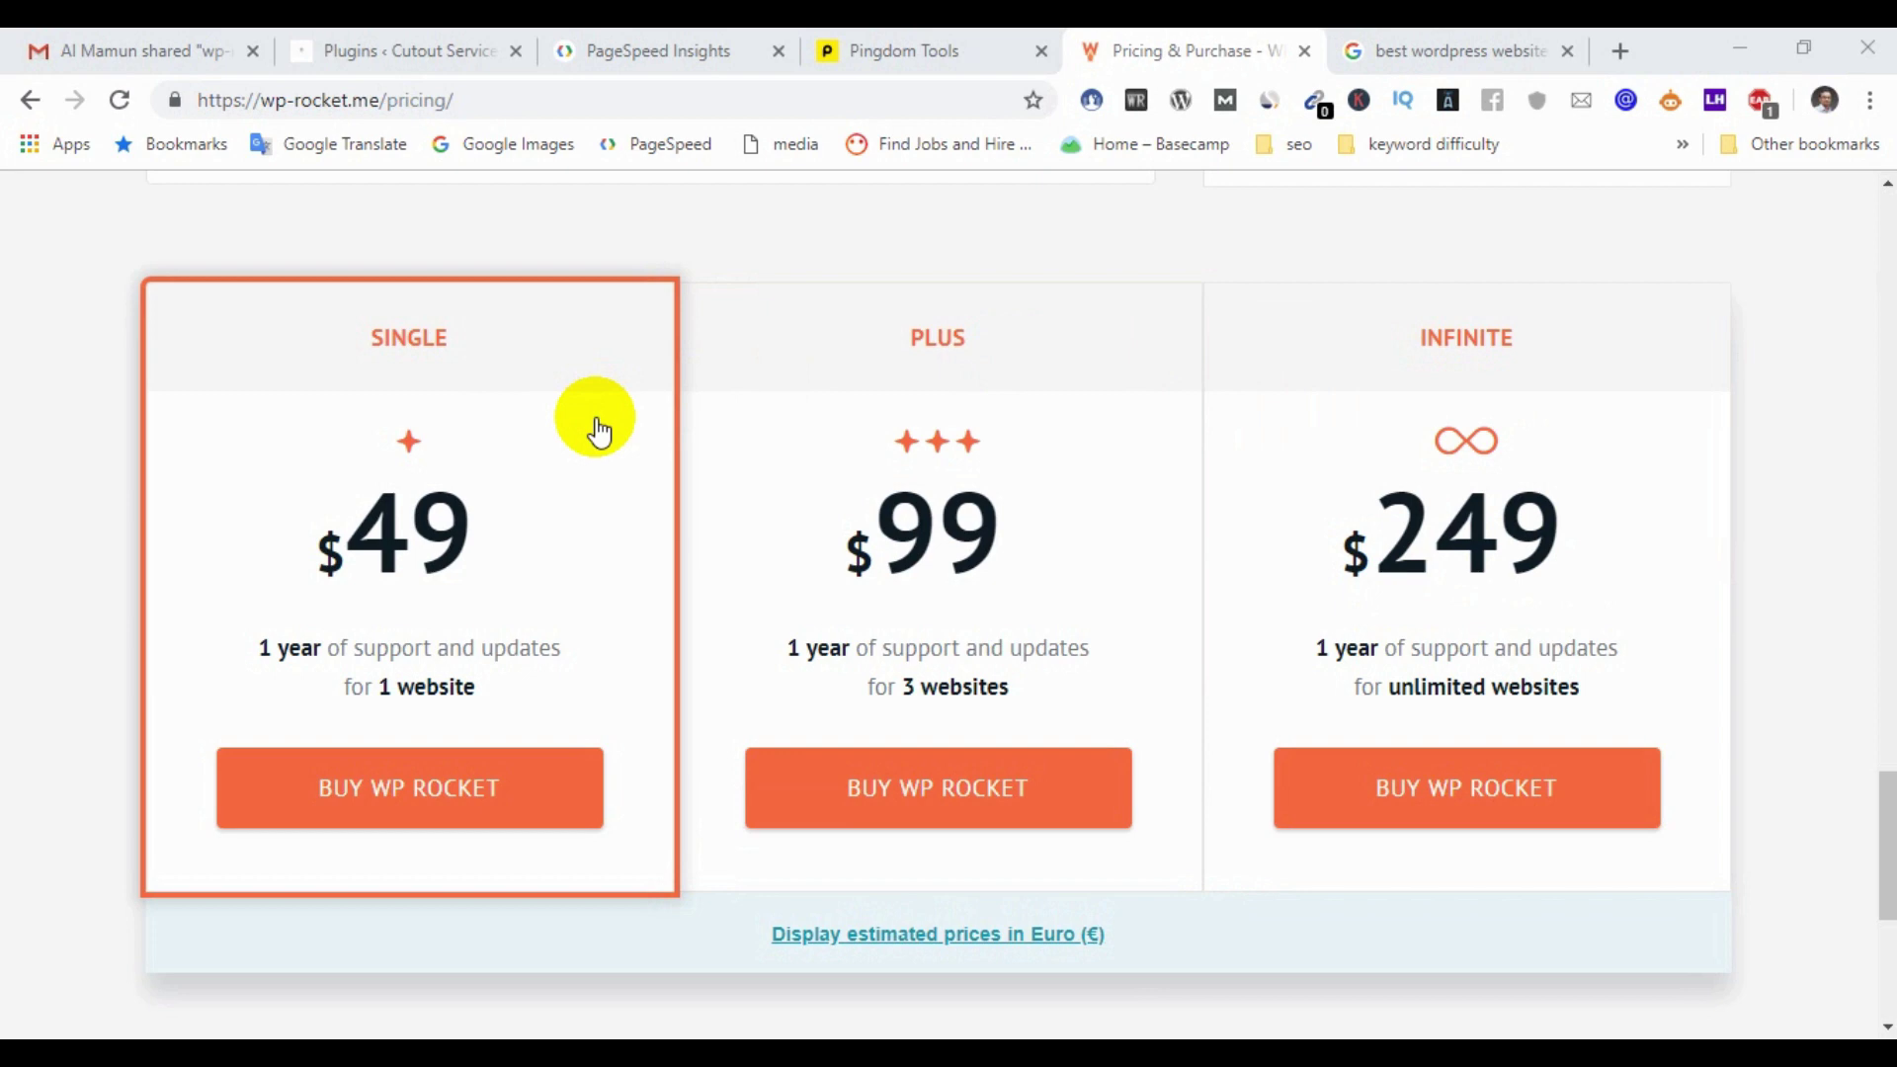
pyautogui.click(396, 40)
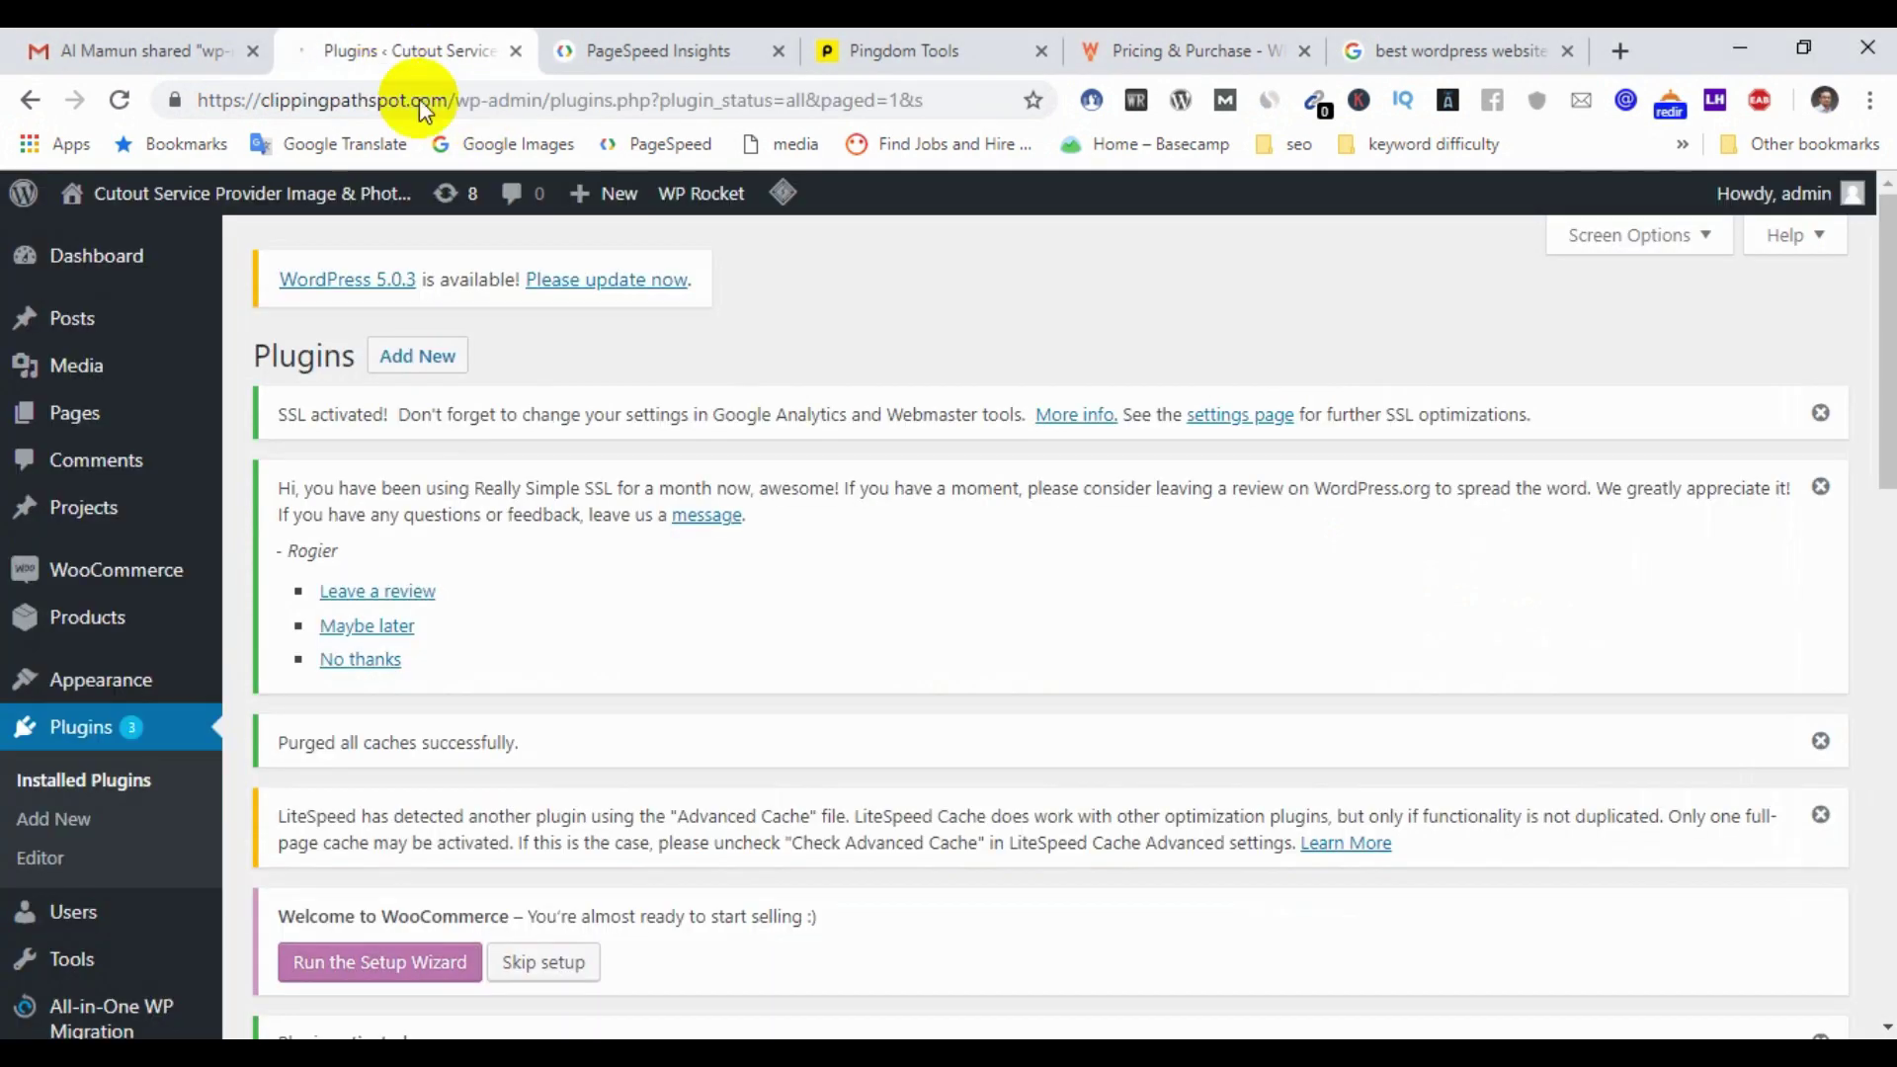
# Step: Open the WP Rocket Settings page from the Plugins list
pyautogui.scroll(-5, 500, 548)
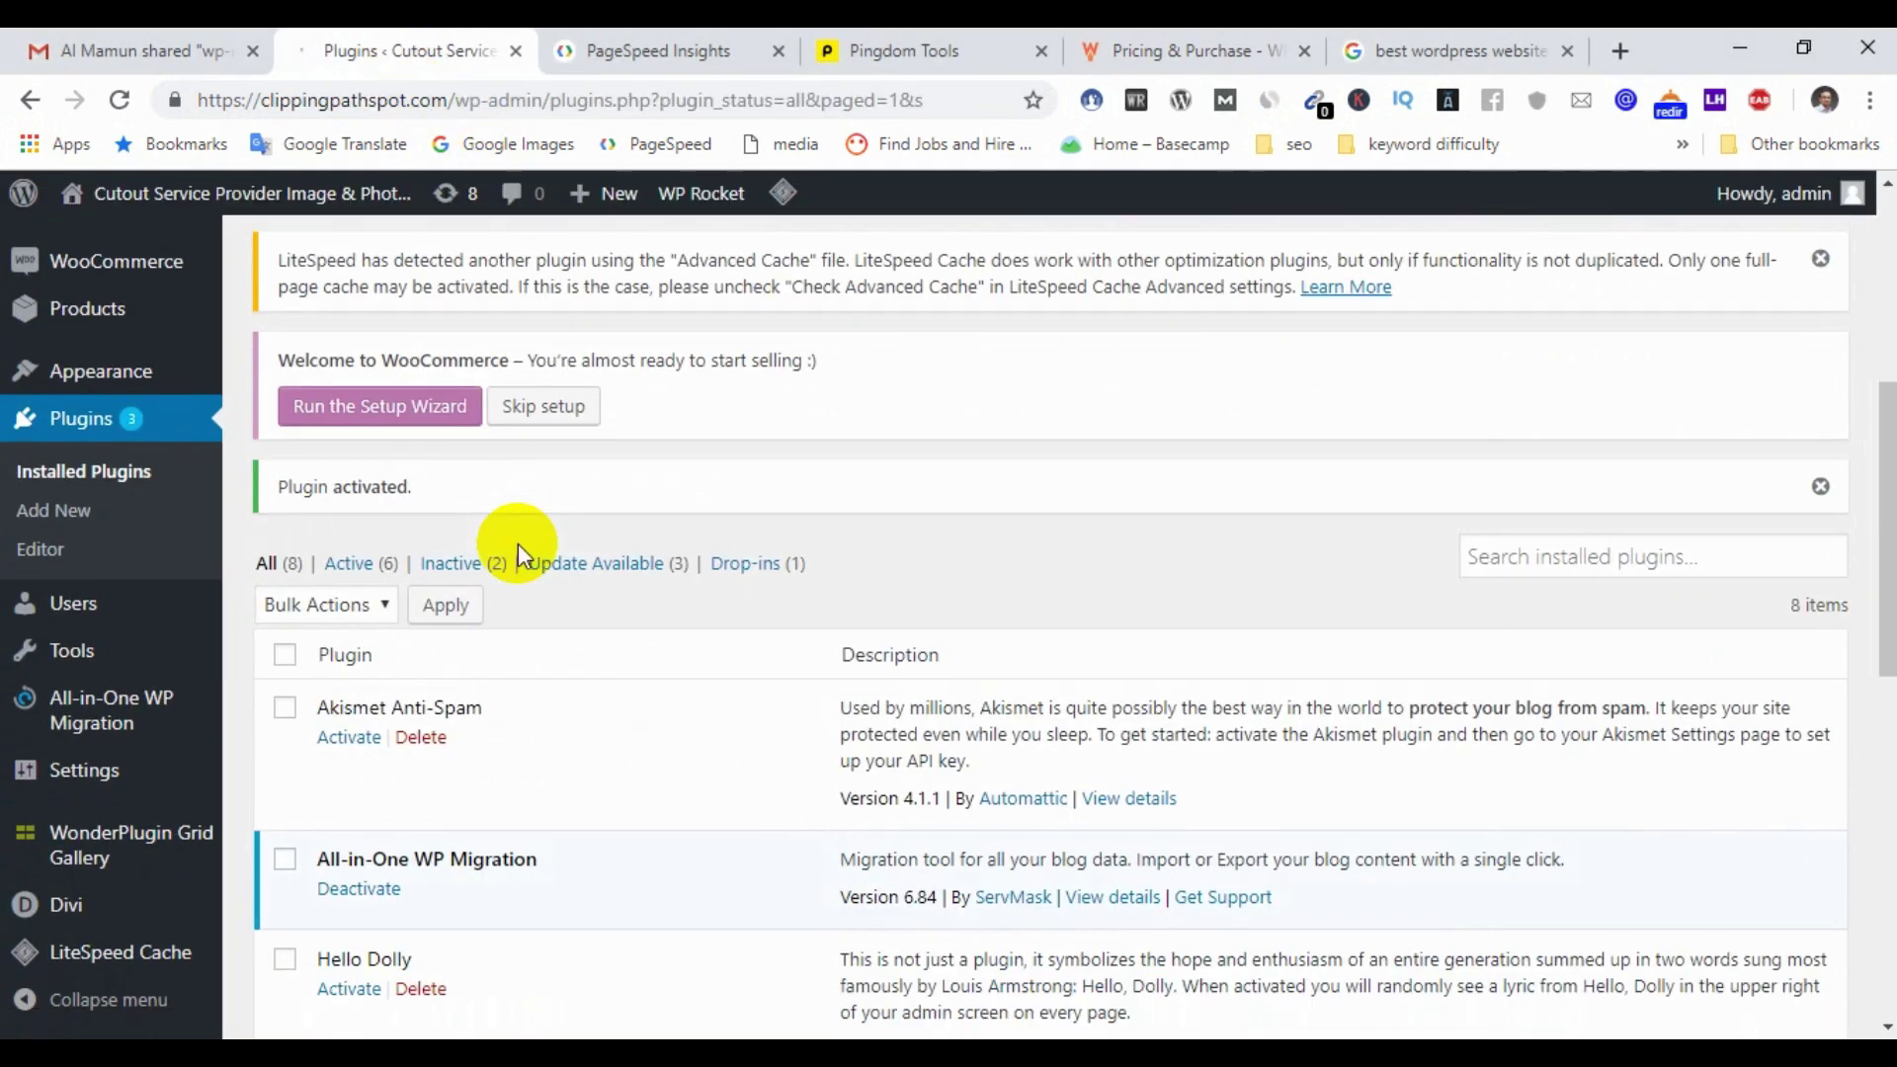
pyautogui.scroll(-8, 517, 543)
pyautogui.moveTo(168, 719)
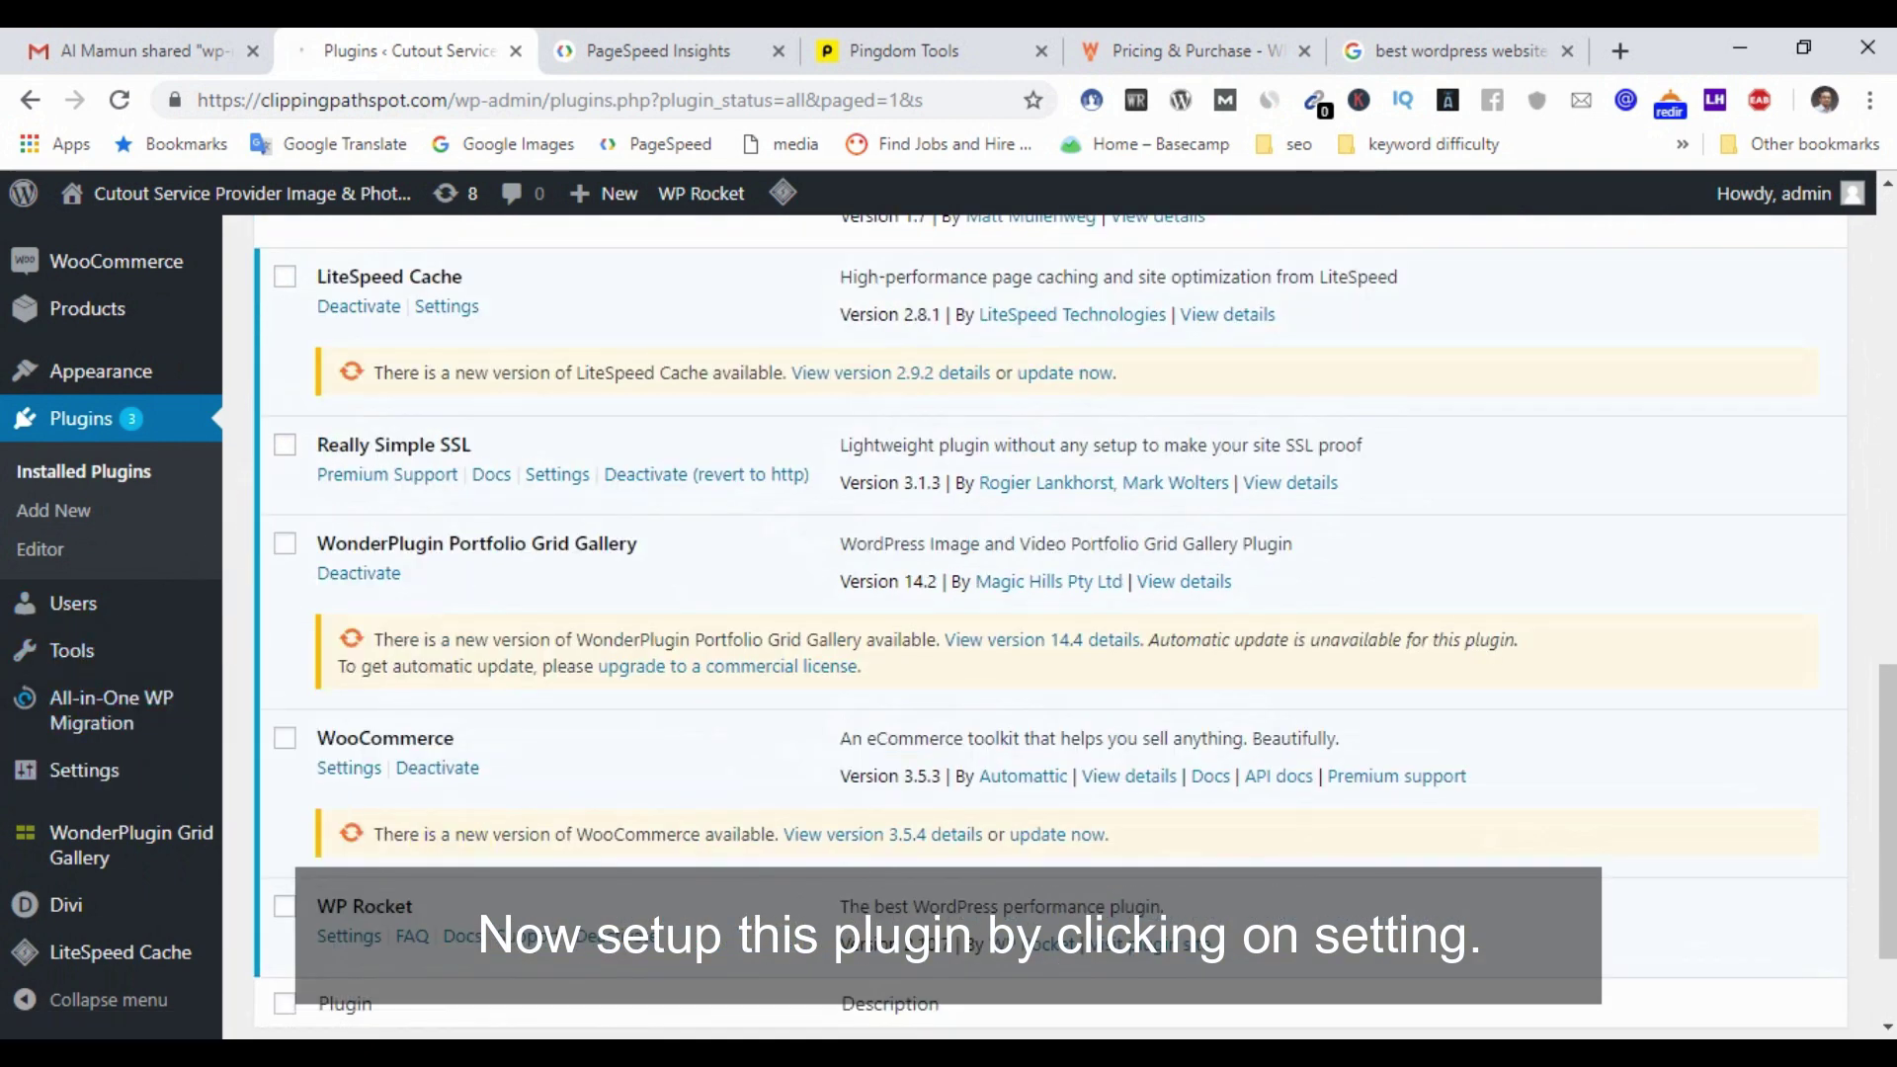
pyautogui.scroll(-2, 381, 613)
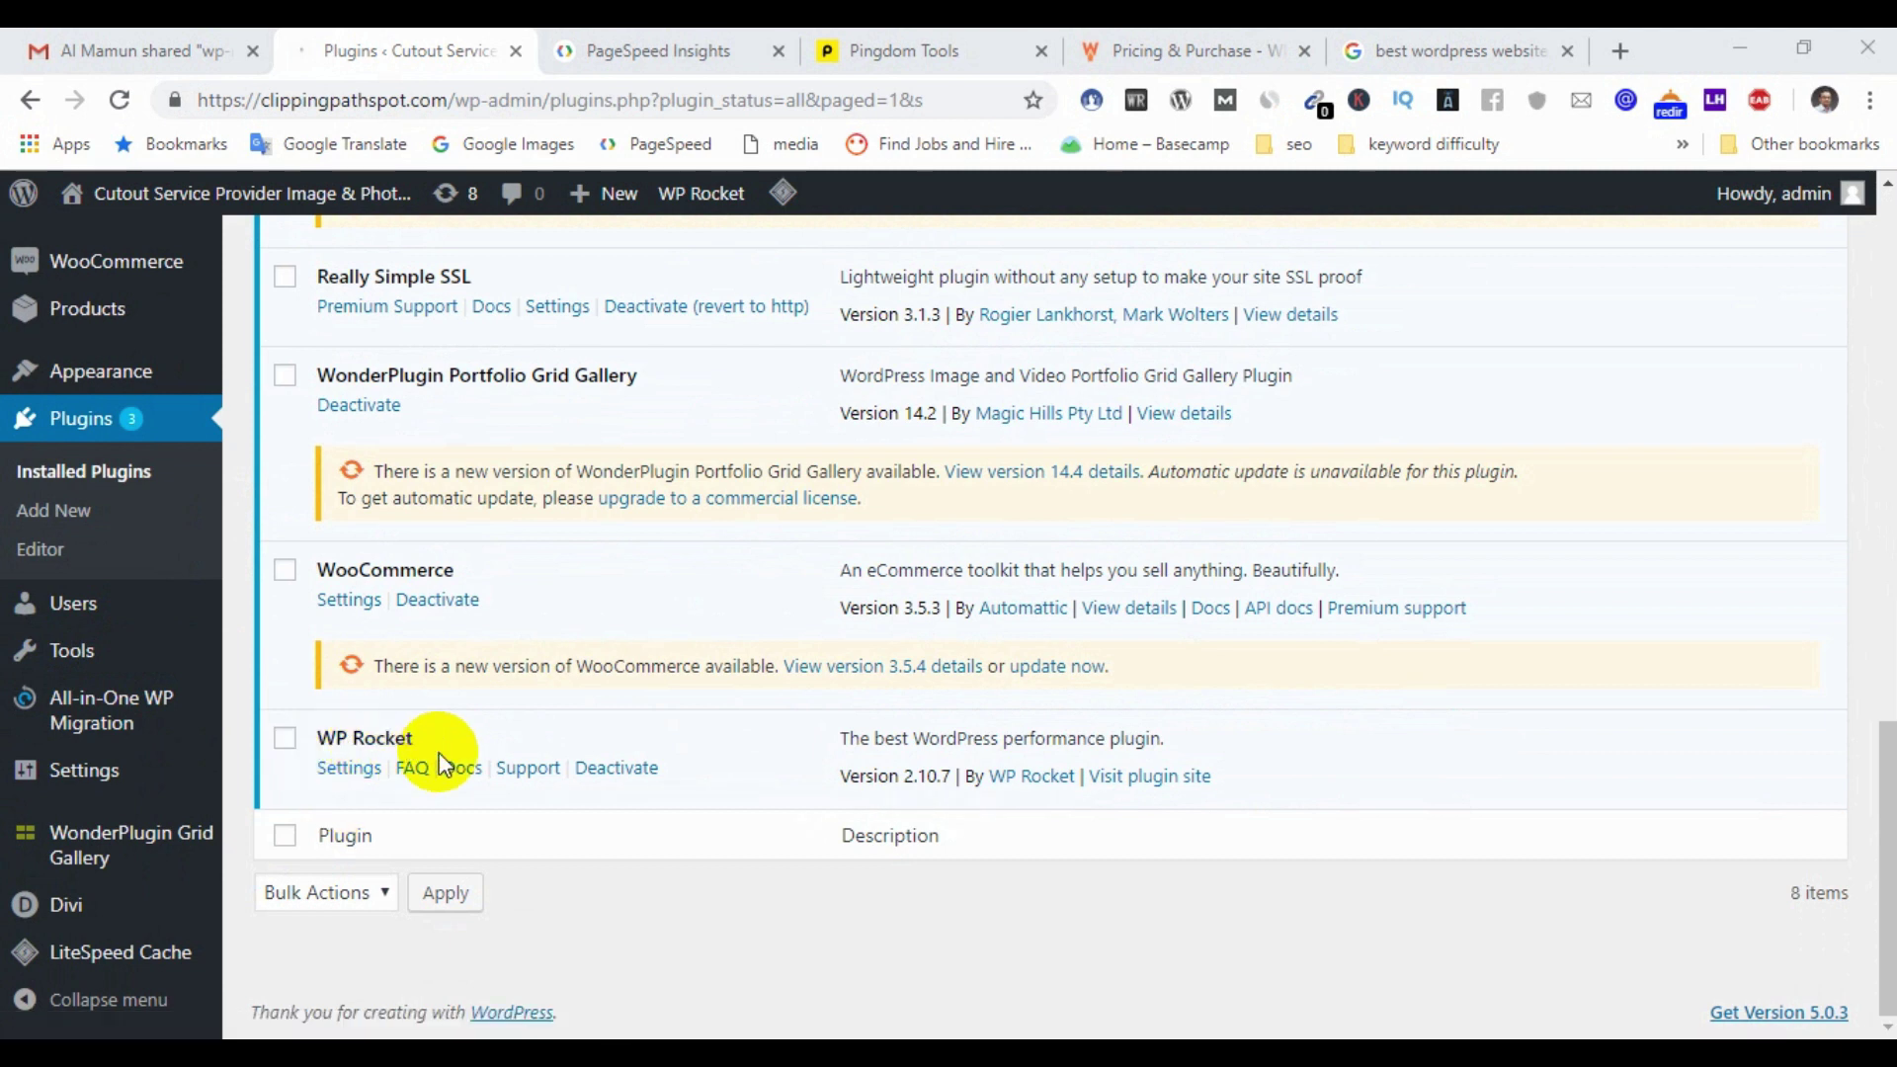
pyautogui.click(348, 781)
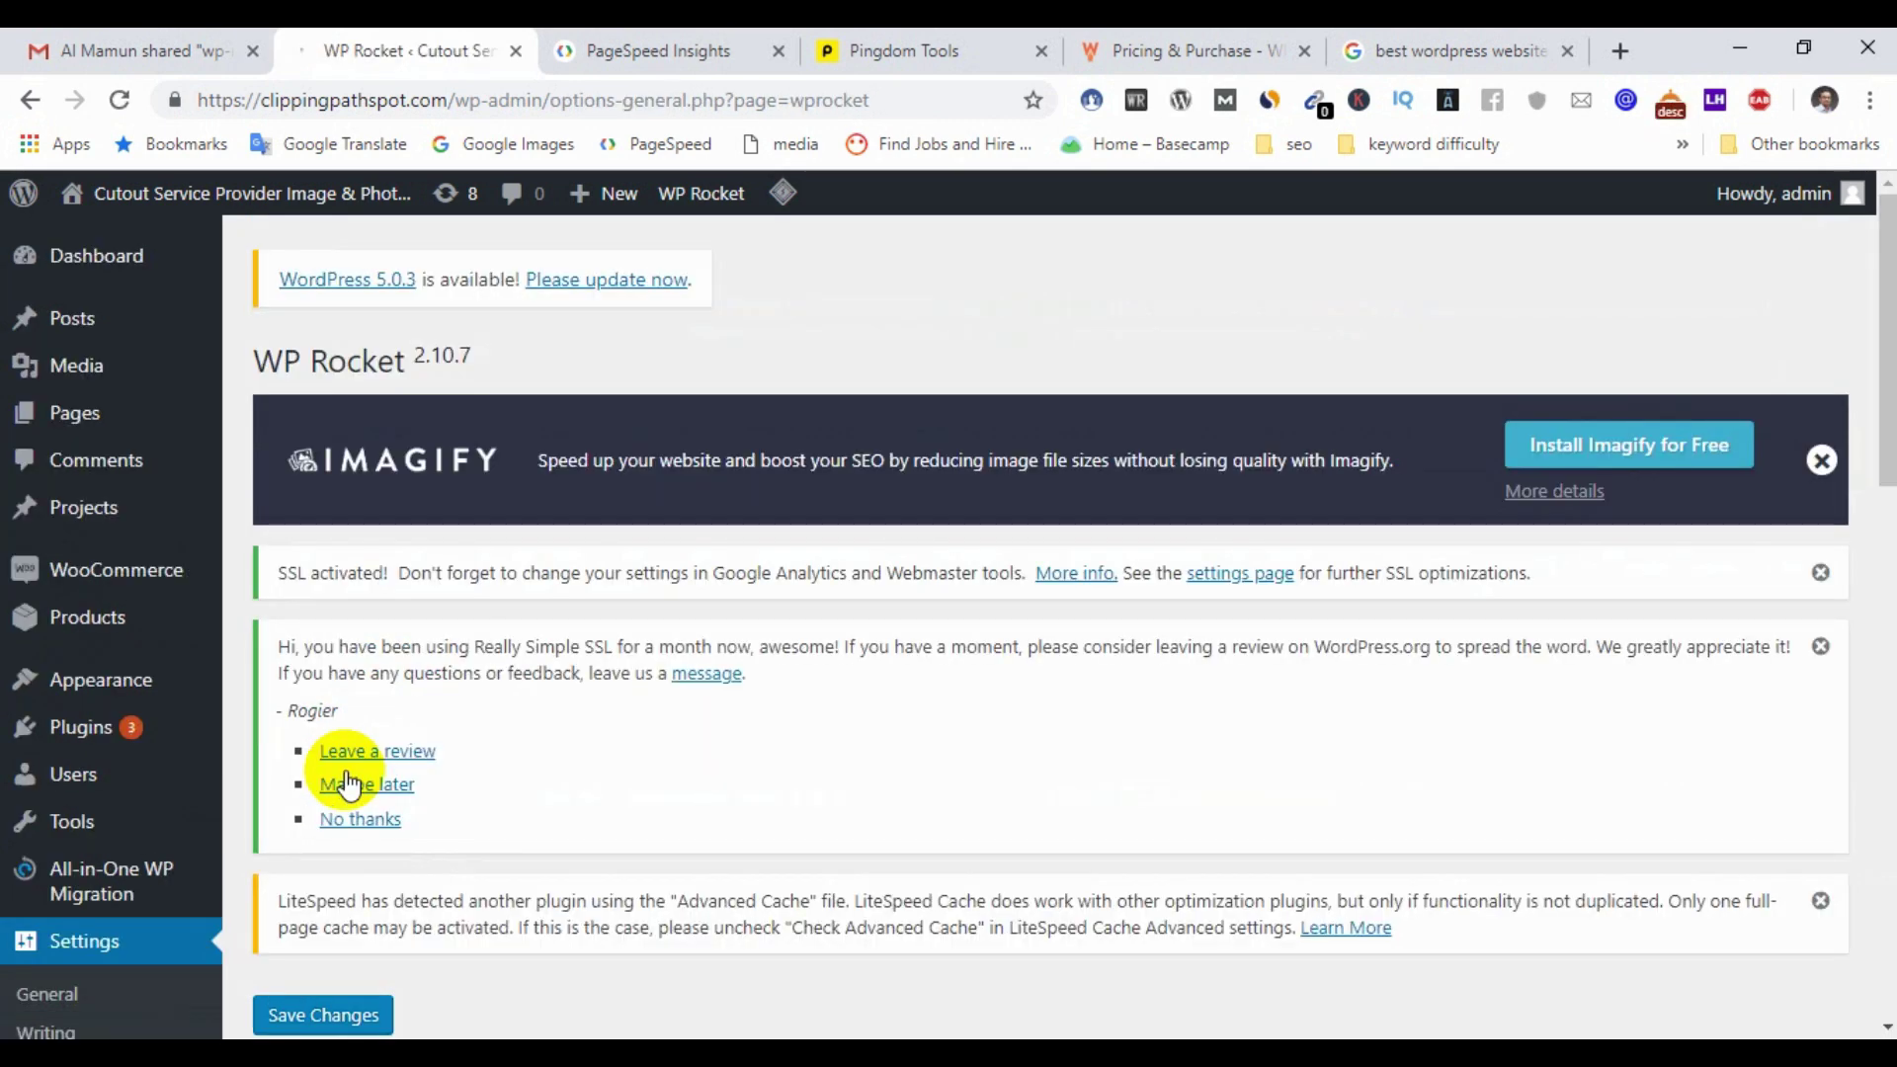
# Step: Tick LazyLoad 'Enable for images' on the Basic tab and save the settings
pyautogui.scroll(-5, 470, 696)
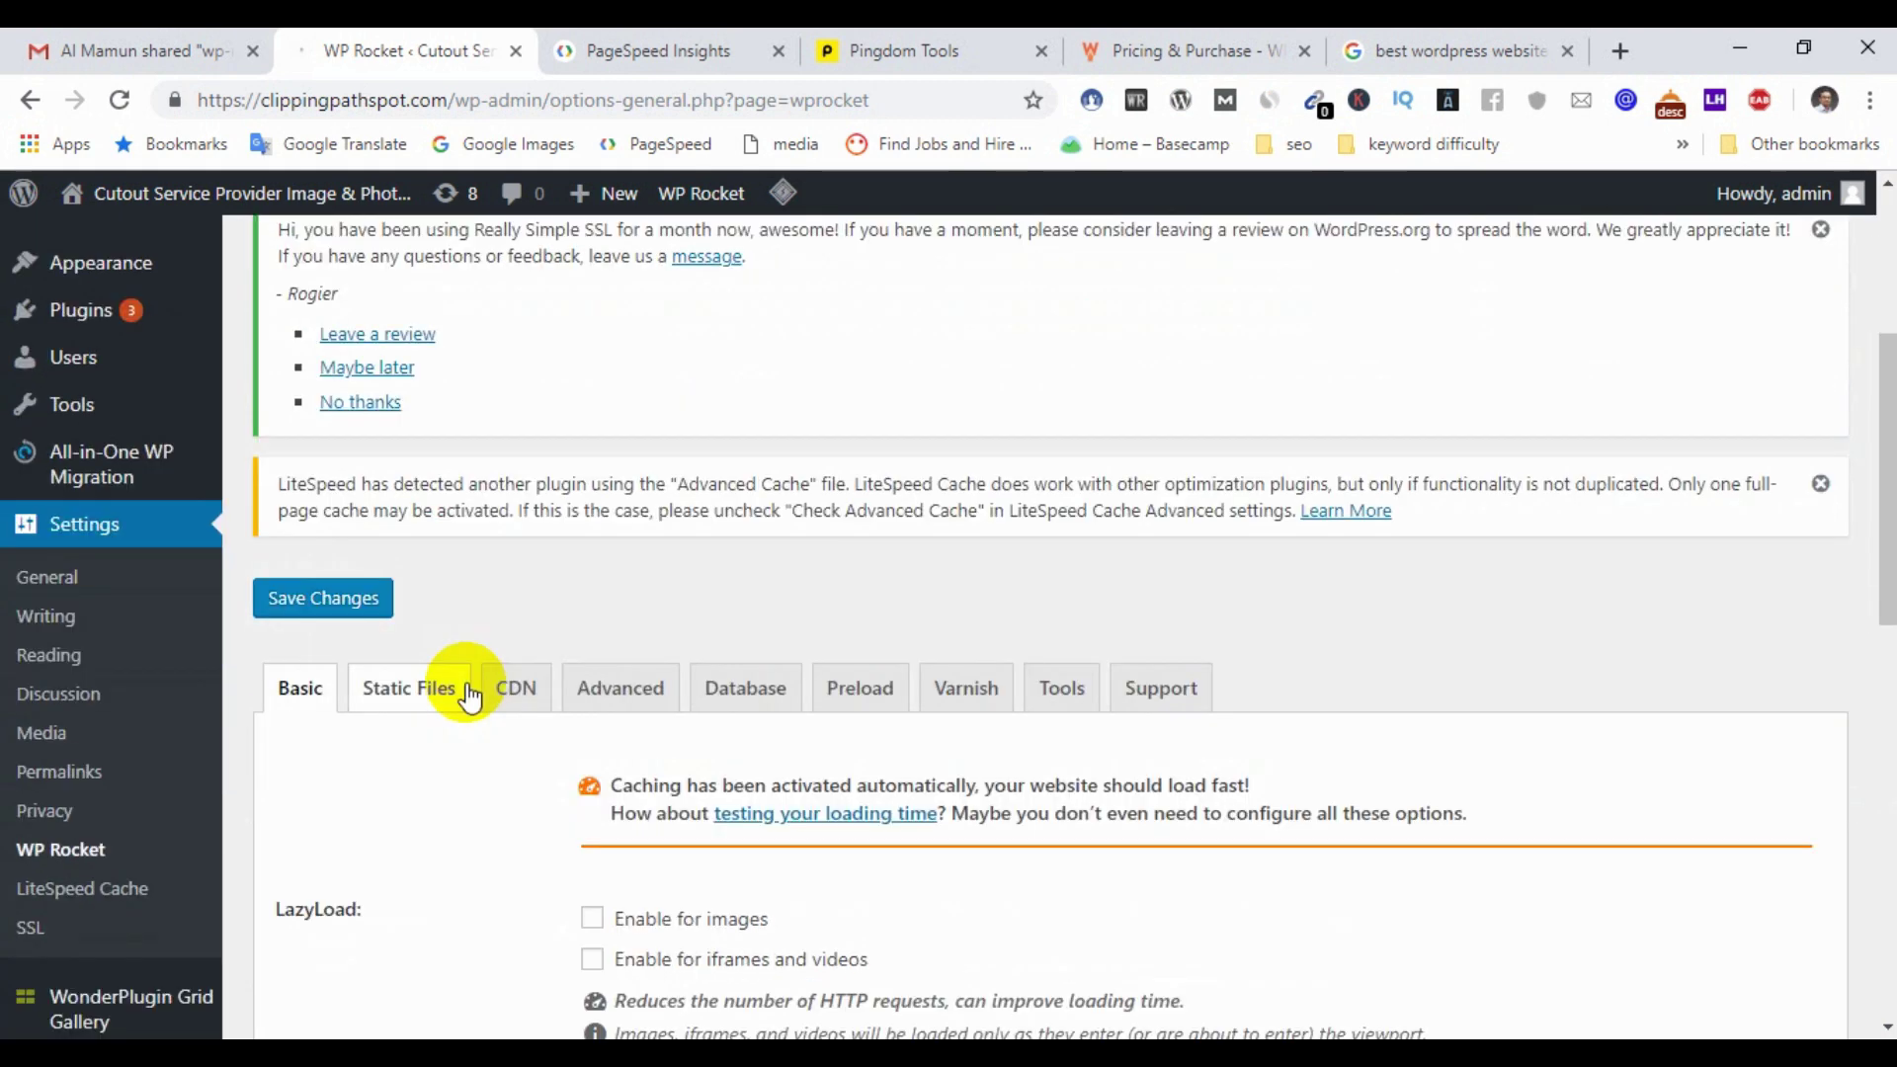
pyautogui.scroll(-3, 486, 680)
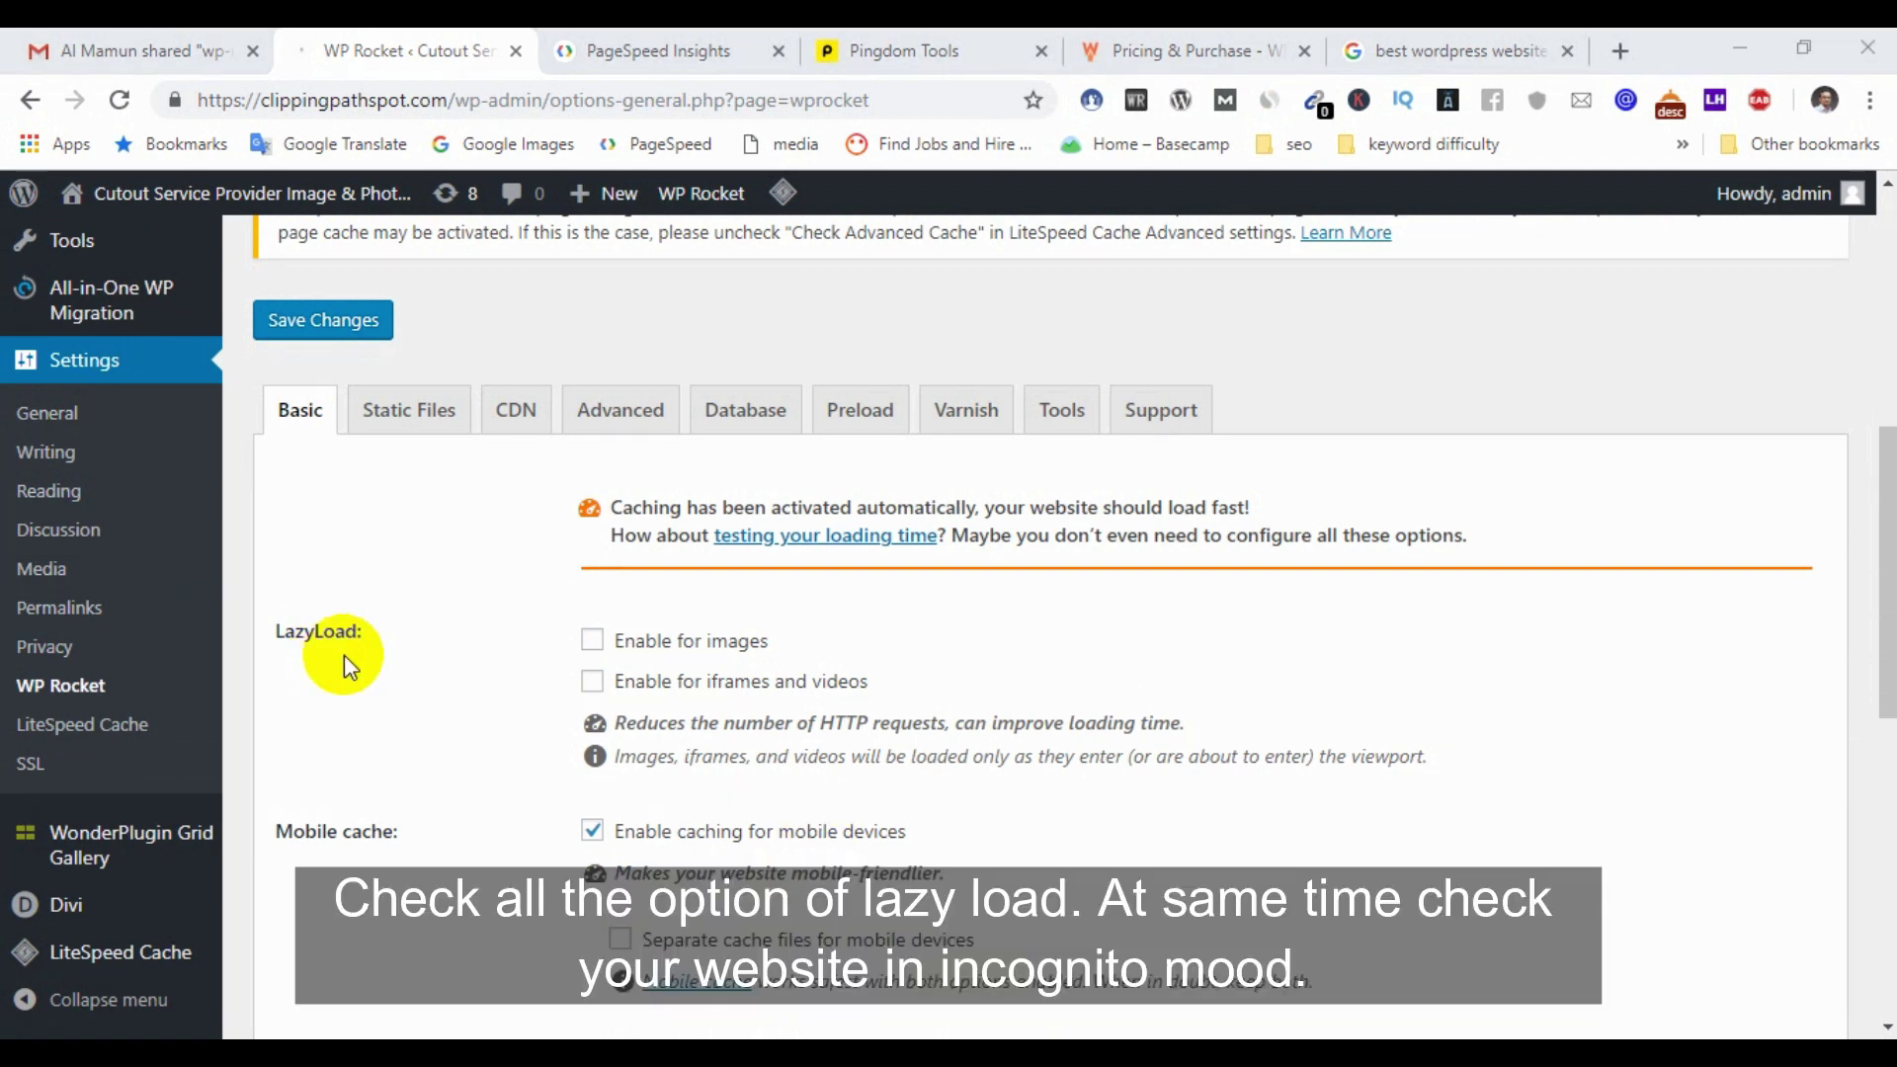
pyautogui.click(592, 641)
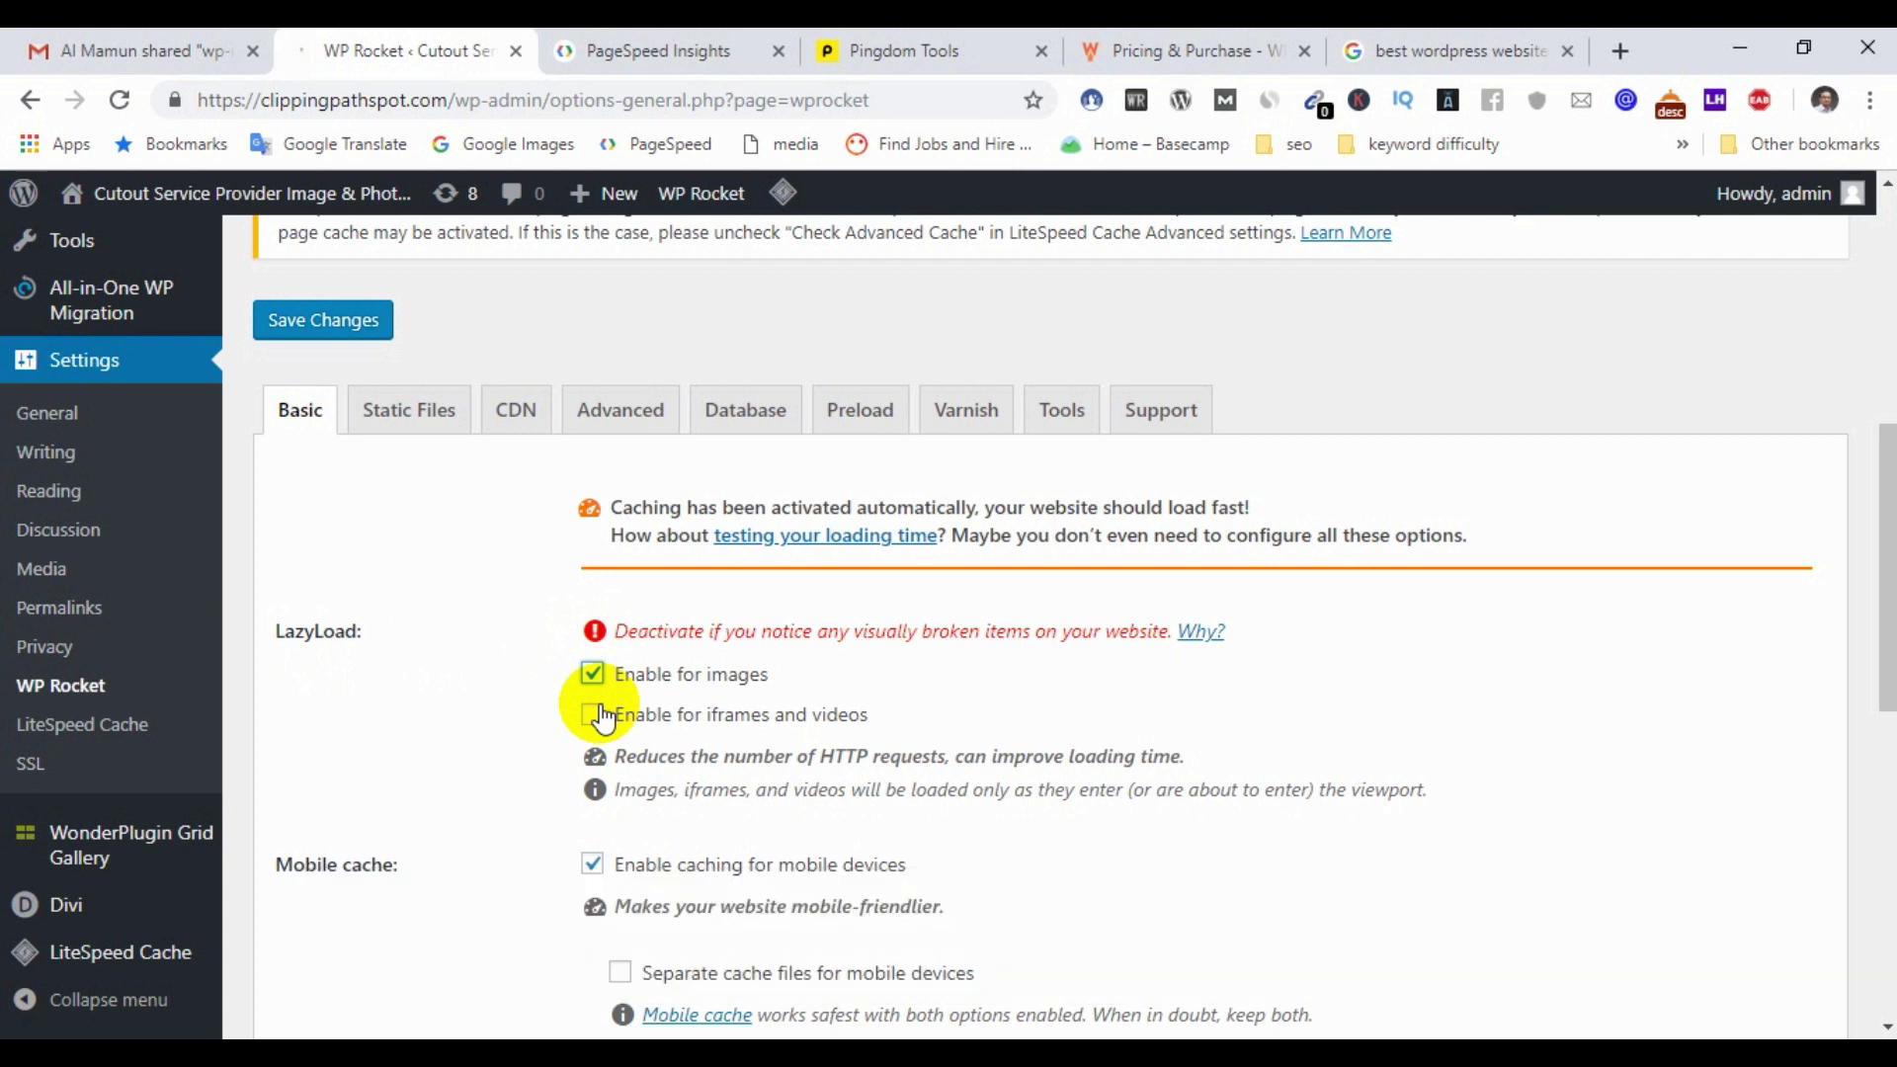
pyautogui.moveTo(620, 635); pyautogui.dragTo(1157, 640)
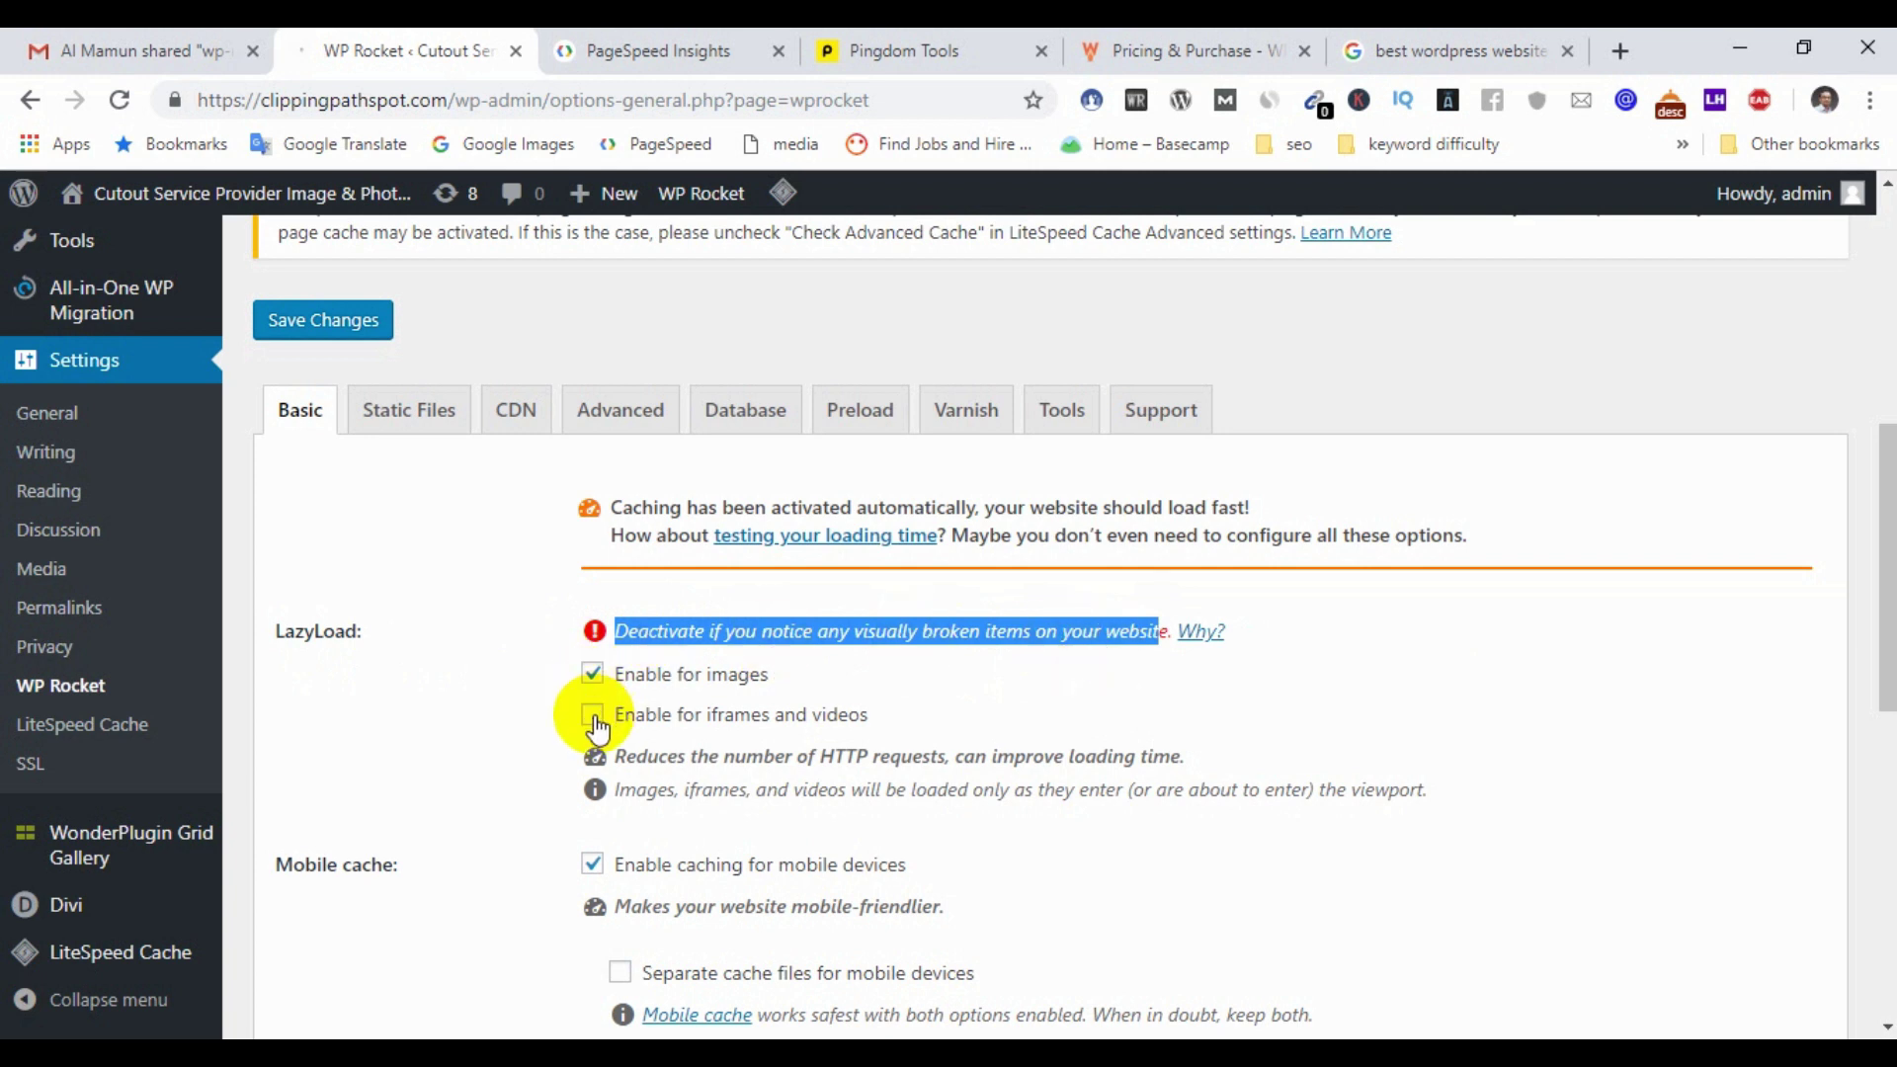
pyautogui.scroll(-10, 754, 711)
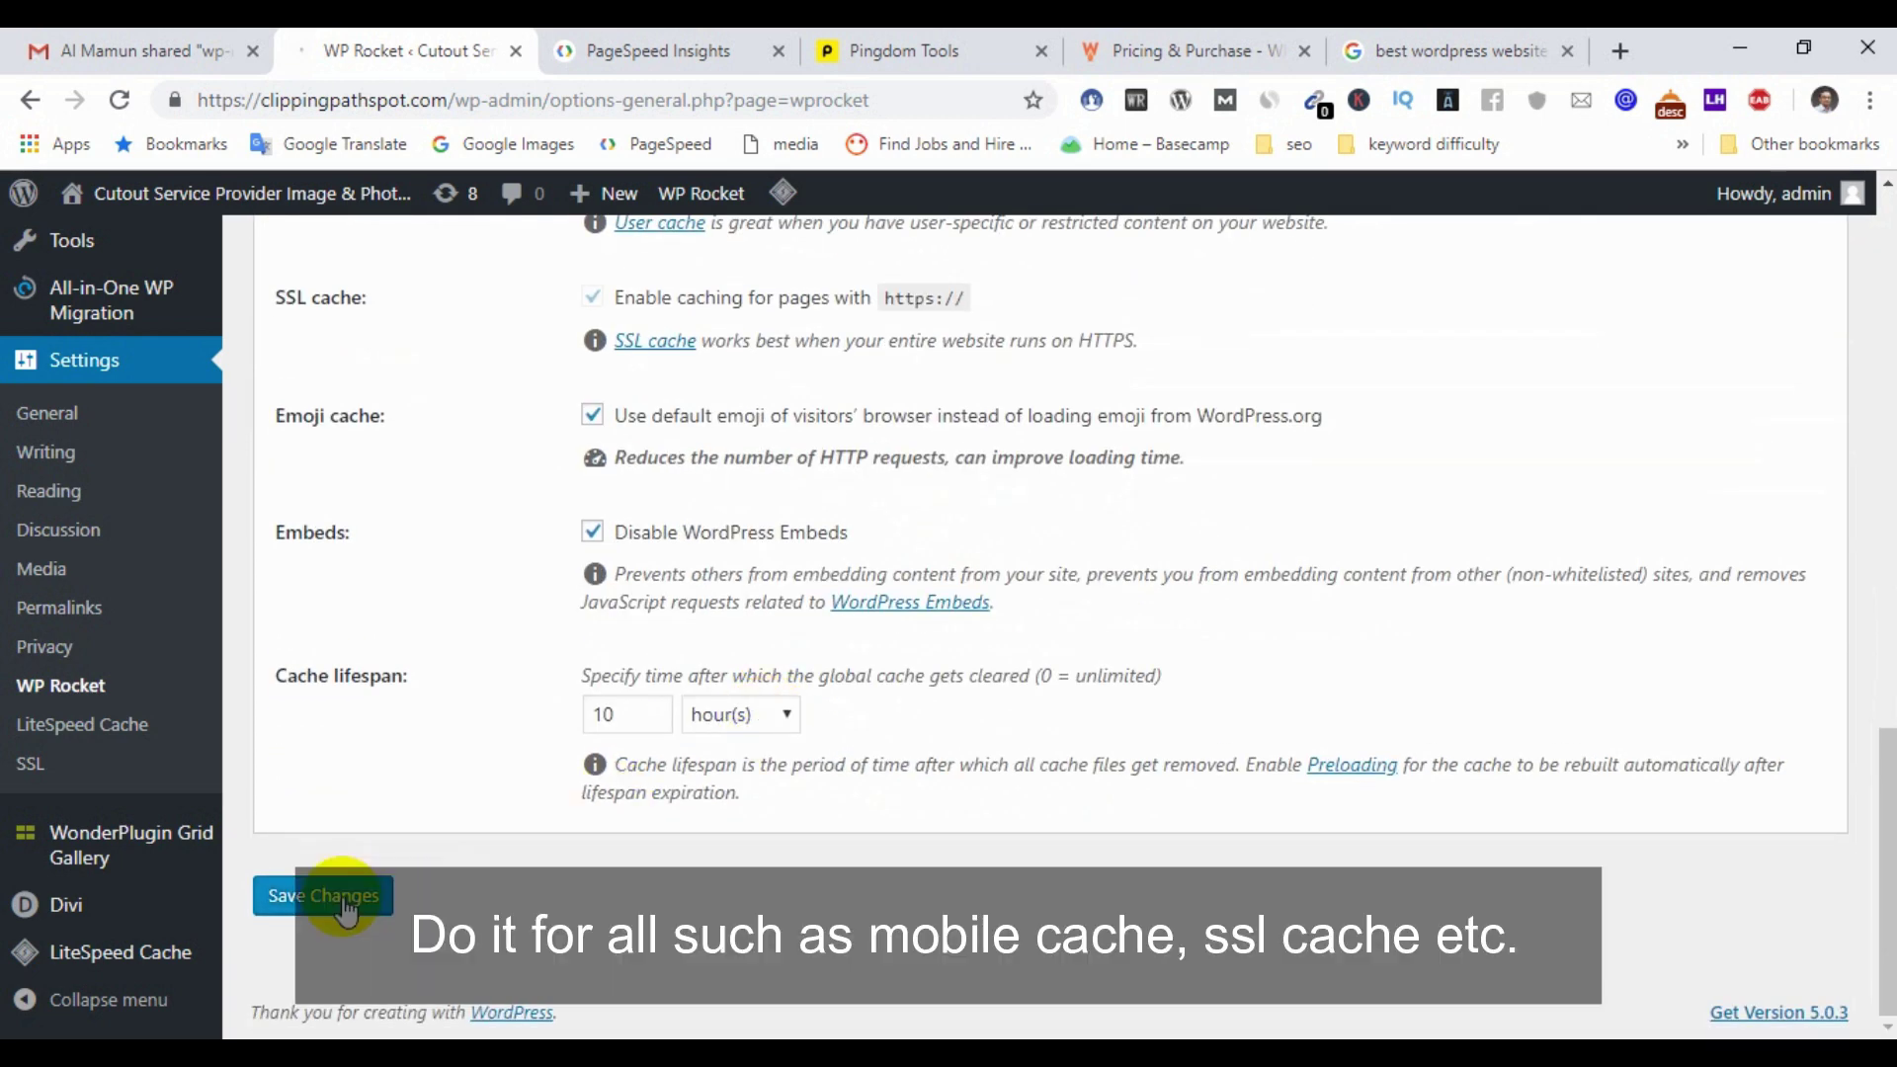
pyautogui.click(344, 896)
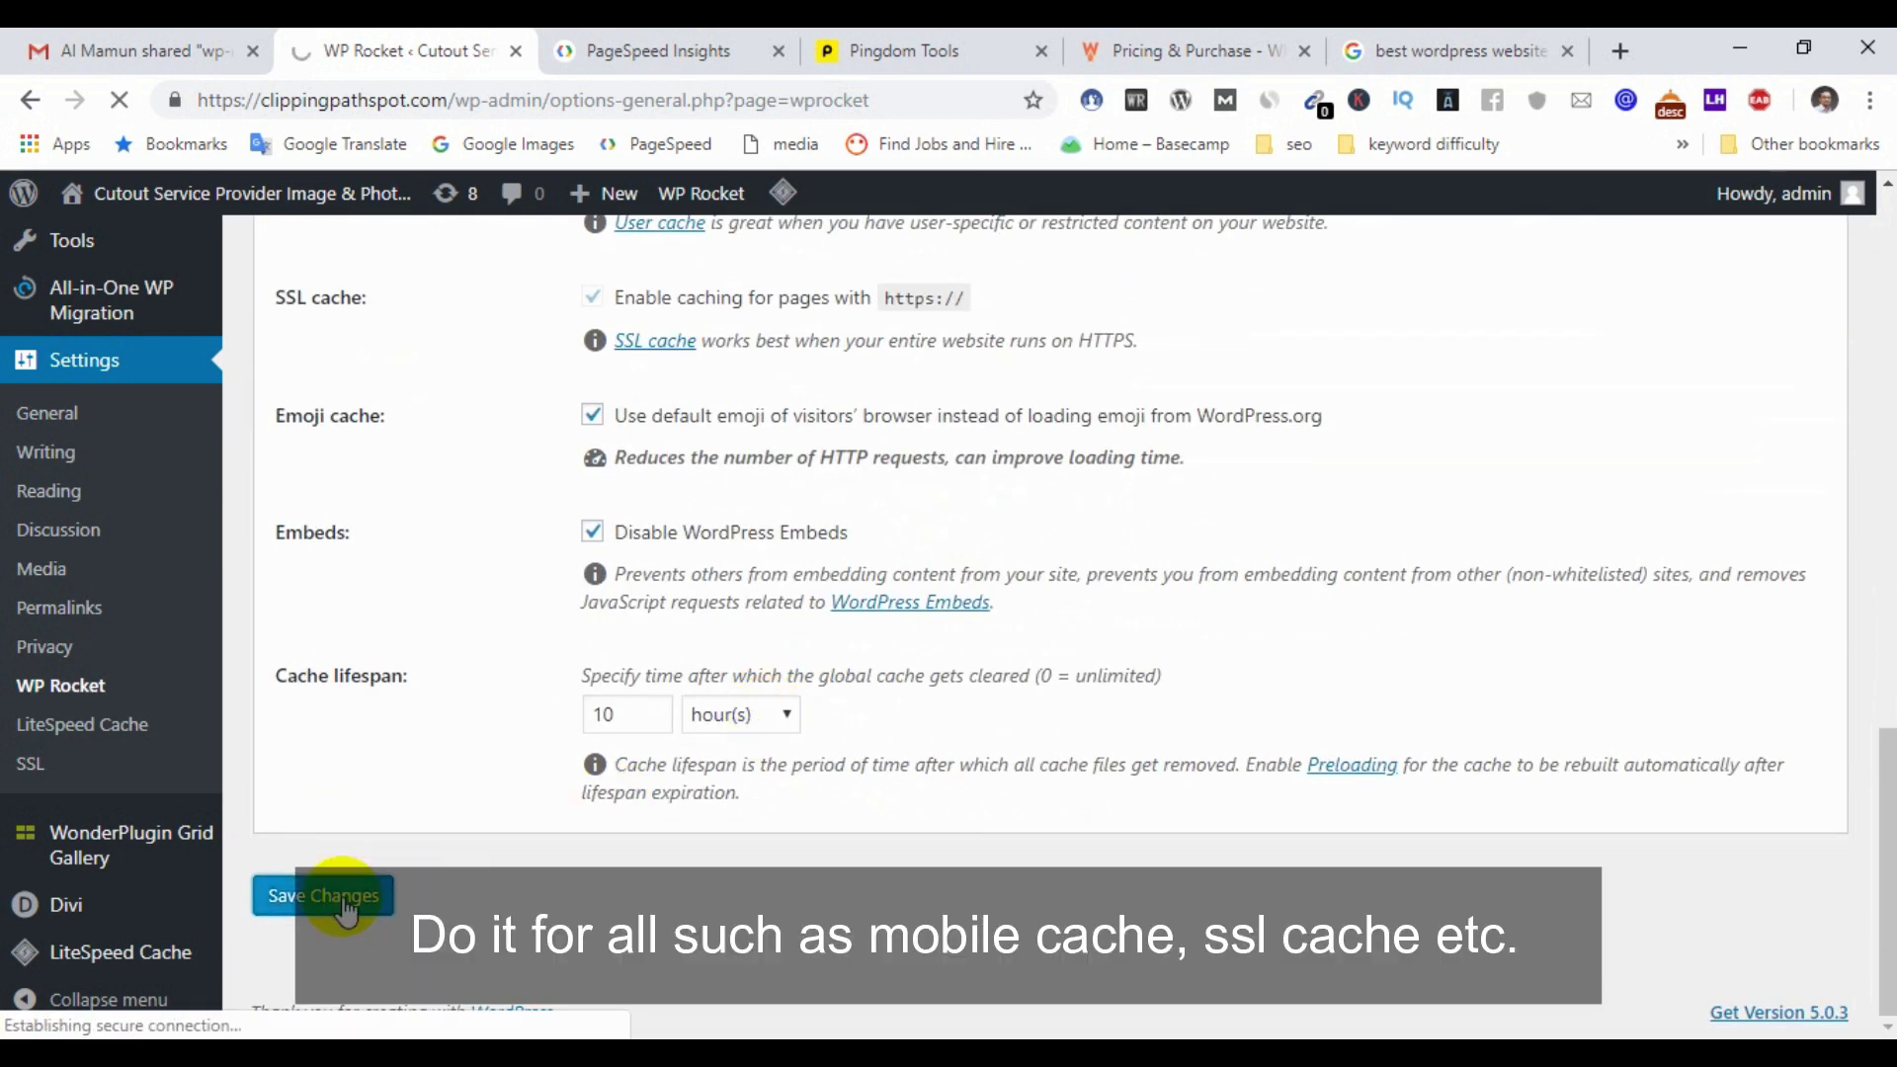
pyautogui.moveTo(74, 198)
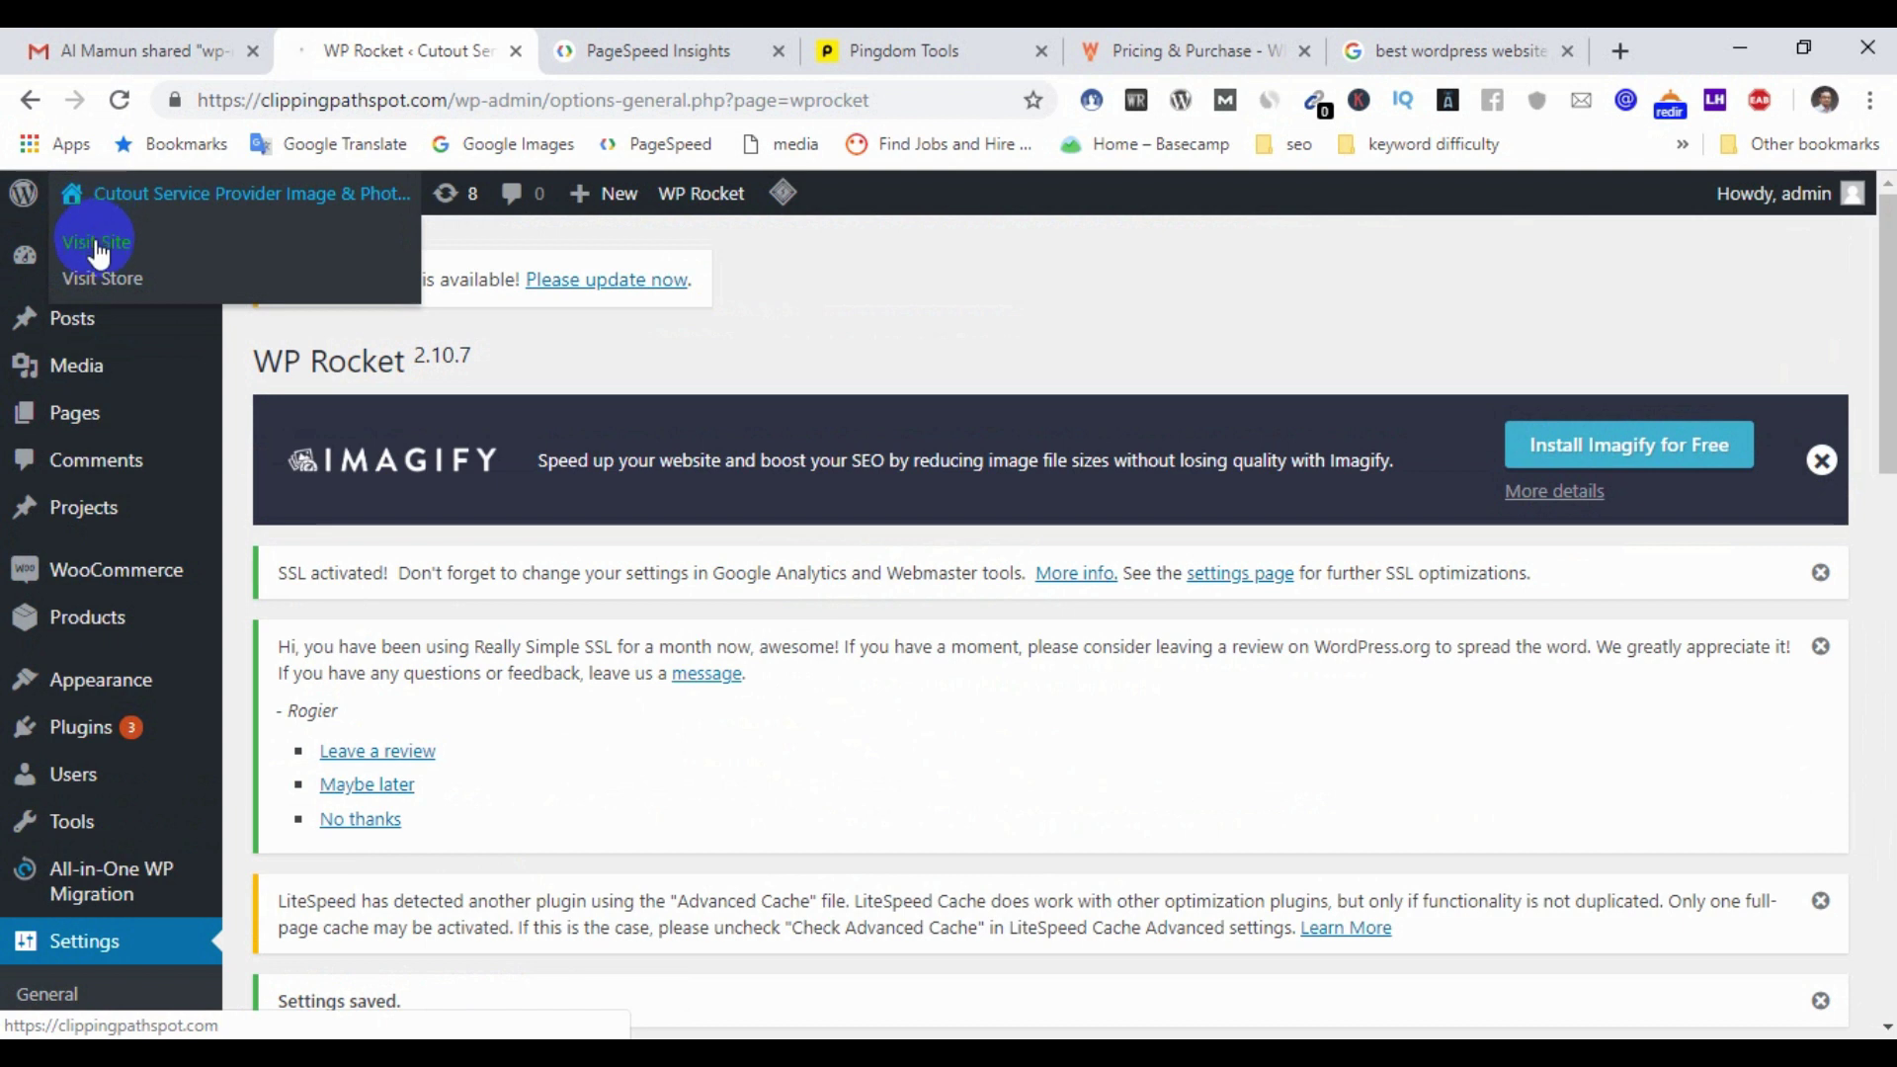
pyautogui.rightClick(95, 239)
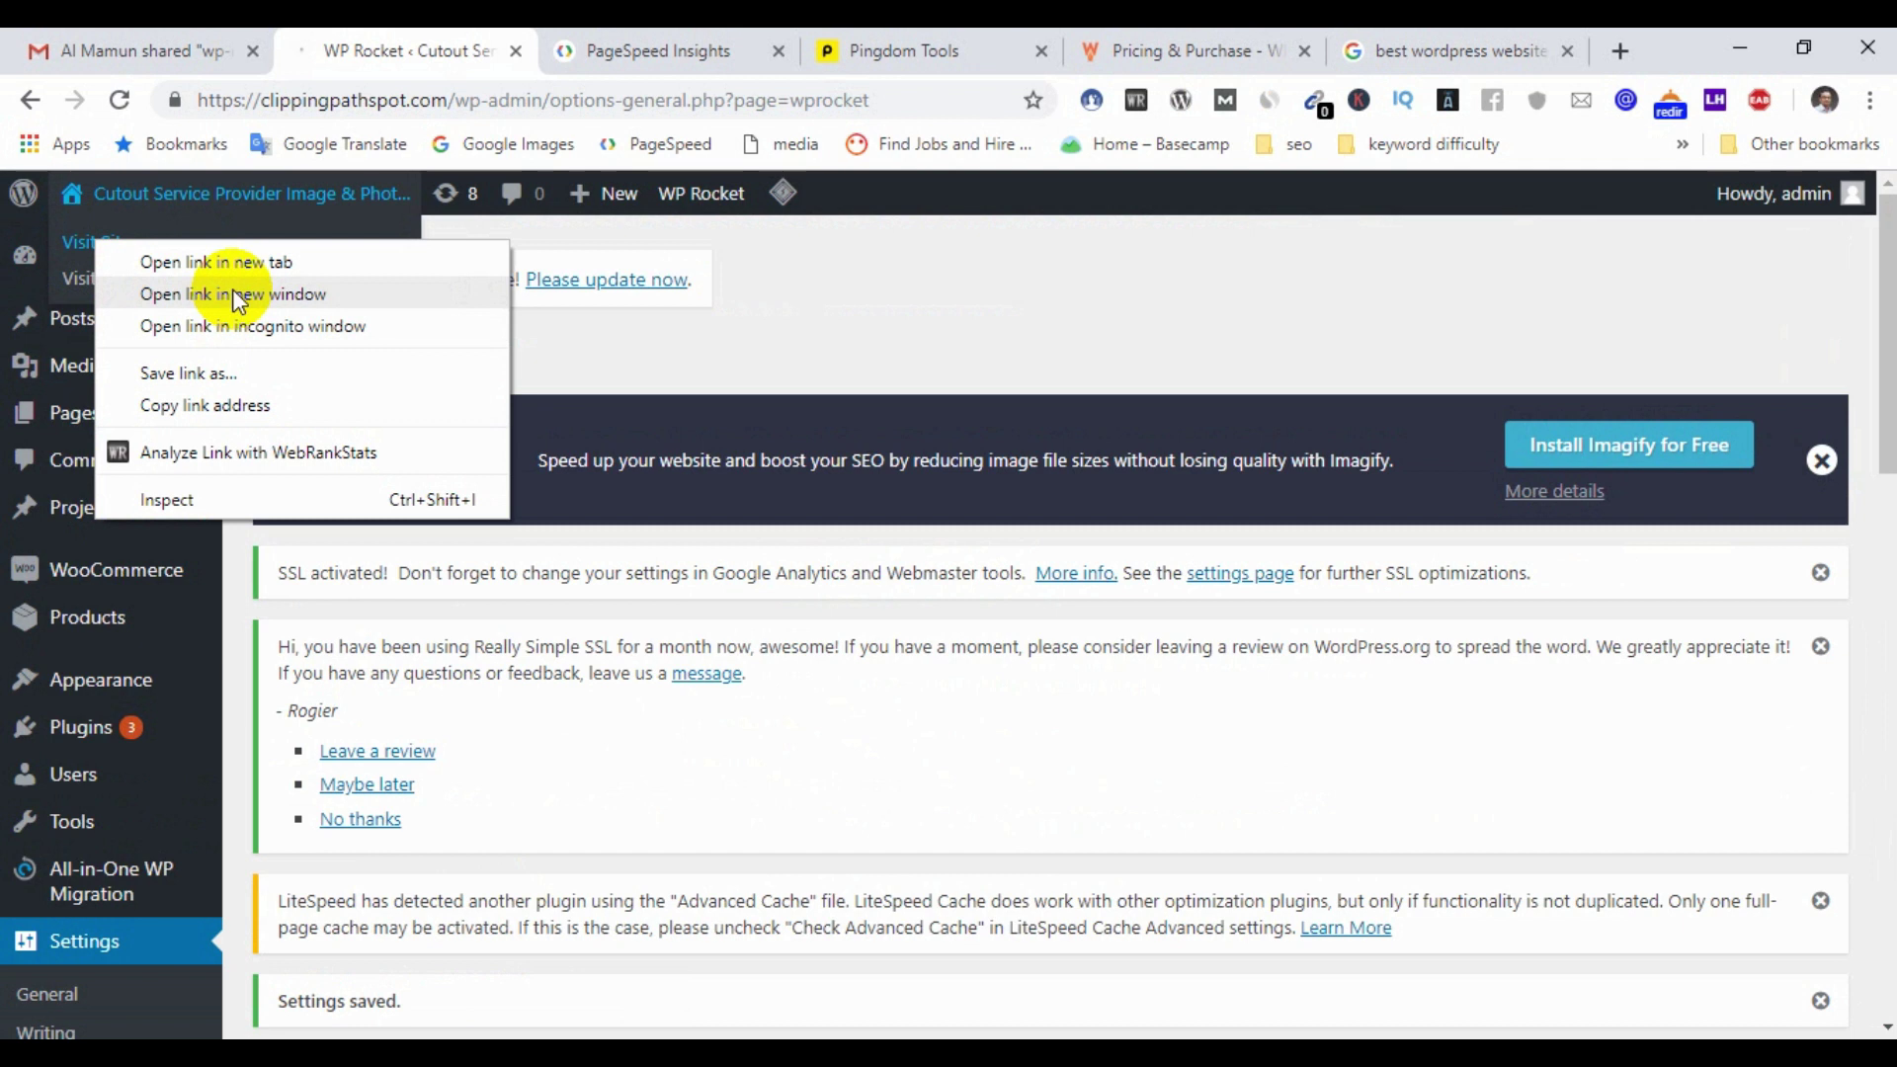
# Step: Open the live clippingpathspot.com site in an incognito window and browse to Services
pyautogui.rightClick(75, 187)
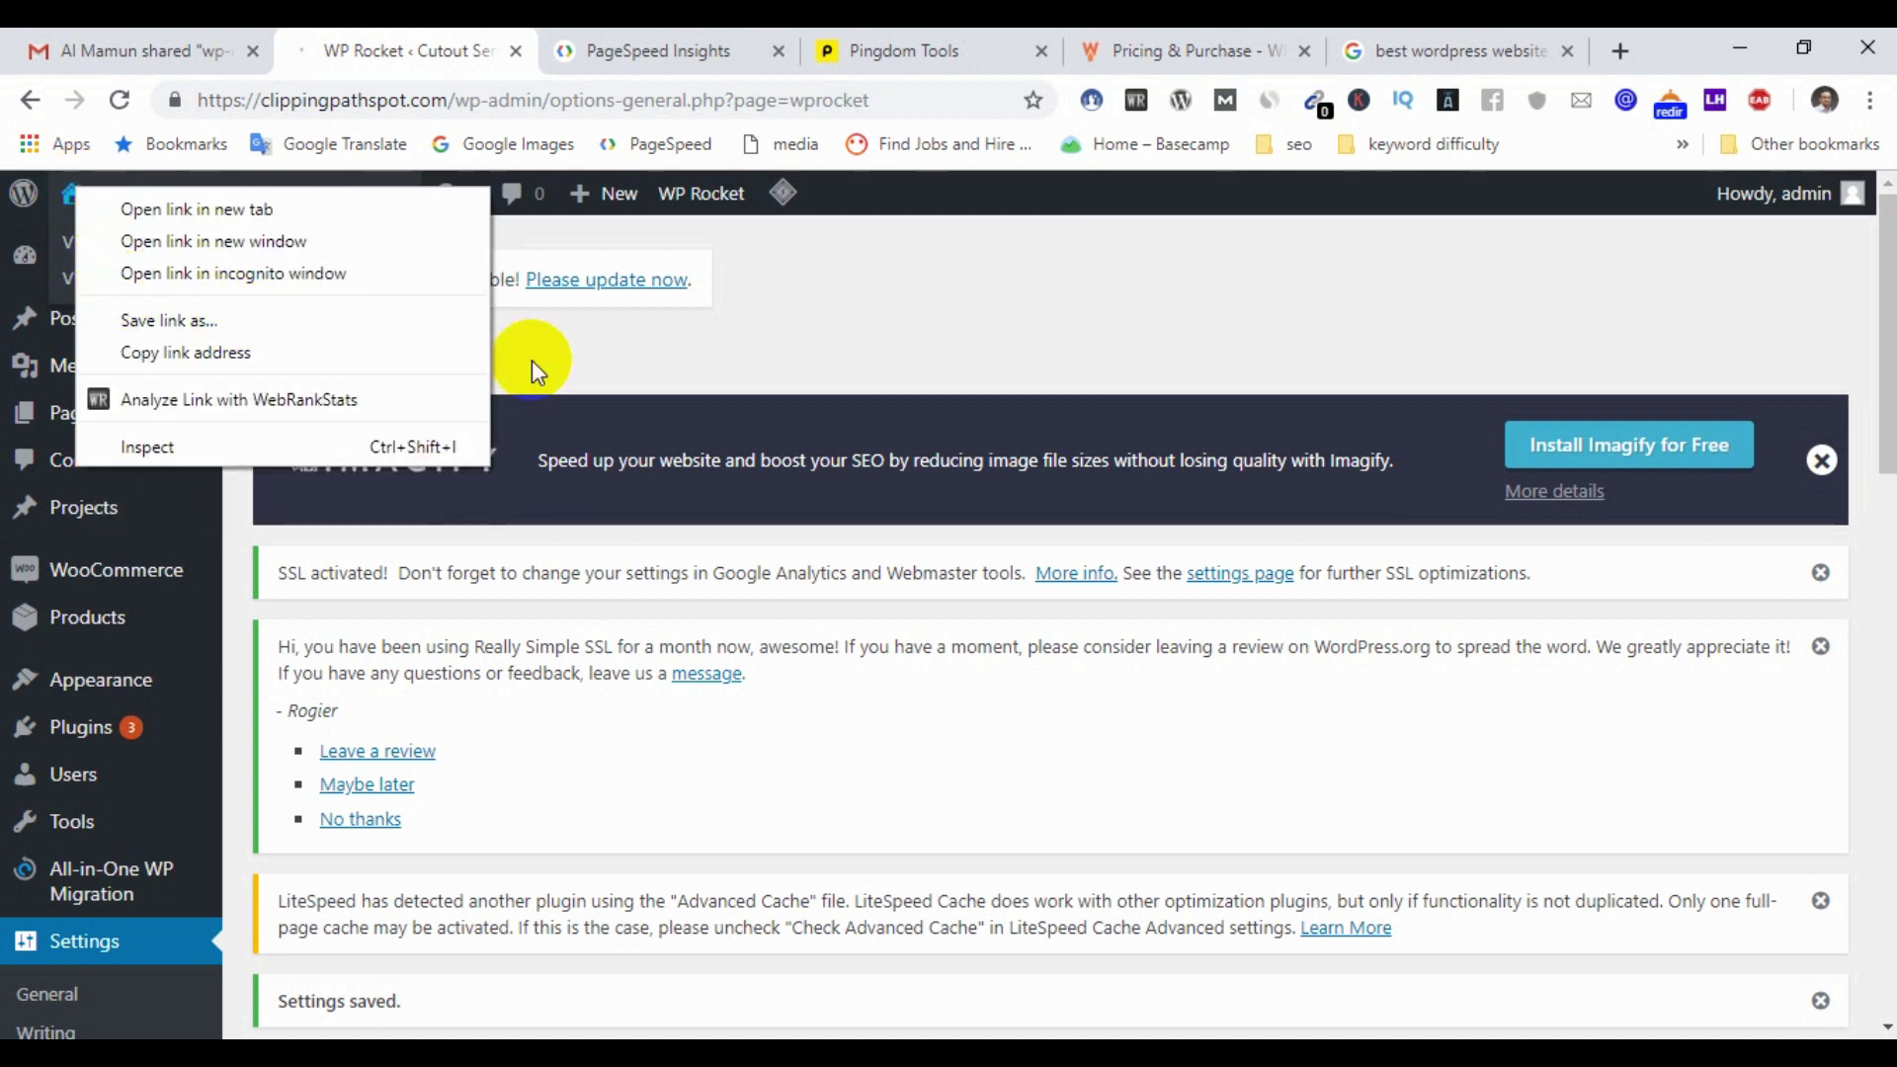
pyautogui.click(299, 275)
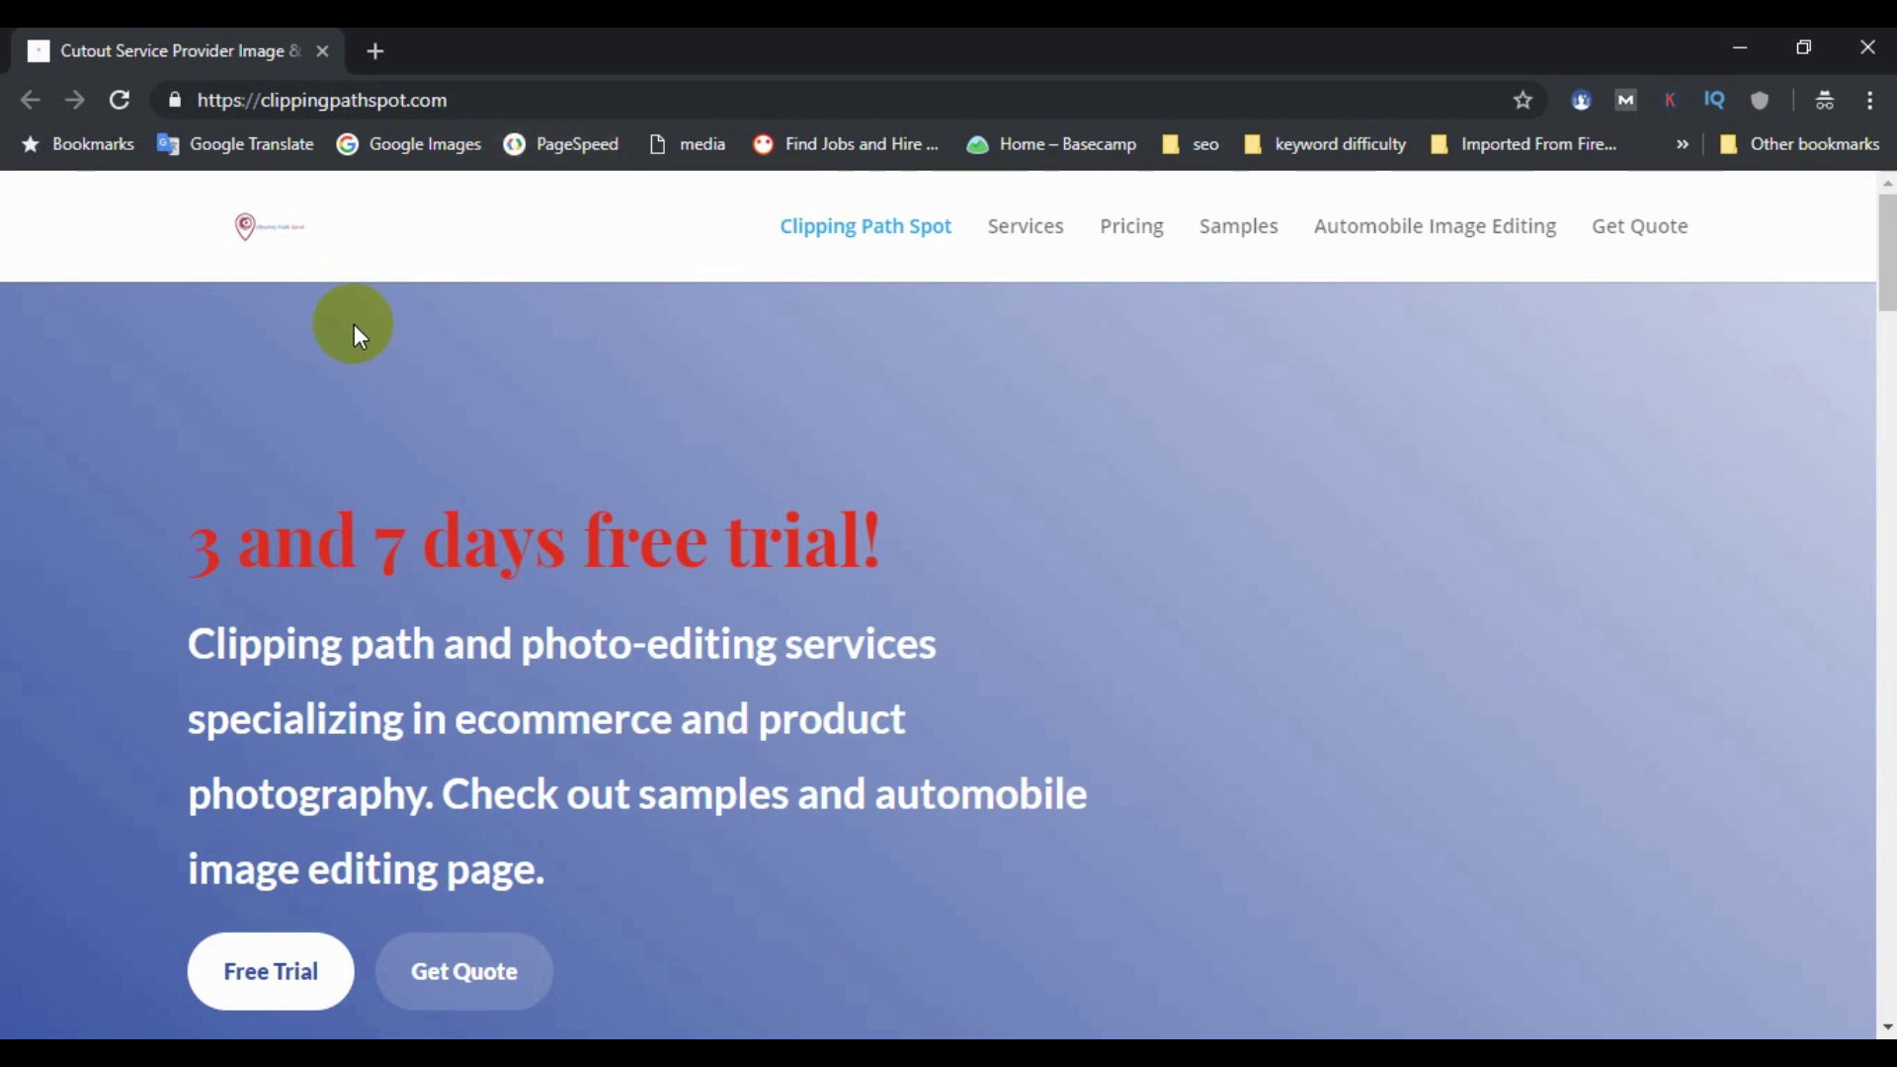
pyautogui.scroll(-15, 419, 359)
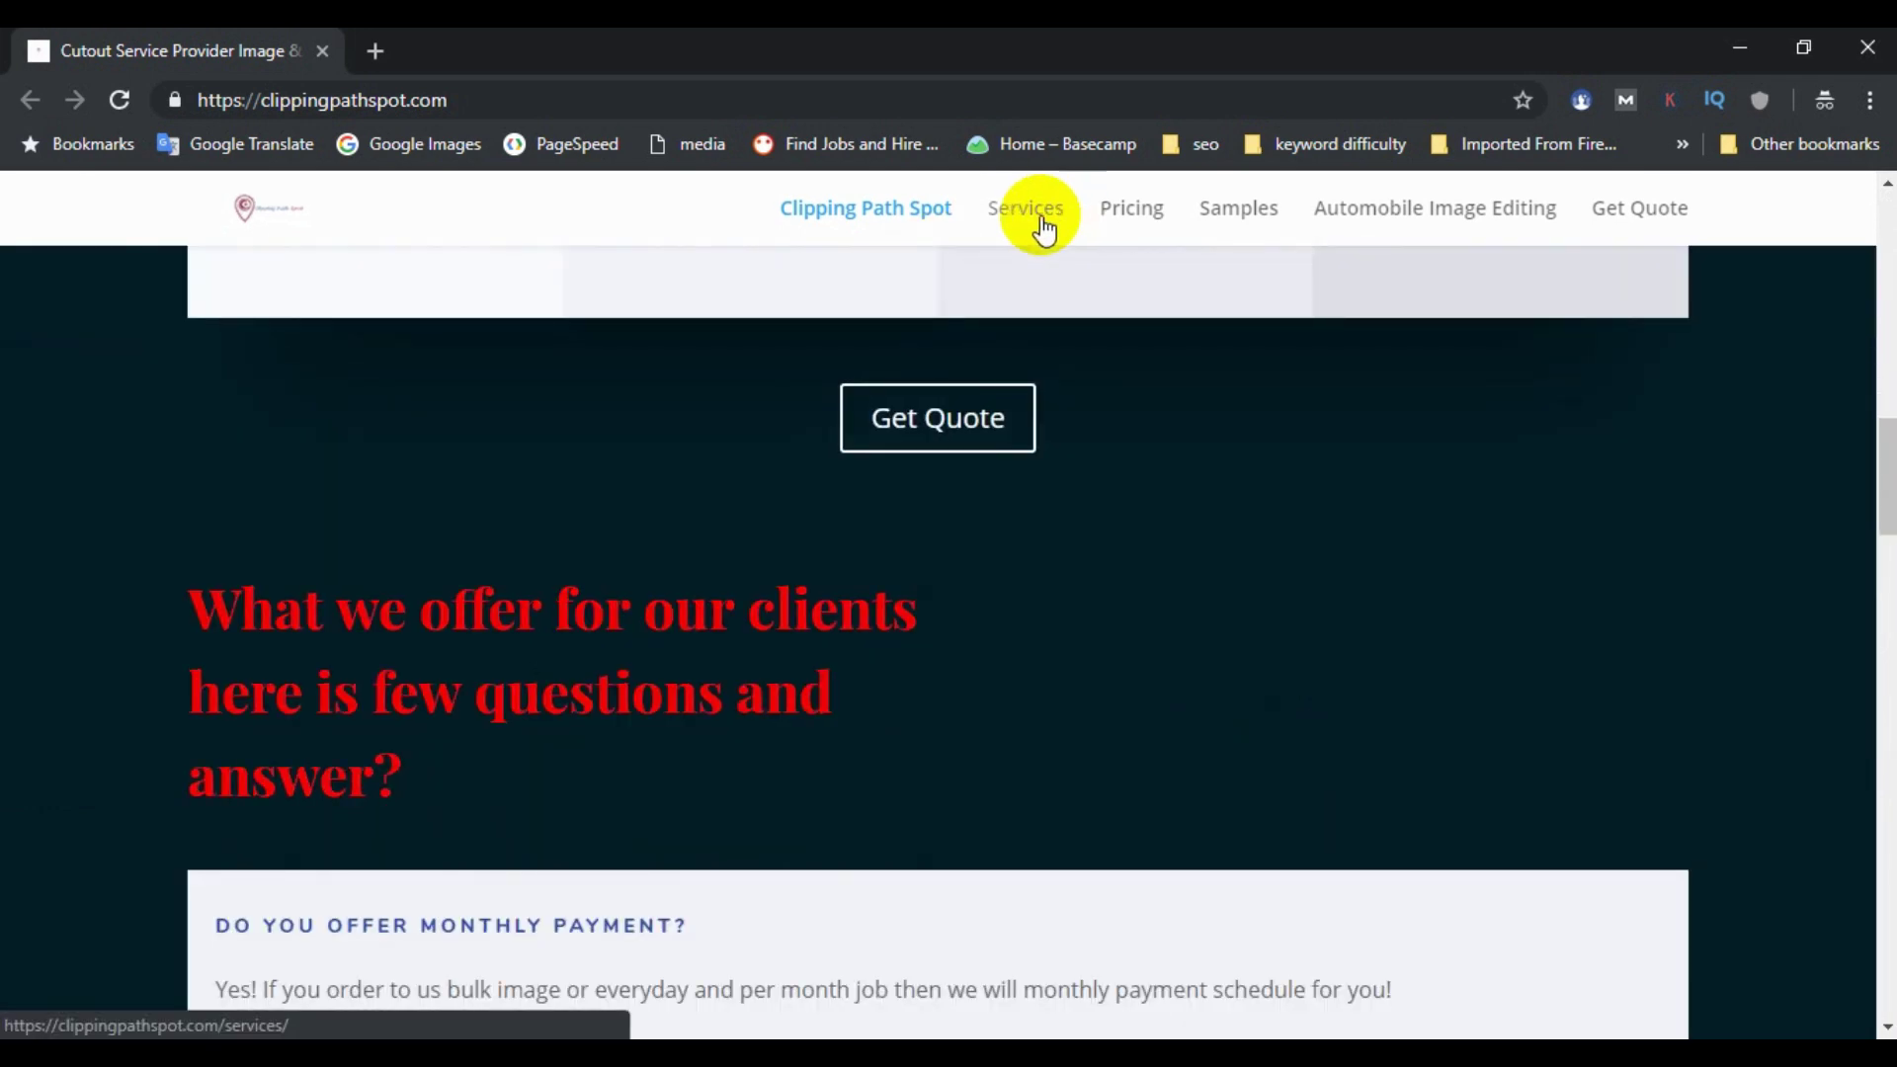
pyautogui.click(1042, 228)
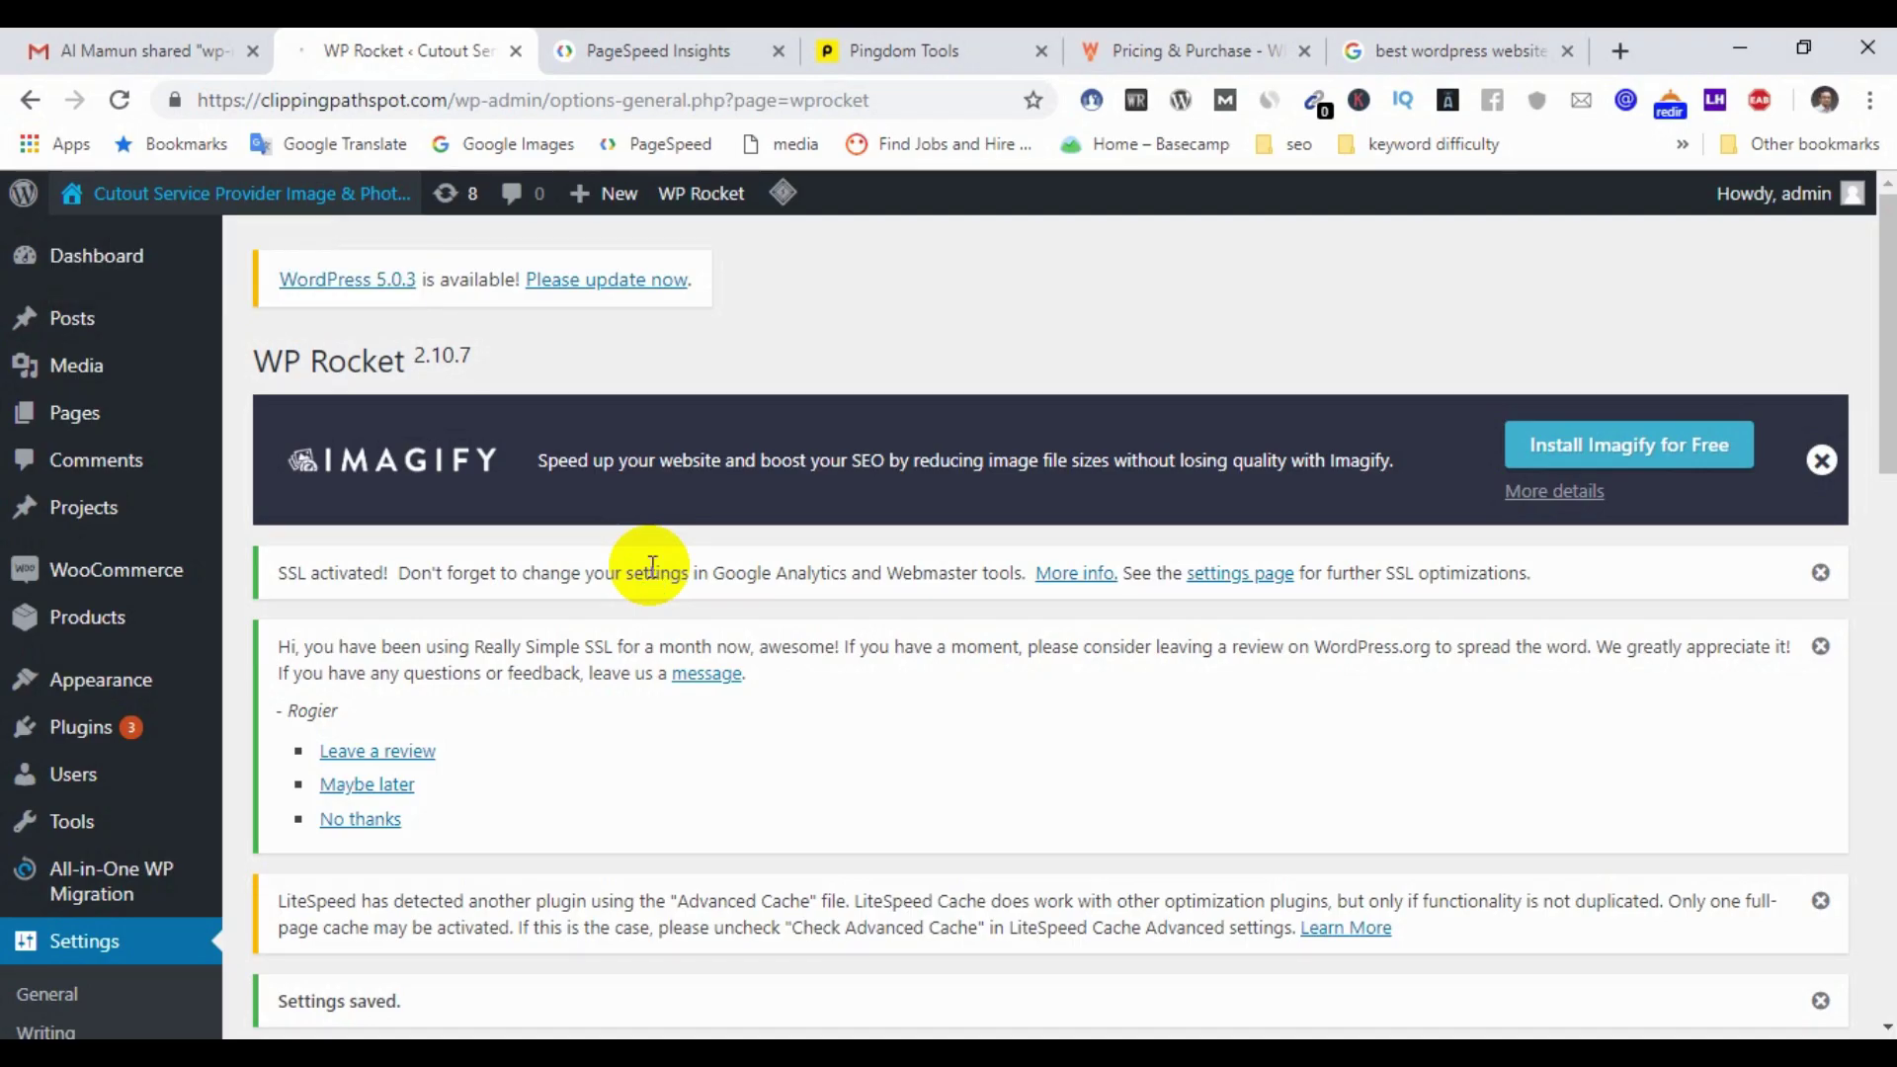
# Step: Tick 'Separate cache files for mobile devices' and 'Enable caching for logged-in WordPress users', then save
pyautogui.scroll(-1, 652, 565)
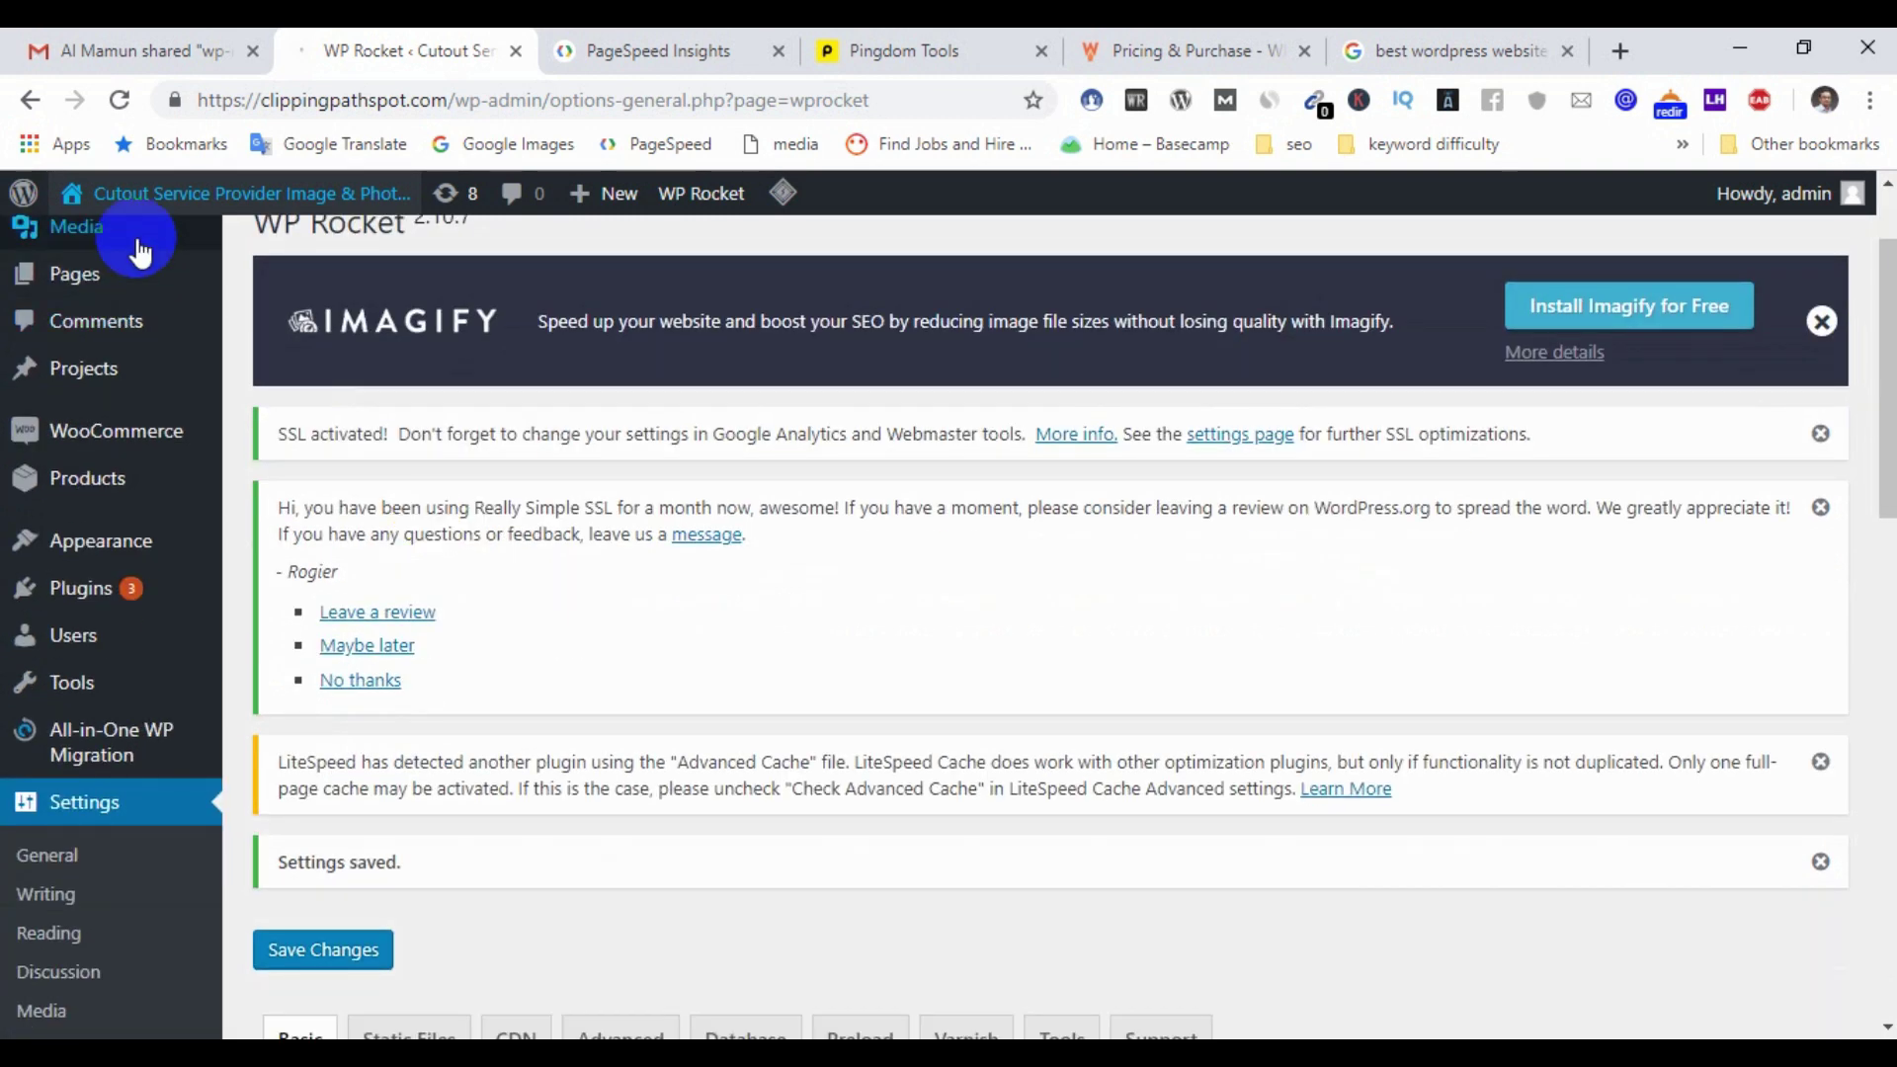
pyautogui.scroll(-8, 667, 532)
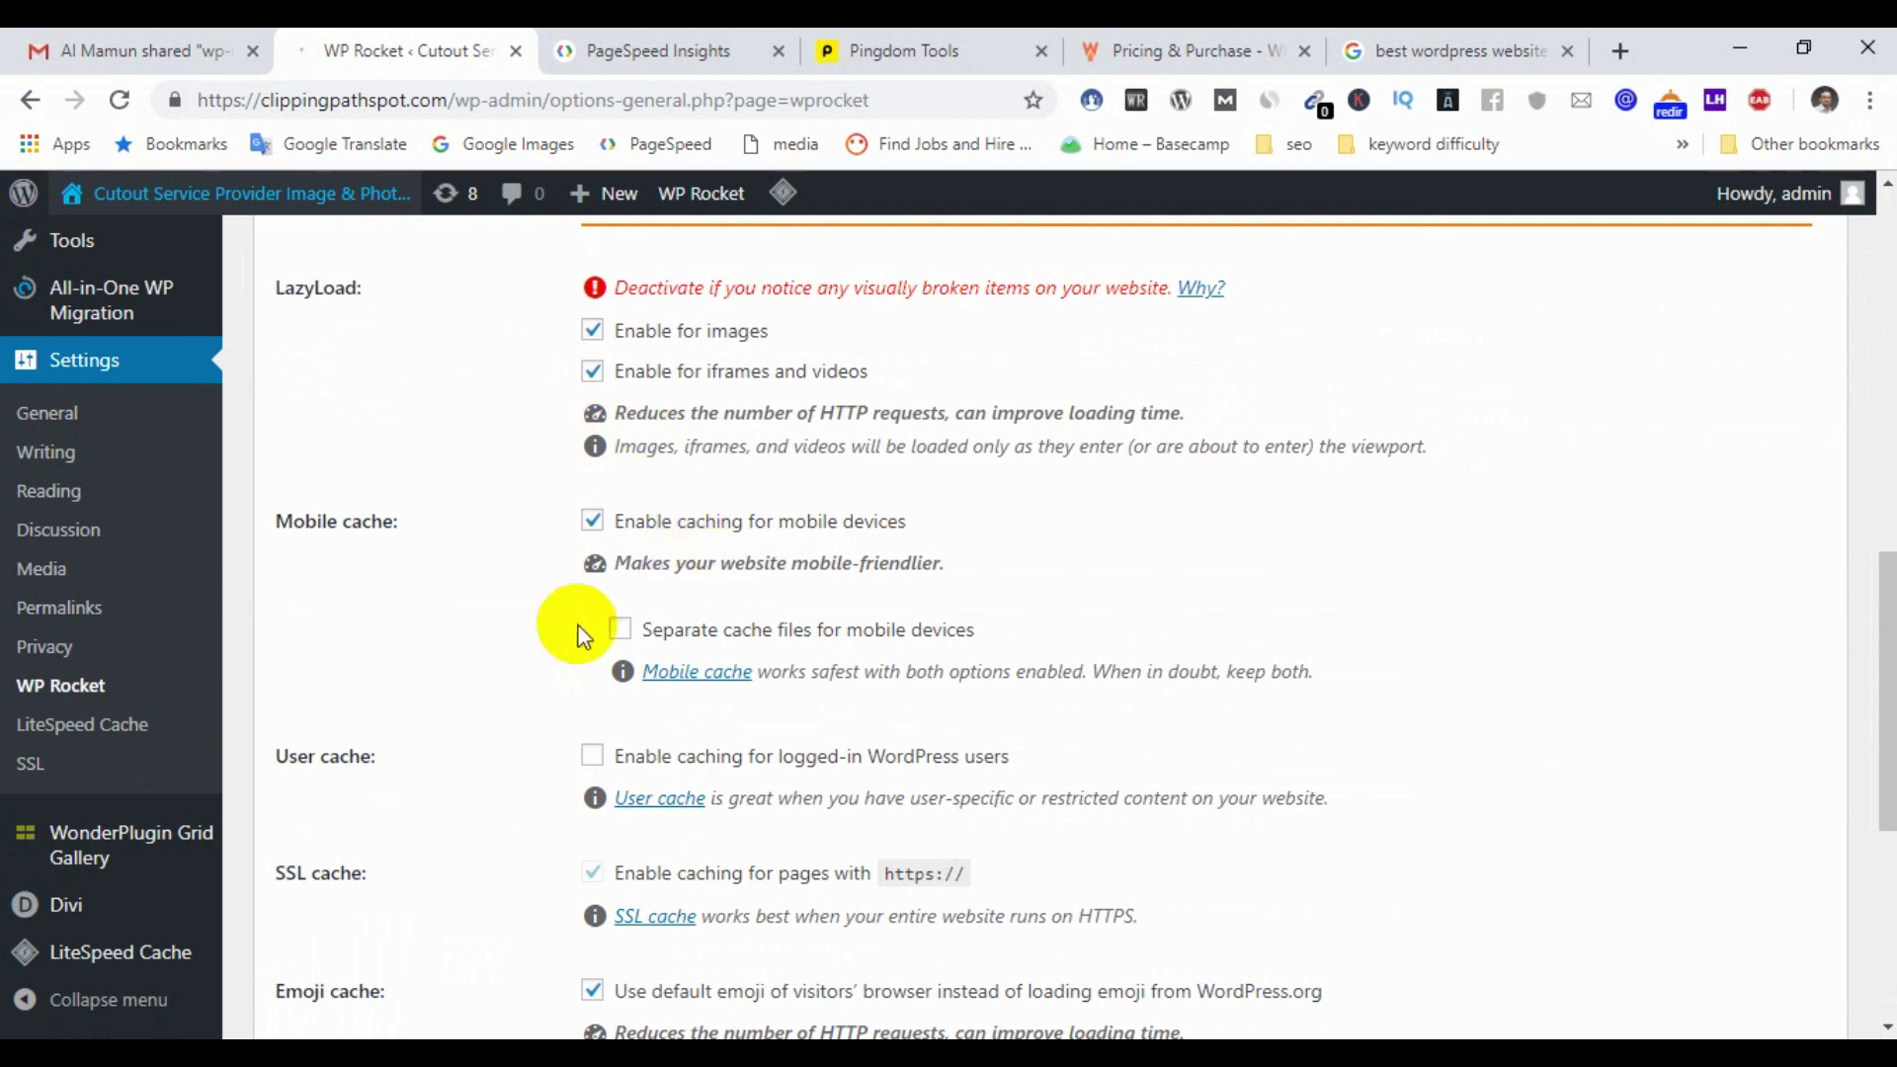
pyautogui.scroll(-1, 652, 539)
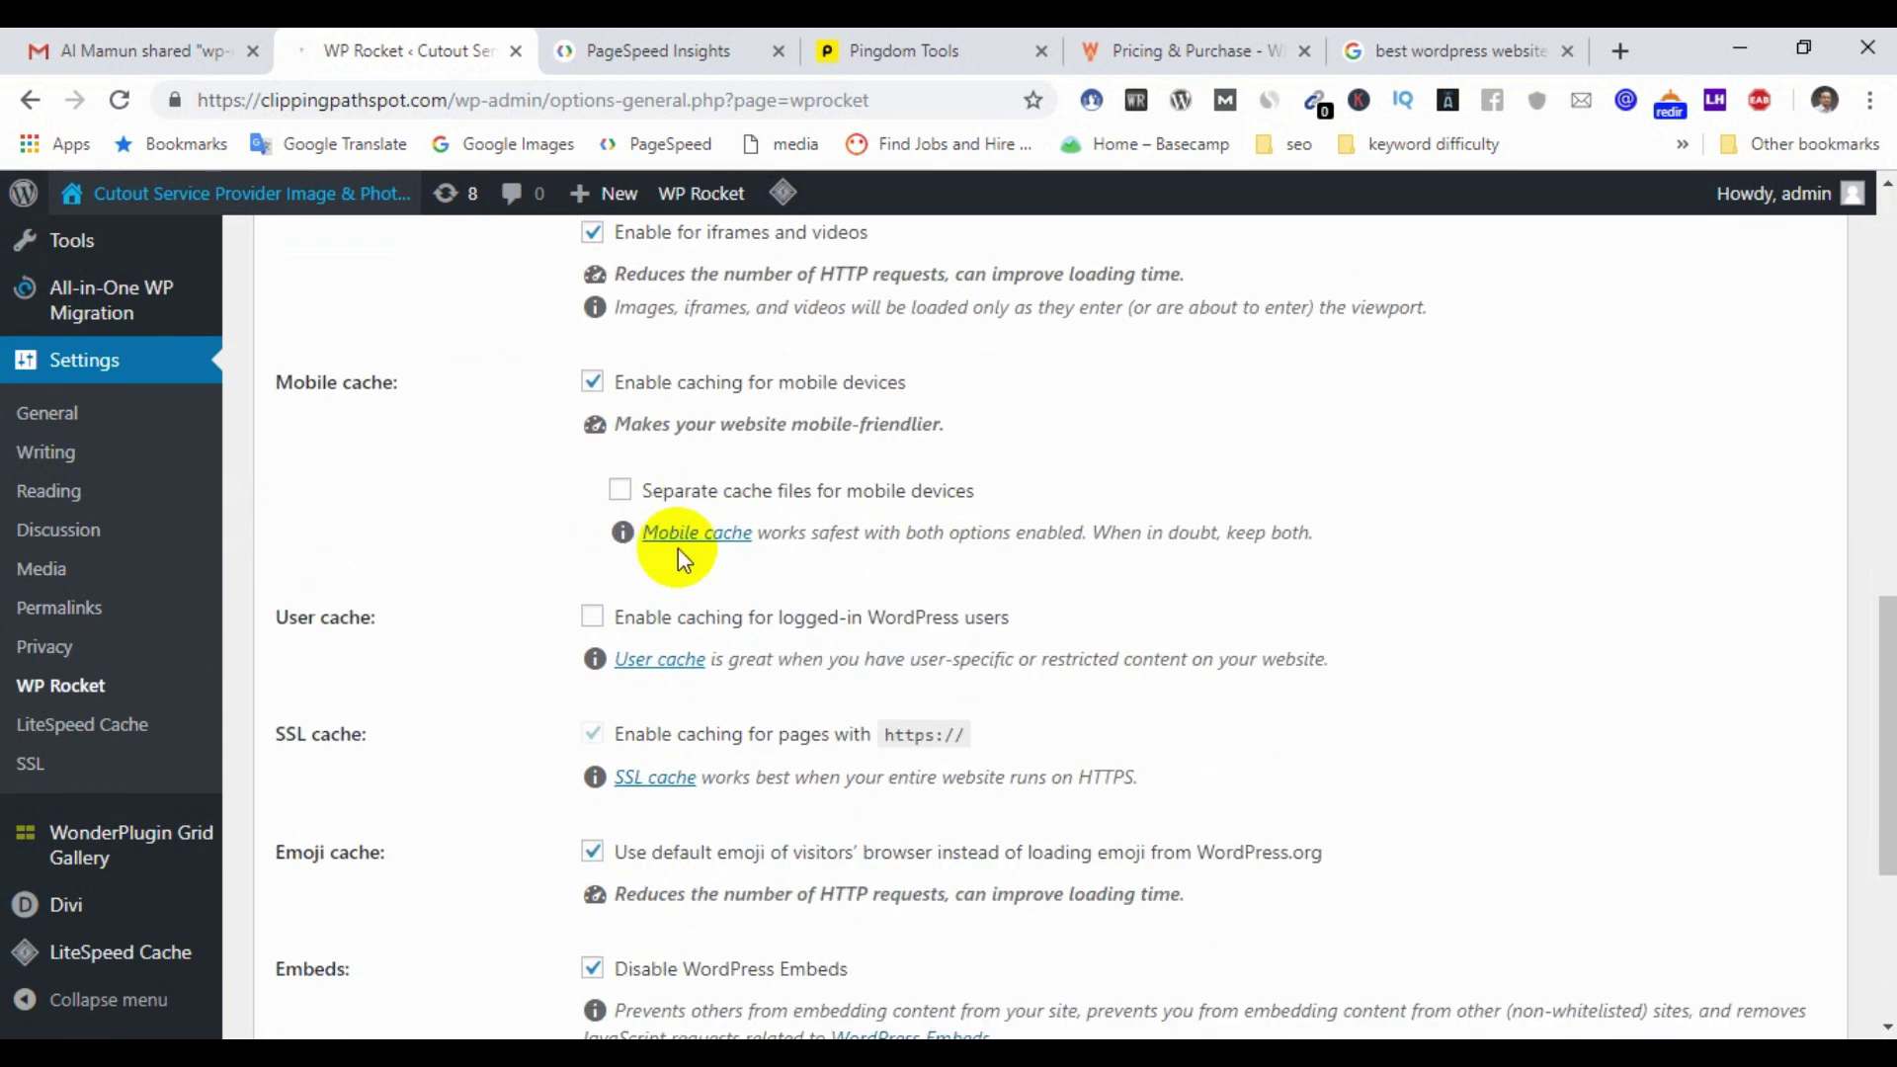
pyautogui.click(621, 491)
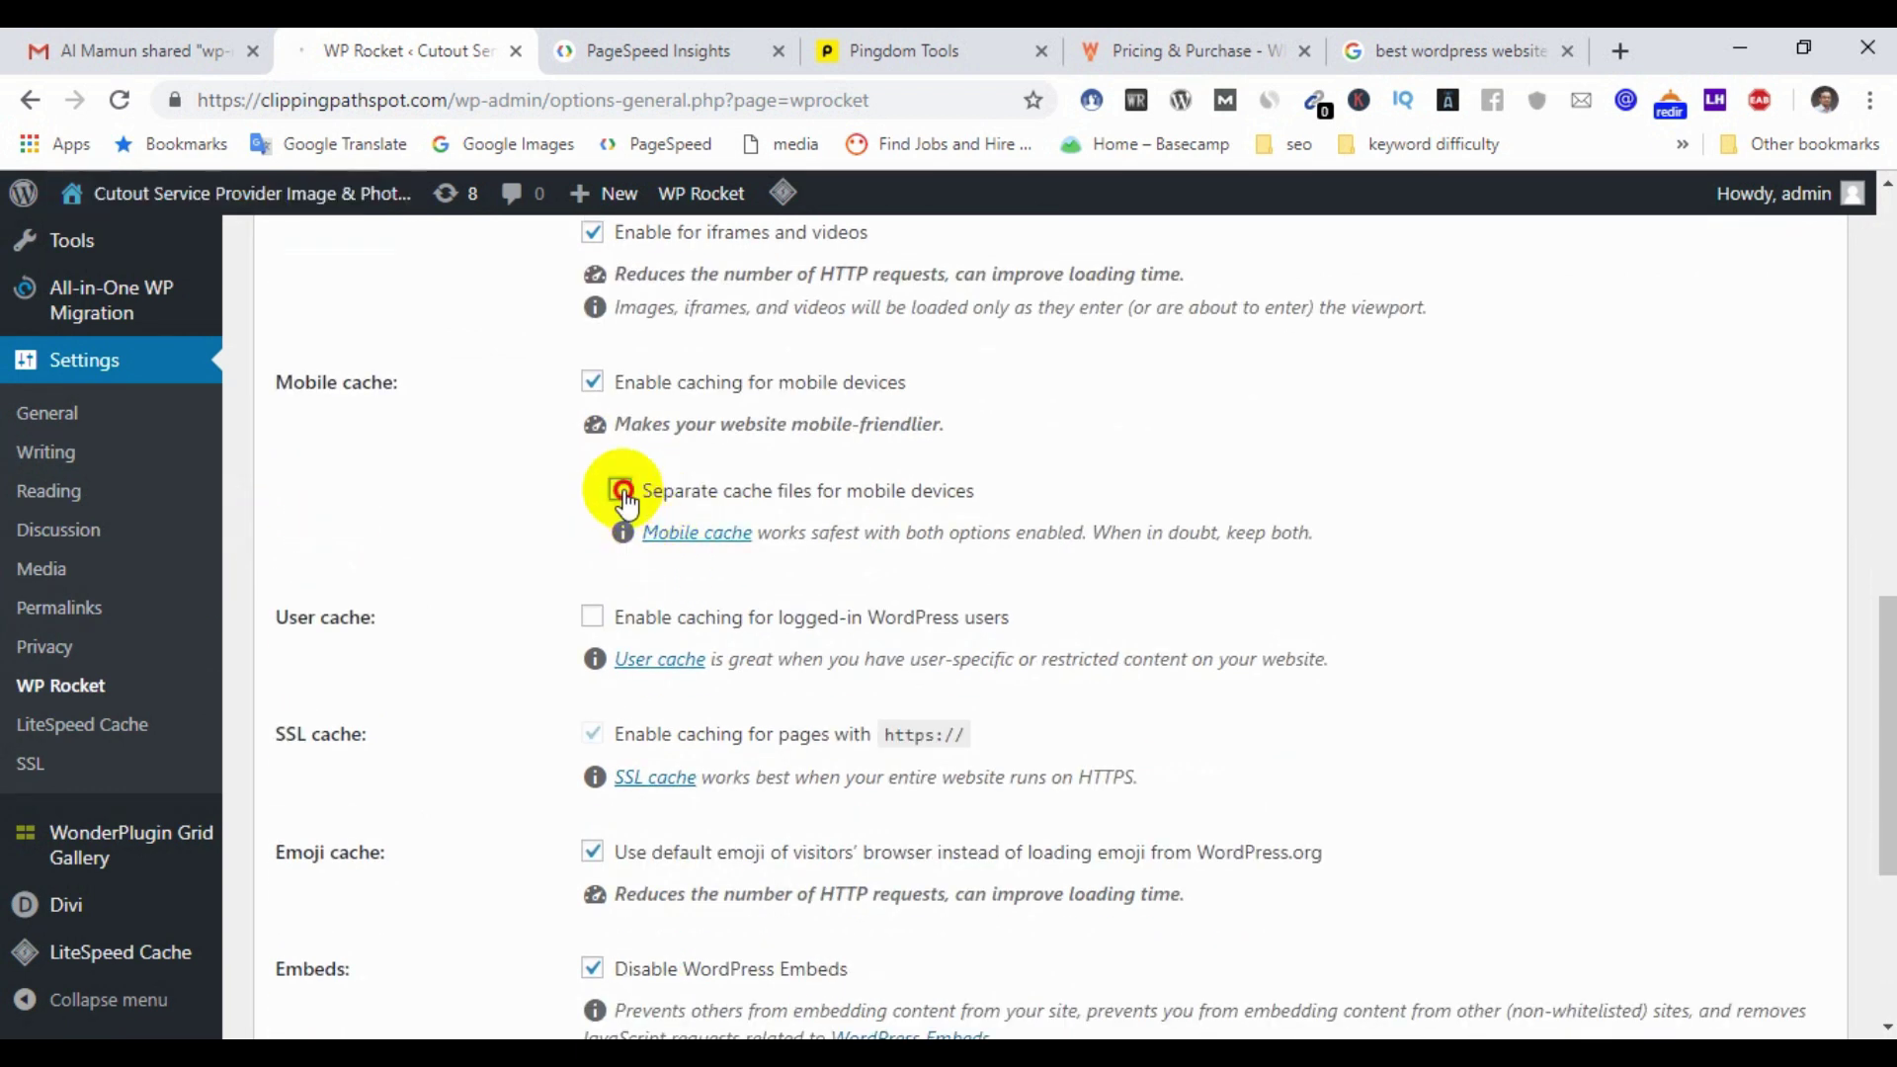
pyautogui.click(611, 614)
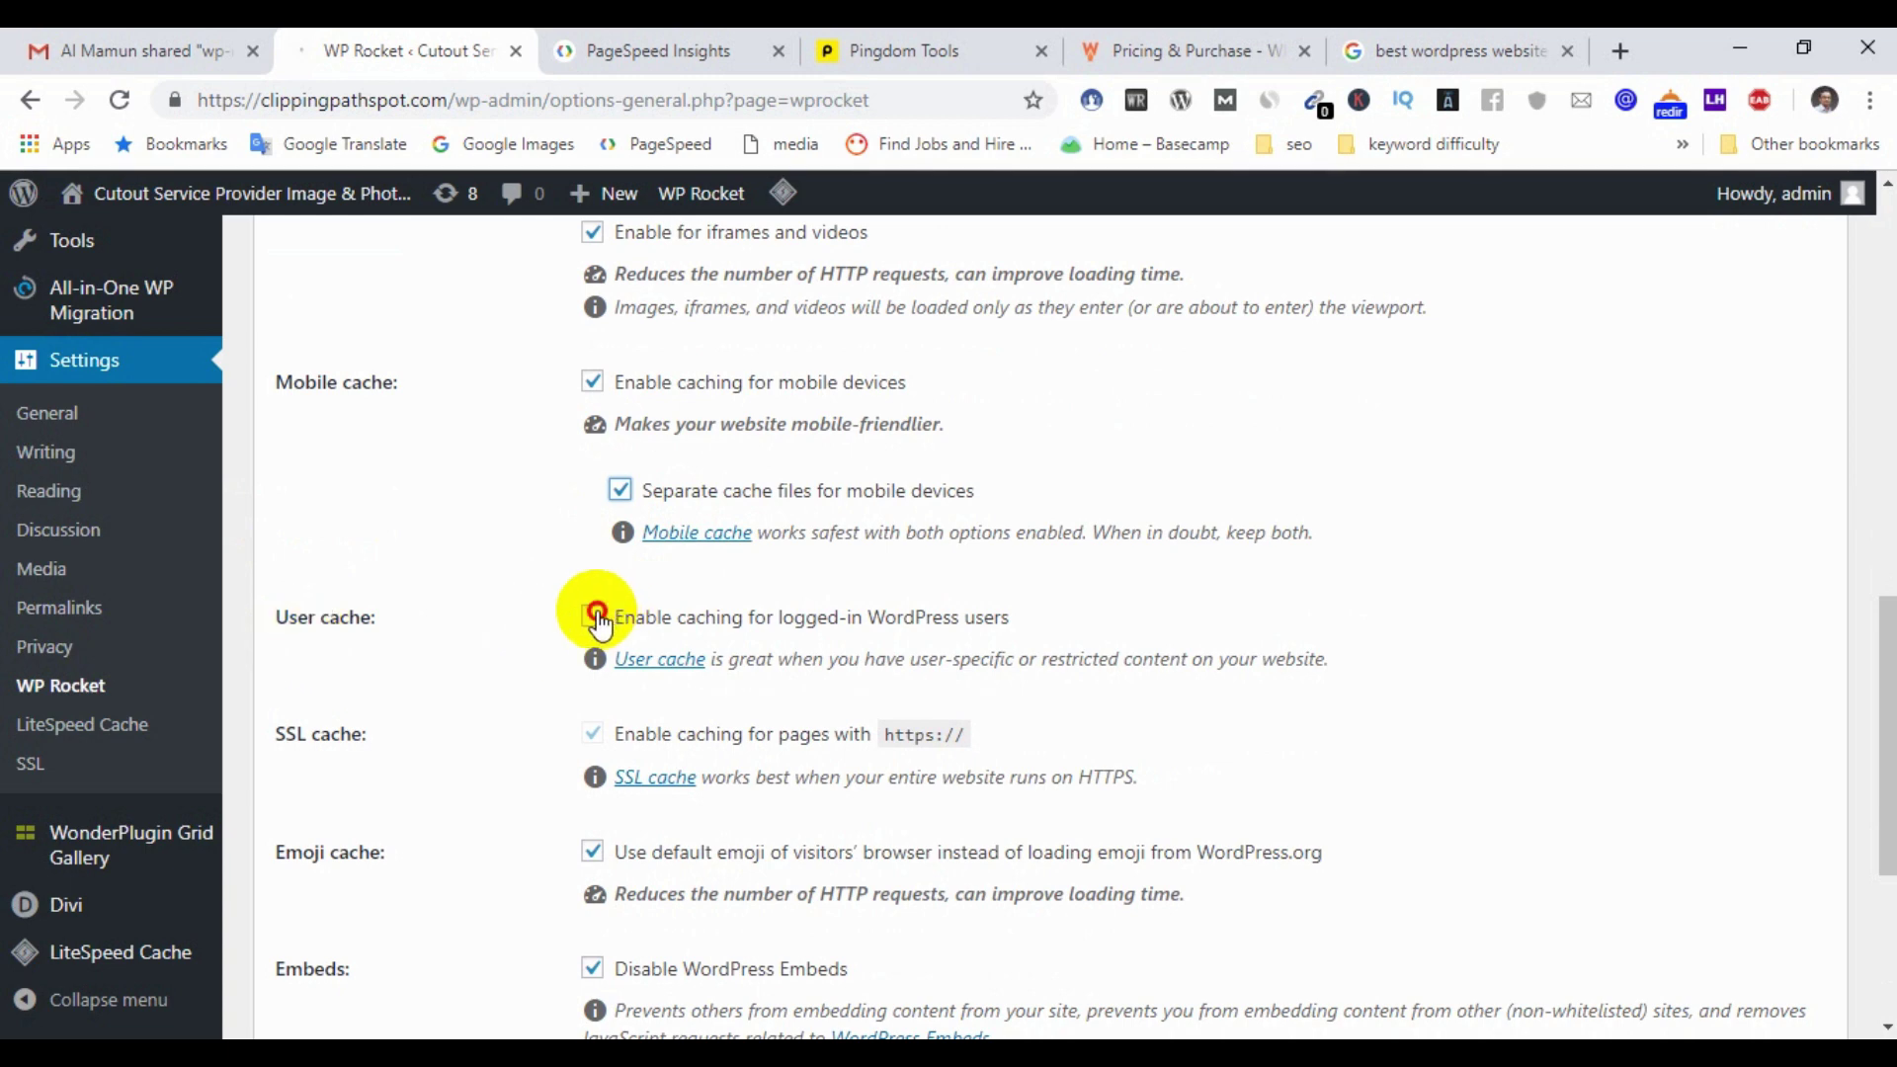
pyautogui.scroll(-3, 498, 632)
pyautogui.scroll(-1, 504, 636)
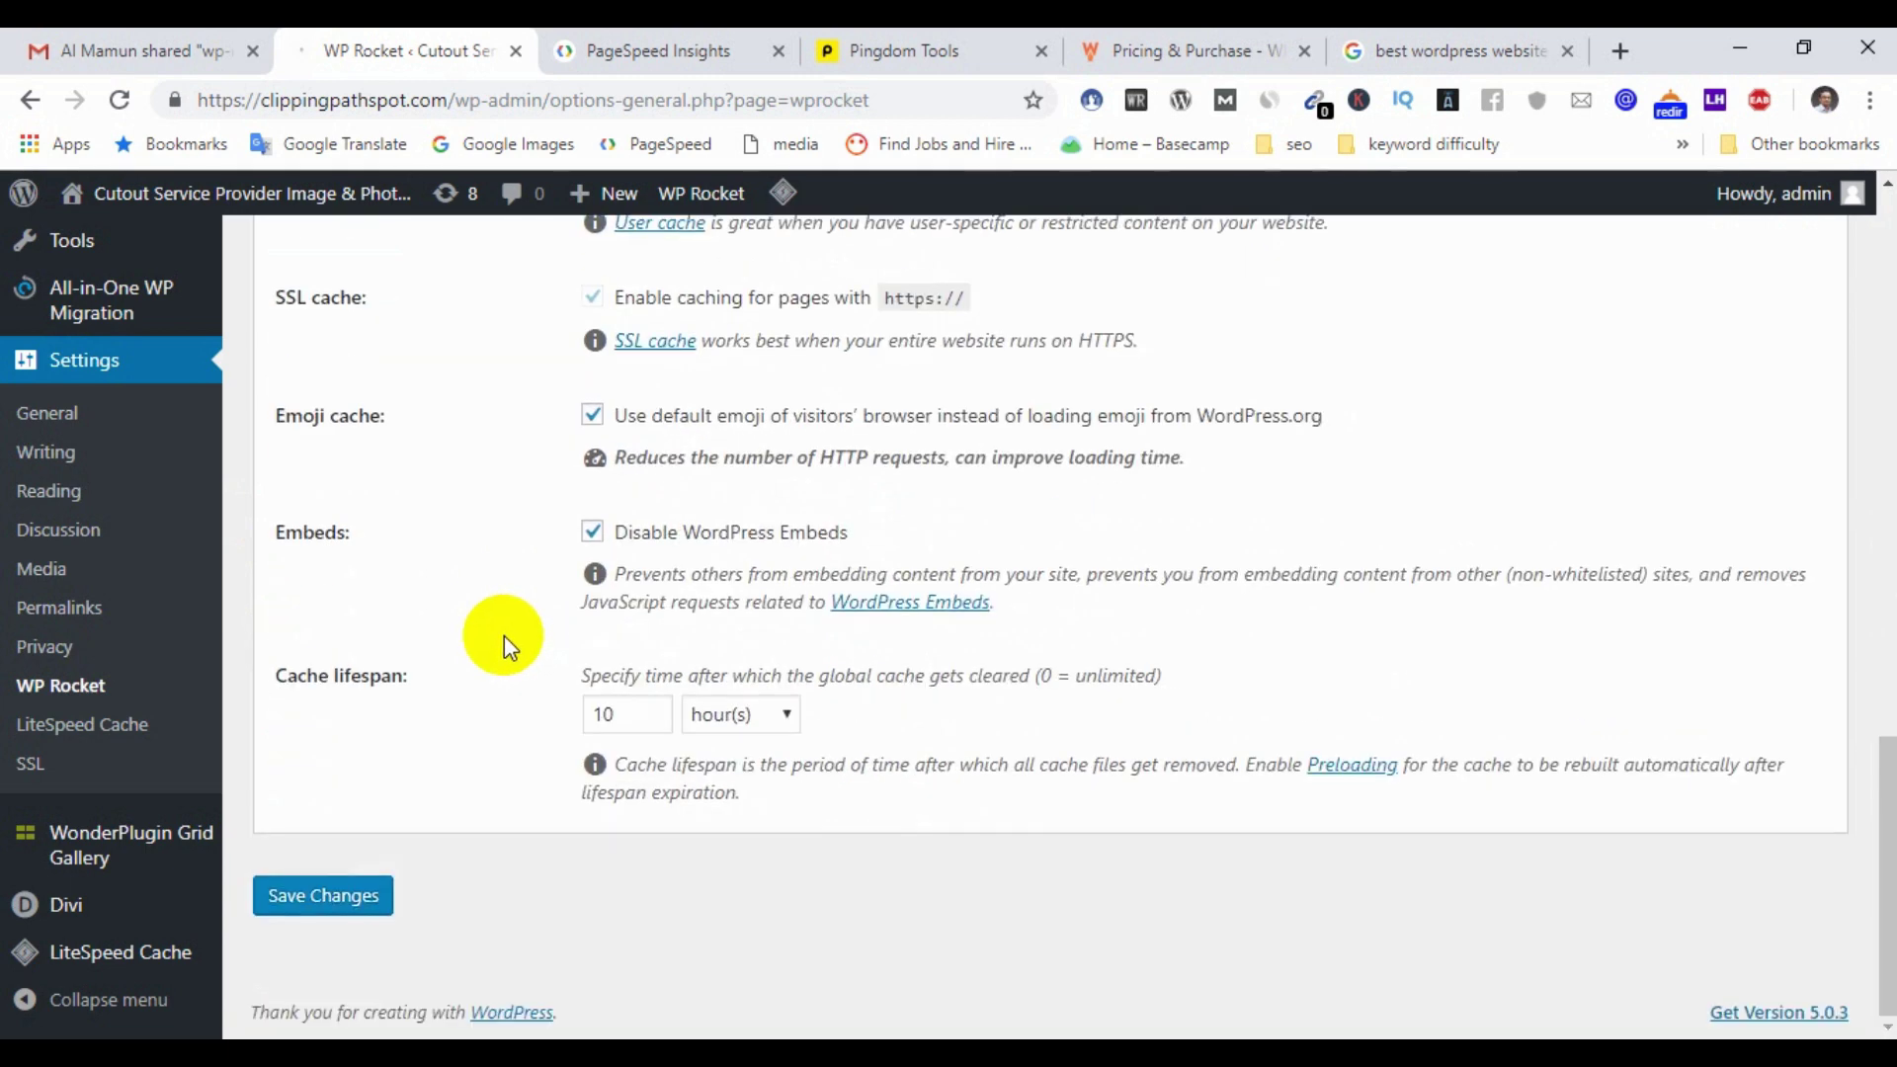
pyautogui.click(354, 896)
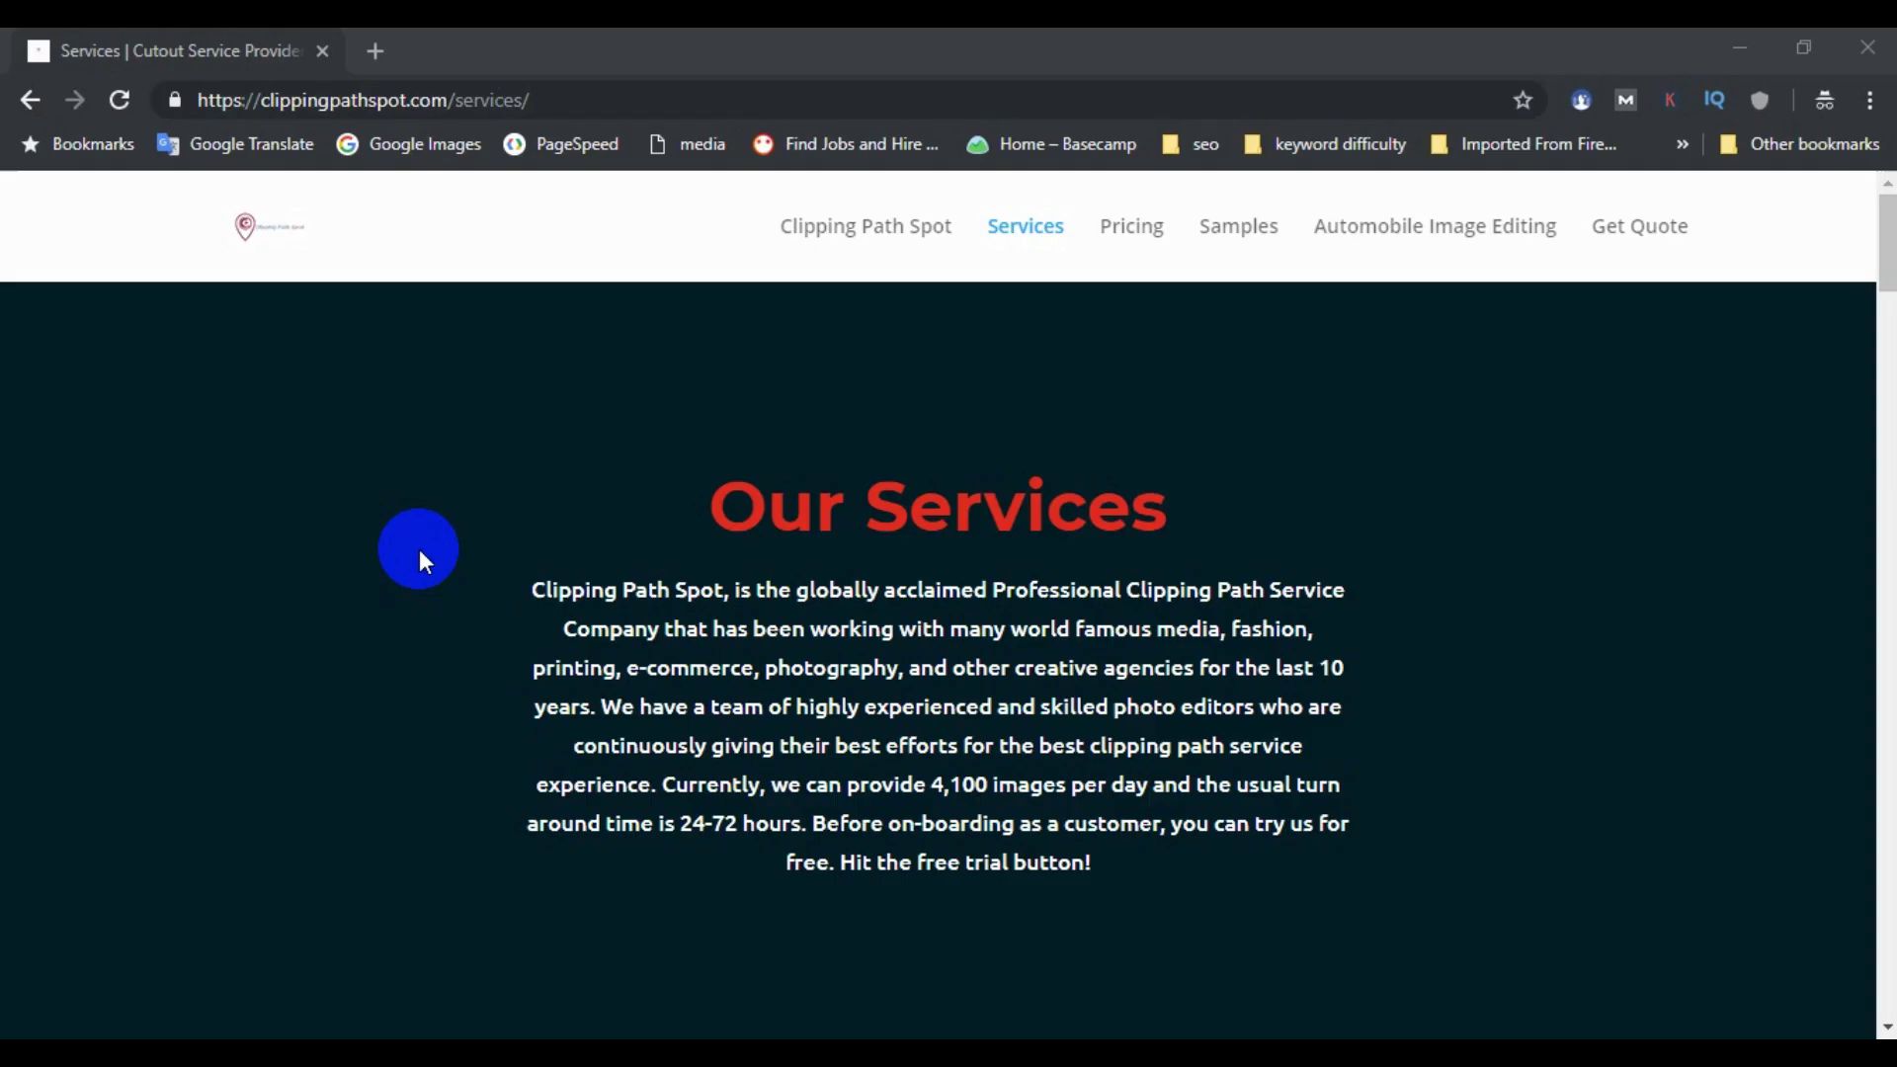
# Step: Reload the incognito Services page, scroll through it, and switch back to the WordPress admin
pyautogui.click(122, 100)
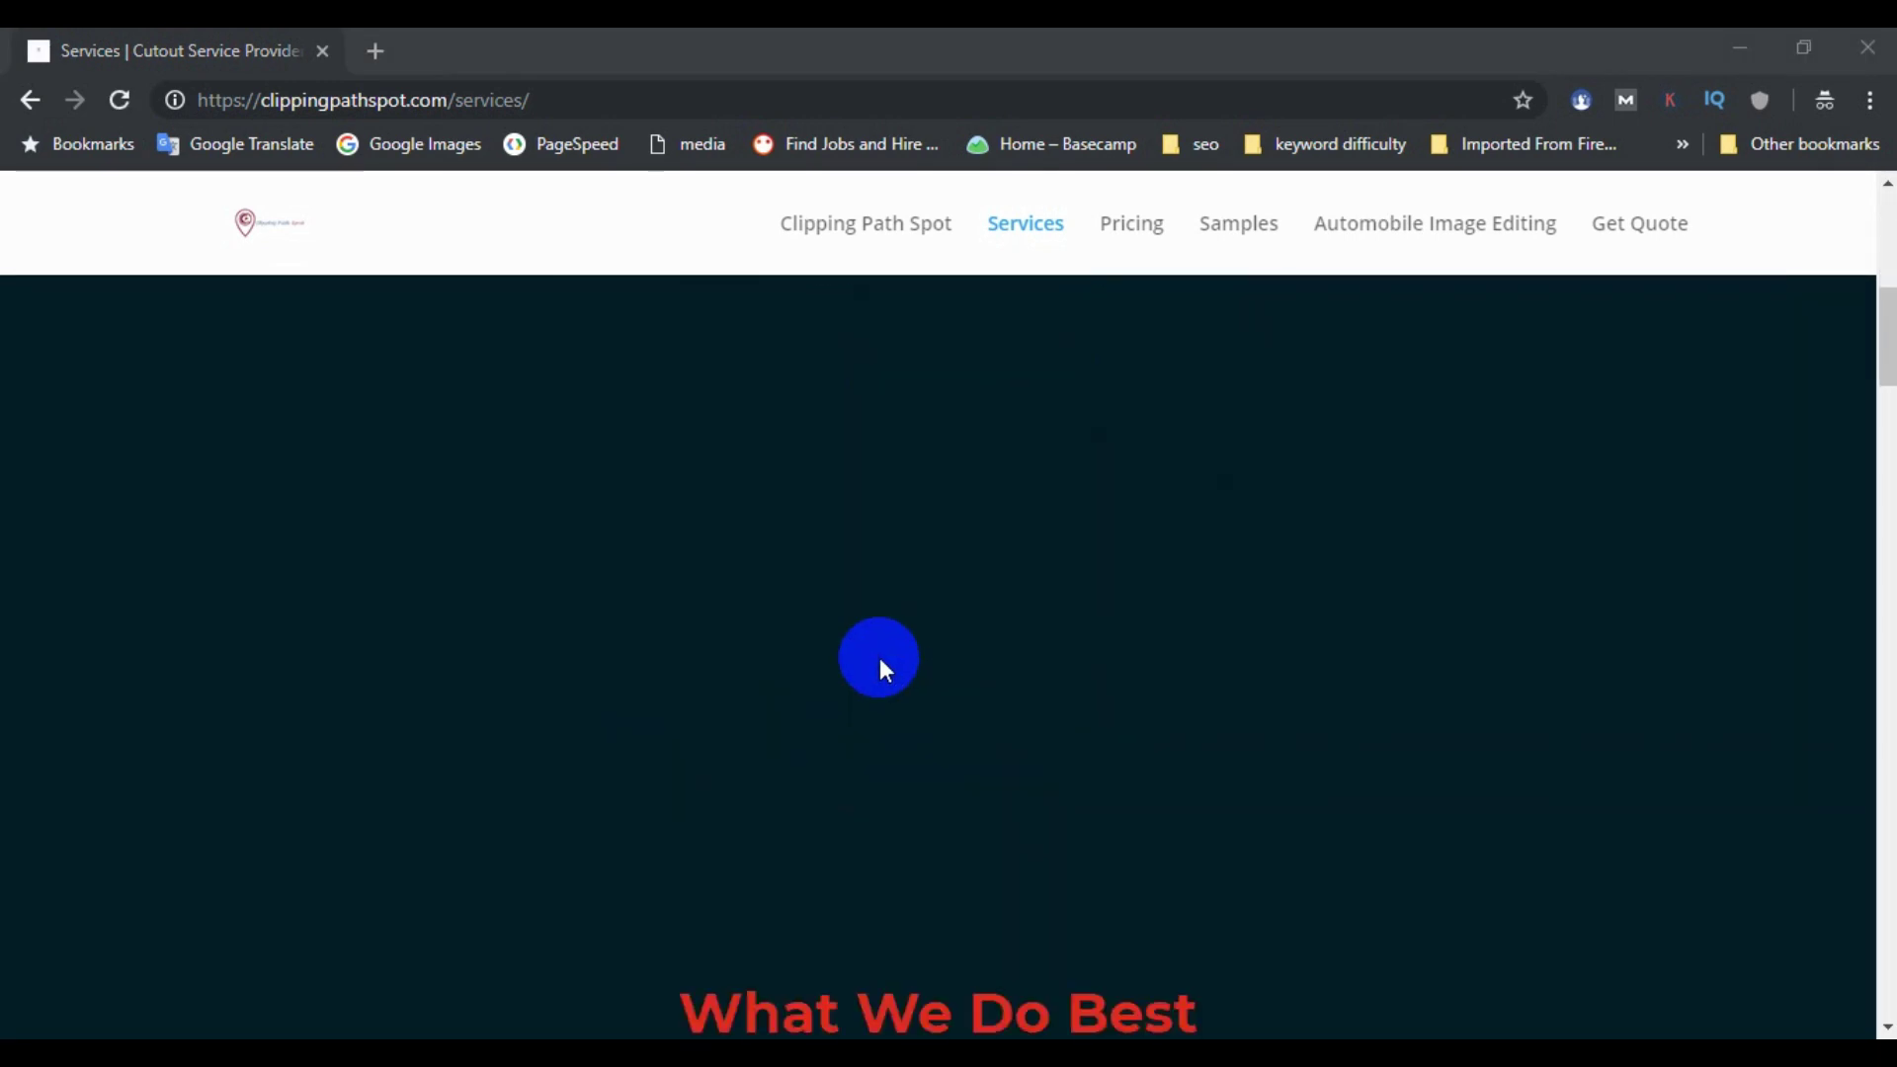
pyautogui.scroll(-7, 879, 656)
pyautogui.scroll(-20, 881, 656)
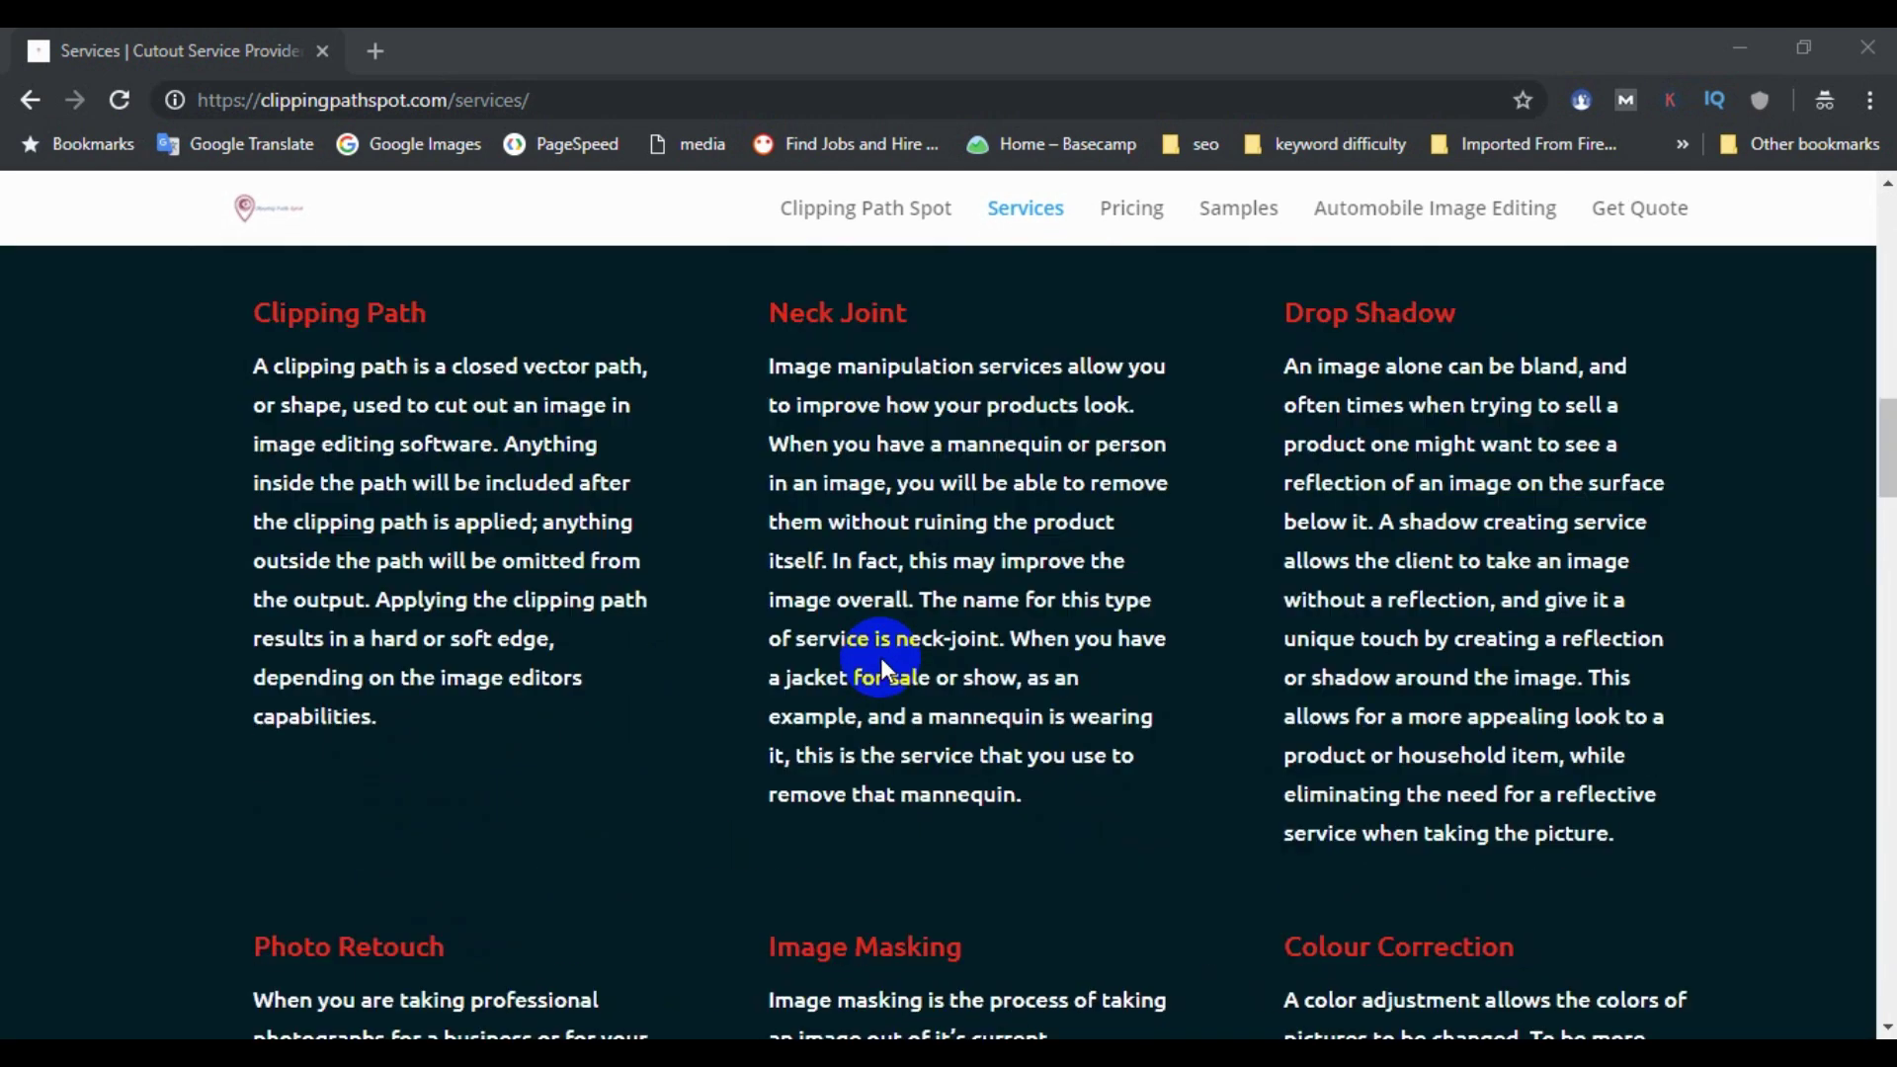
pyautogui.scroll(7, 875, 660)
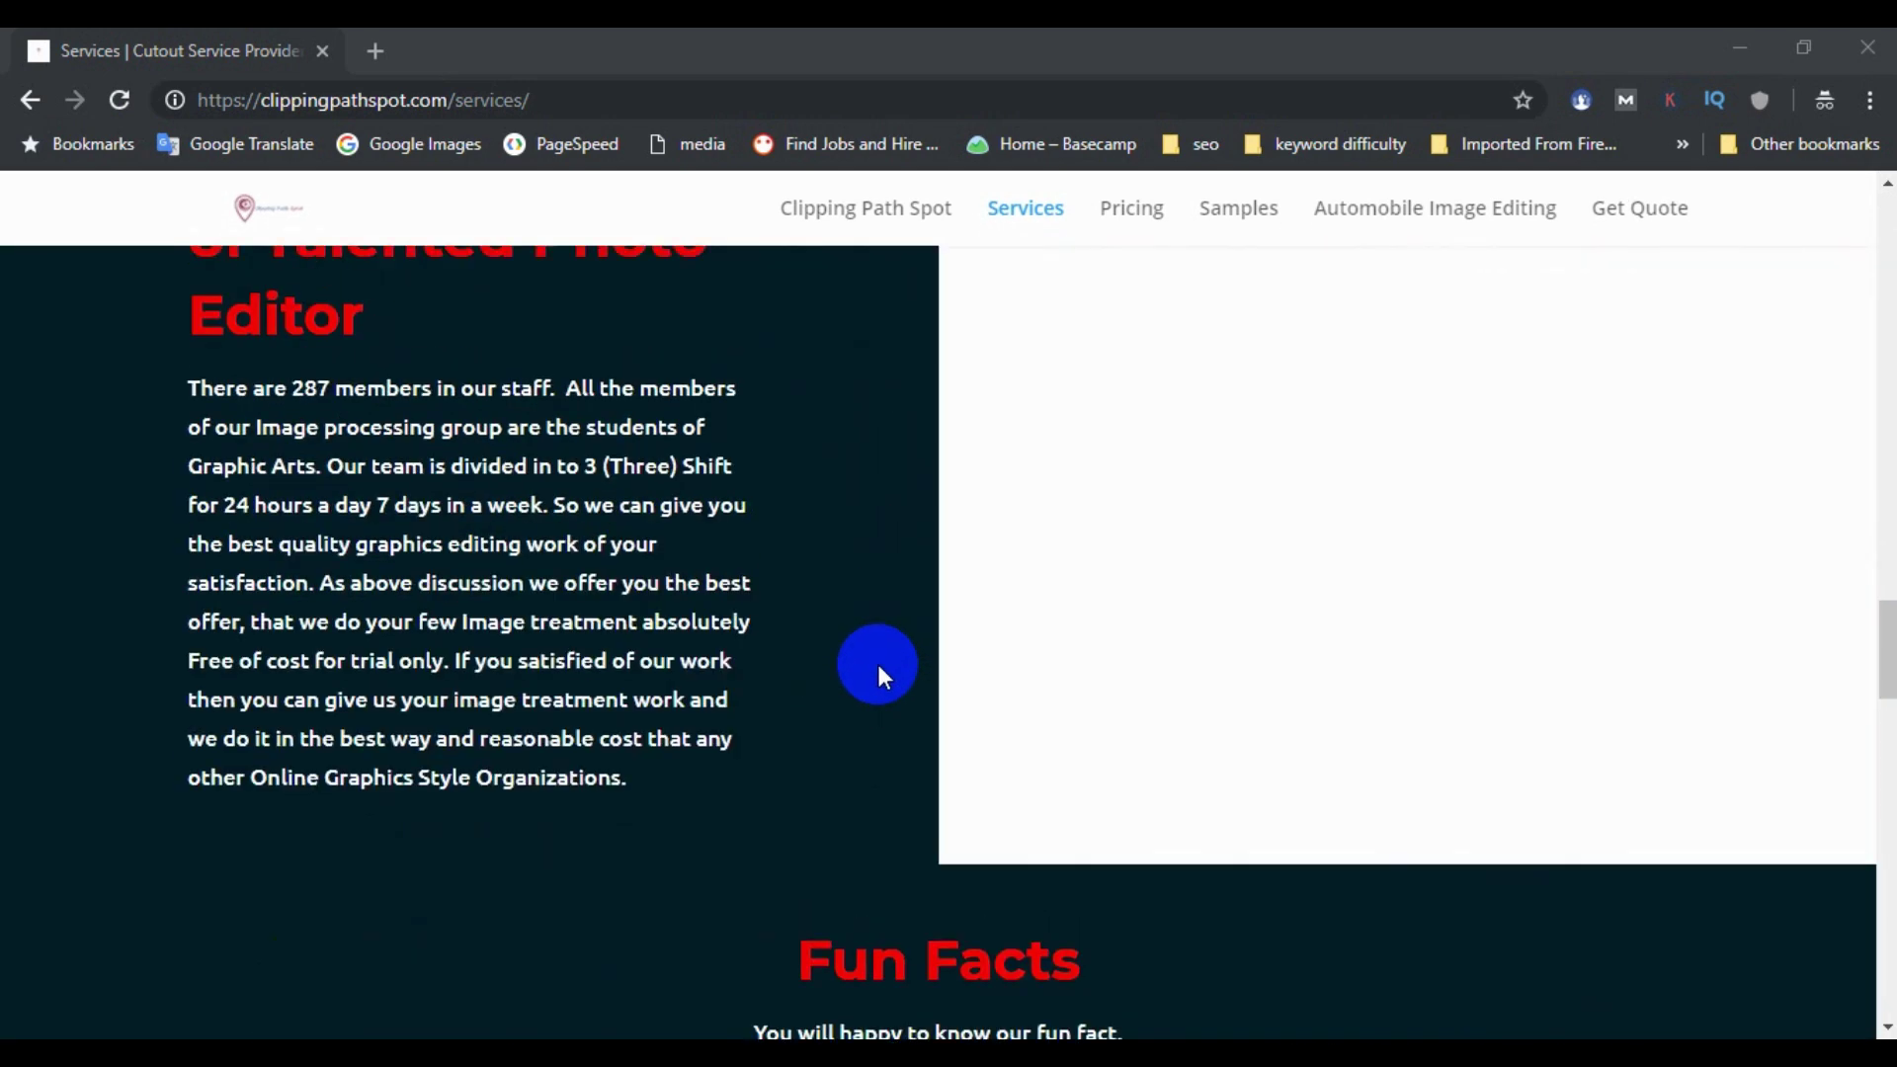
pyautogui.scroll(-4, 875, 660)
pyautogui.scroll(4, 877, 667)
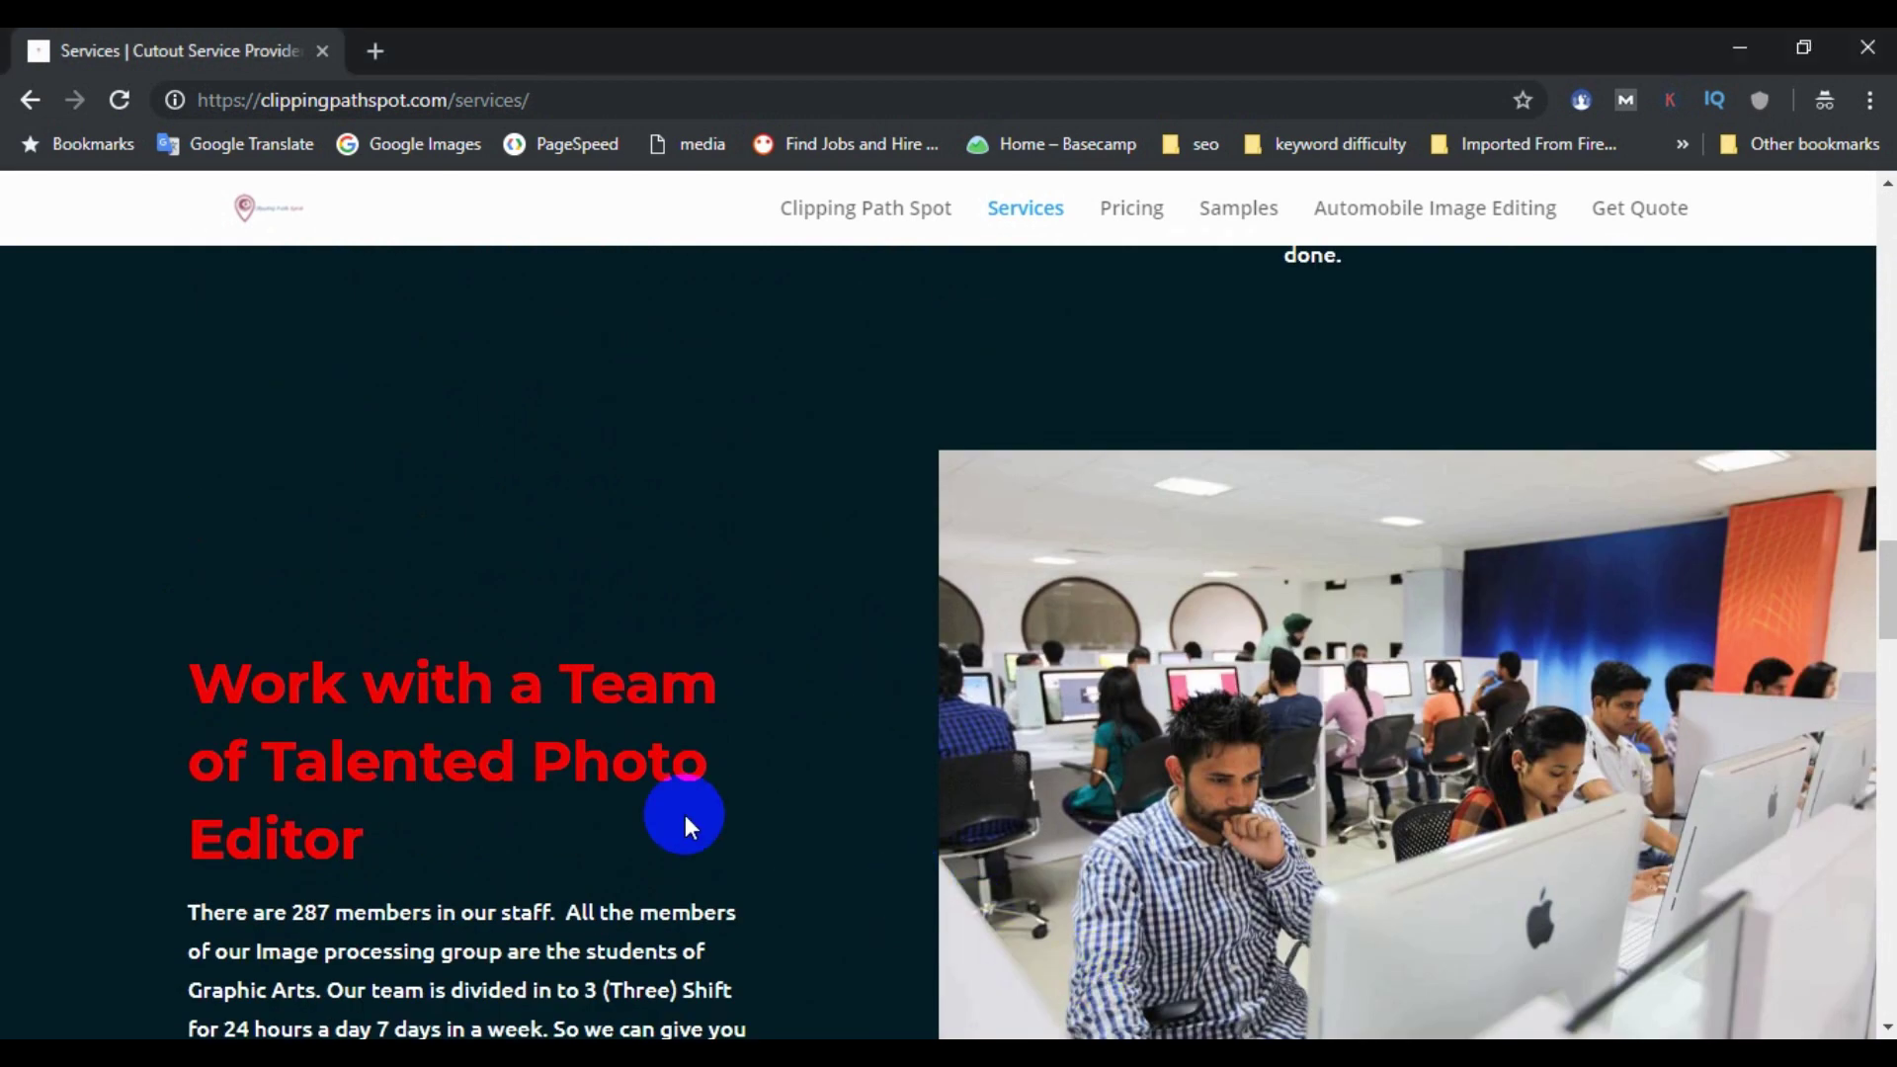
pyautogui.hotkey('alt', 'Tab')
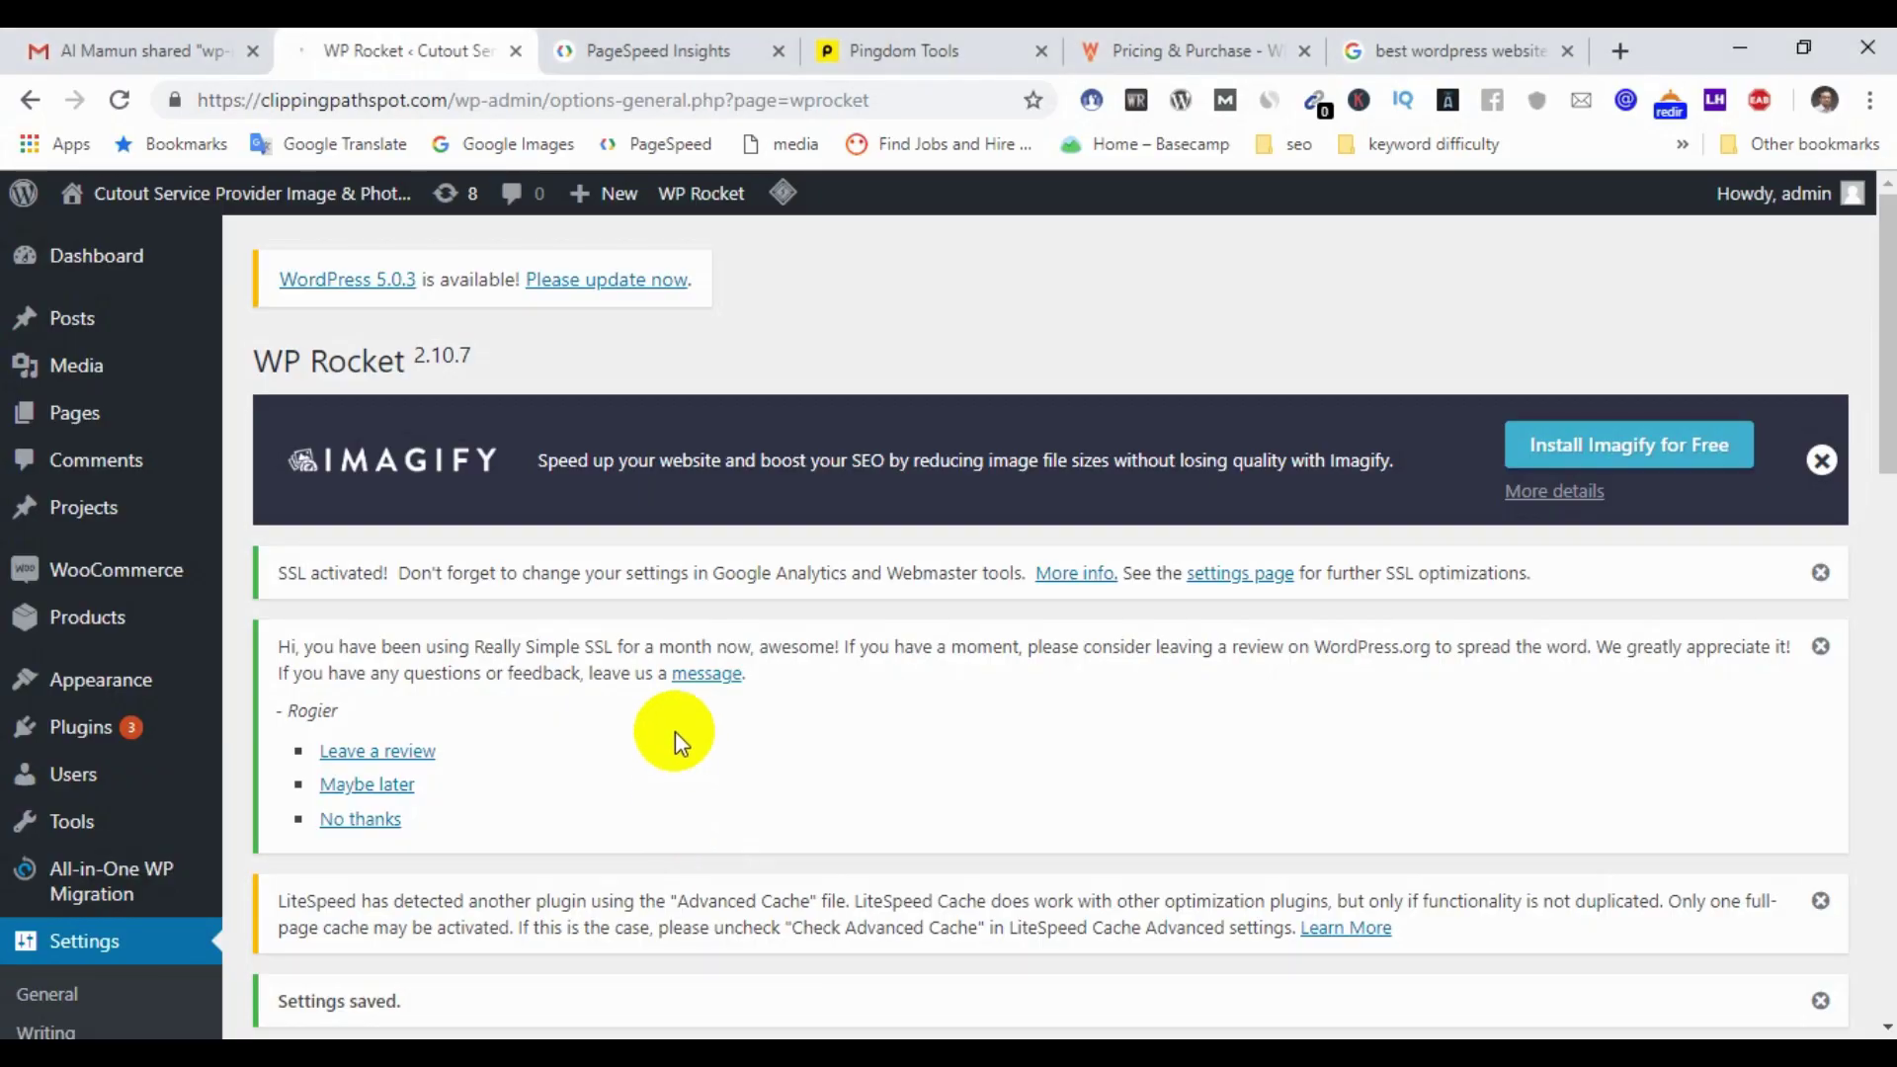
# Step: On WP Rocket's Static Files tab, enable HTML, CSS and JS minification, confirming each warning
pyautogui.scroll(-13, 673, 731)
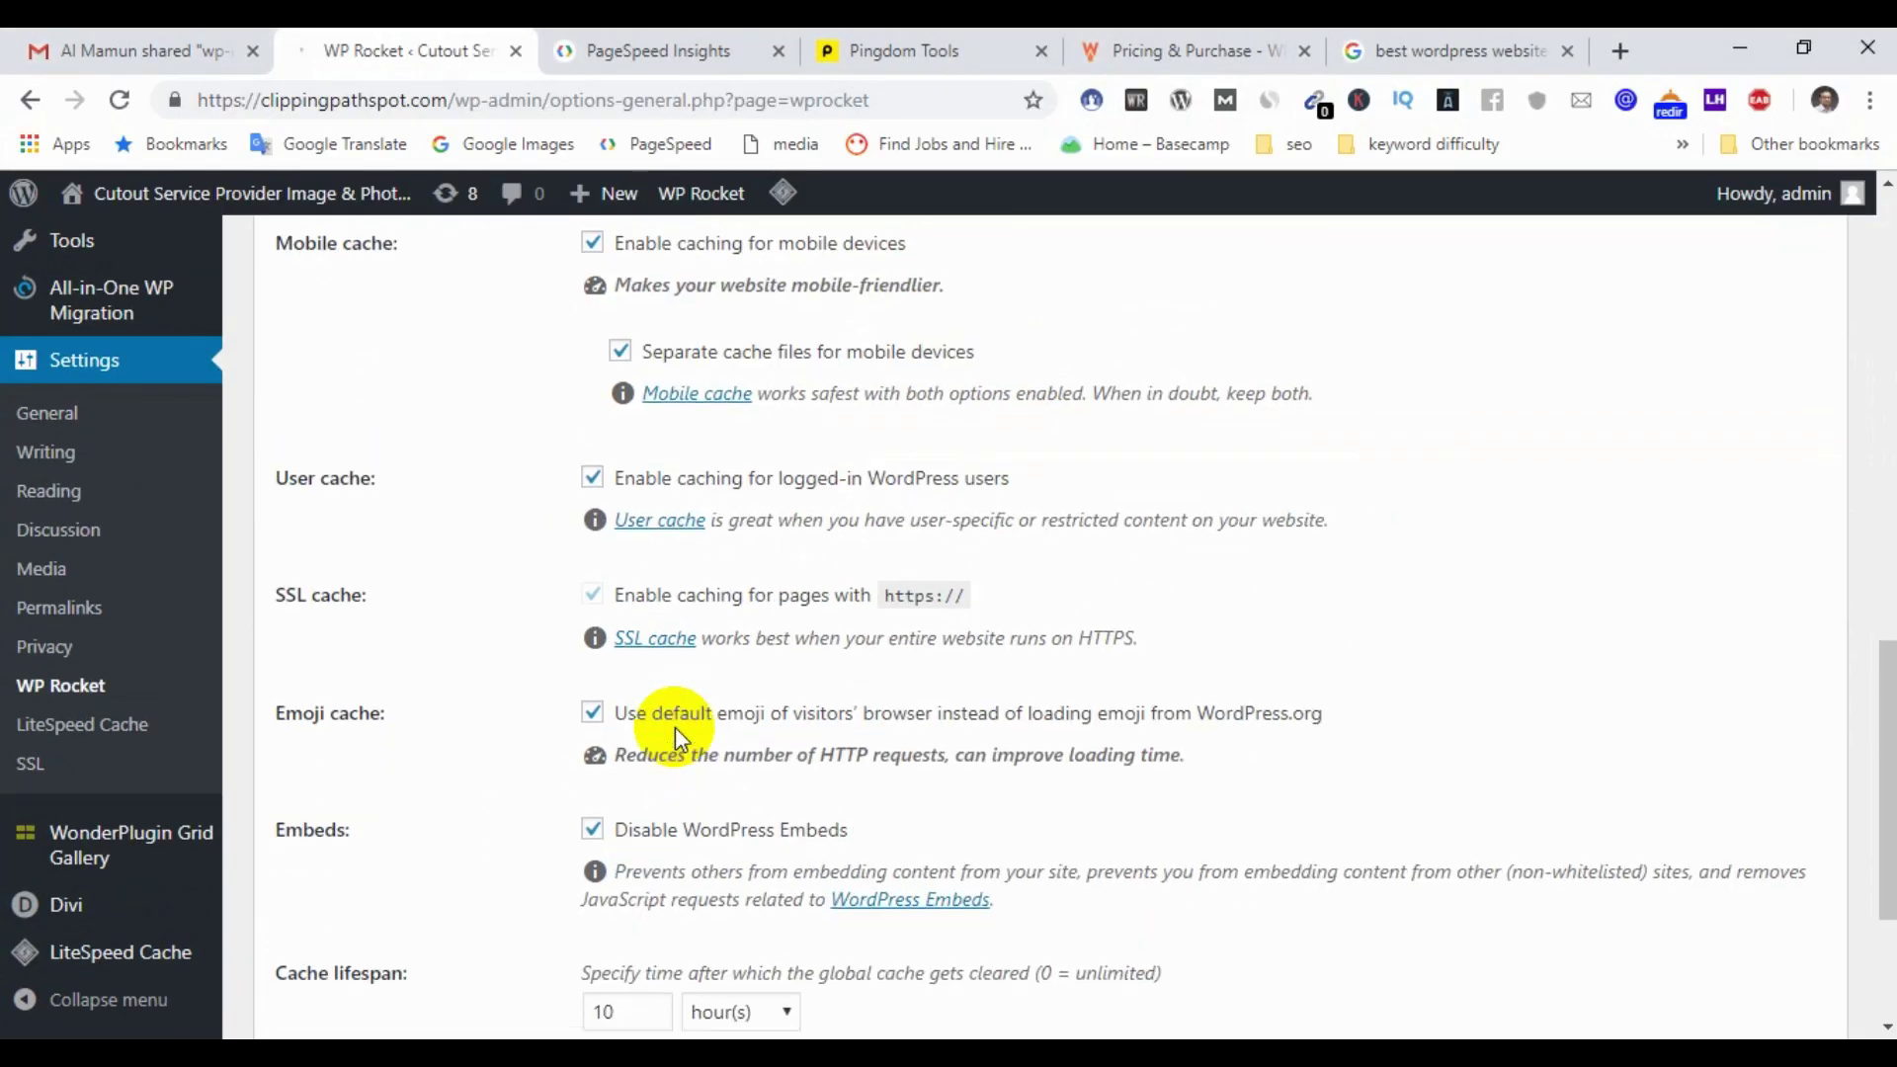
pyautogui.scroll(-3, 674, 727)
pyautogui.scroll(8, 674, 728)
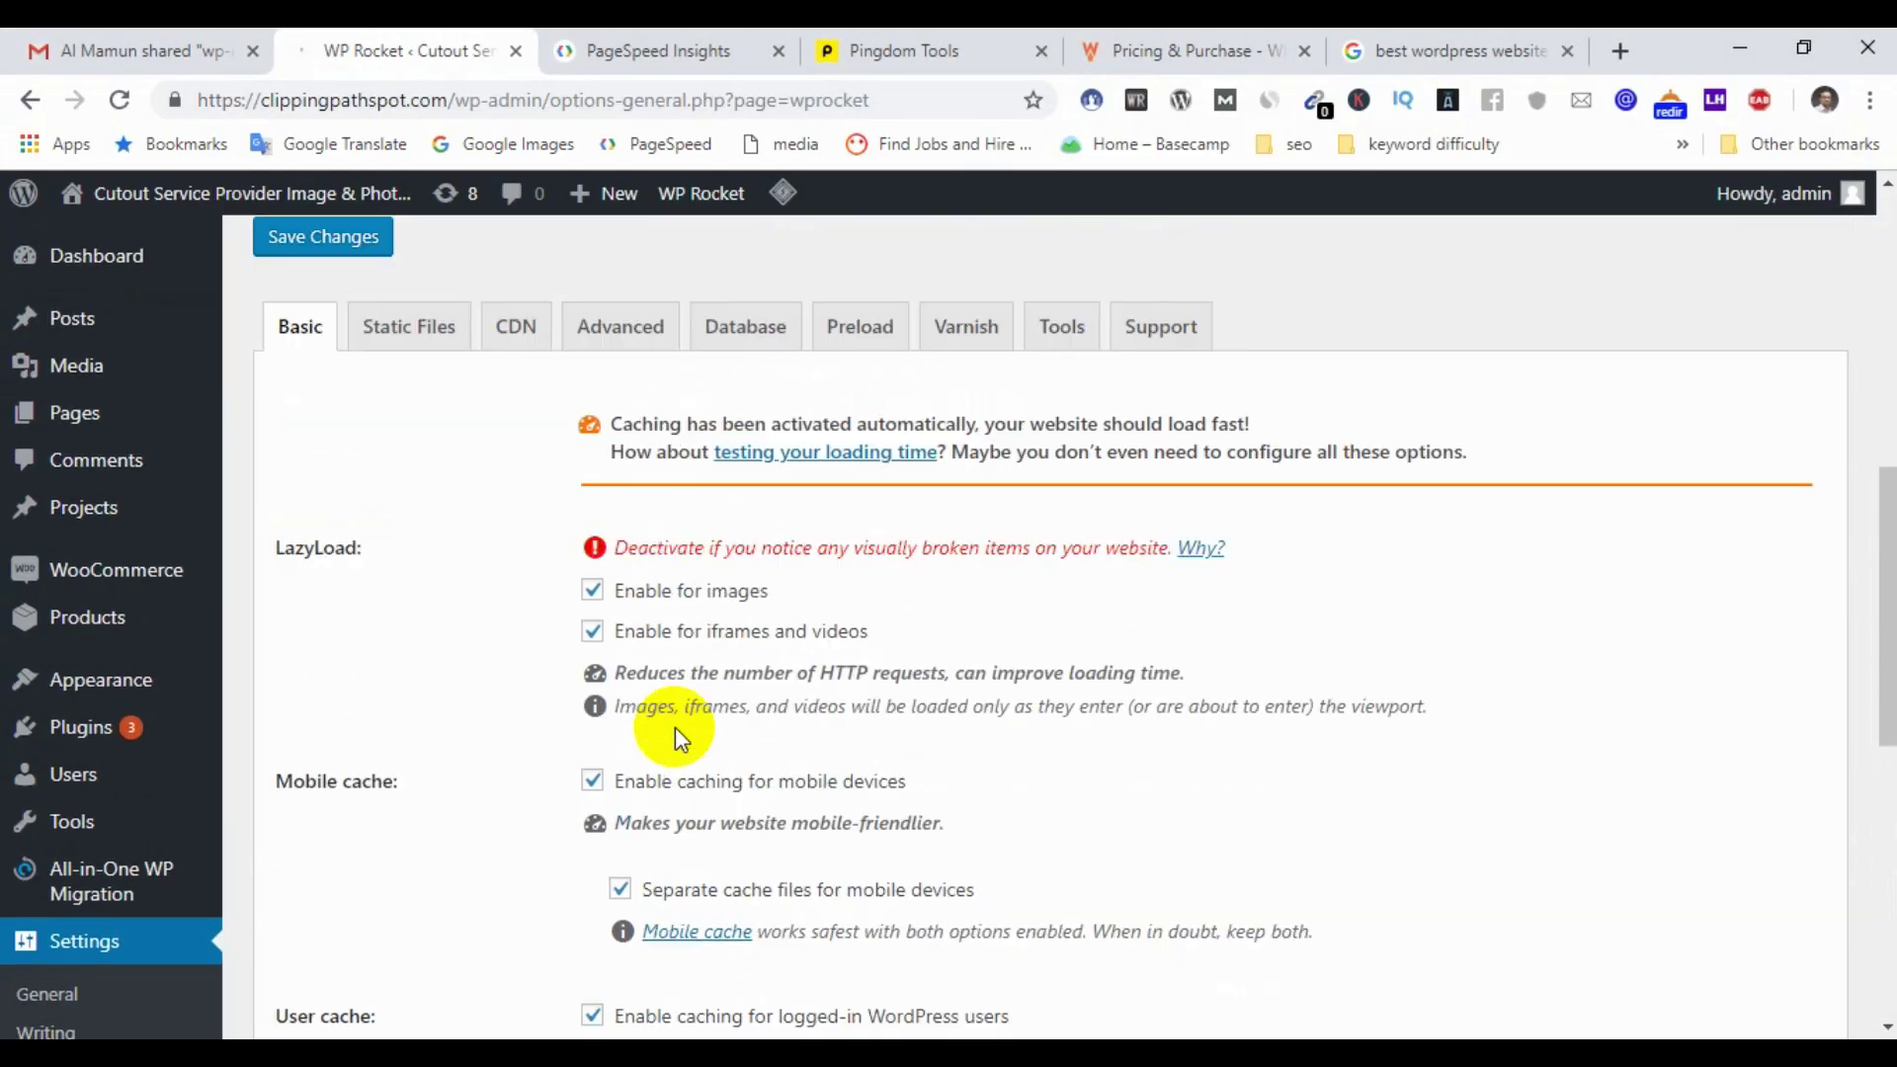
pyautogui.scroll(3, 674, 727)
pyautogui.click(419, 614)
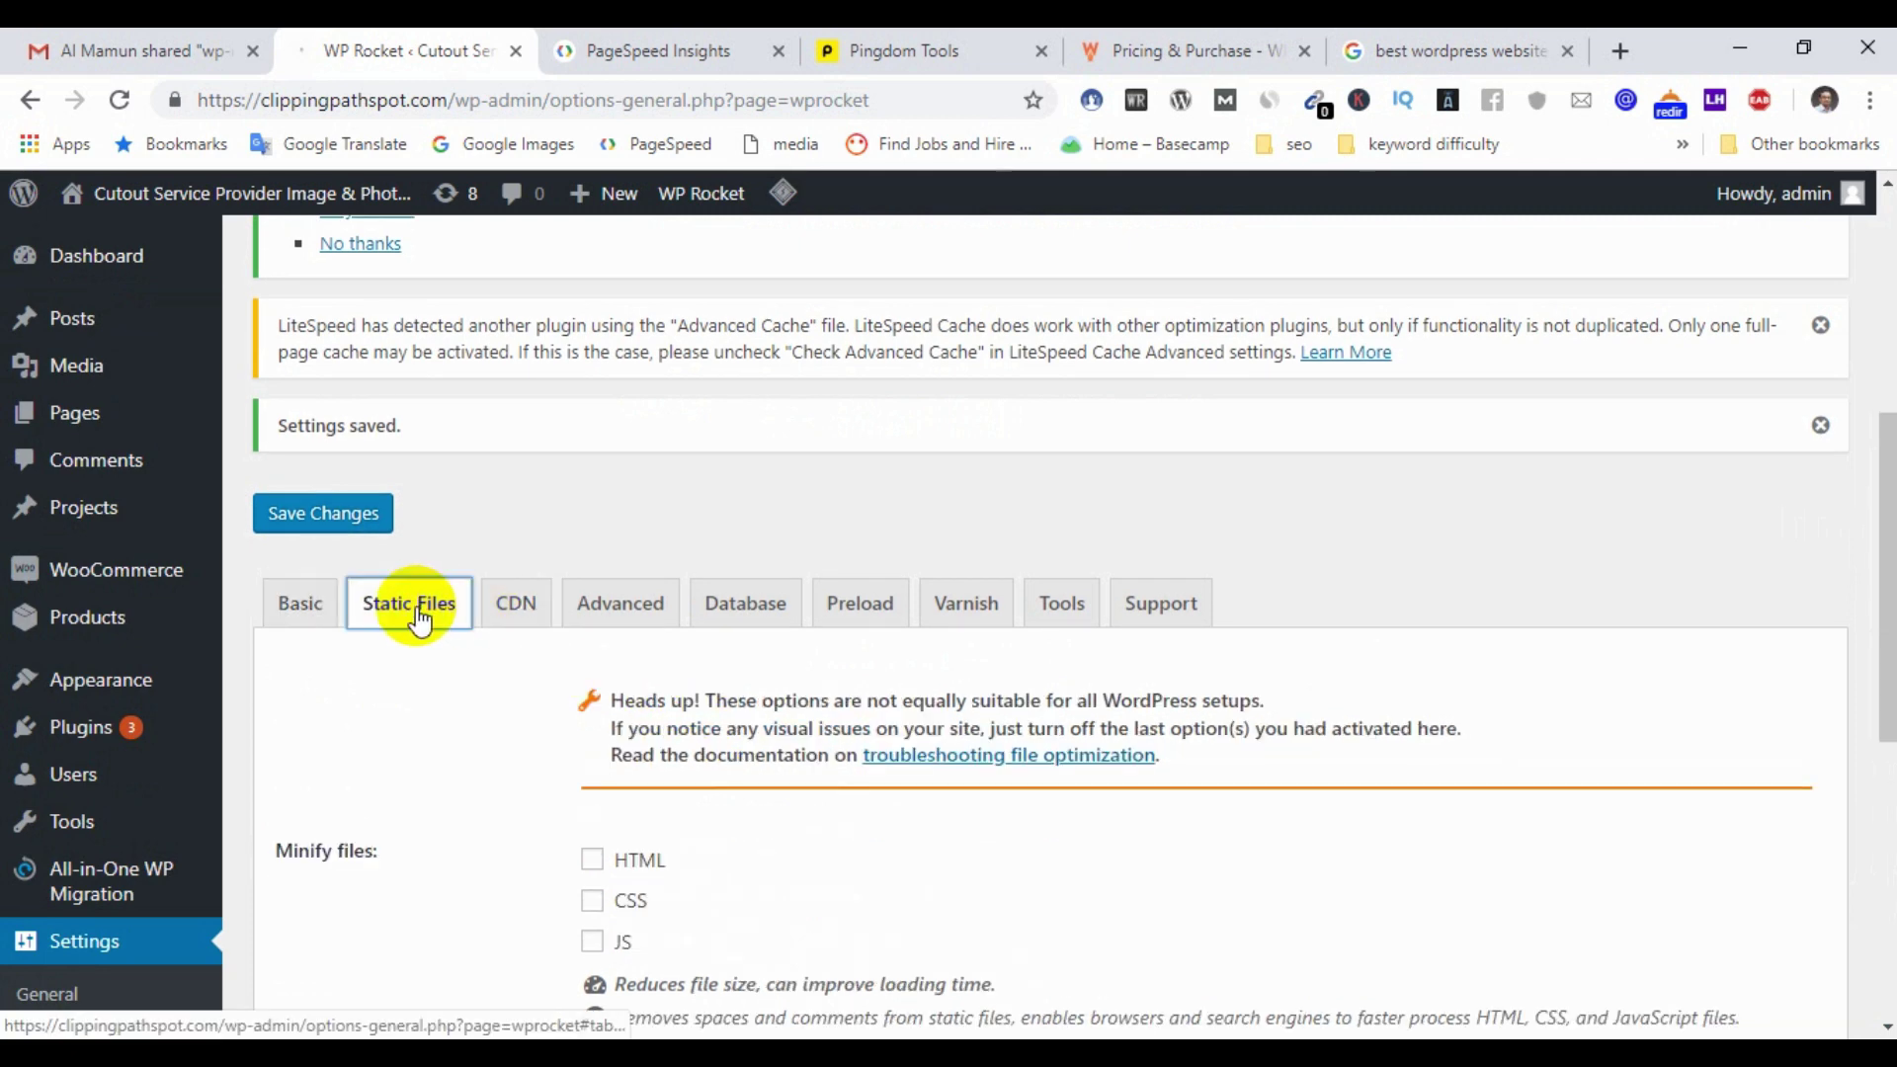
pyautogui.scroll(-3, 520, 727)
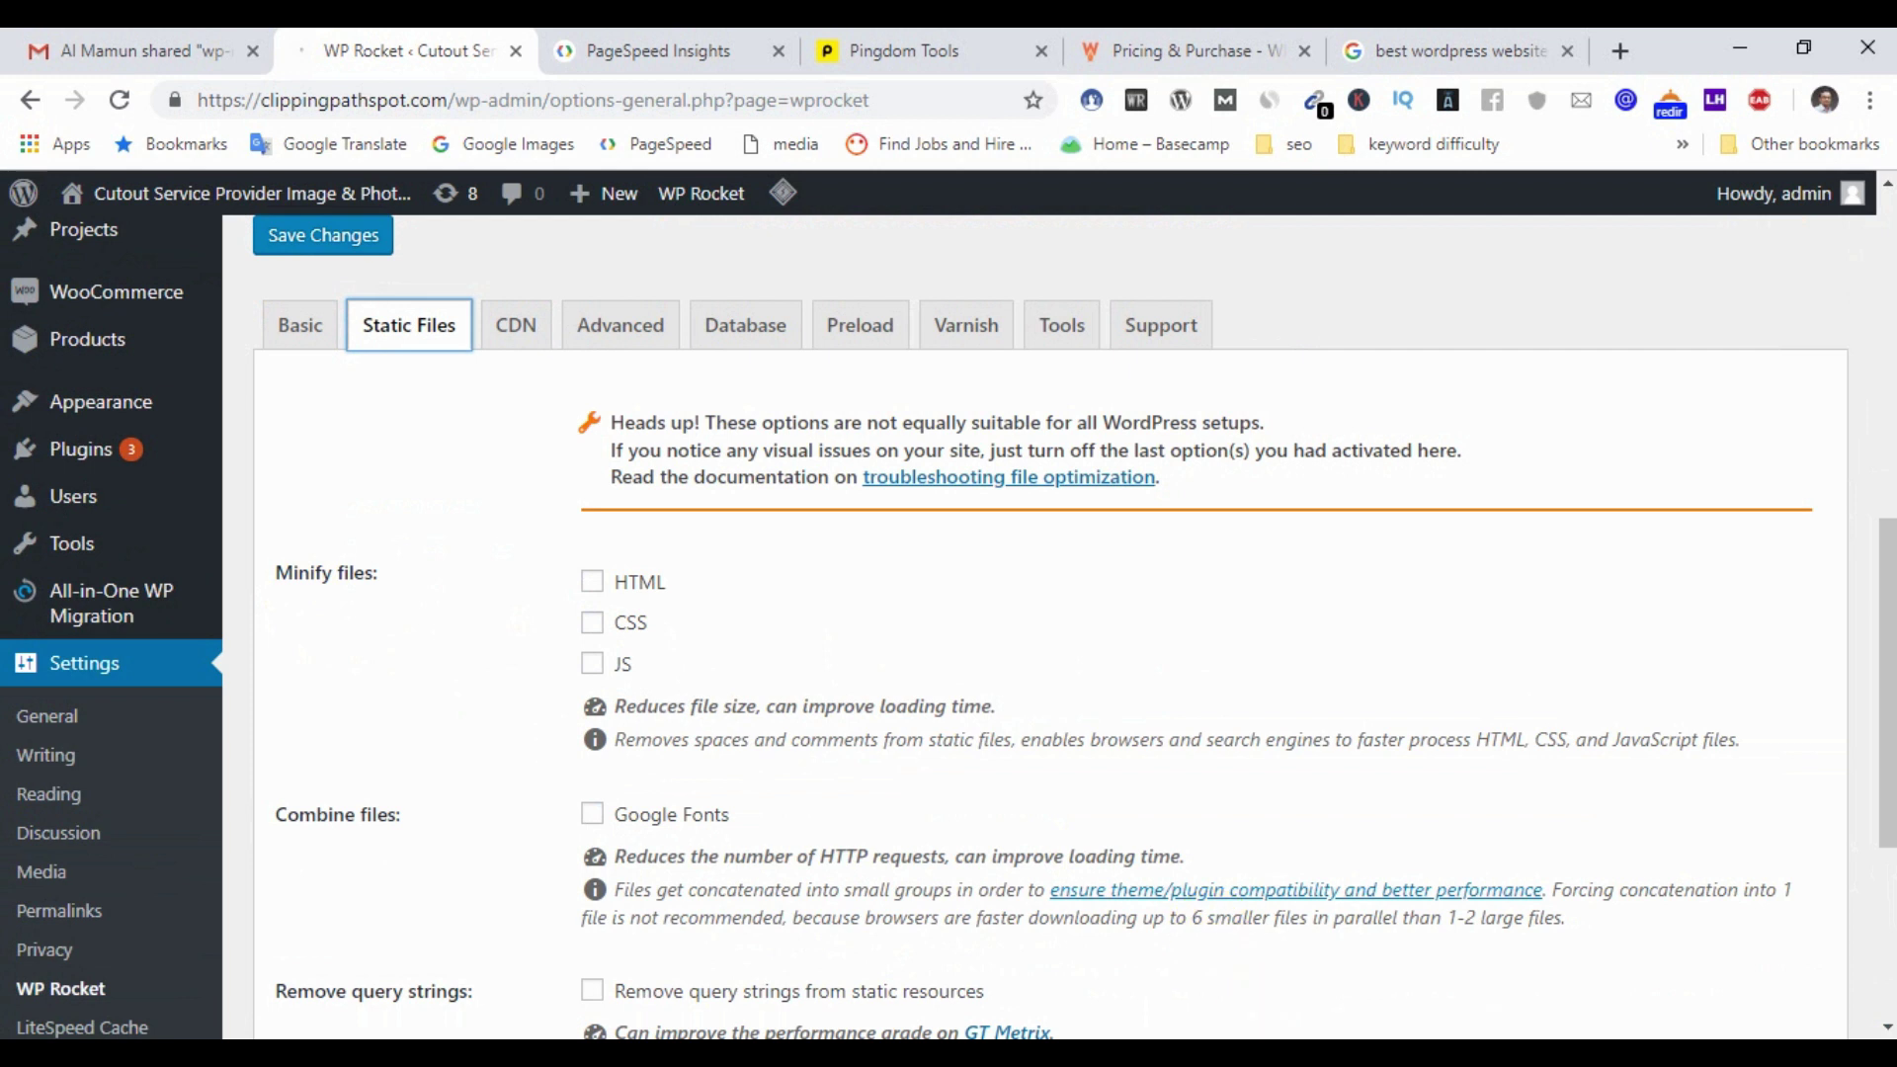
pyautogui.click(593, 585)
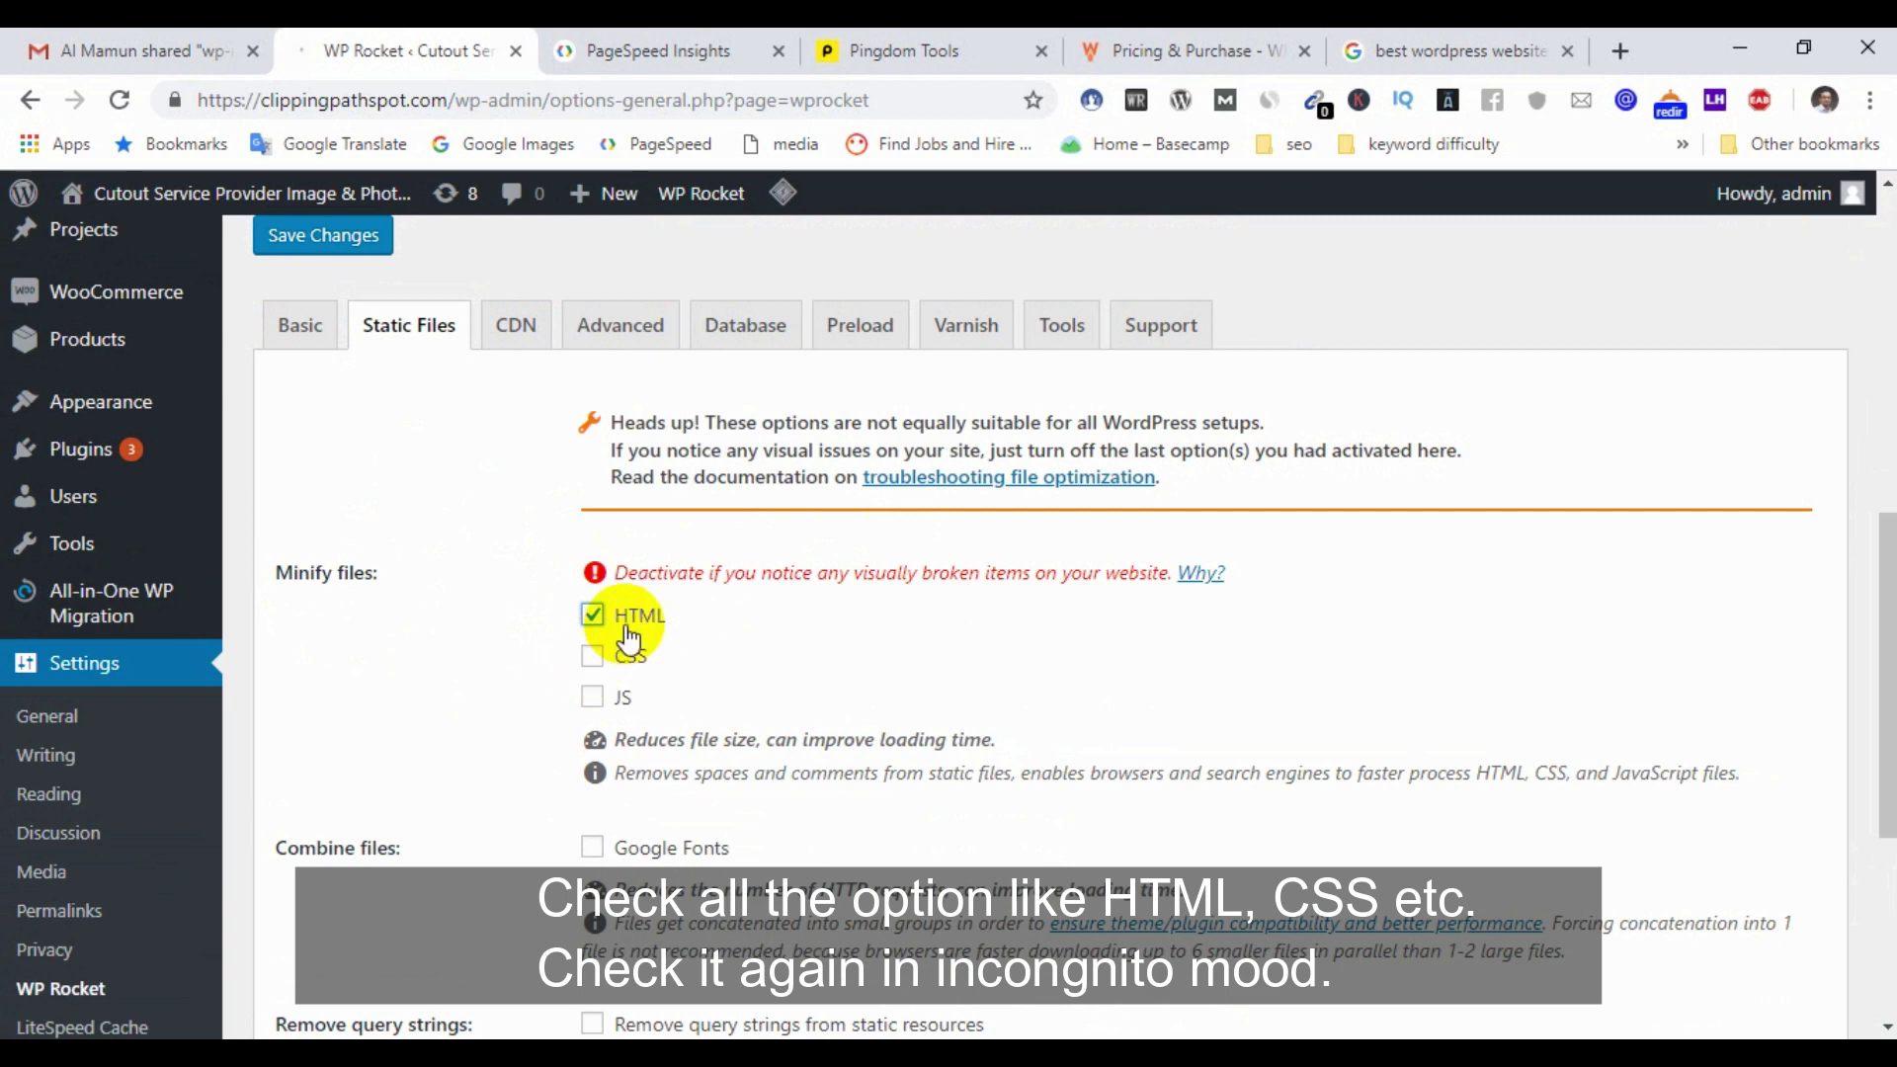
pyautogui.click(604, 674)
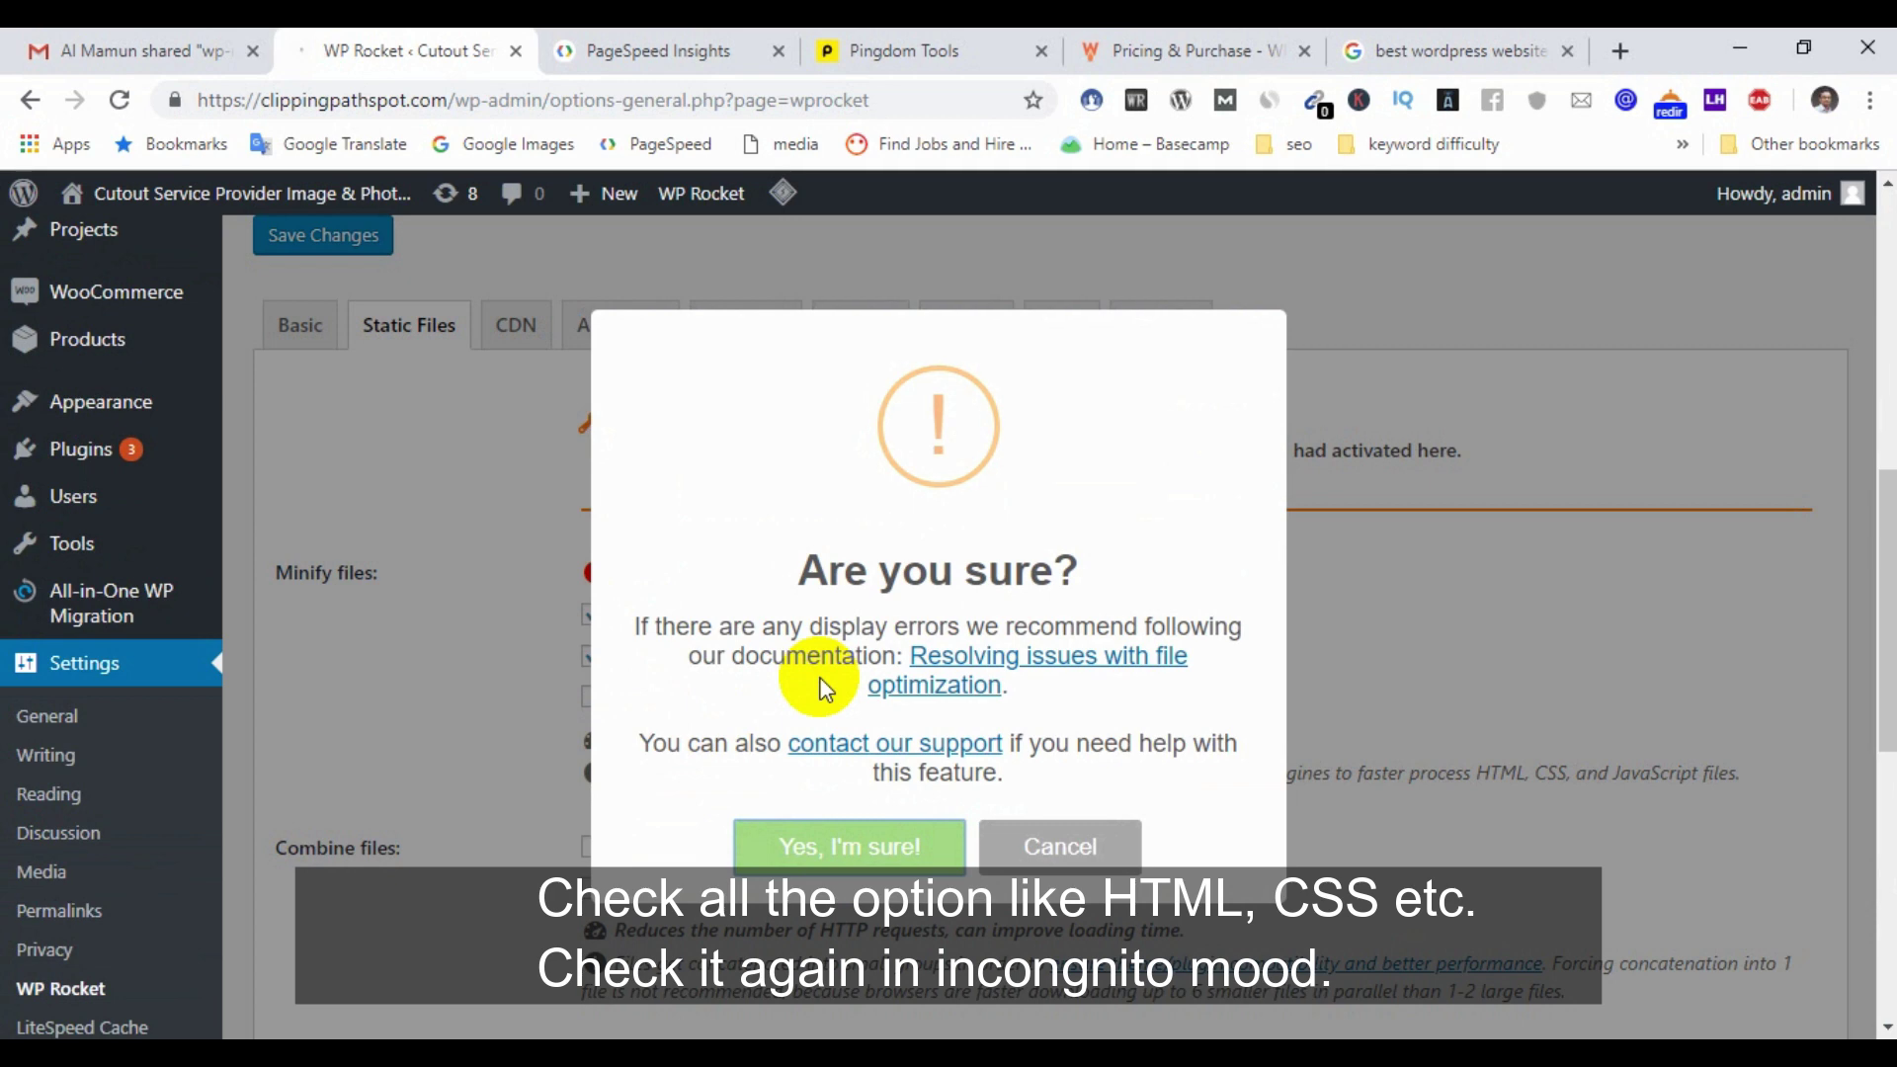
pyautogui.click(830, 846)
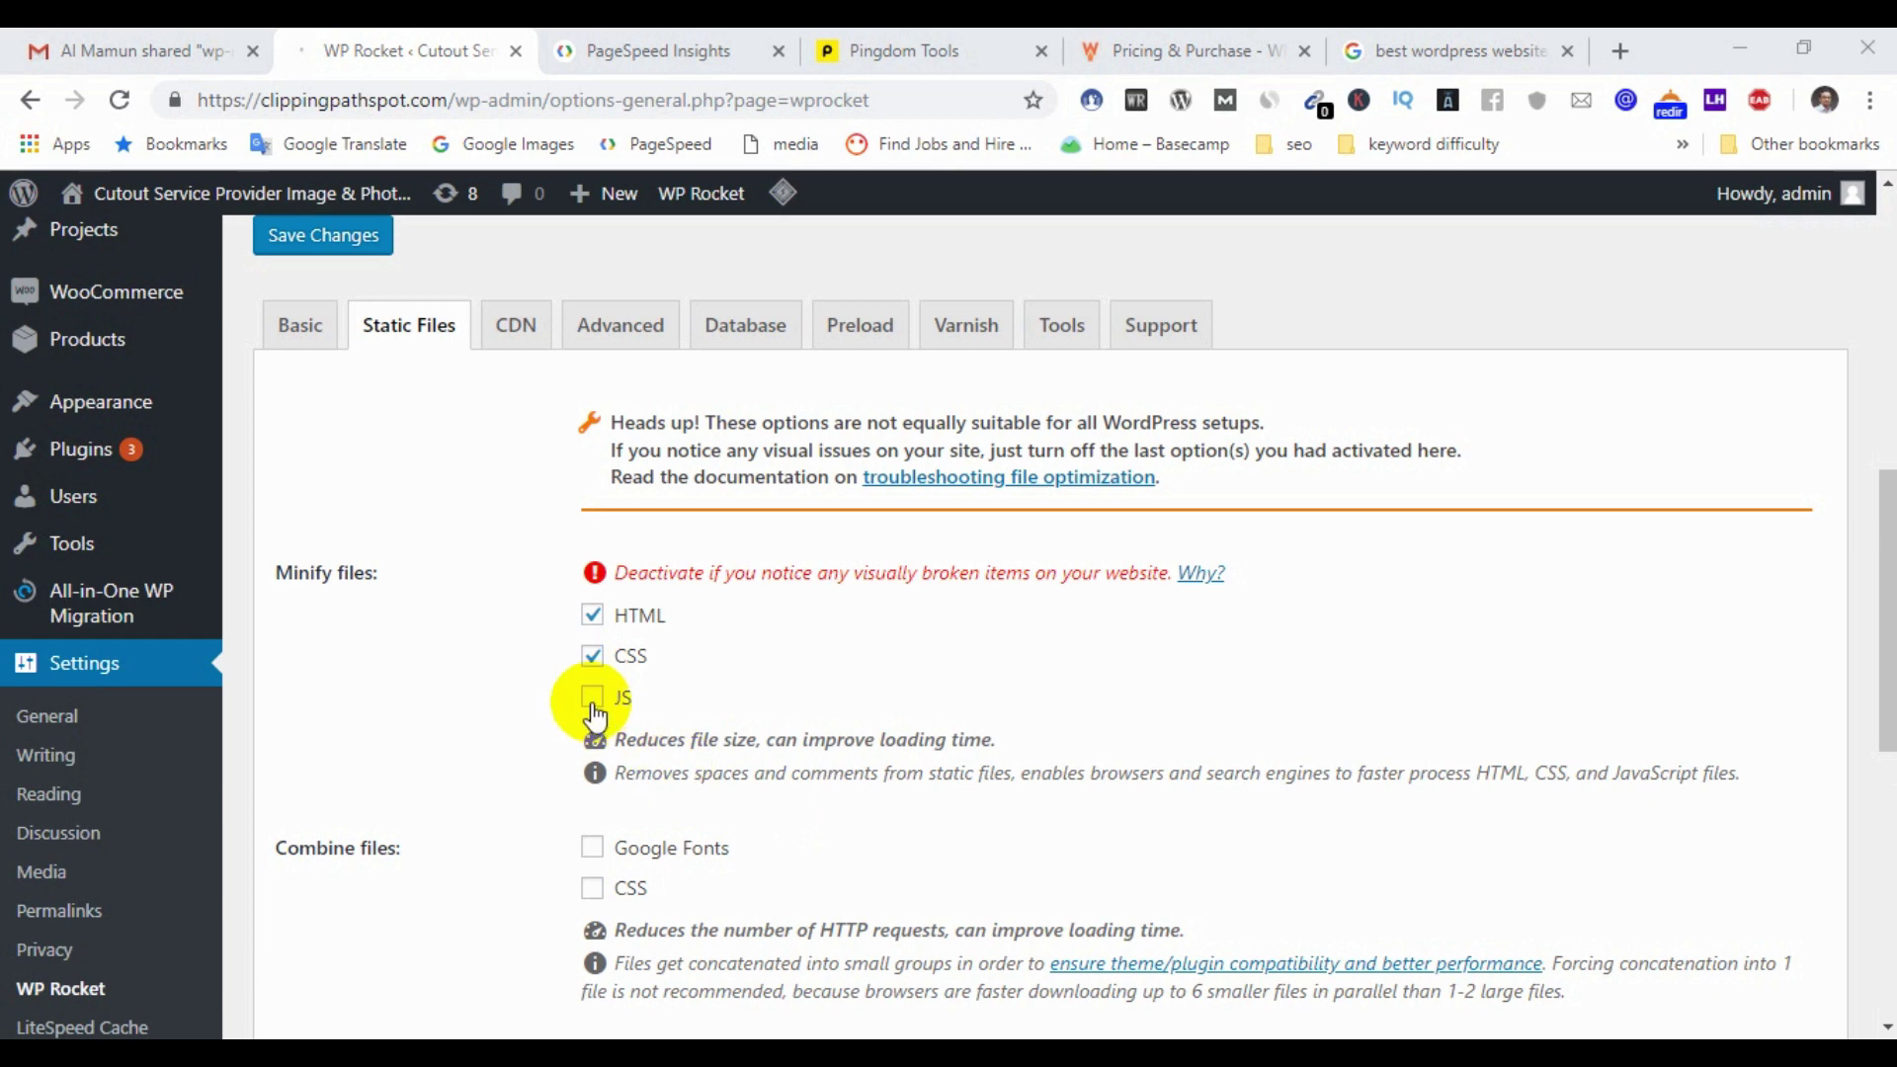
pyautogui.click(593, 698)
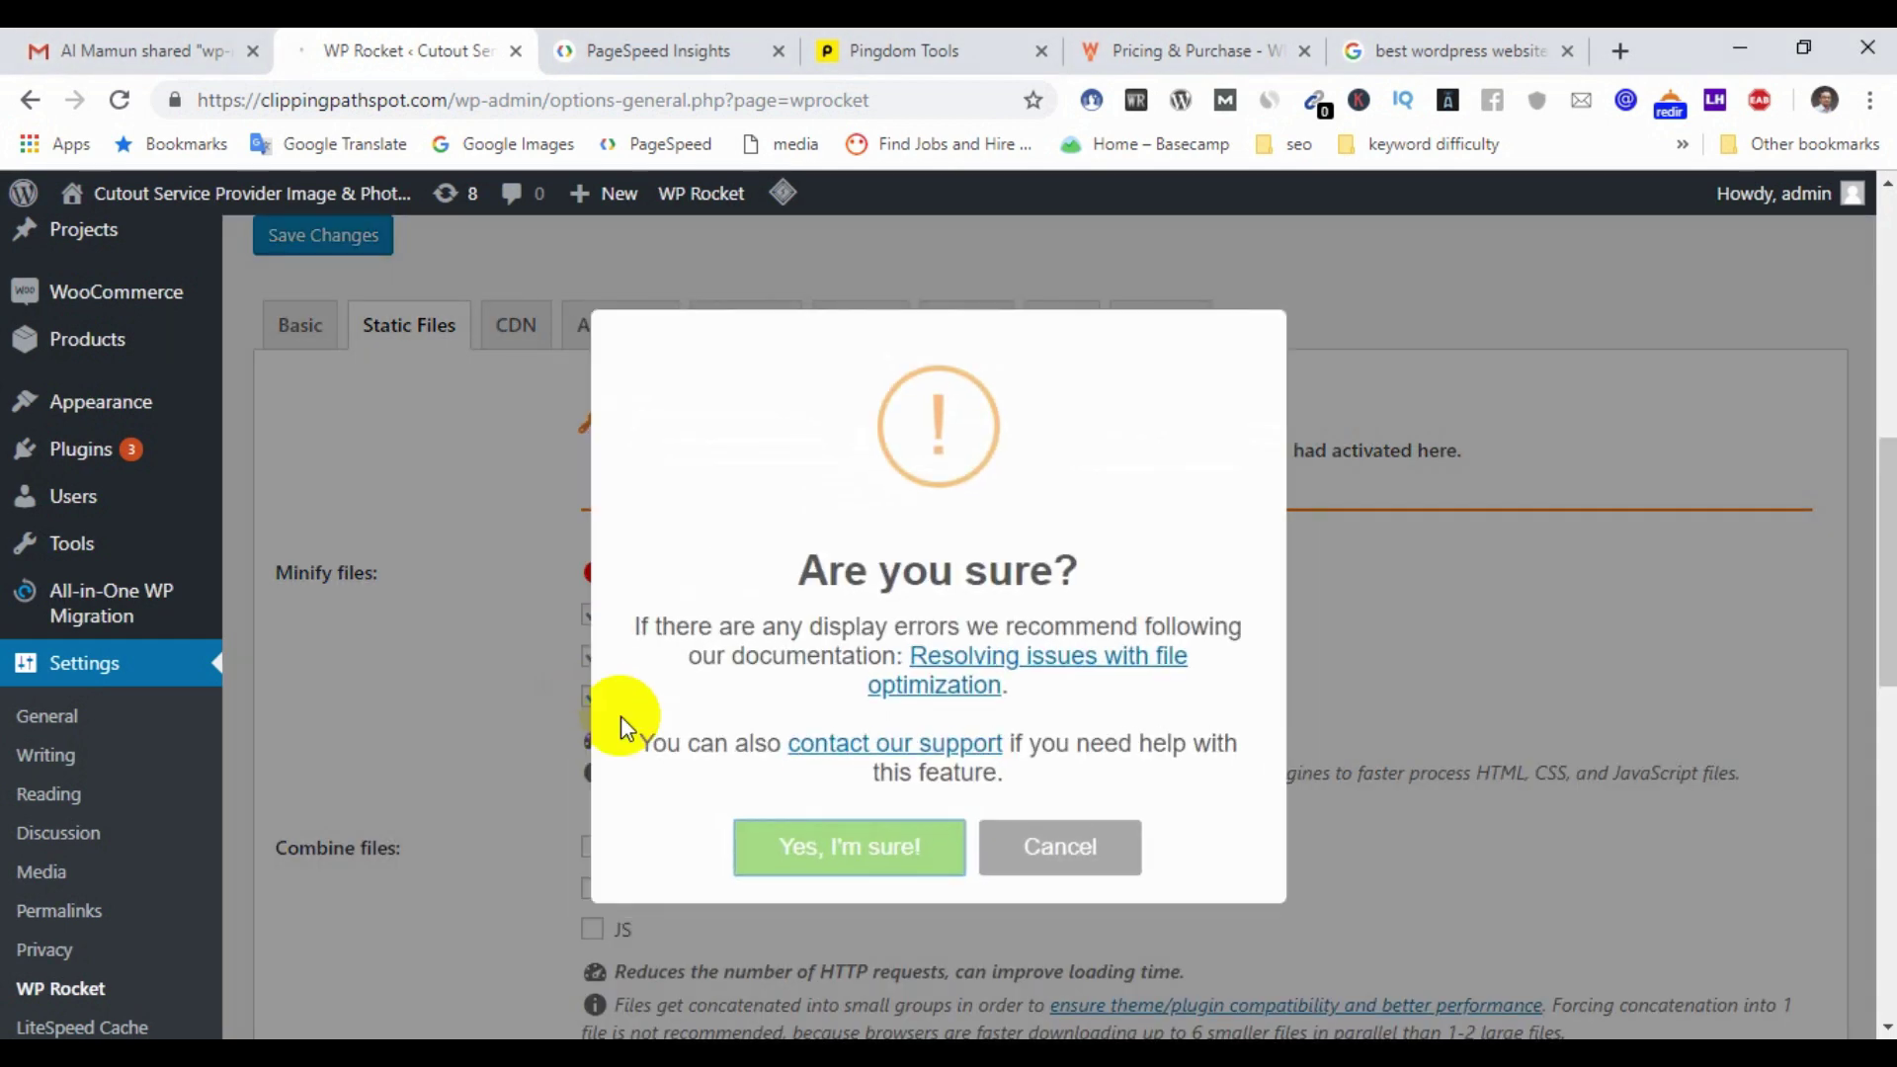
pyautogui.click(877, 863)
pyautogui.scroll(-5, 517, 275)
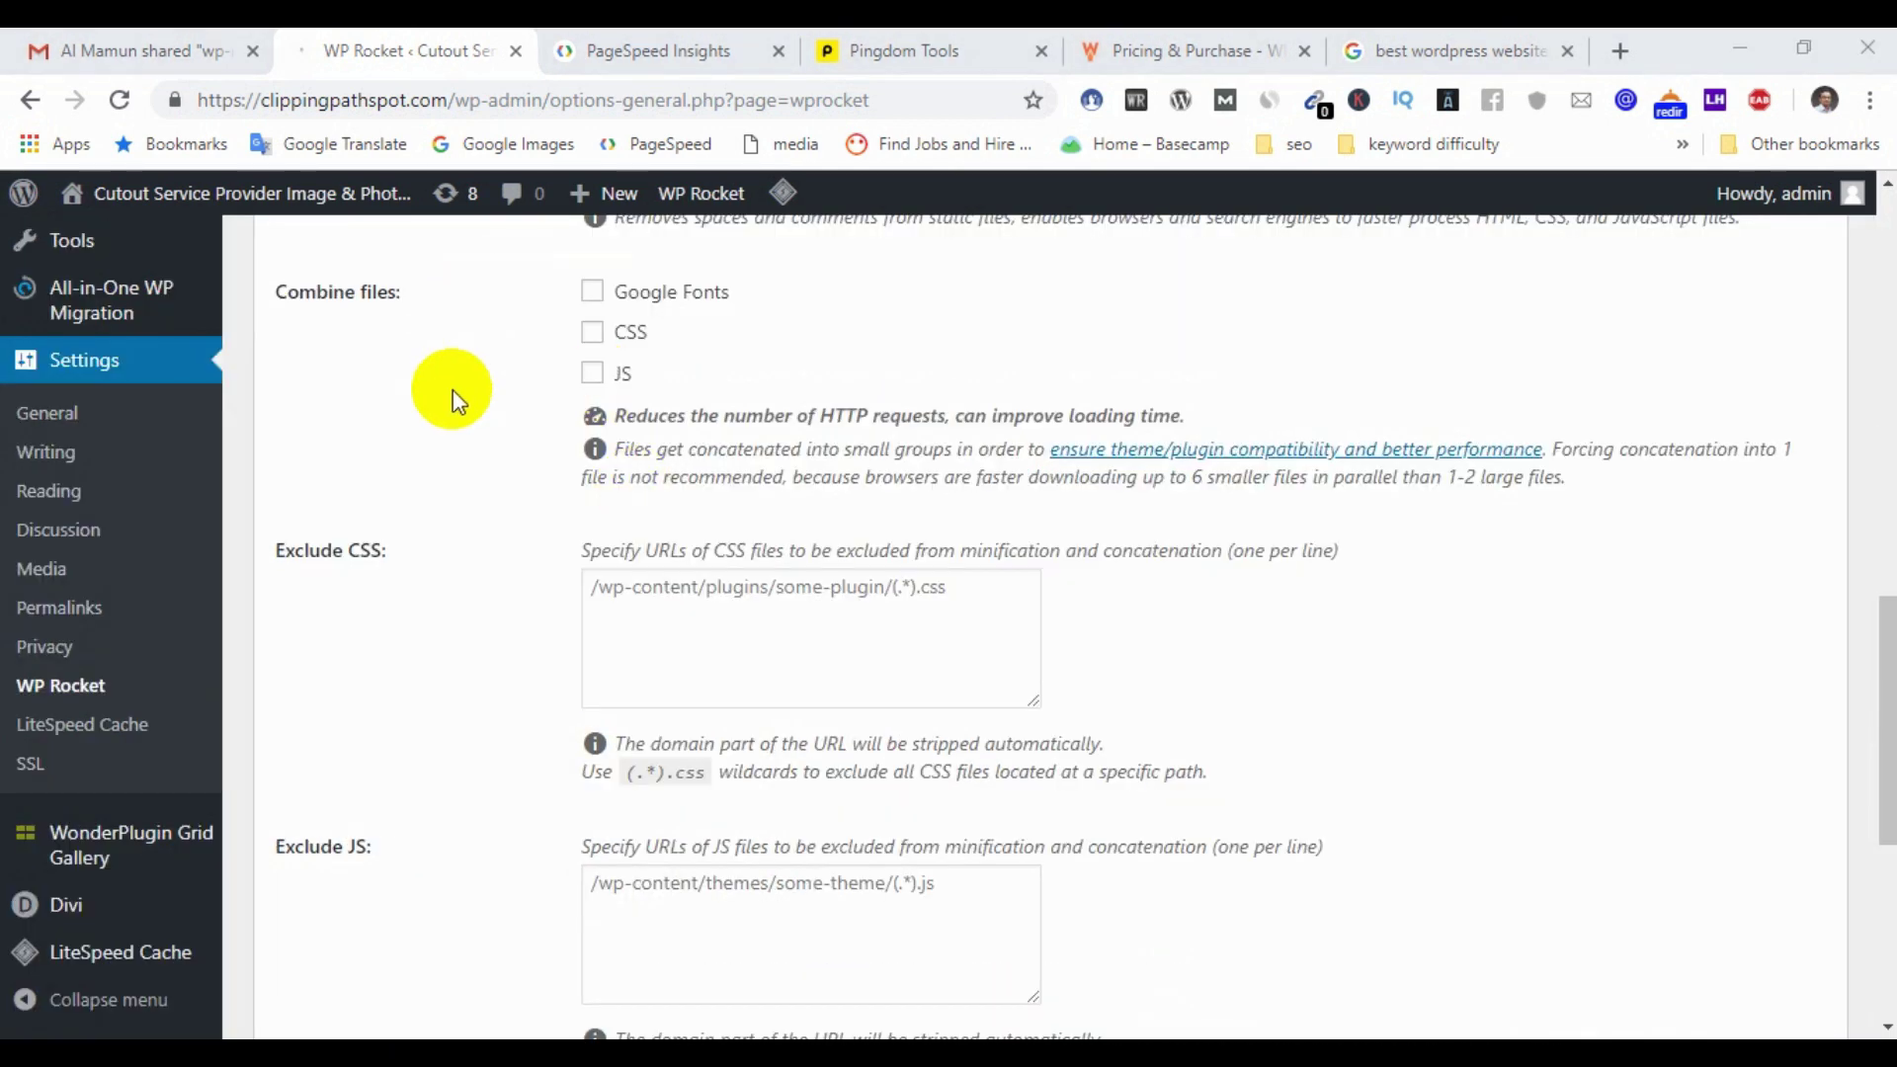
# Step: Combine Google Fonts, CSS and JS files, including the combine-all sub-options, confirming warnings
pyautogui.scroll(1, 453, 391)
pyautogui.click(592, 430)
pyautogui.click(593, 471)
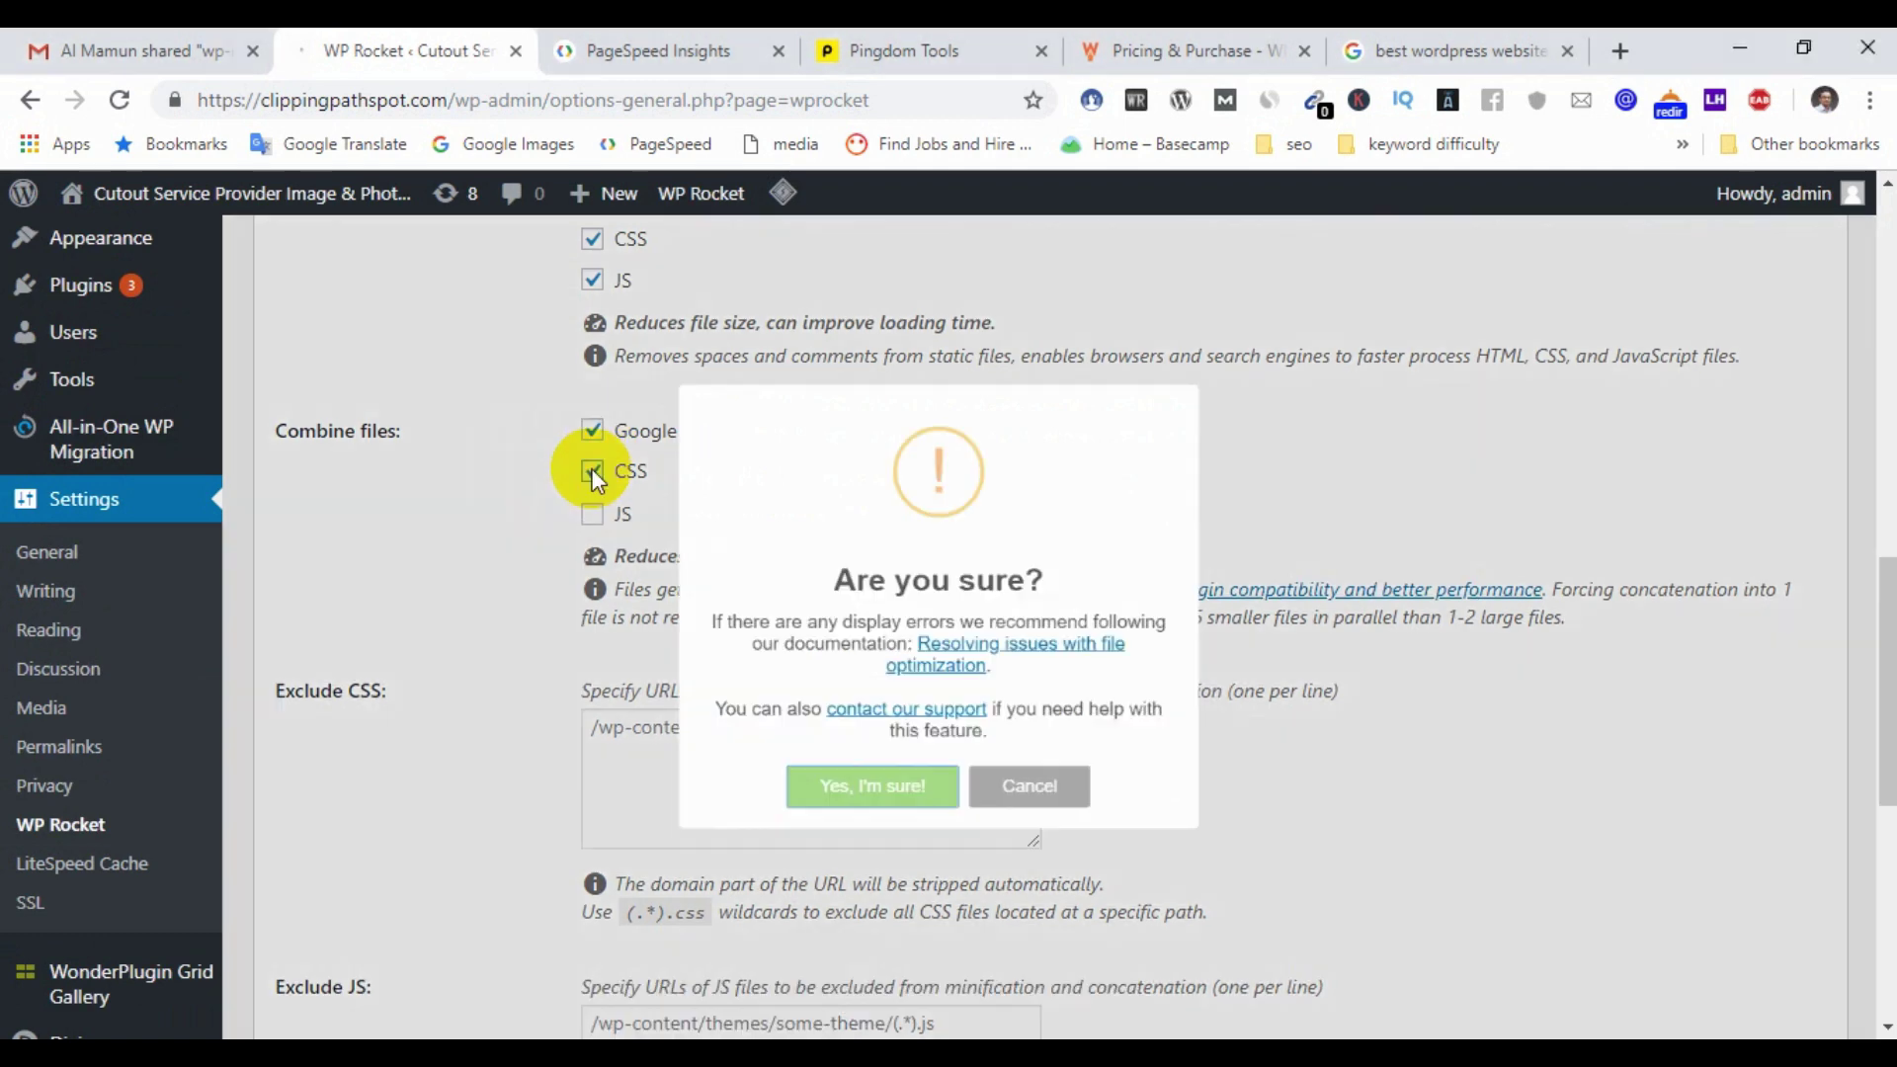
pyautogui.click(806, 845)
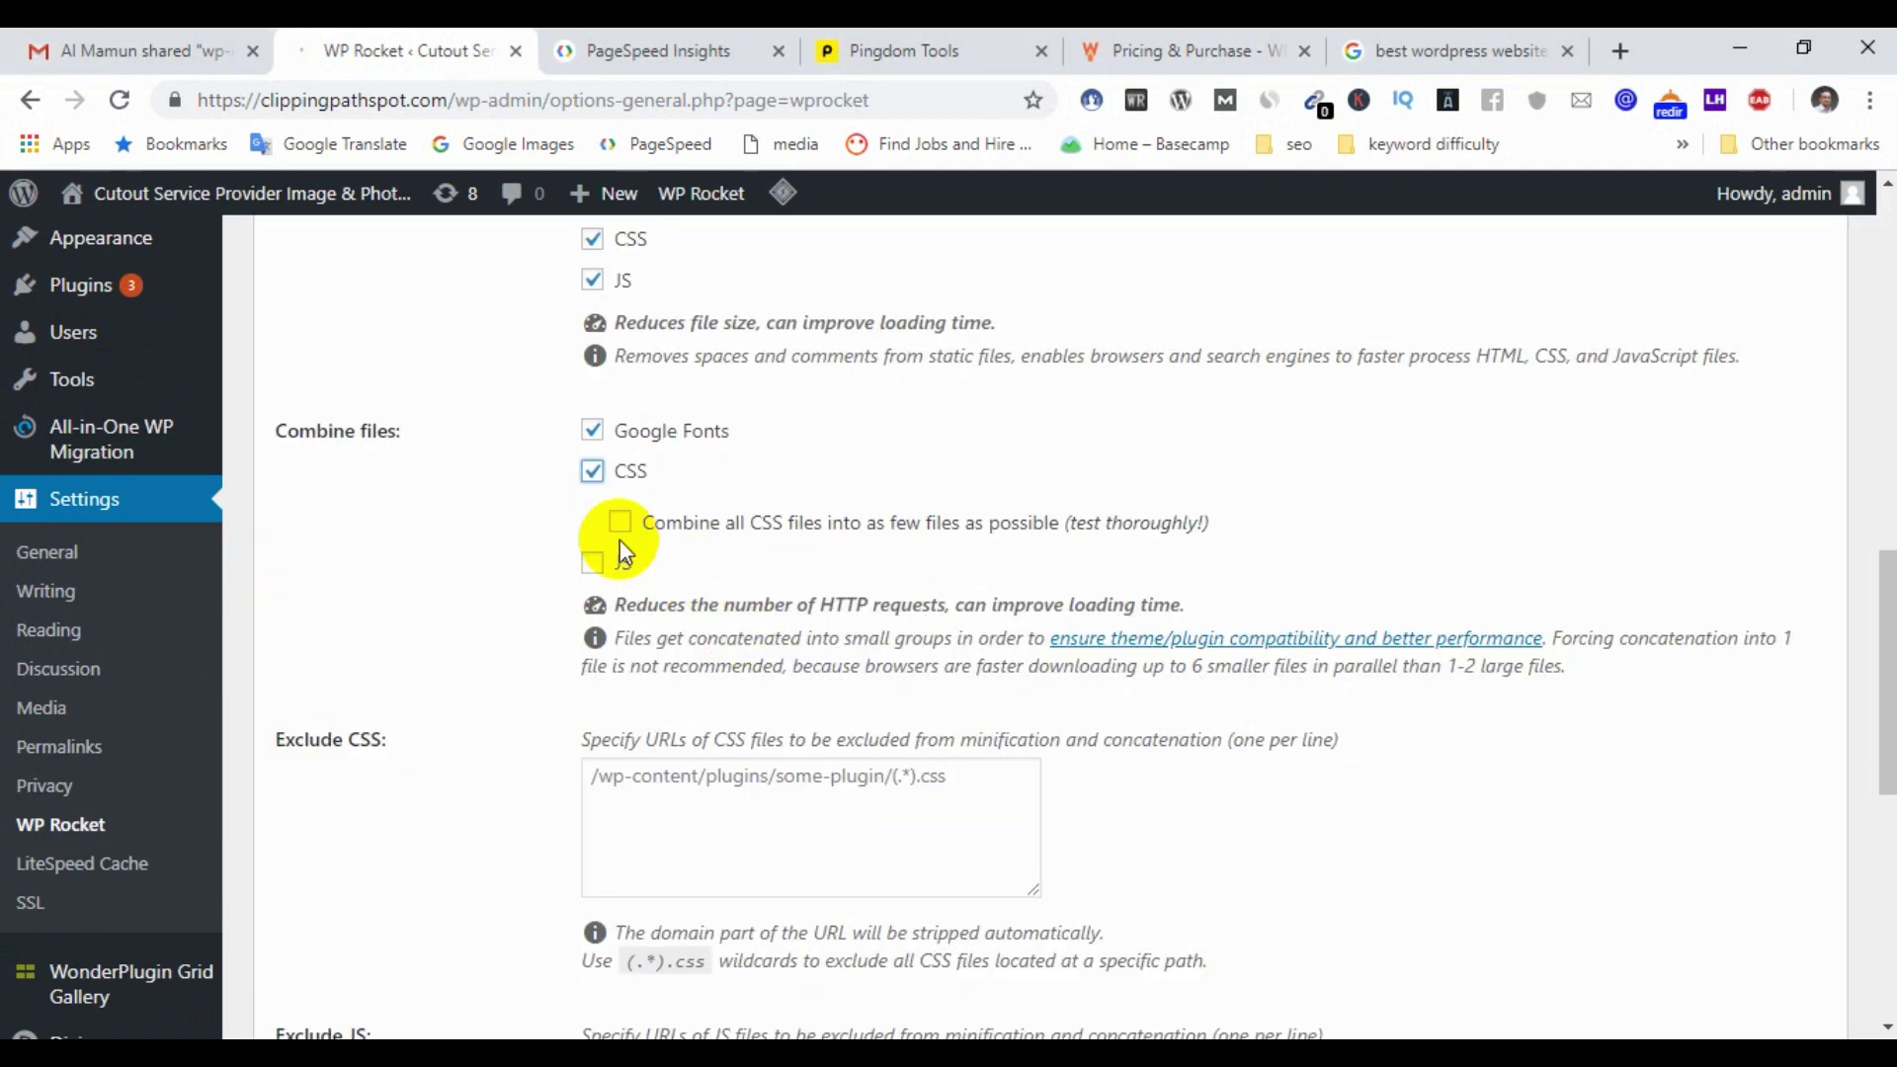
pyautogui.click(619, 522)
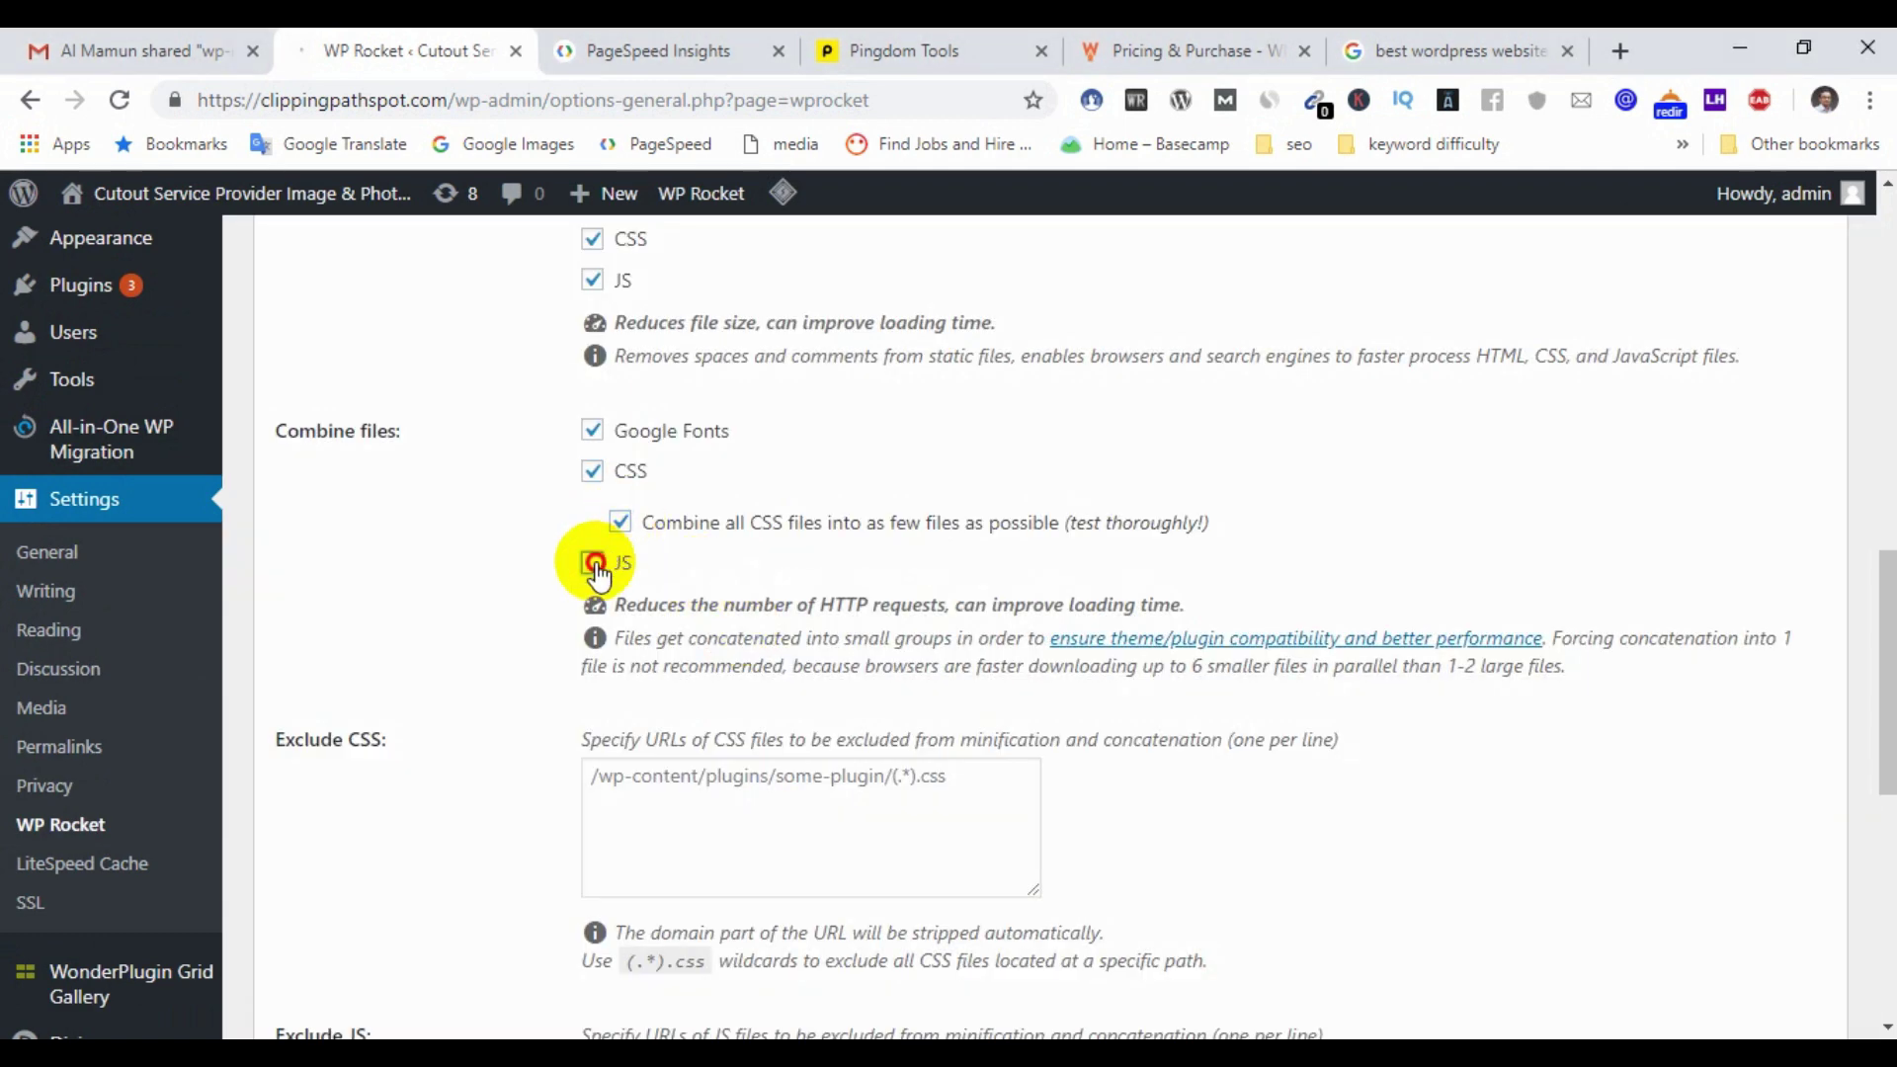
pyautogui.click(595, 561)
pyautogui.click(884, 847)
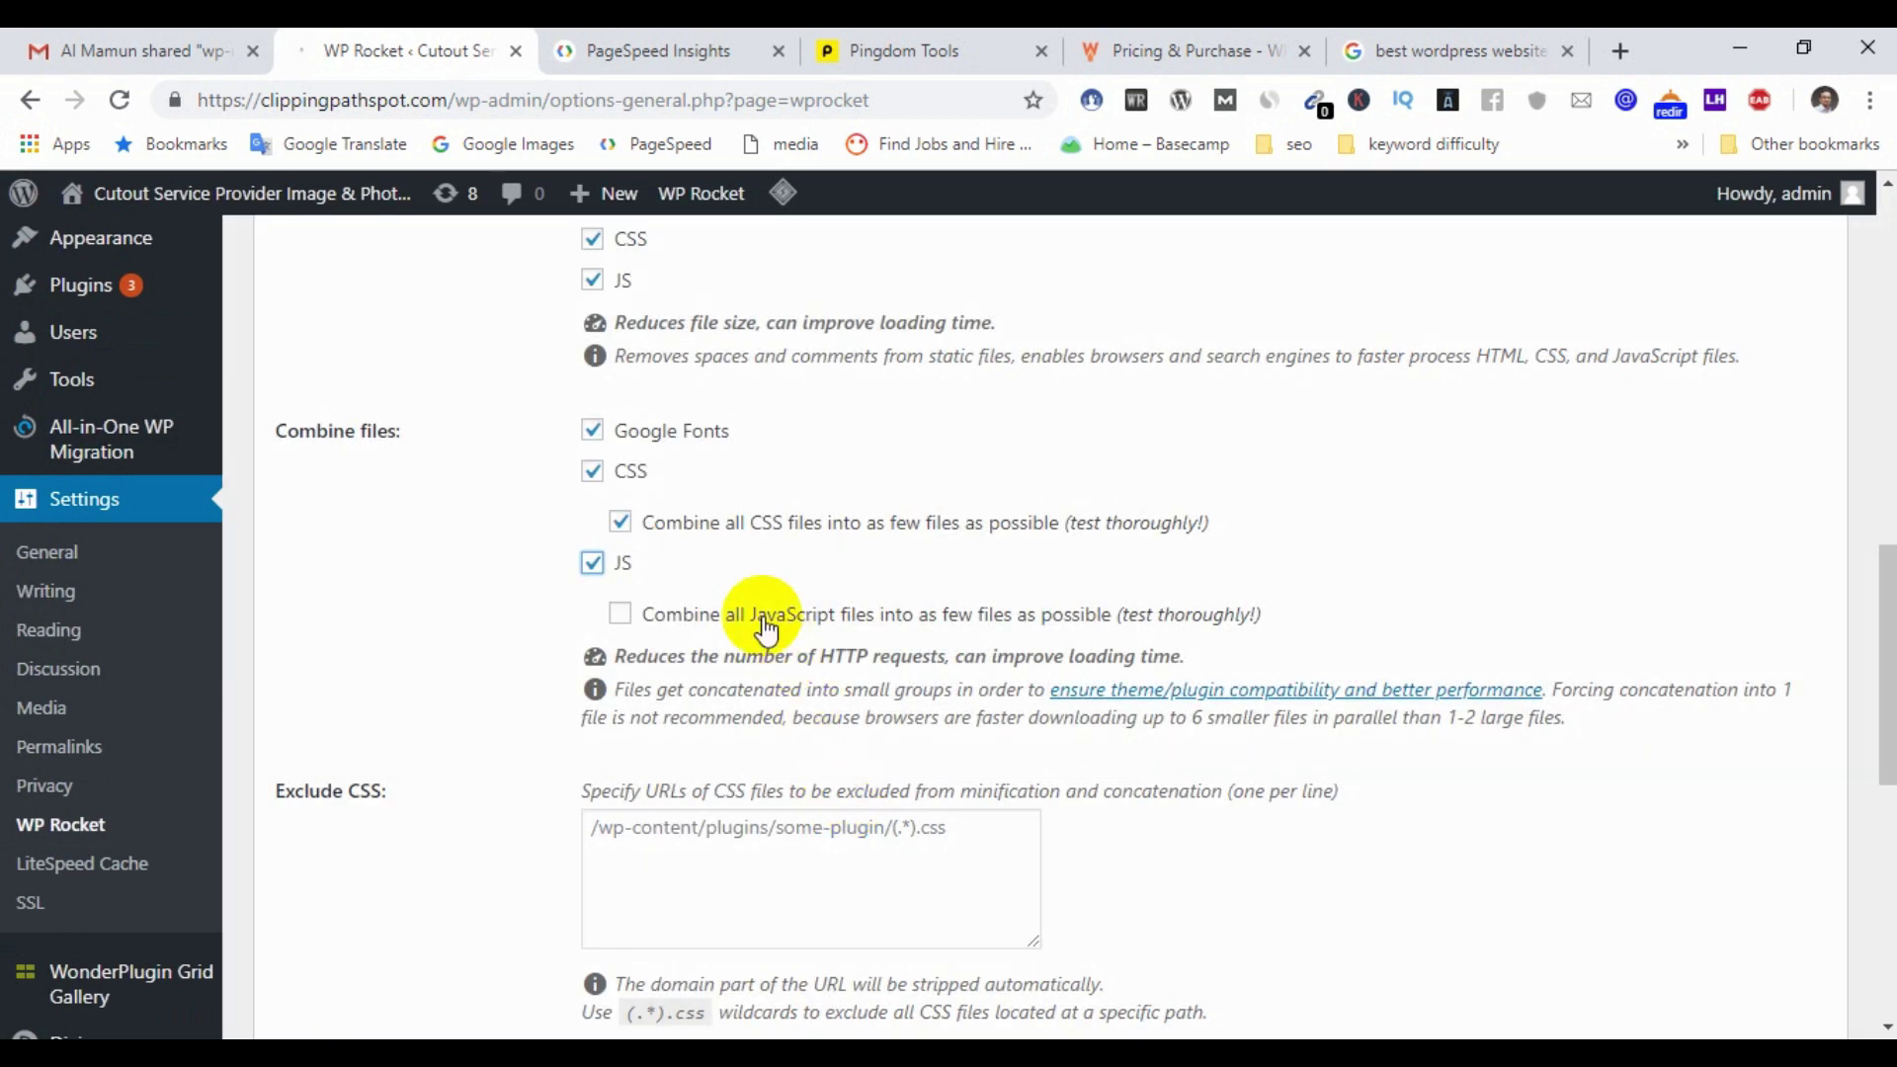
pyautogui.click(619, 614)
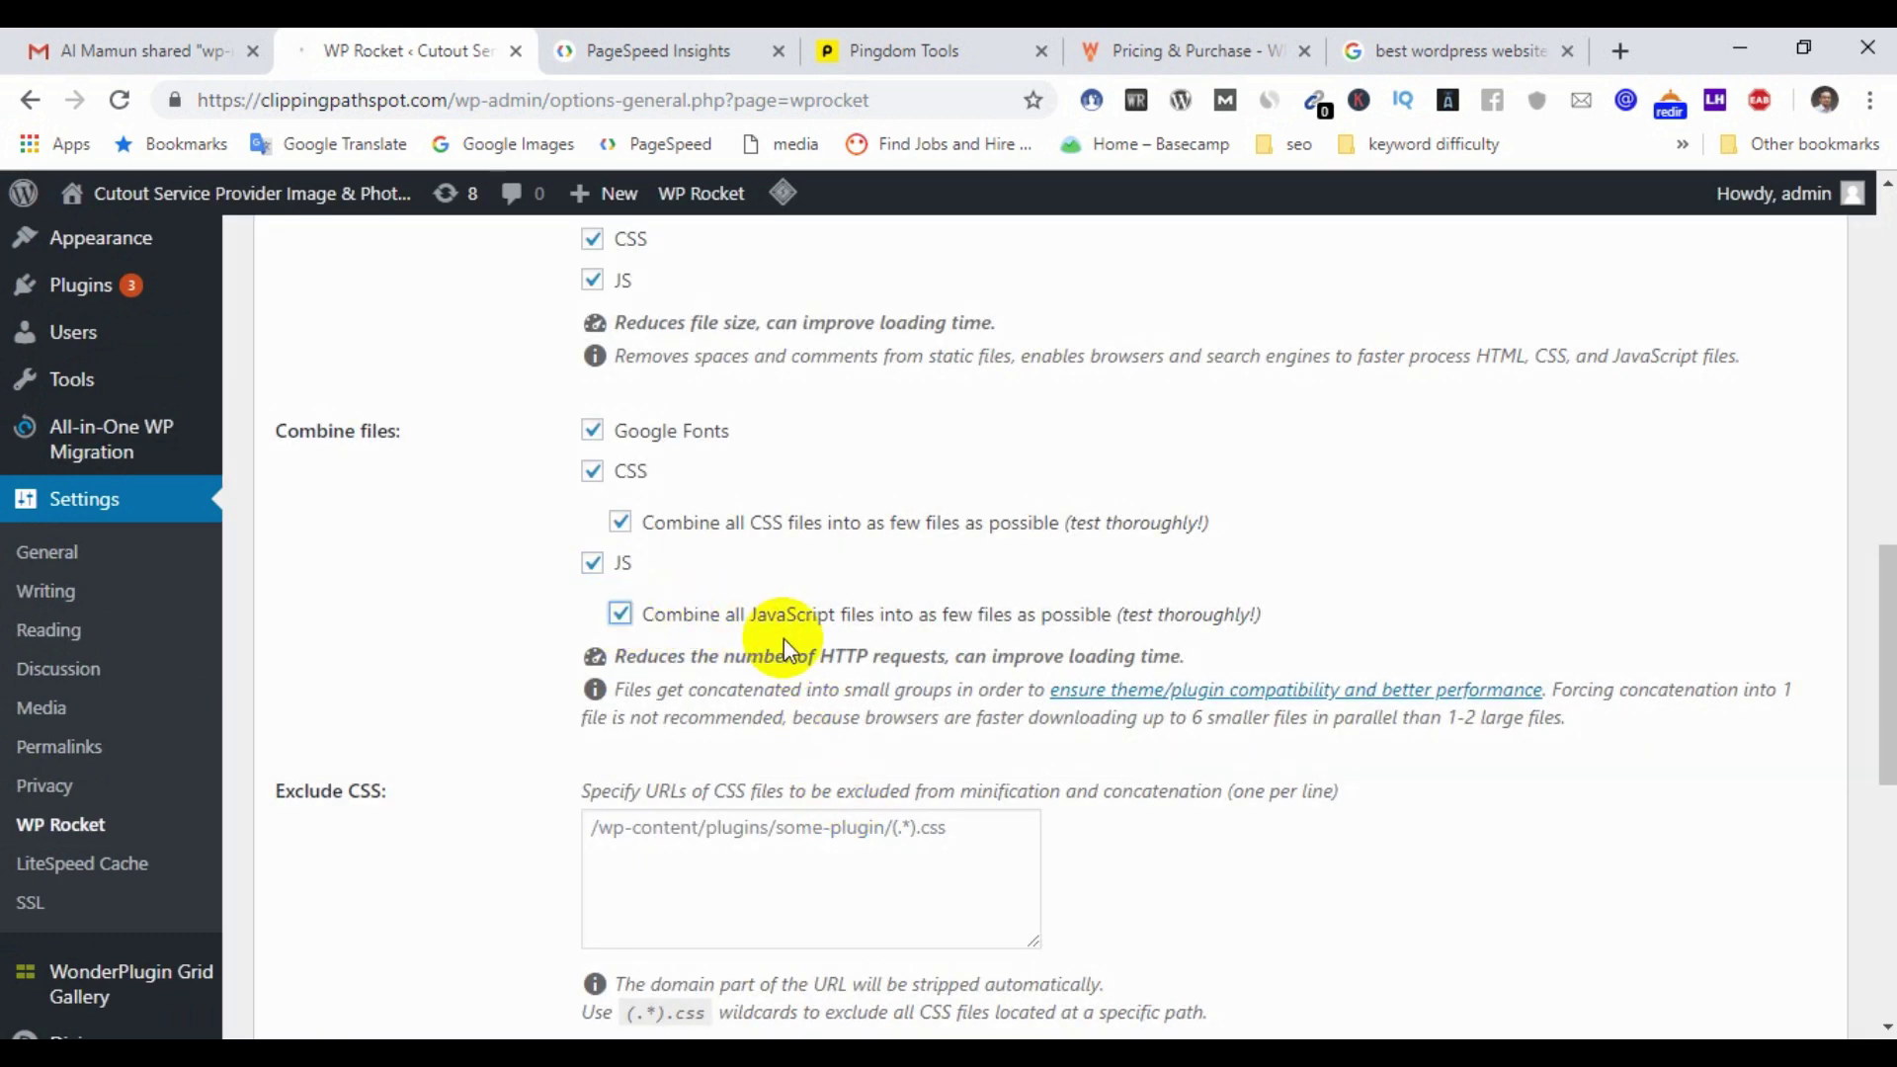
# Step: Remove query strings, load CSS asynchronously and defer JS with safe mode, then save
pyautogui.scroll(3, 784, 638)
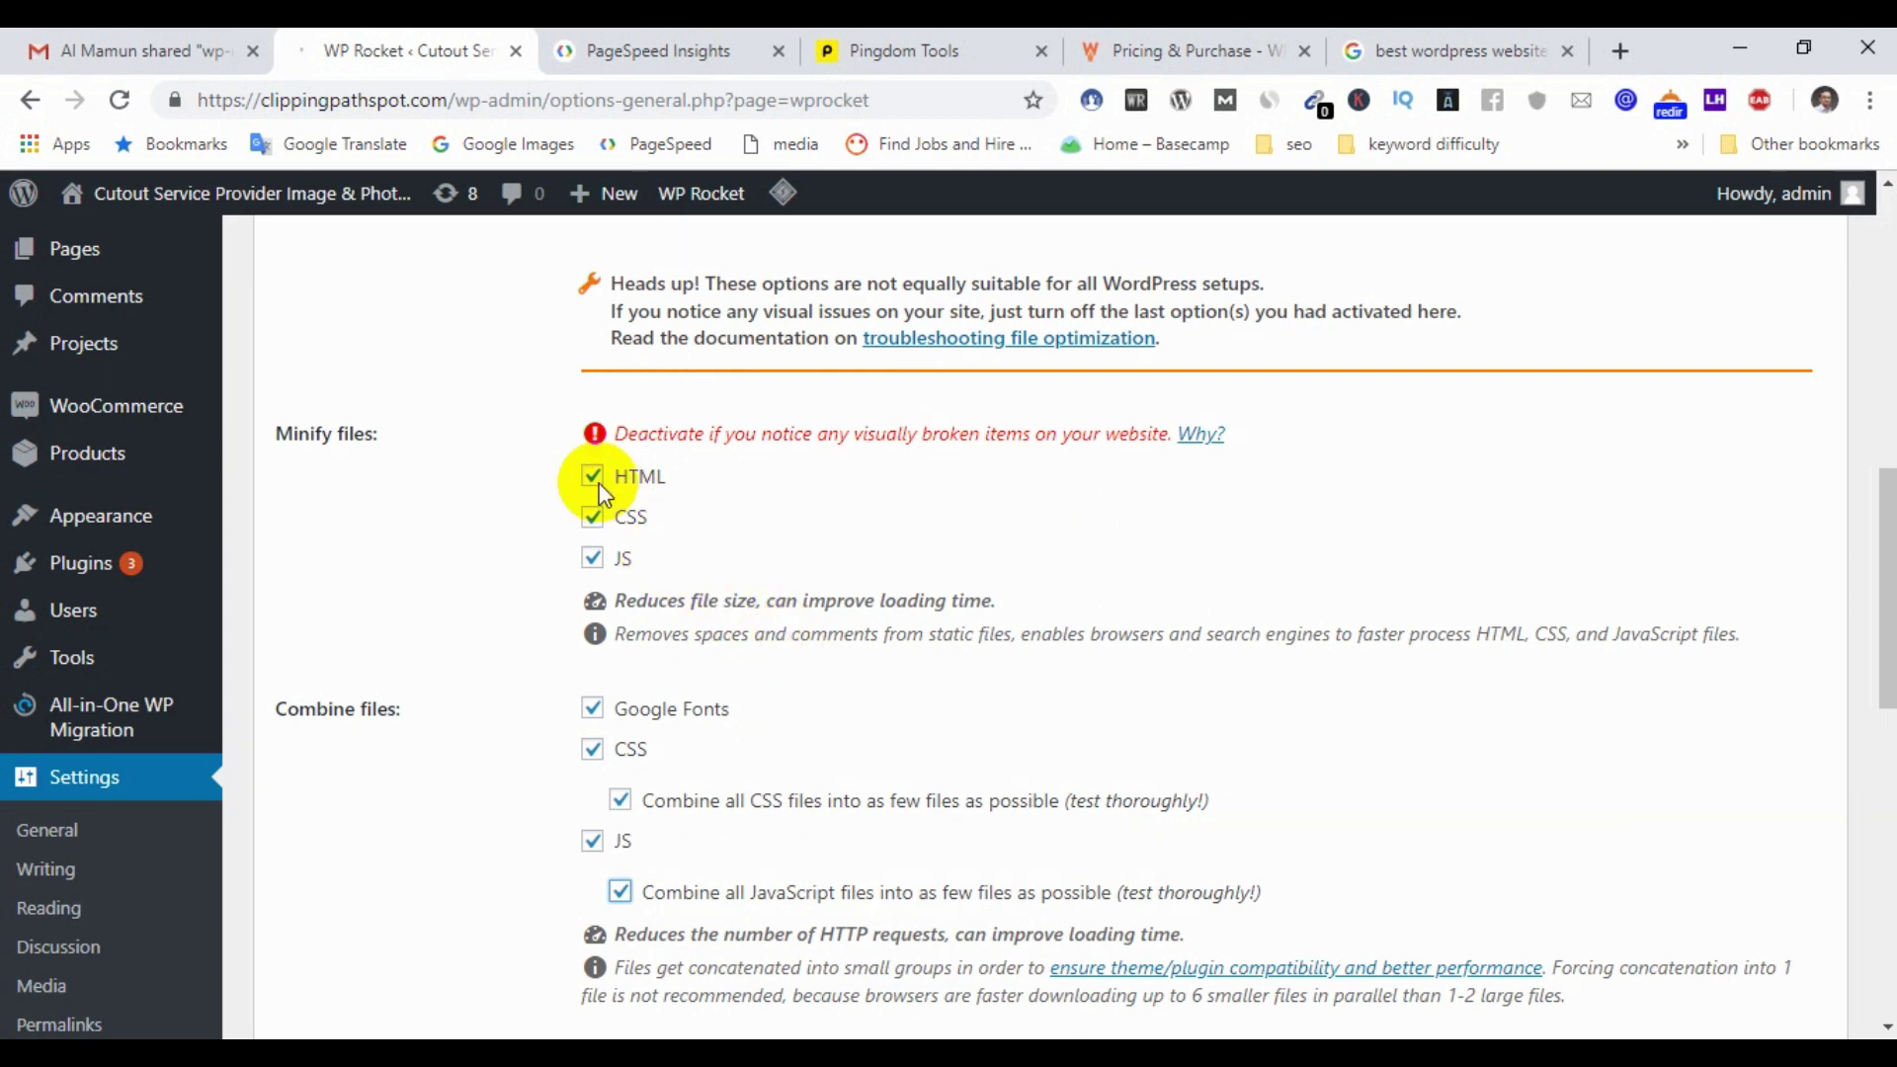
pyautogui.click(593, 708)
pyautogui.scroll(-10, 858, 707)
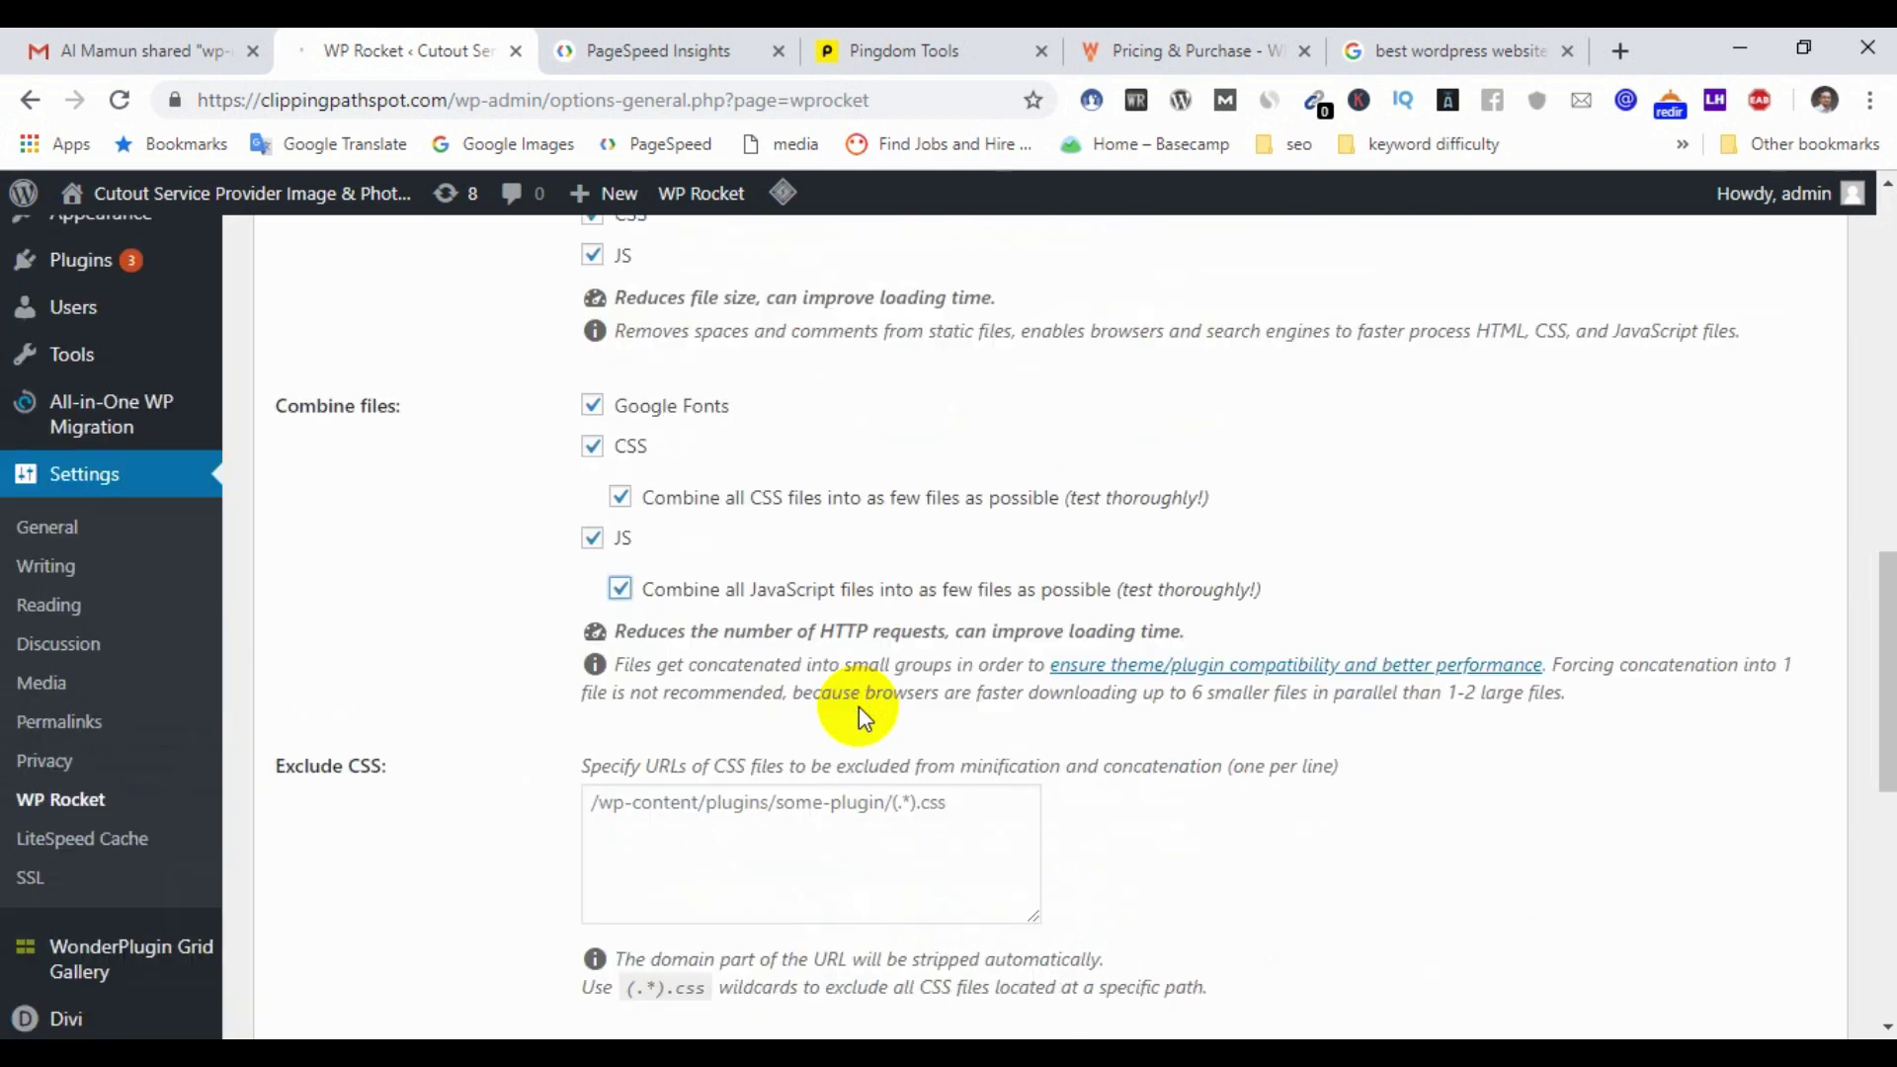
pyautogui.scroll(-3, 821, 699)
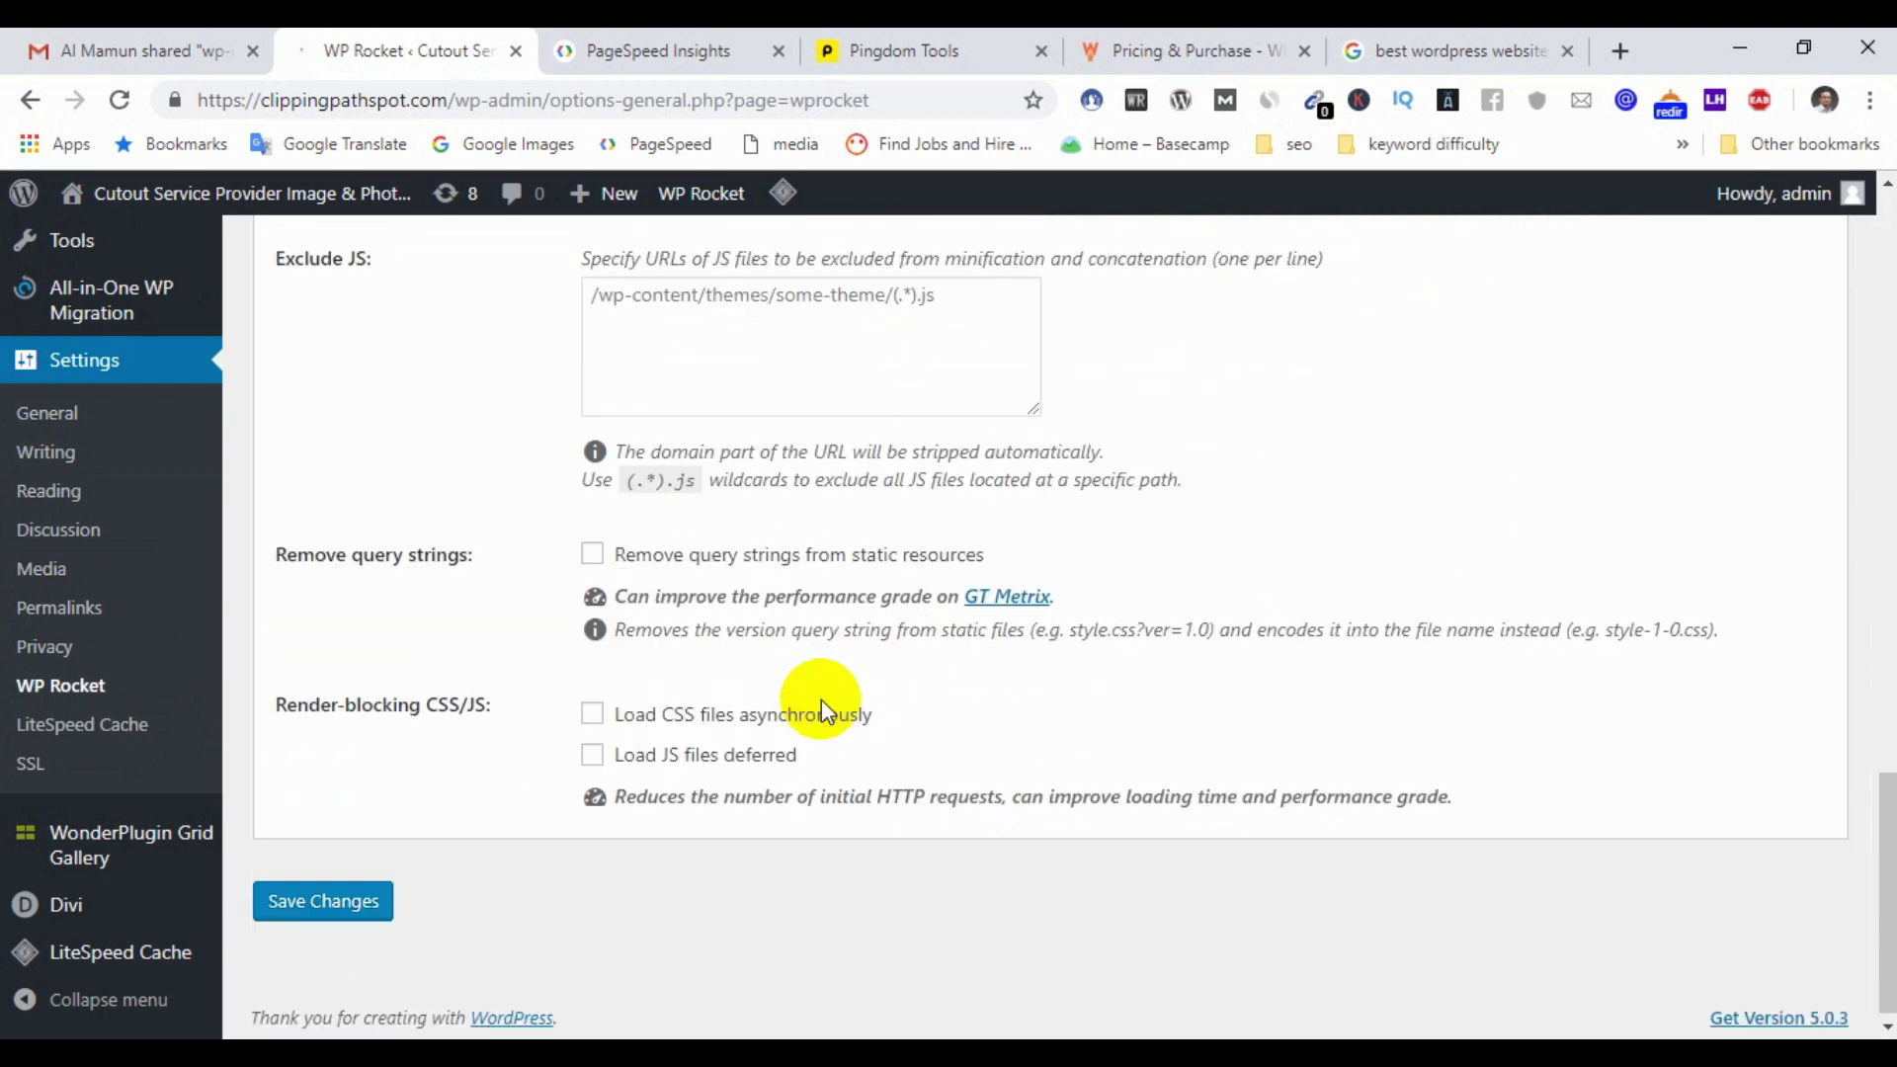
pyautogui.click(594, 551)
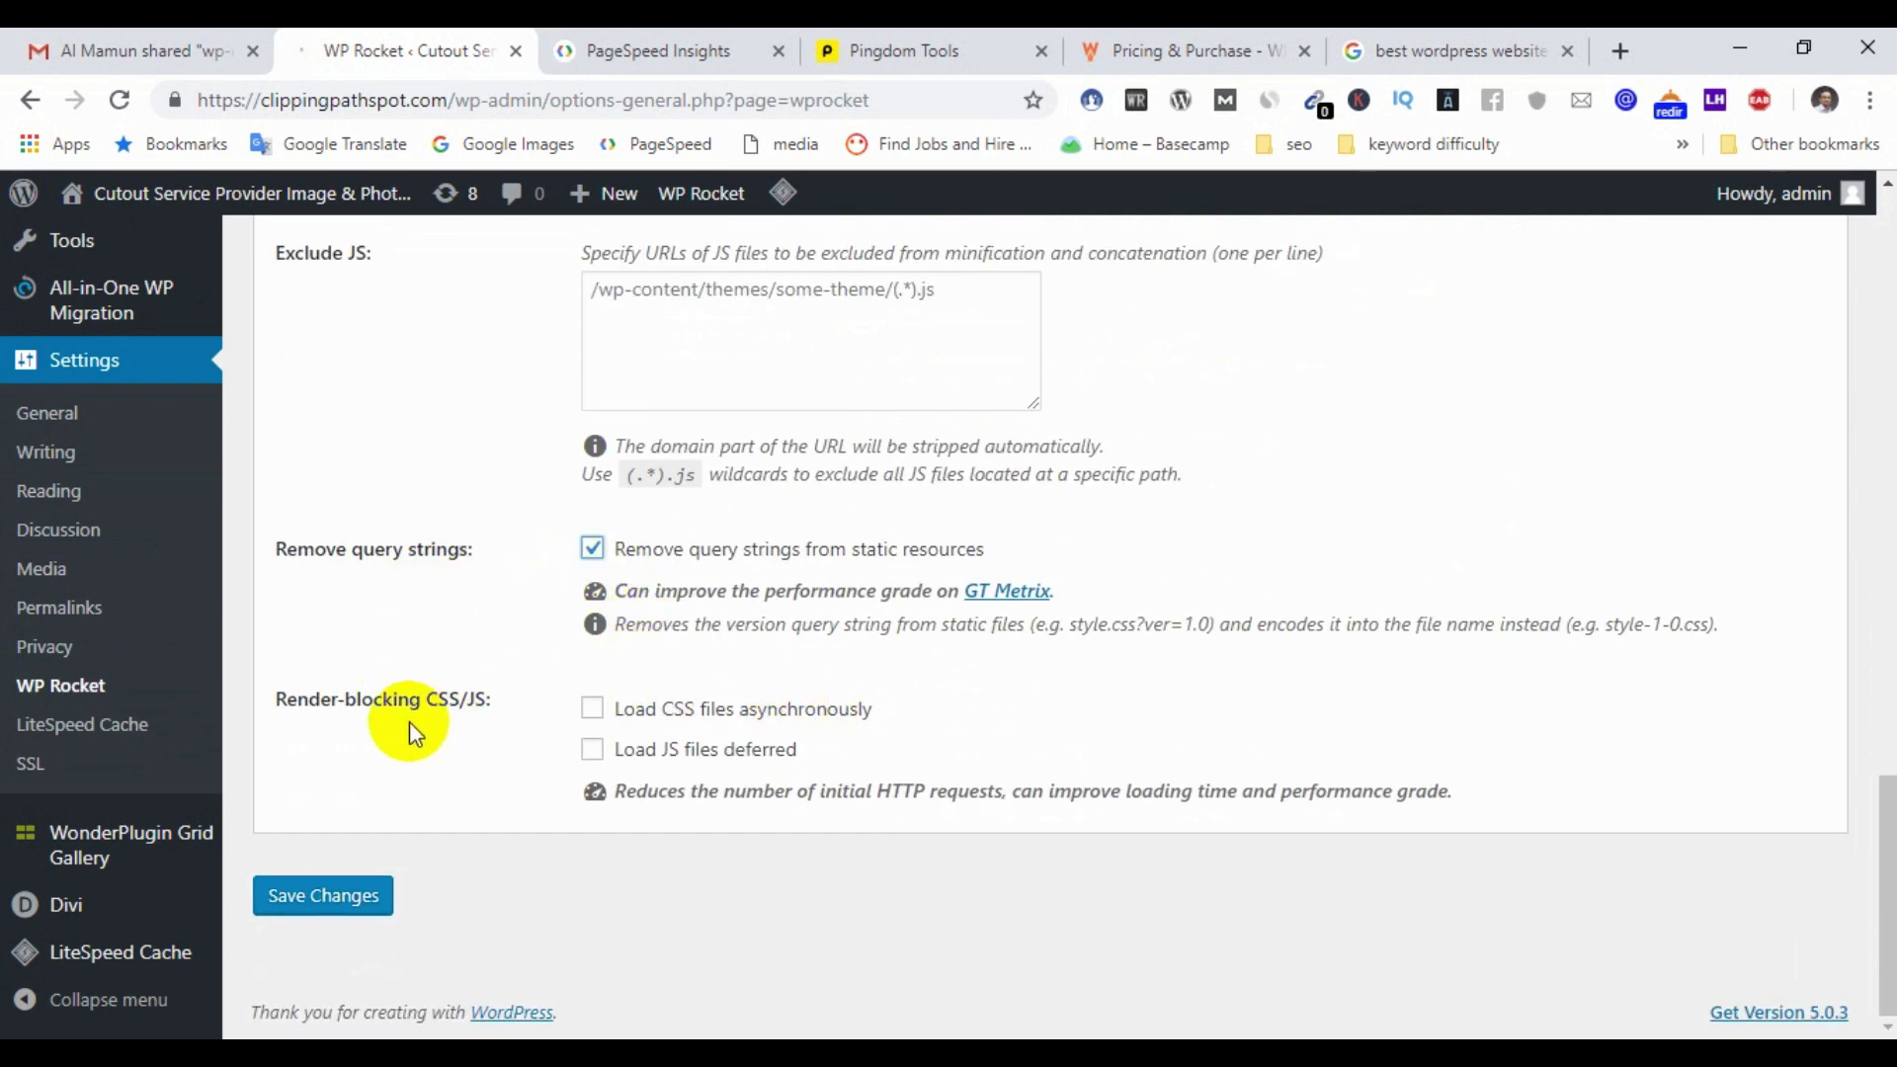
pyautogui.click(592, 709)
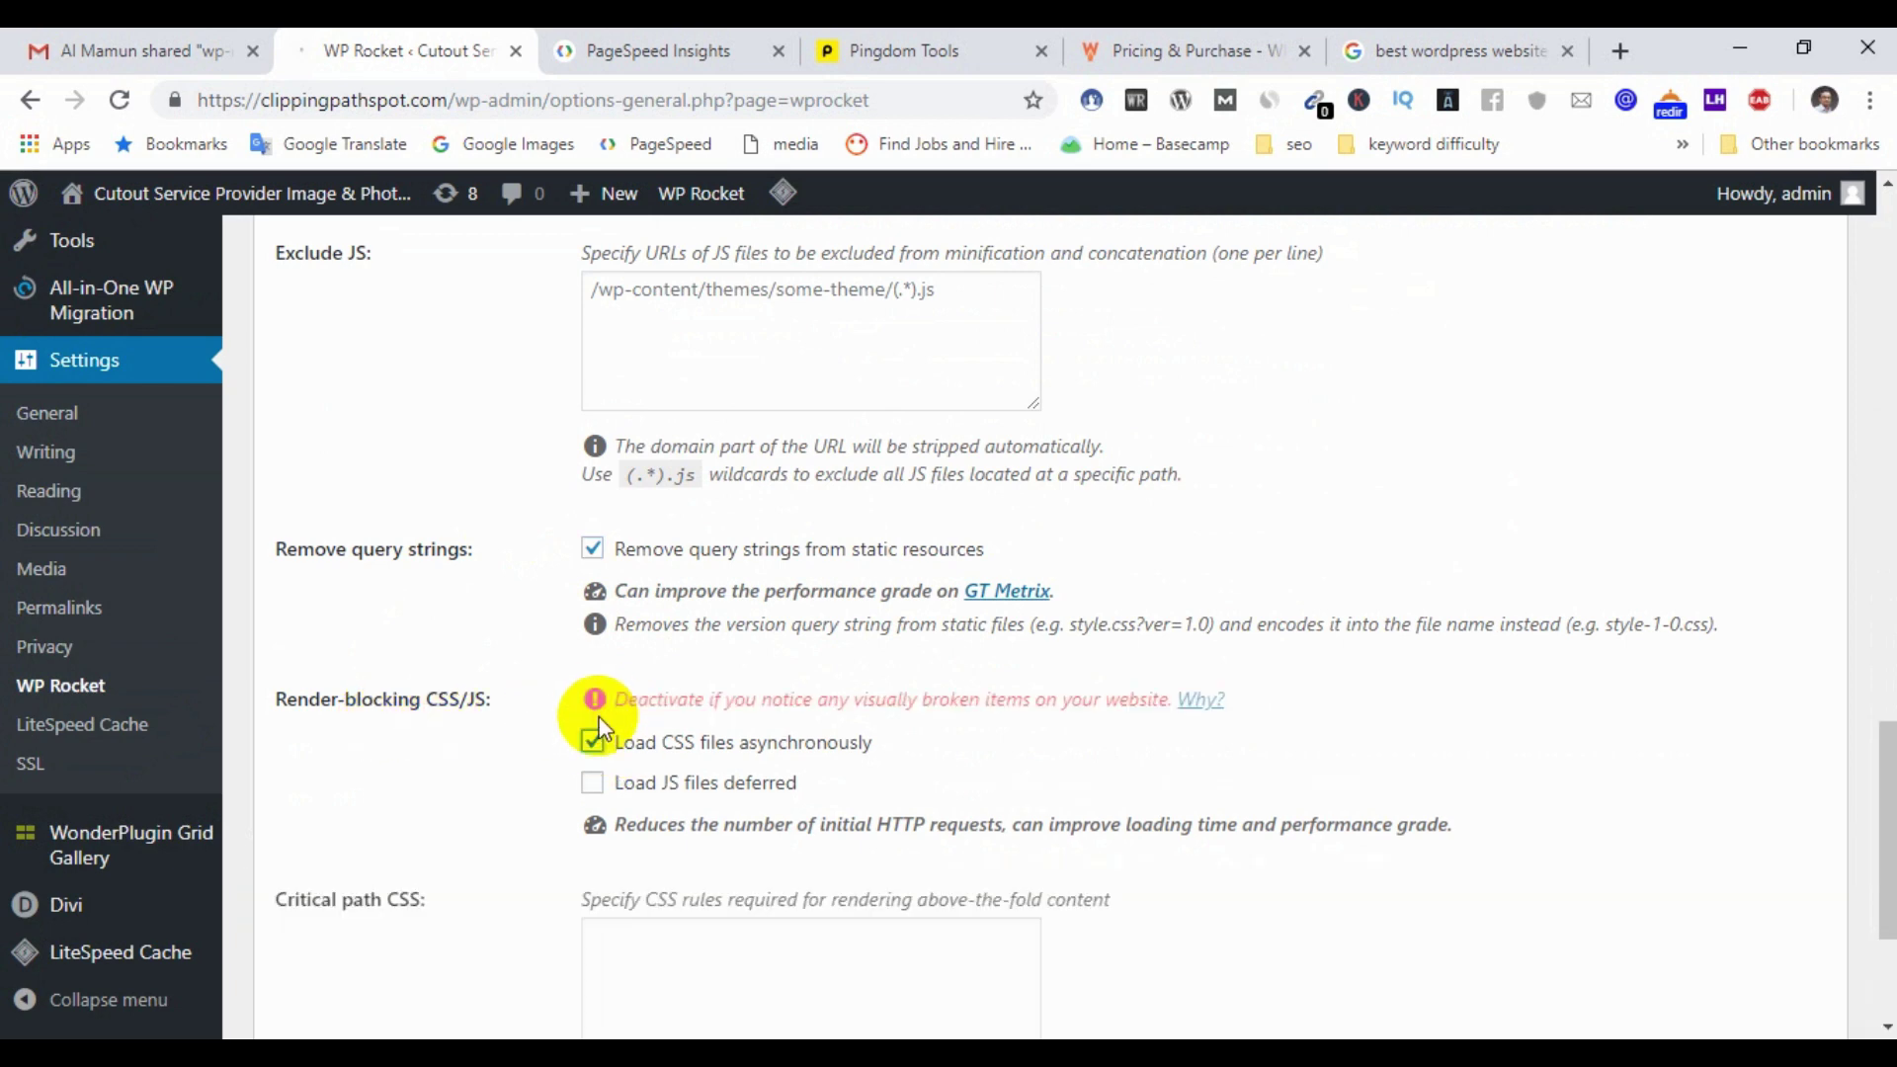
pyautogui.click(592, 783)
pyautogui.scroll(-4, 783, 791)
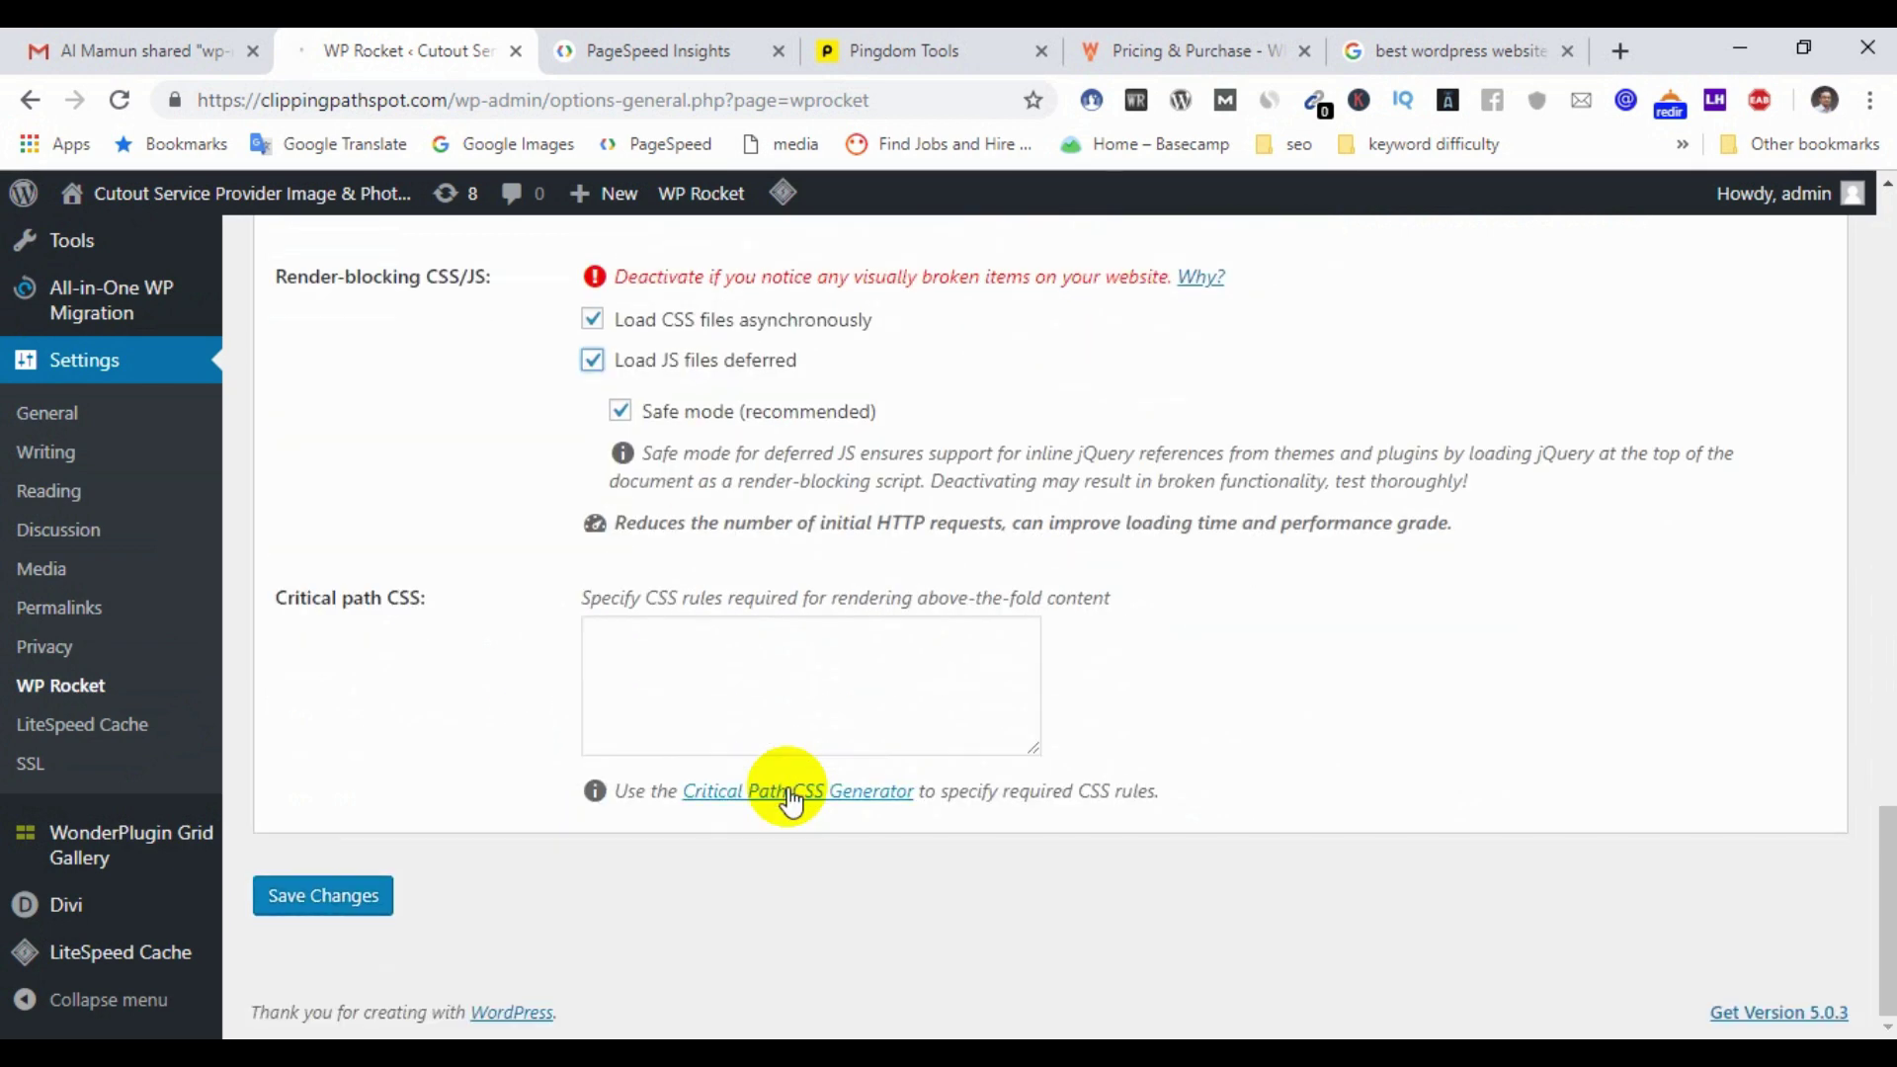
pyautogui.click(348, 895)
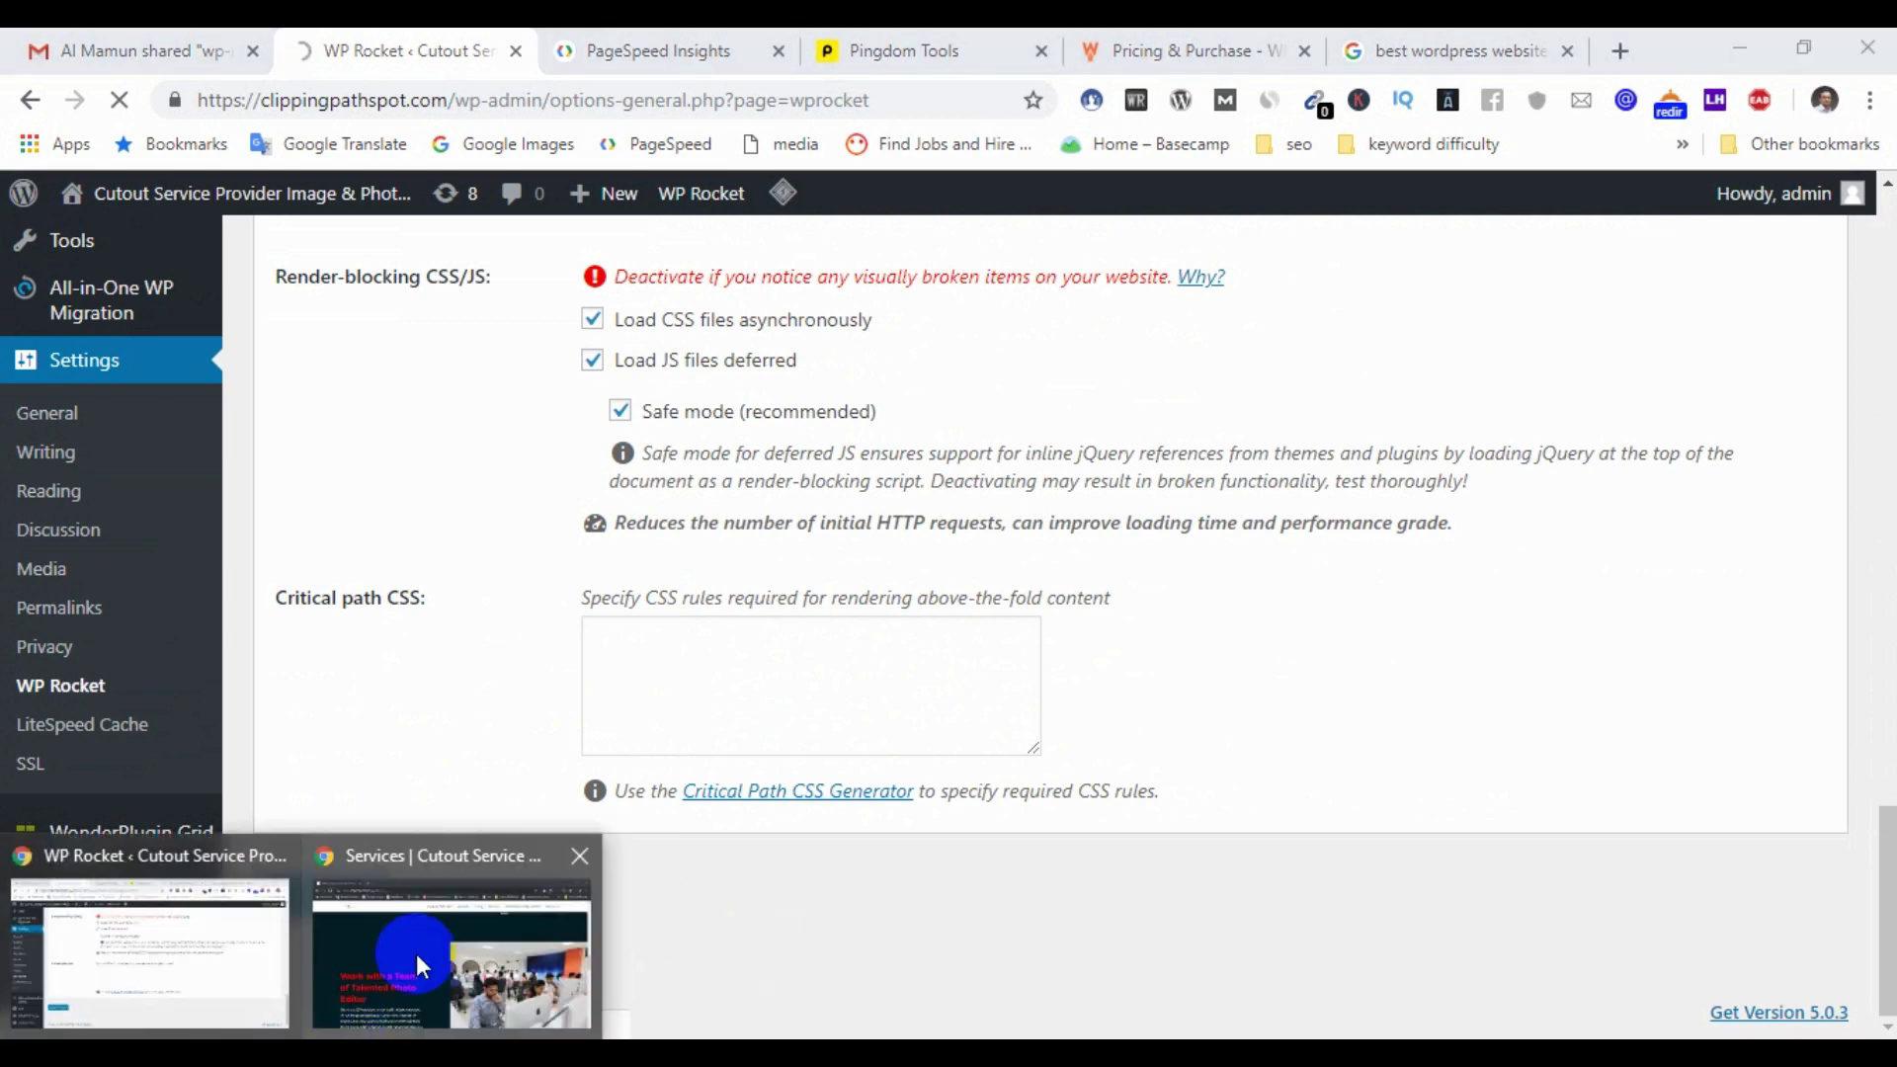
# Step: Reload clippingpathspot.com's Services page in the incognito Chrome window to see the cached version
pyautogui.click(416, 952)
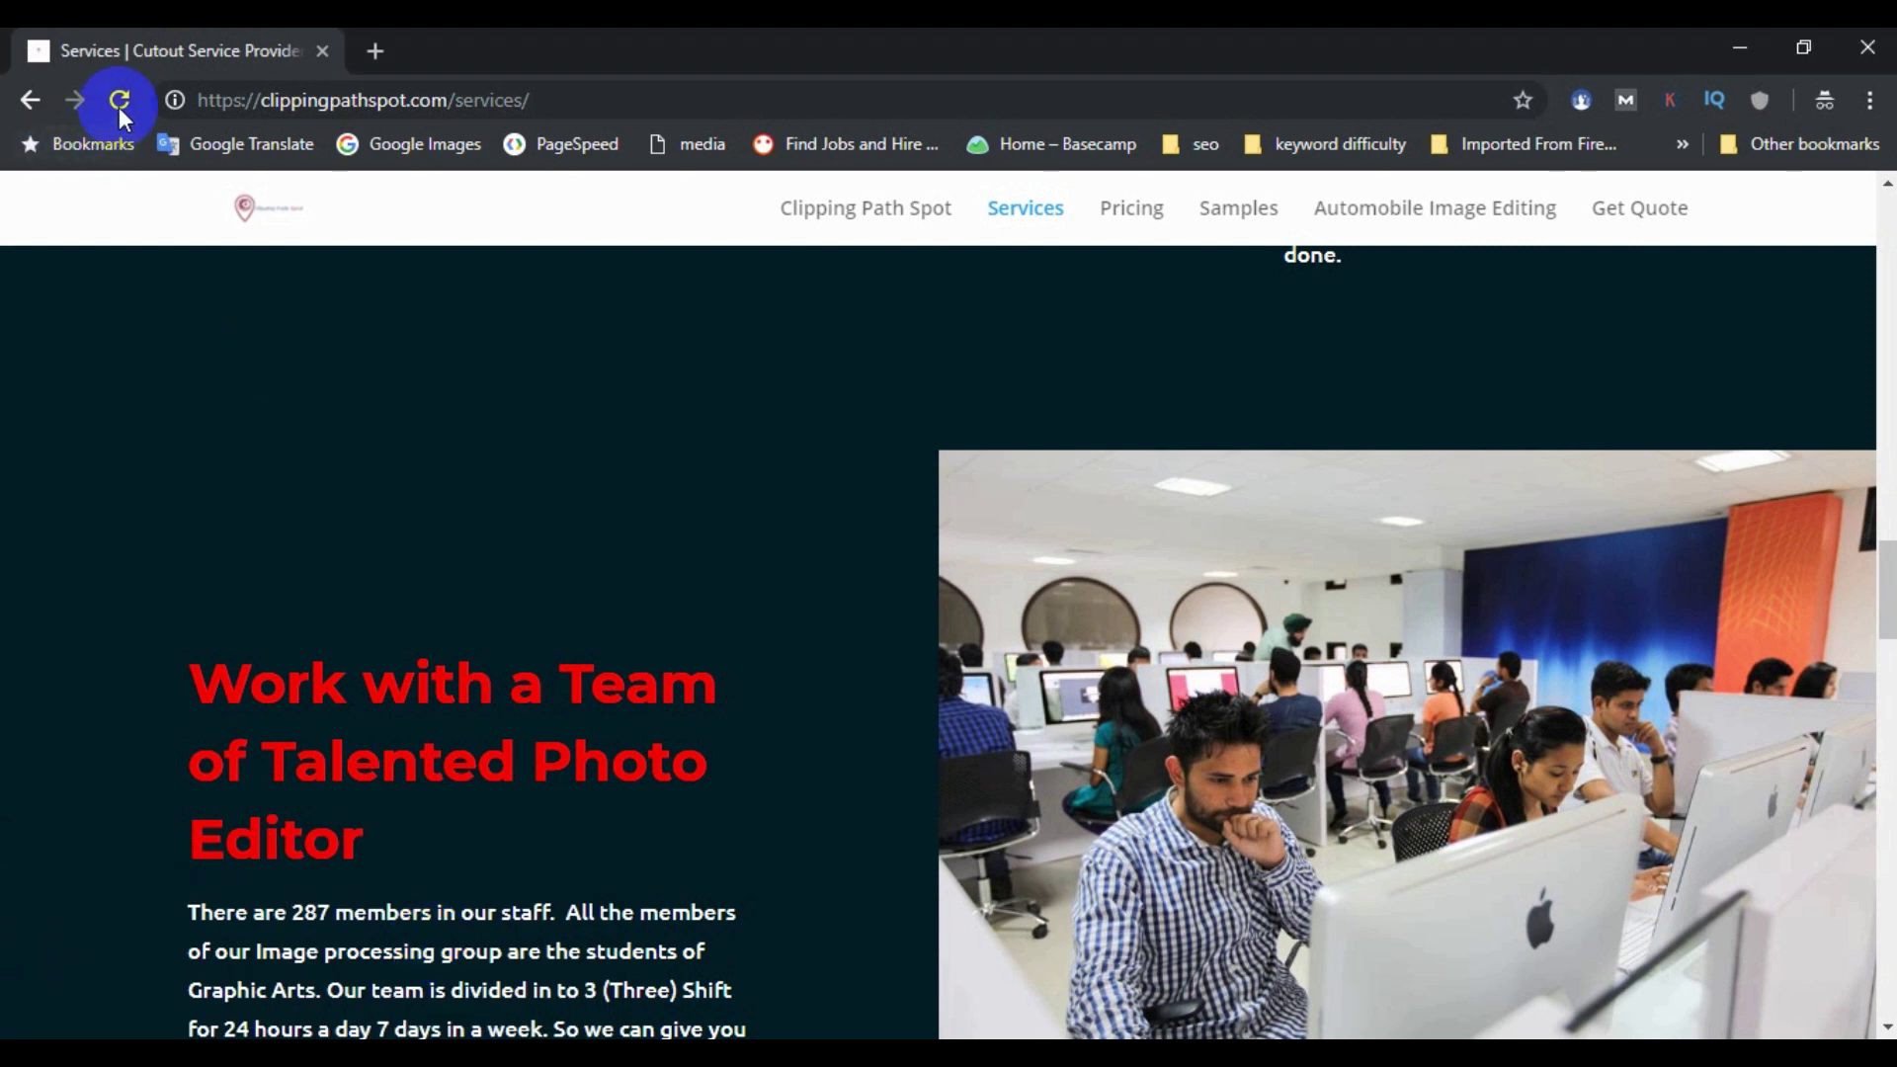
pyautogui.click(119, 100)
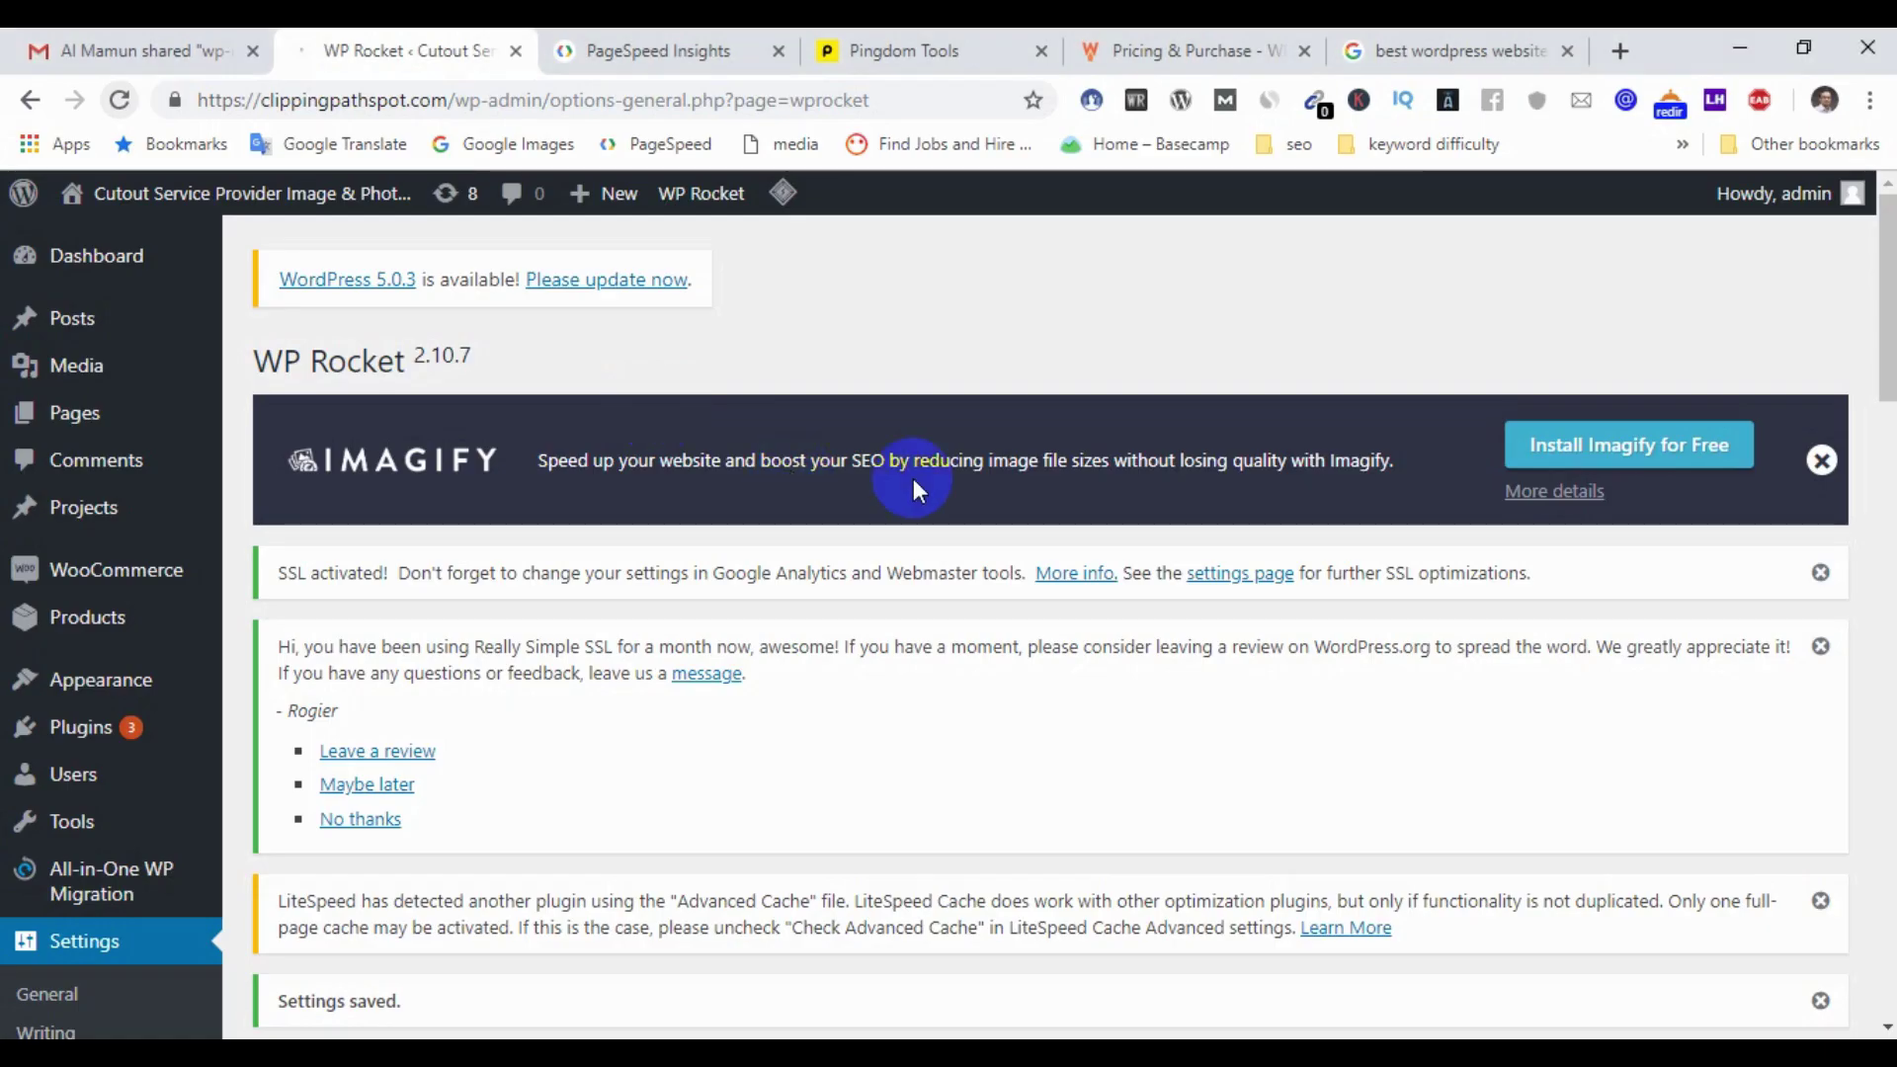
# Step: Look through WP Rocket's CDN options without changing anything
pyautogui.scroll(-4, 835, 566)
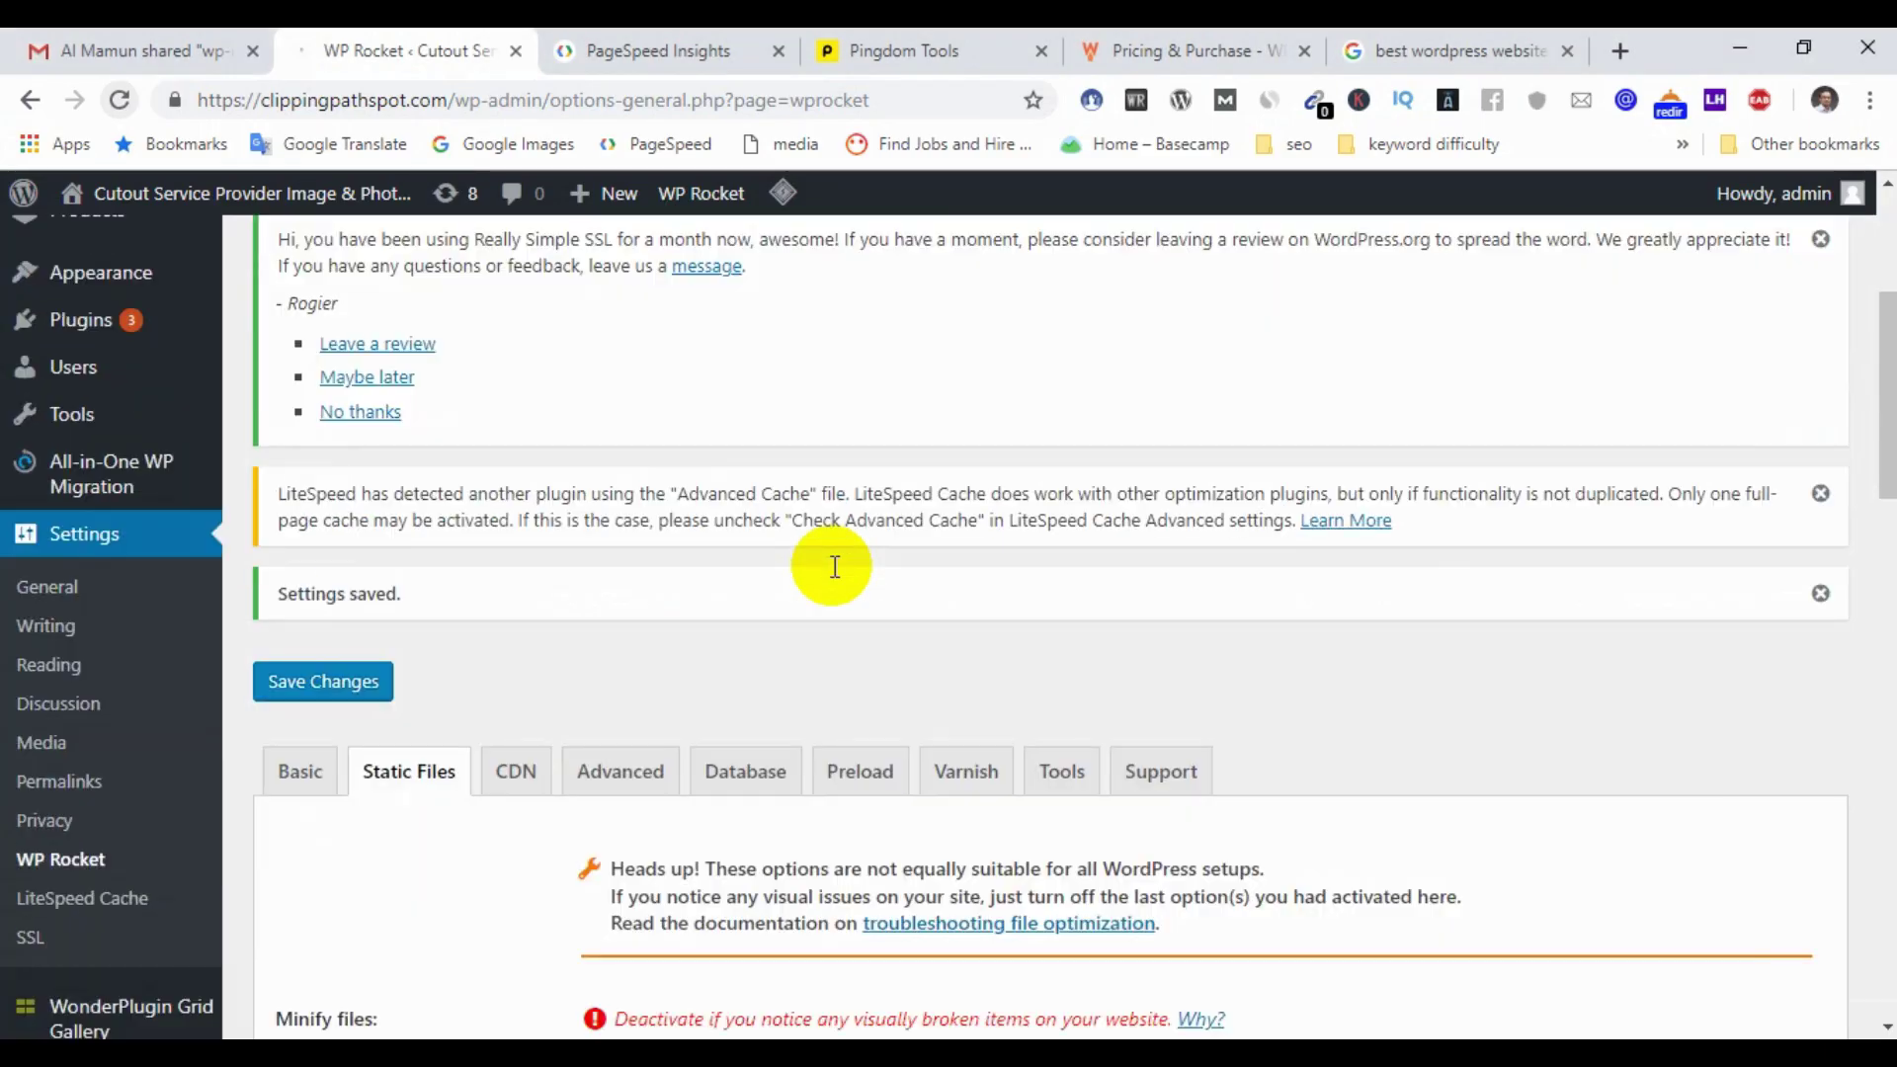
pyautogui.scroll(-3, 831, 566)
pyautogui.click(515, 494)
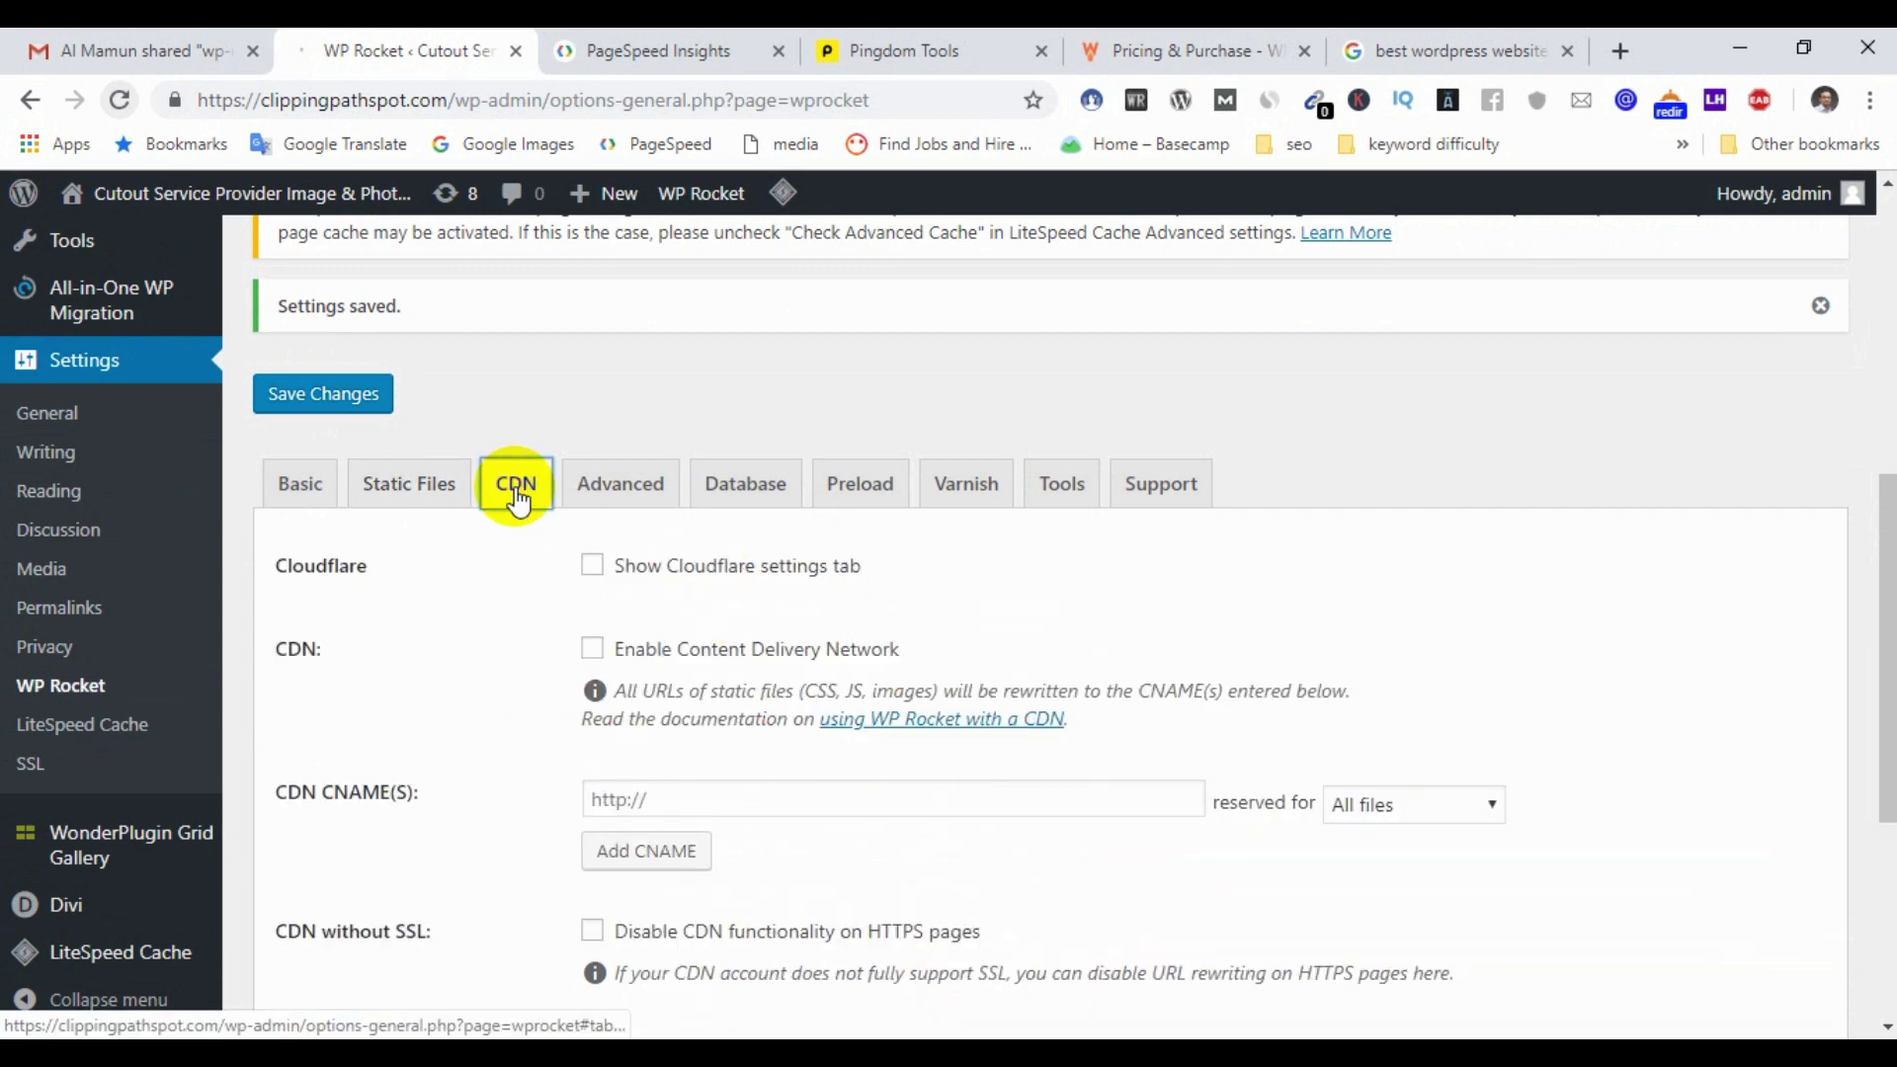
pyautogui.scroll(-3, 532, 370)
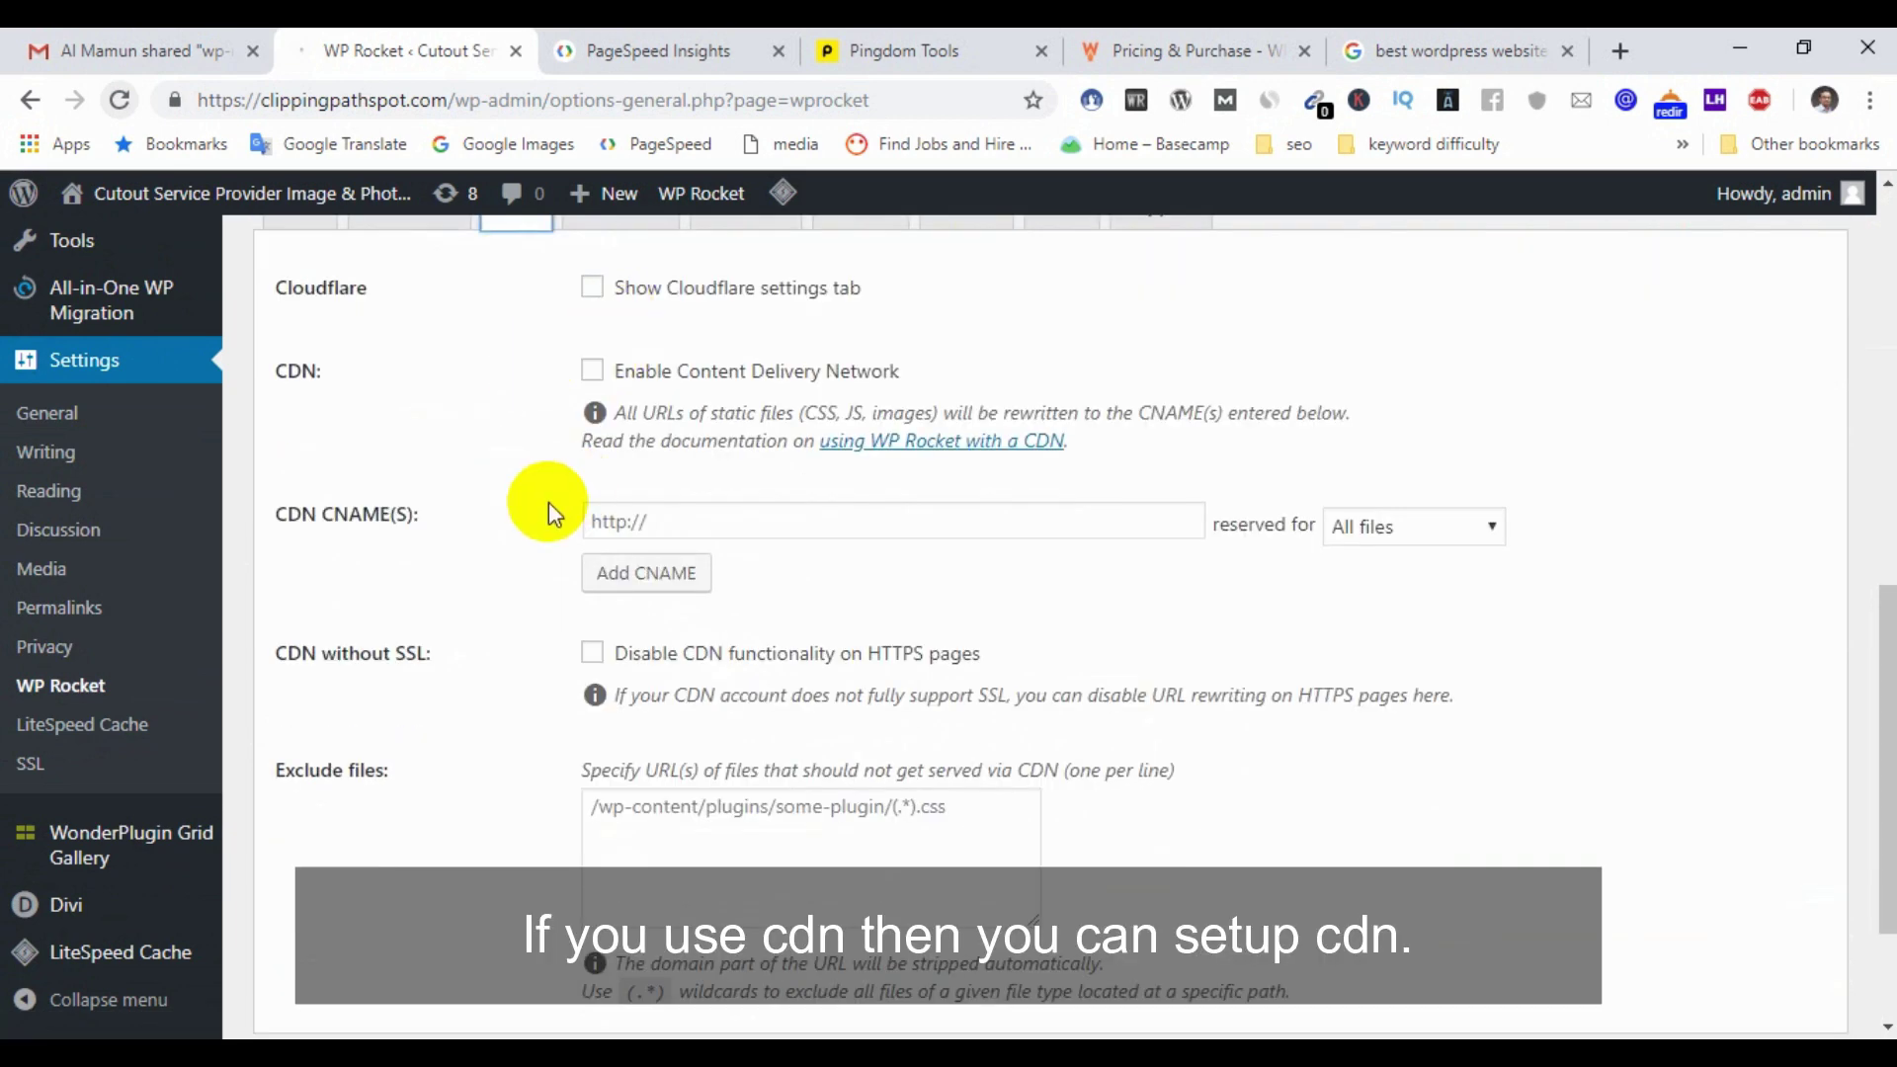
pyautogui.scroll(-2, 534, 632)
pyautogui.scroll(3, 939, 578)
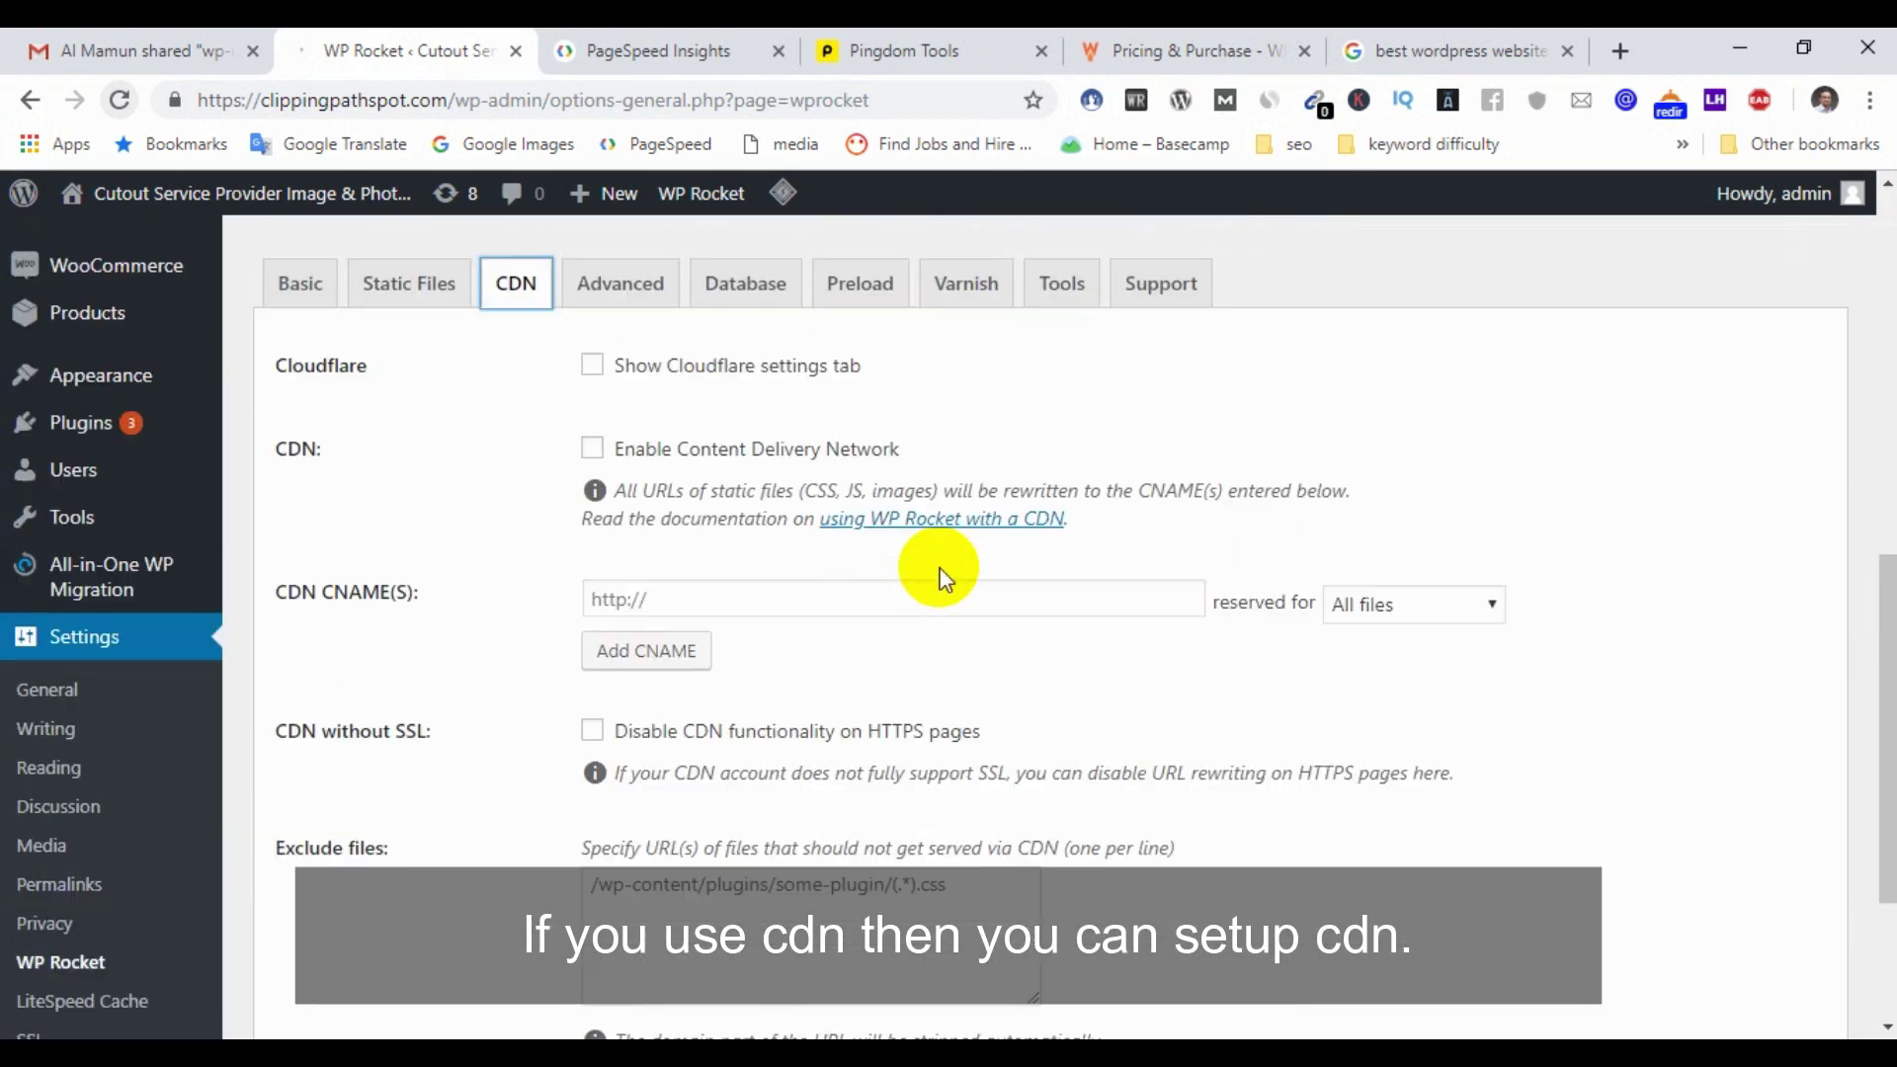
pyautogui.scroll(3, 939, 578)
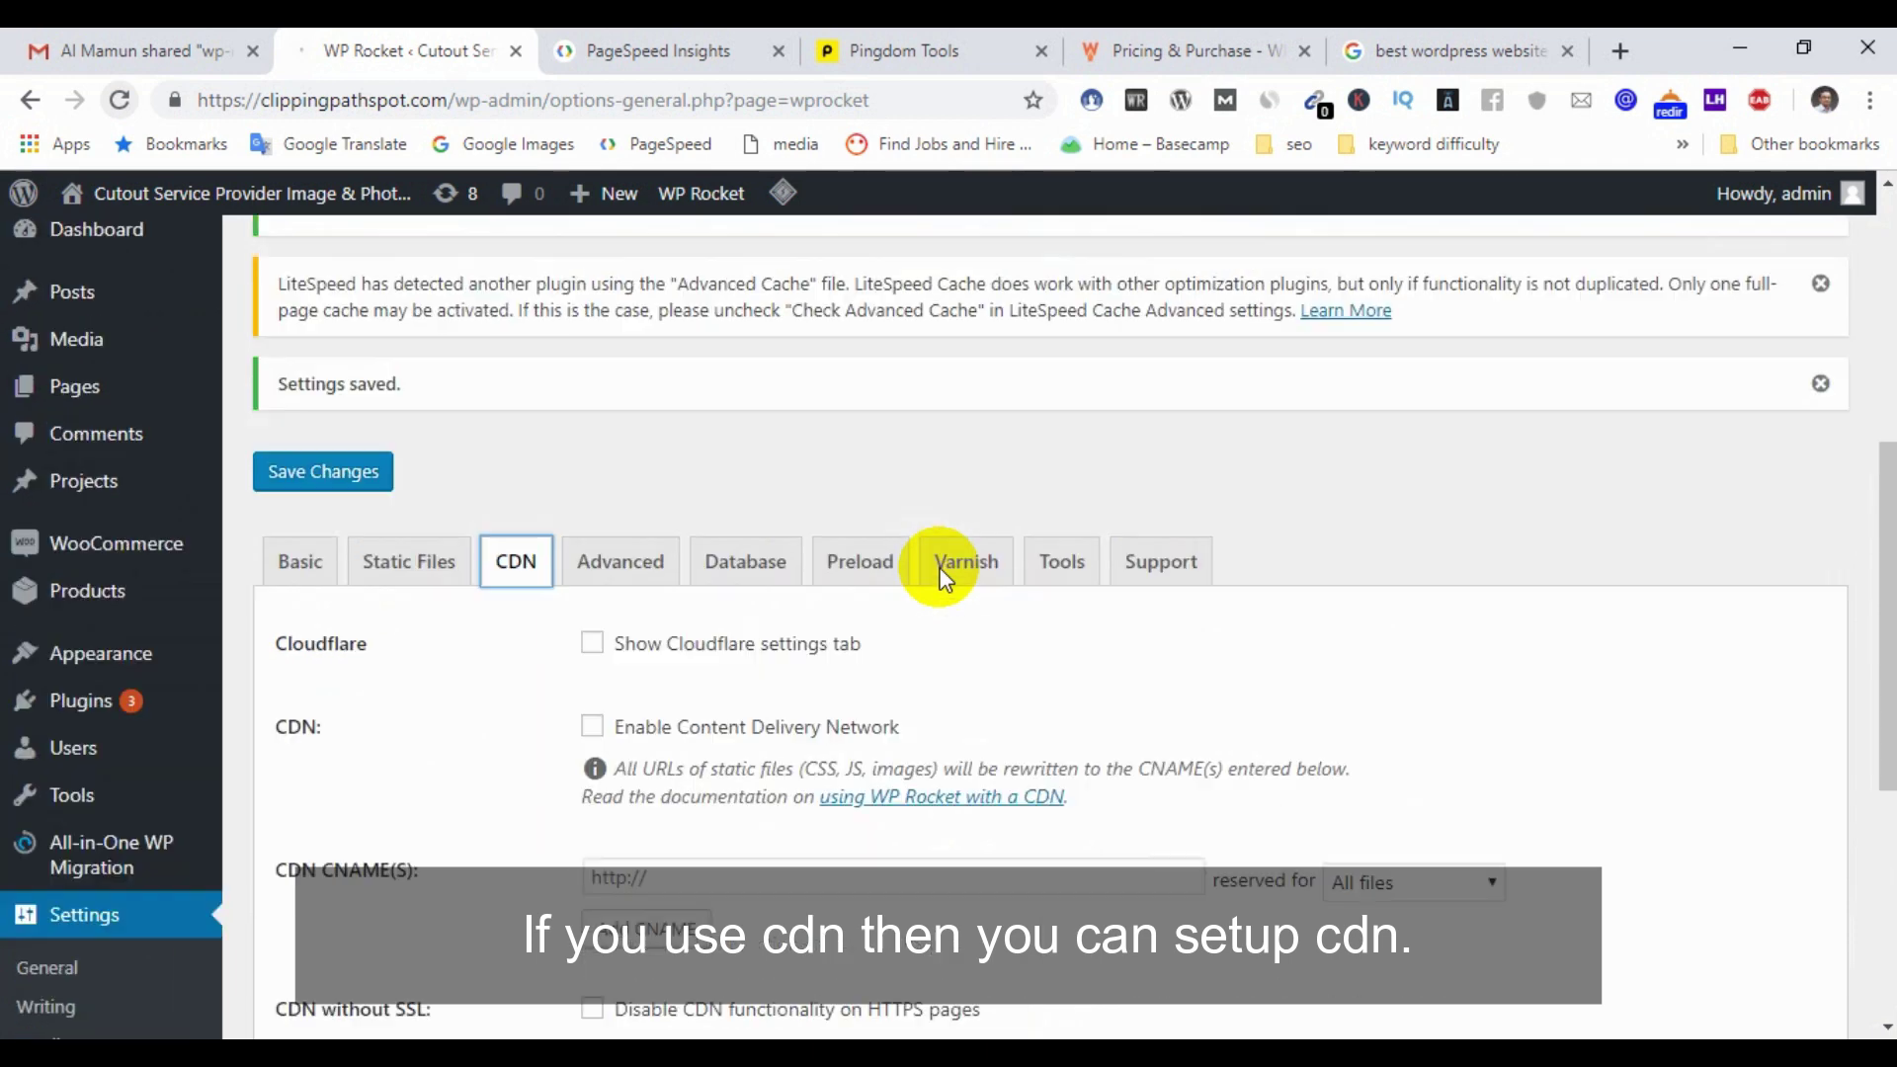
# Step: Review the Advanced tab's cache-exclusion fields, leaving them unchanged
pyautogui.click(628, 576)
pyautogui.scroll(-8, 638, 613)
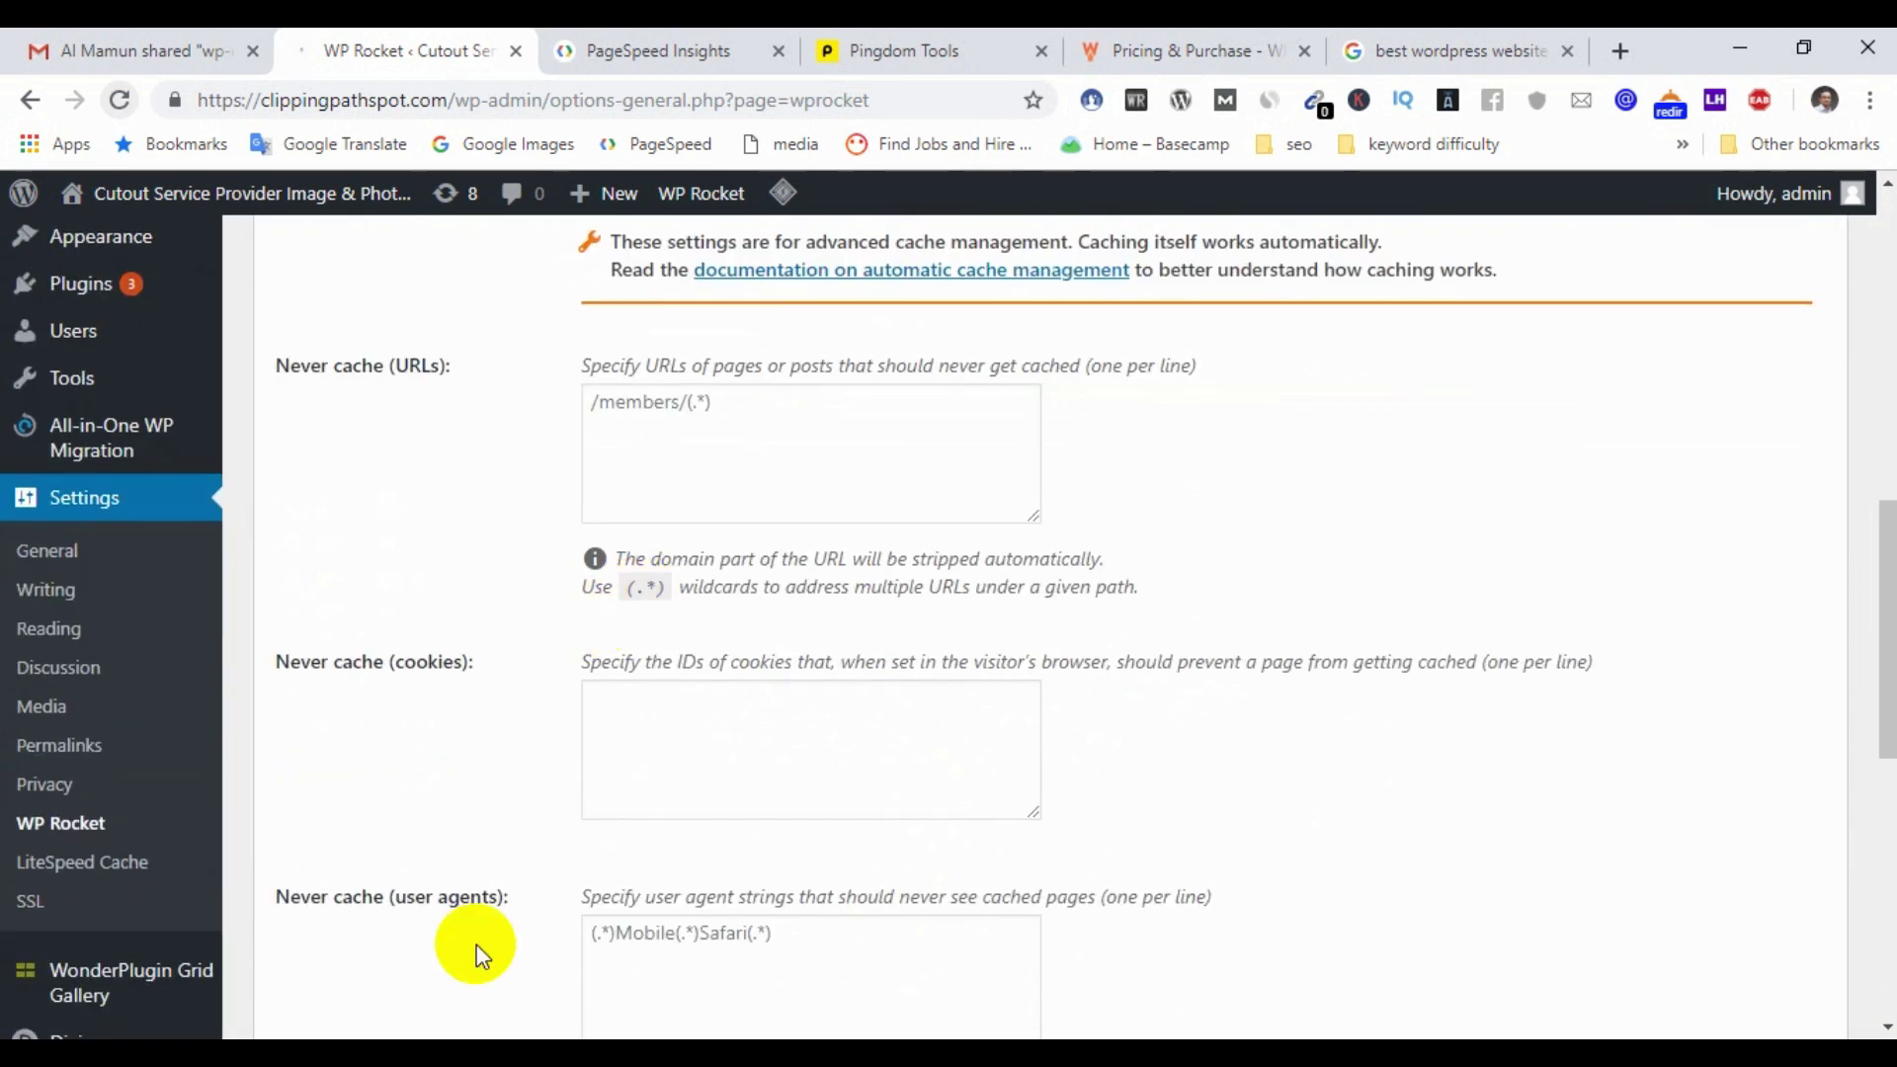
pyautogui.scroll(-4, 635, 732)
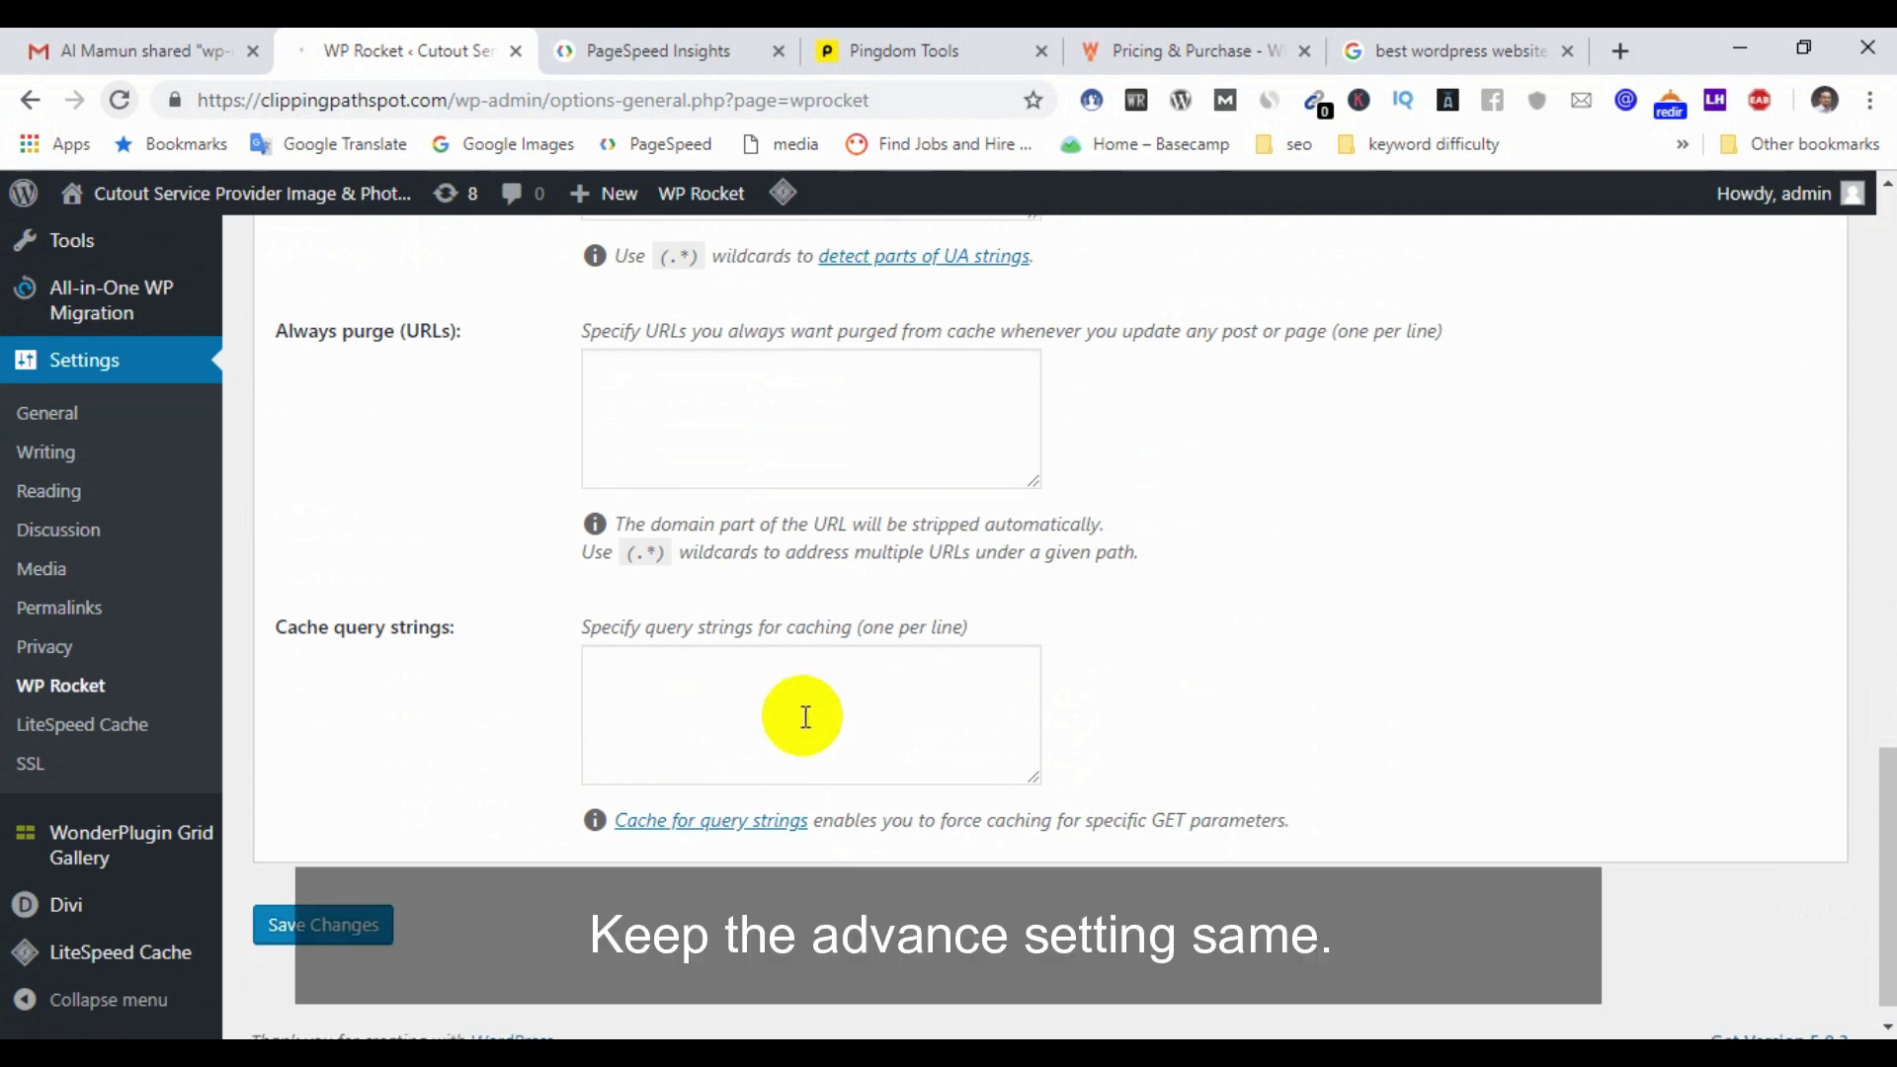
pyautogui.scroll(7, 934, 624)
pyautogui.scroll(7, 929, 612)
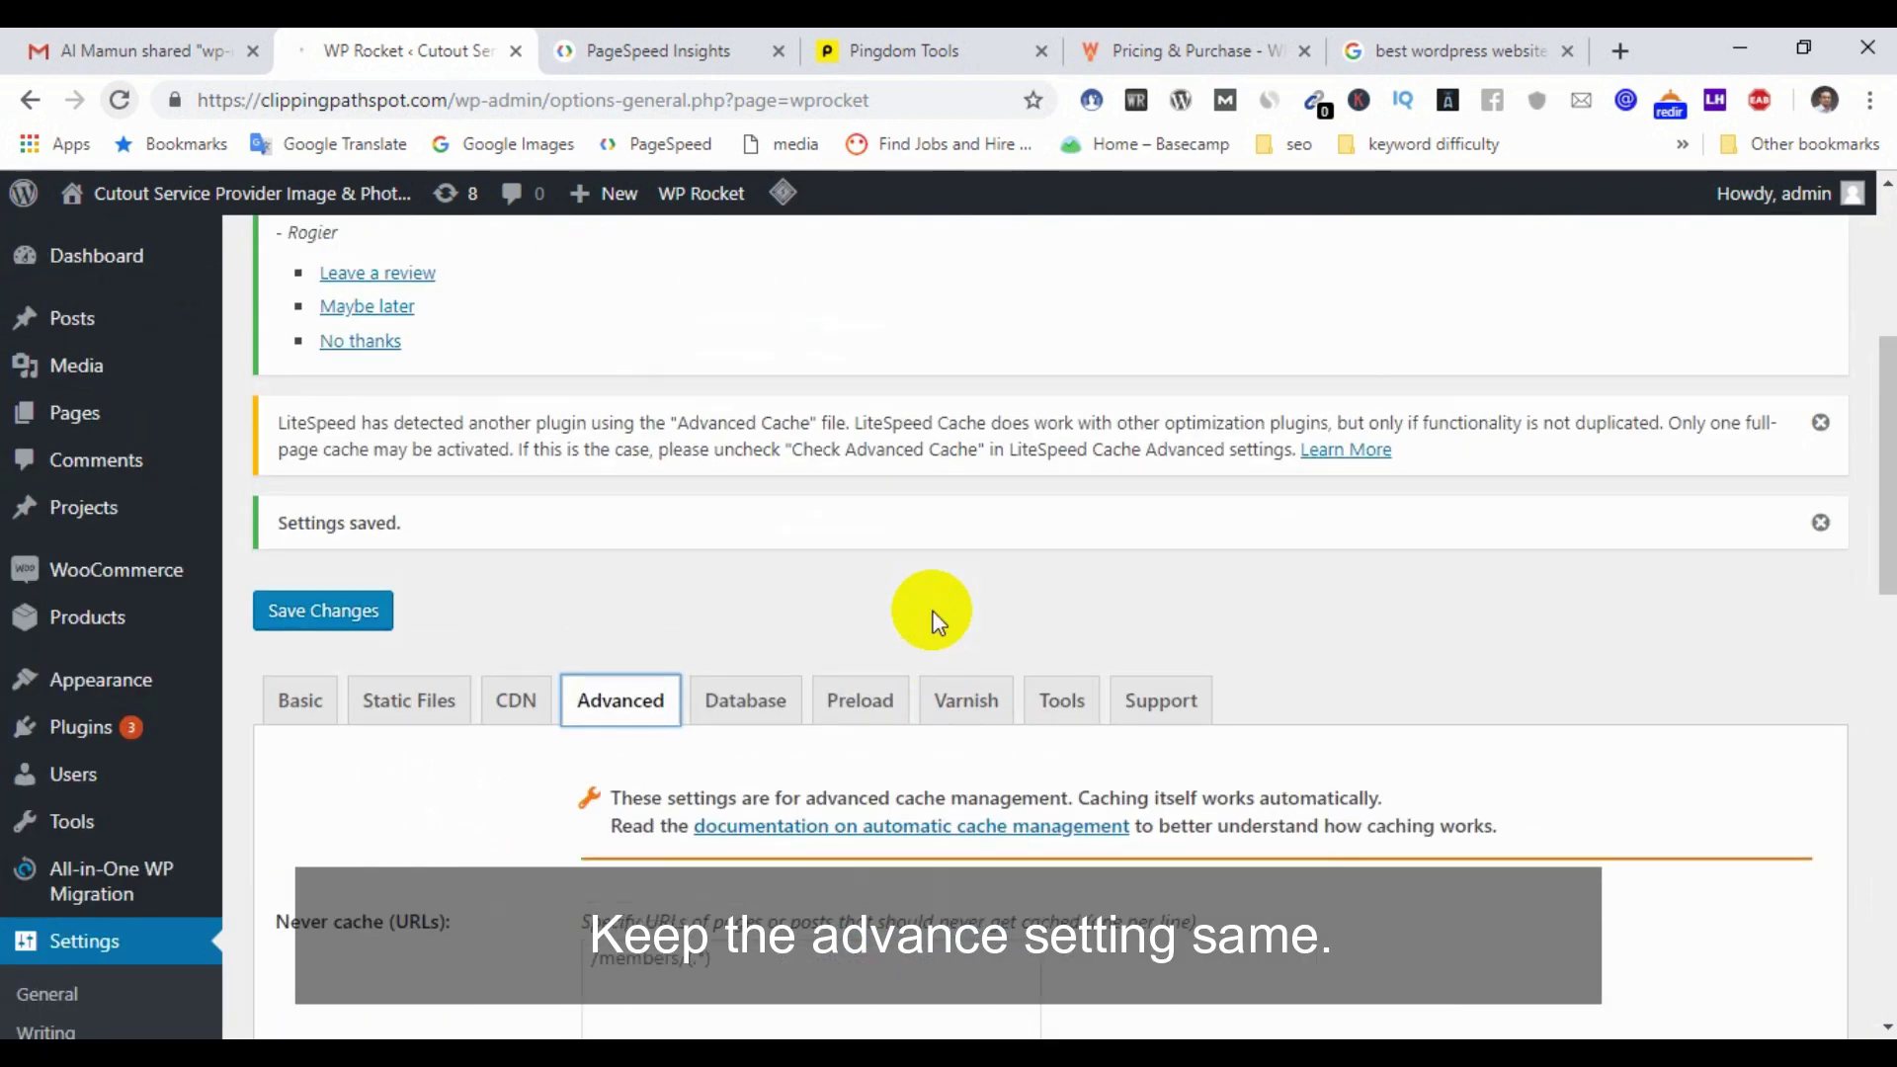
# Step: Run 'Save and optimize' from WP Rocket's Database tab with all cleanup options left unchecked
pyautogui.click(748, 700)
pyautogui.scroll(-4, 894, 565)
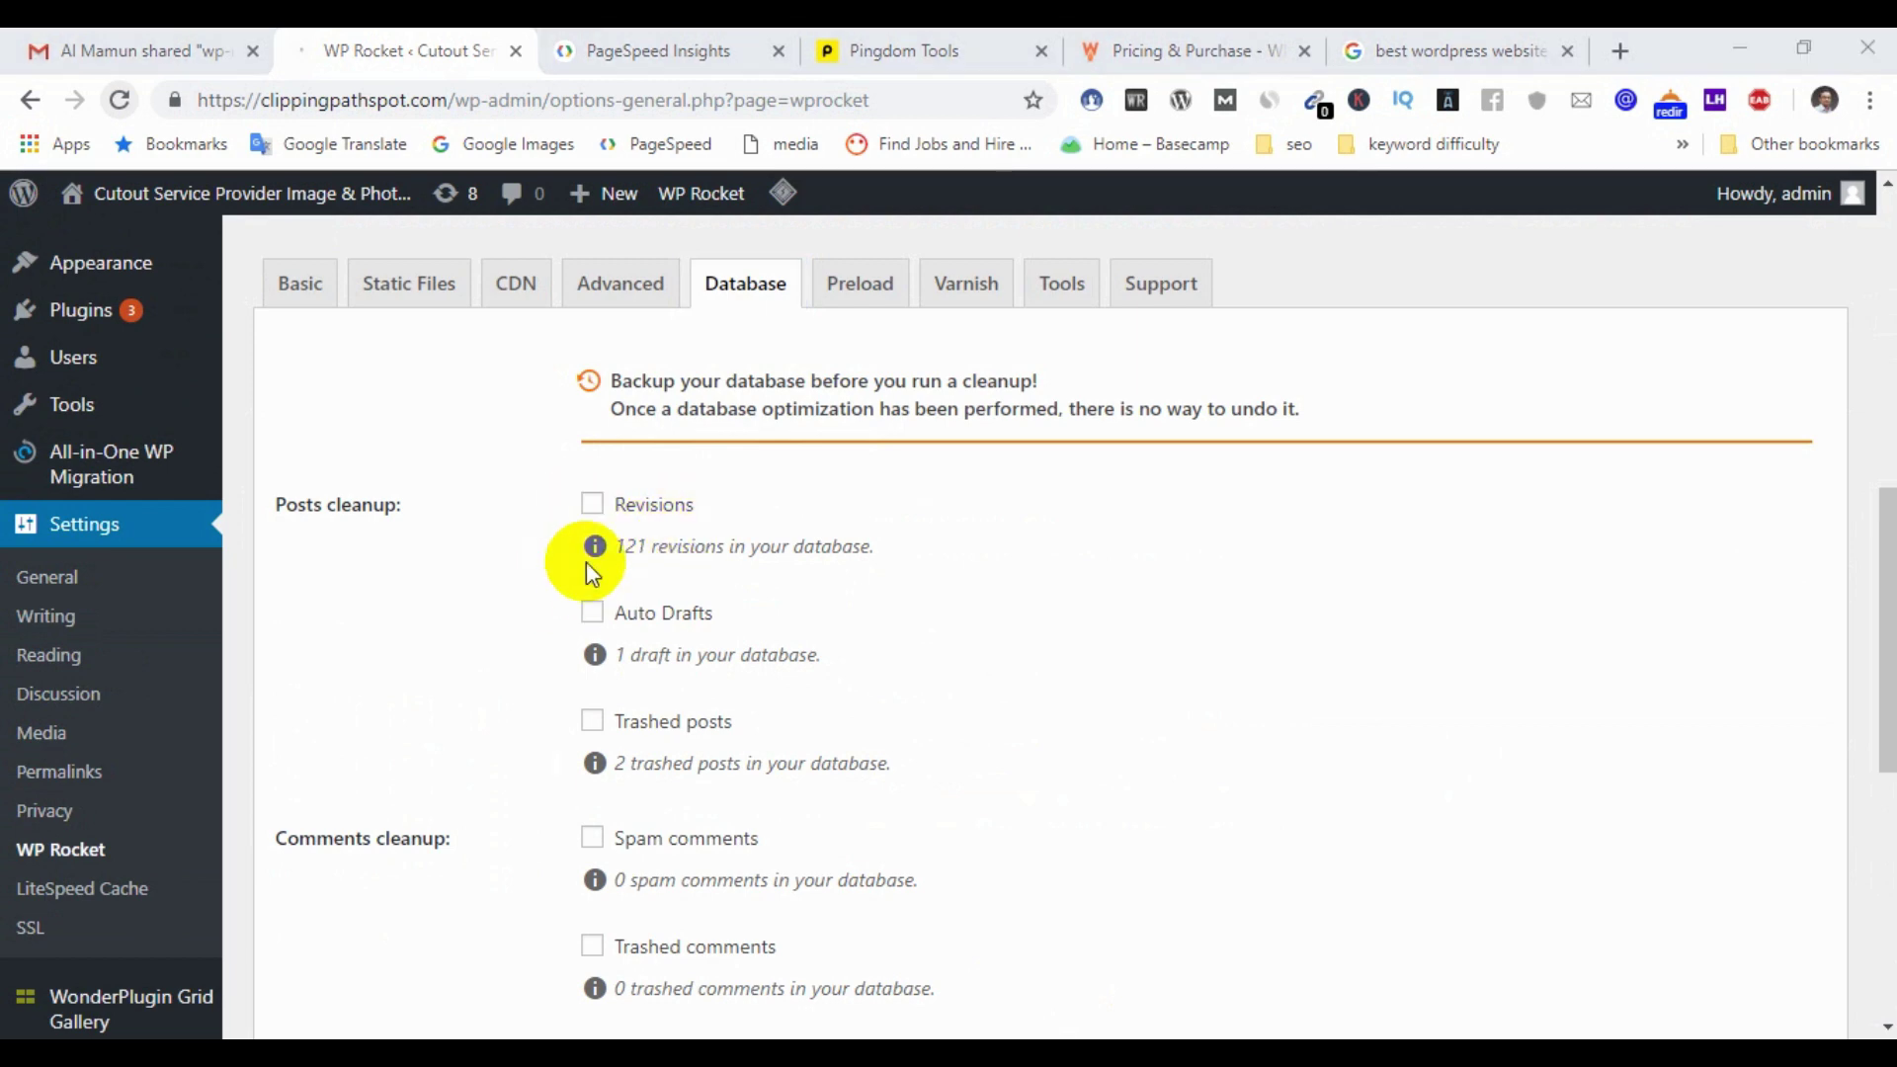
pyautogui.scroll(-1, 633, 593)
pyautogui.scroll(-3, 660, 614)
pyautogui.scroll(-4, 603, 593)
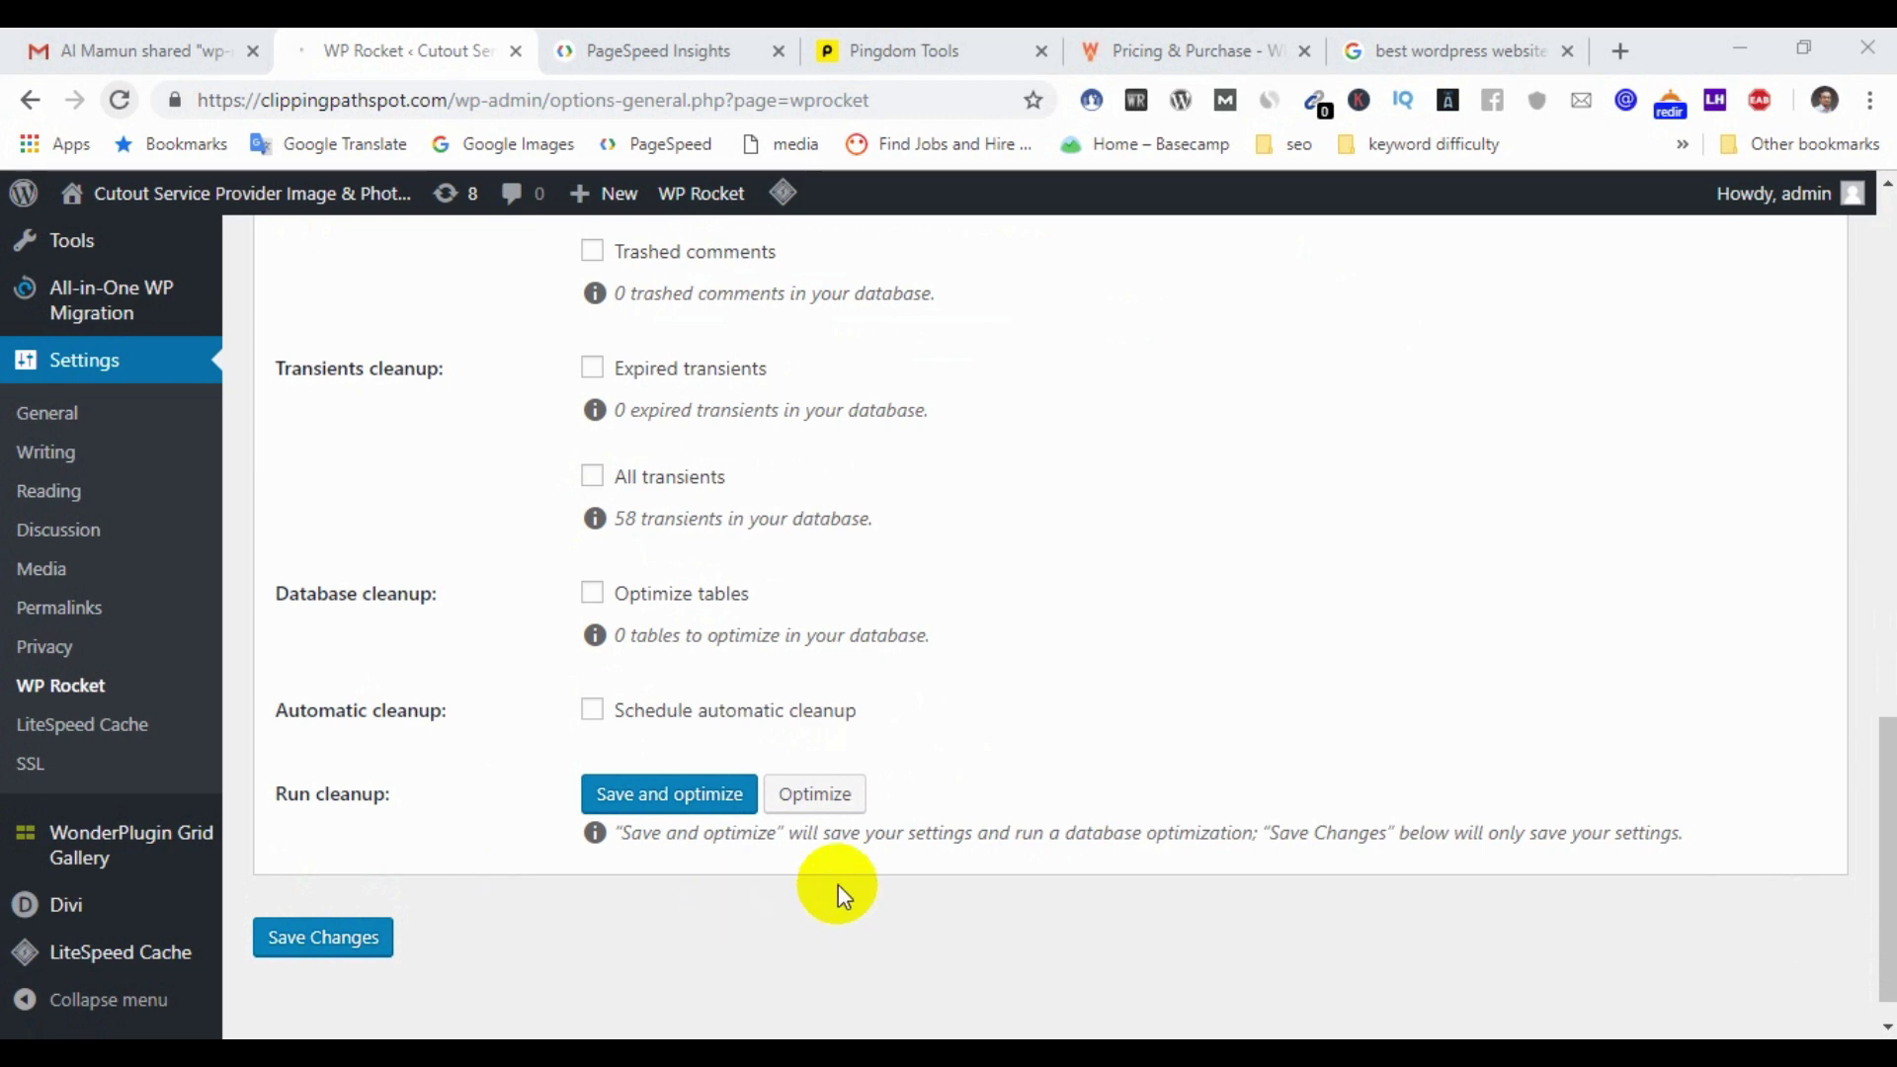
pyautogui.click(753, 795)
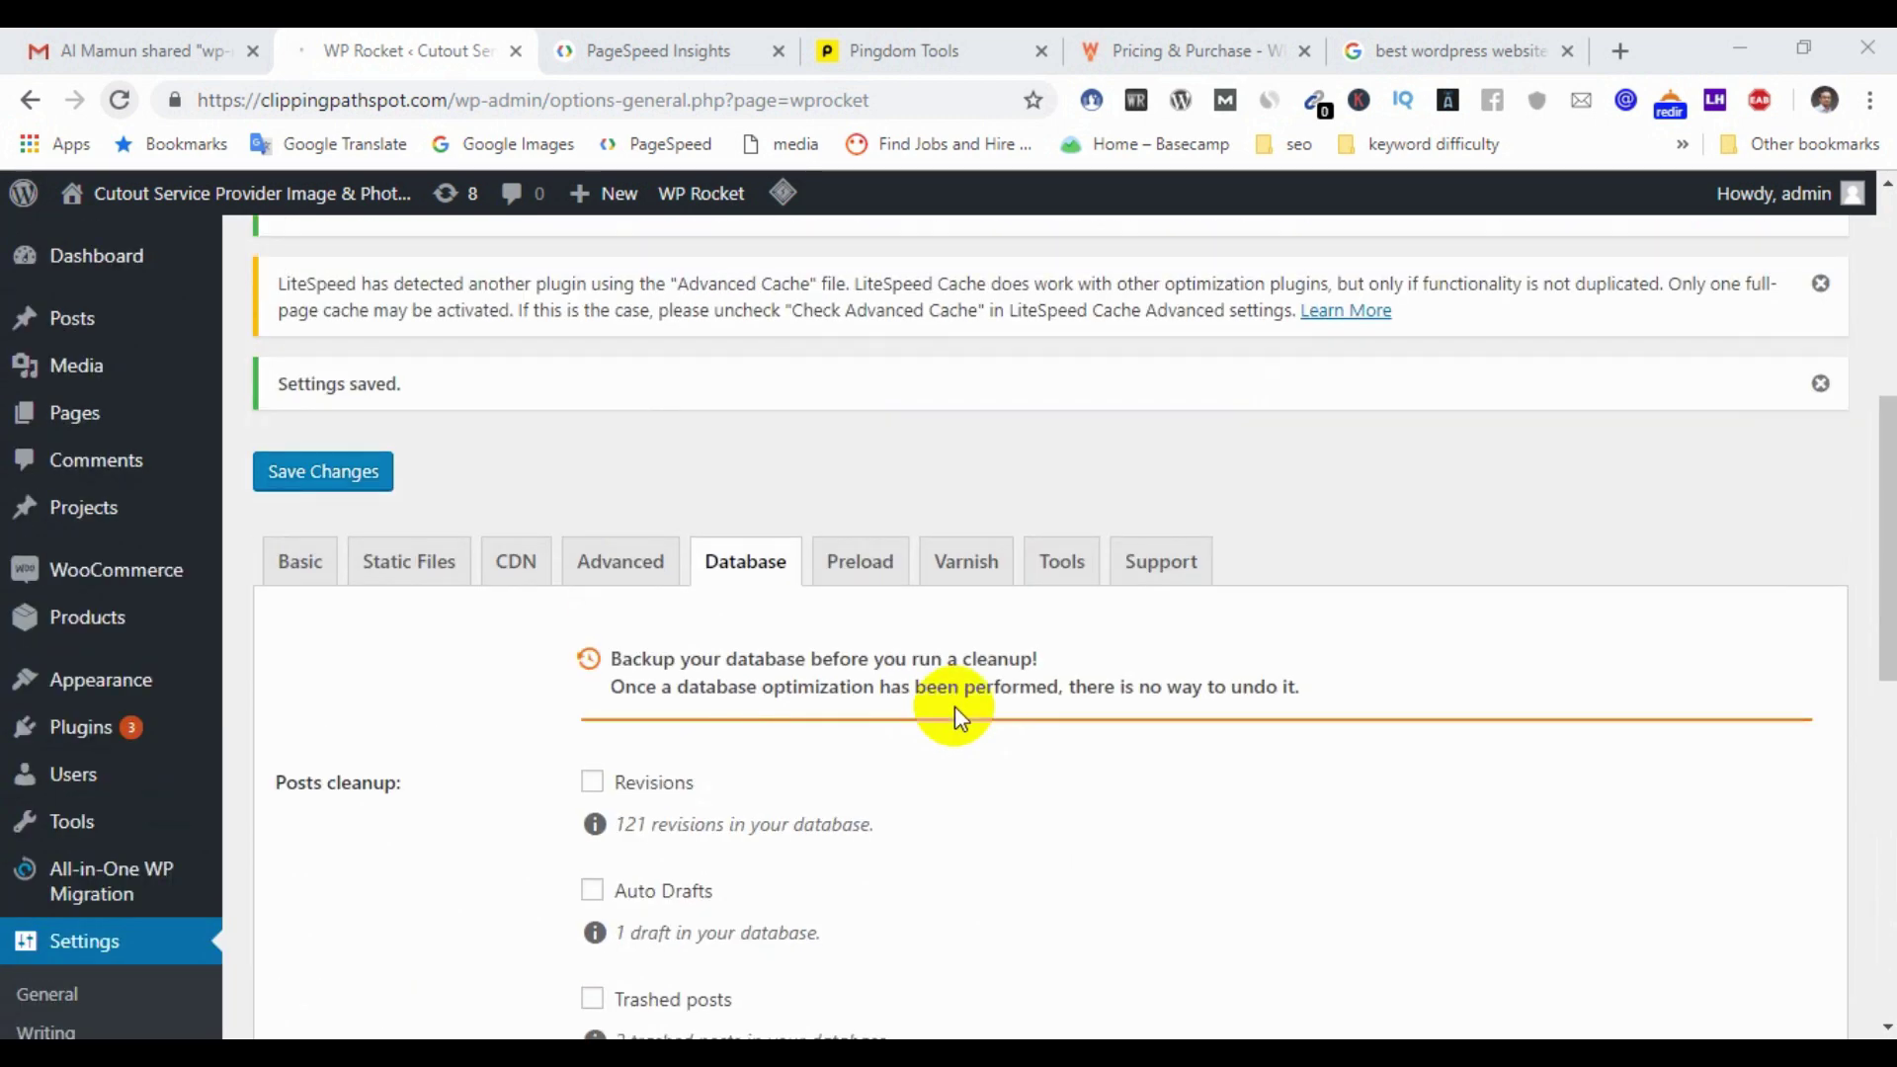
# Step: Review the Preload options unchanged, then show the Varnish tab with automatic purging unchecked
pyautogui.click(865, 562)
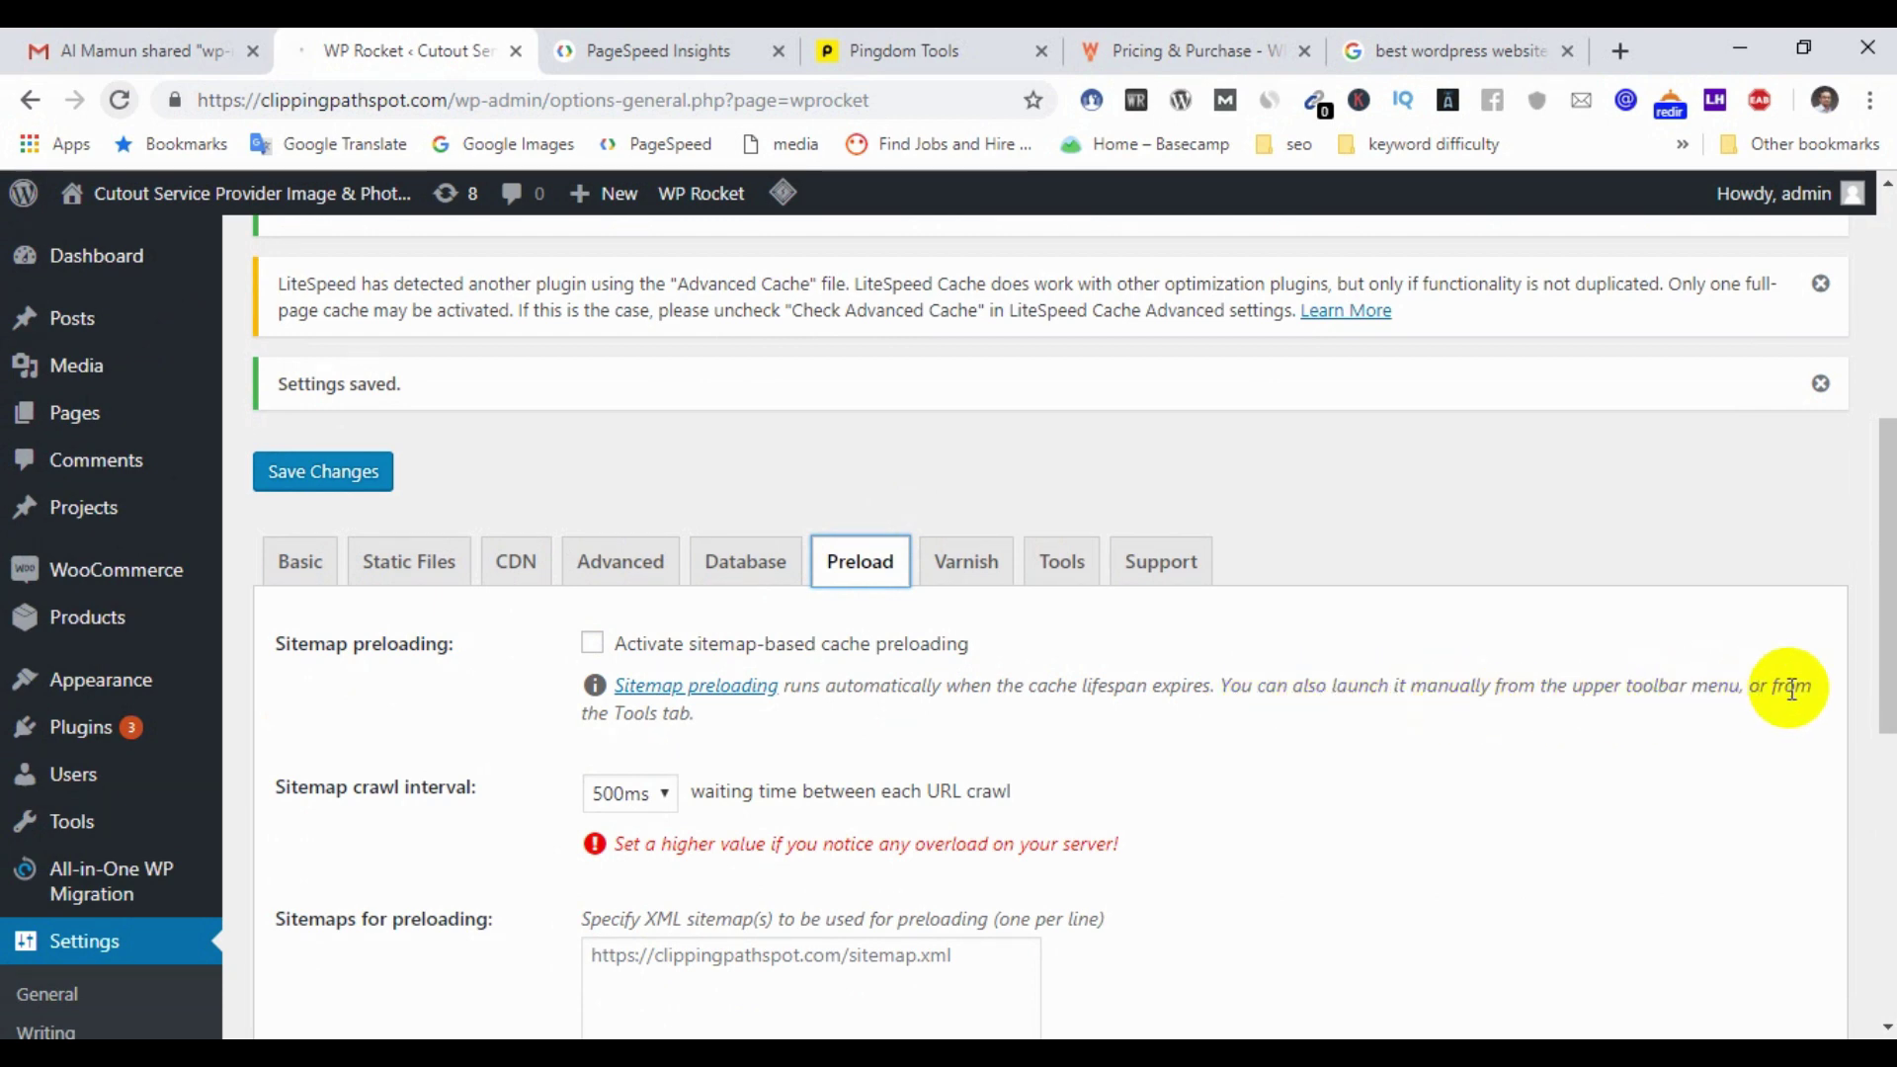
pyautogui.scroll(-7, 614, 672)
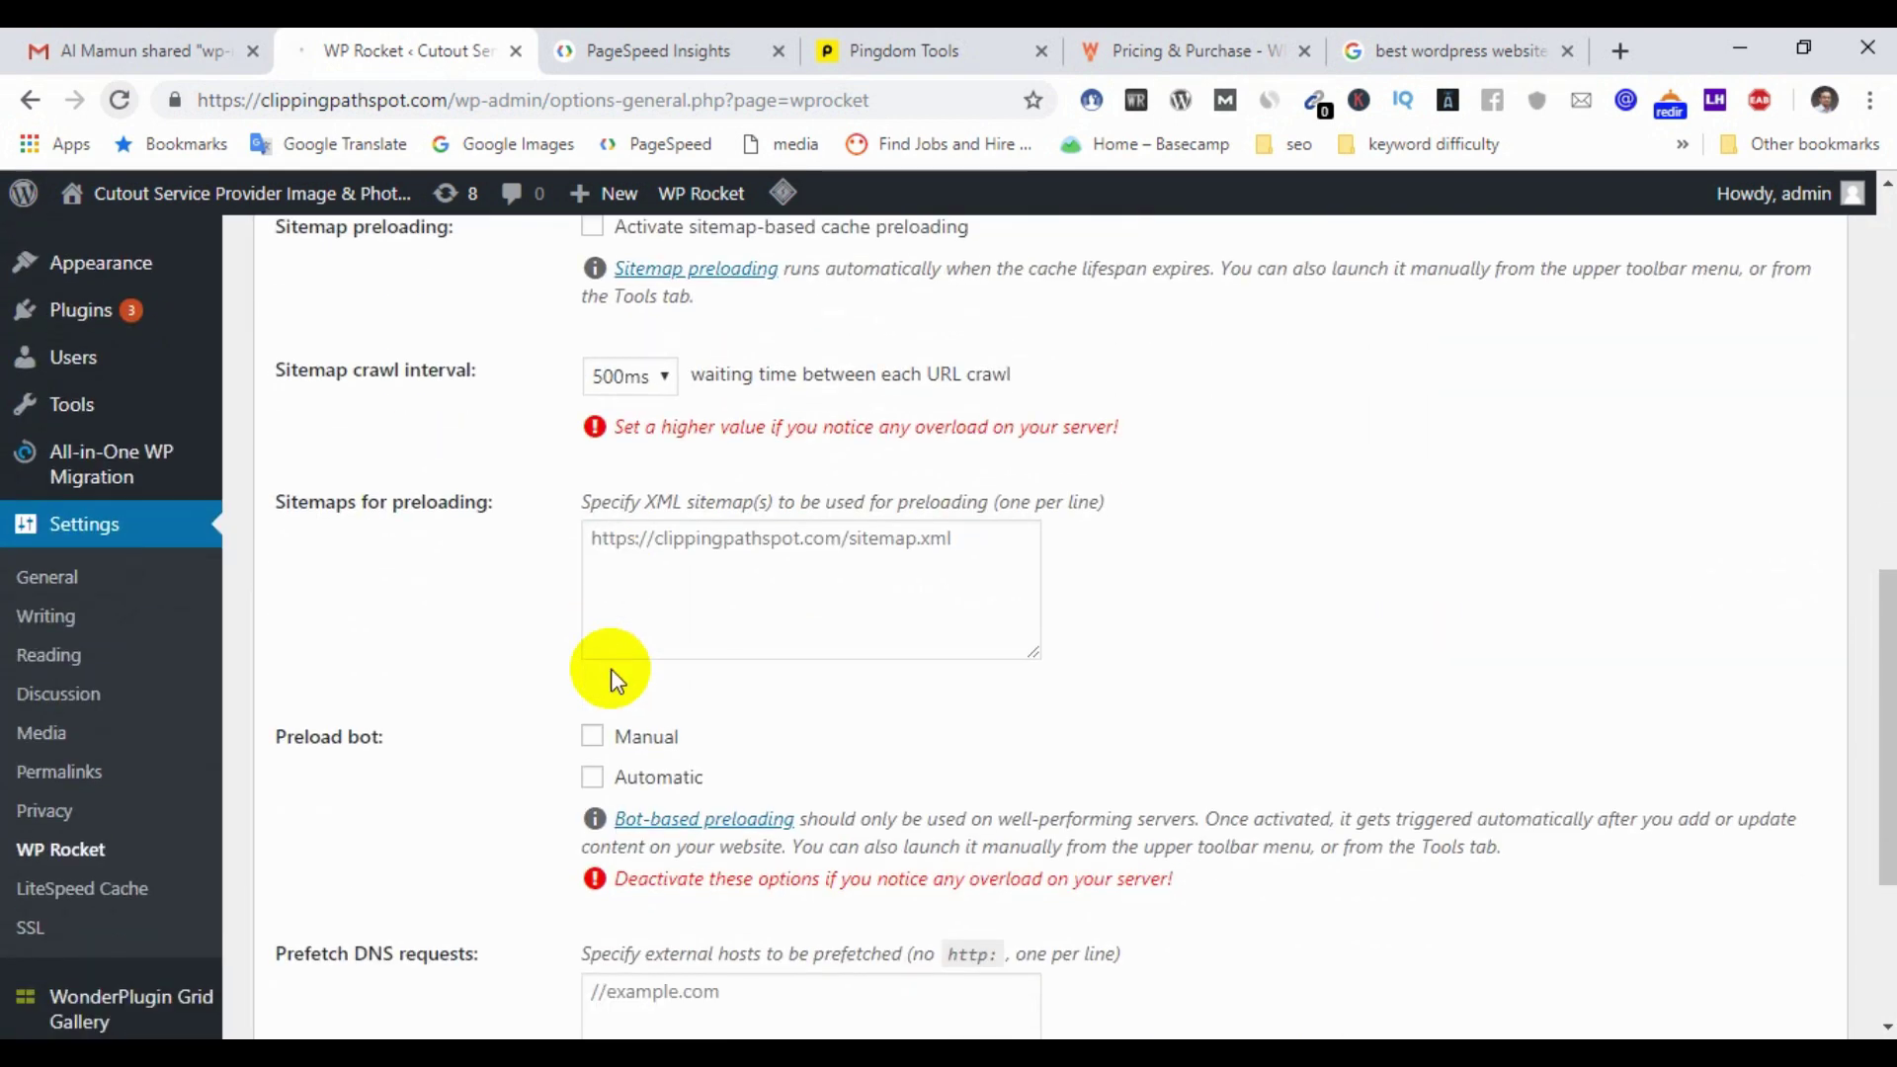
pyautogui.scroll(7, 445, 656)
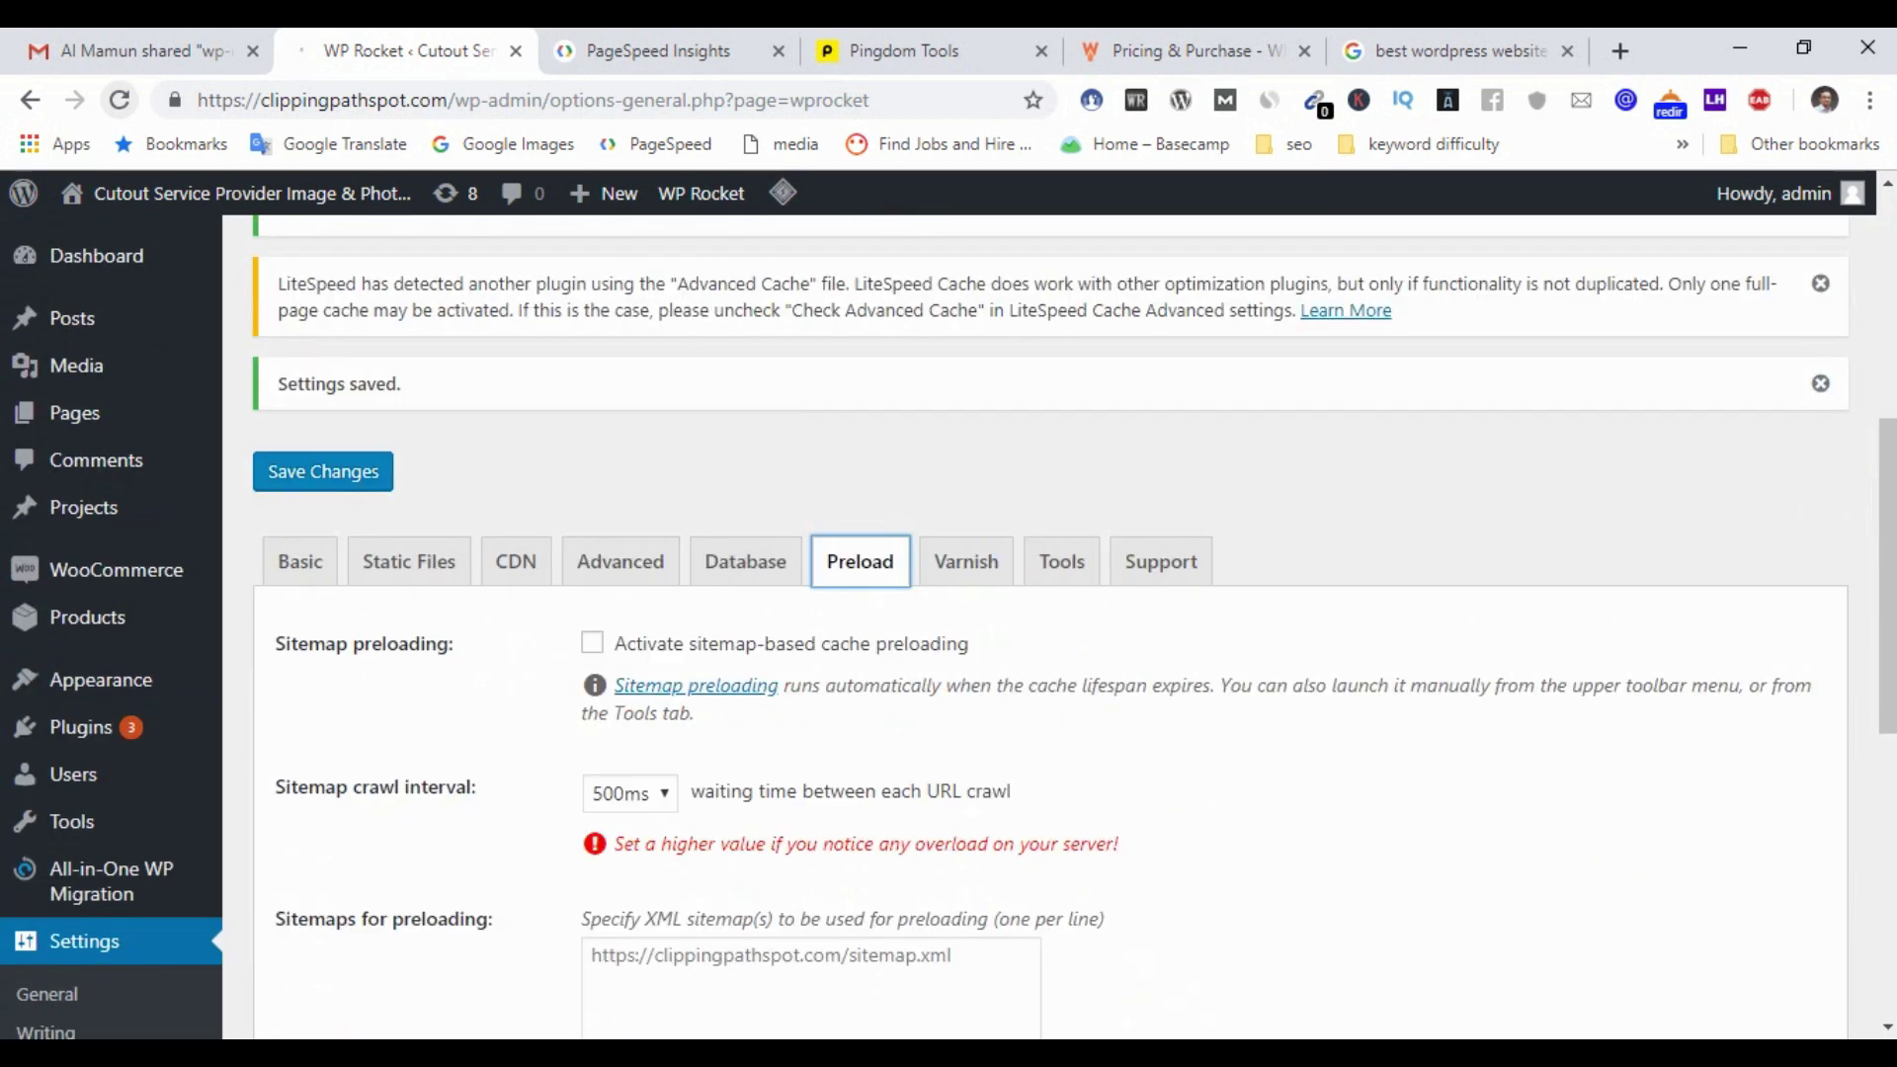
pyautogui.scroll(-5, 902, 826)
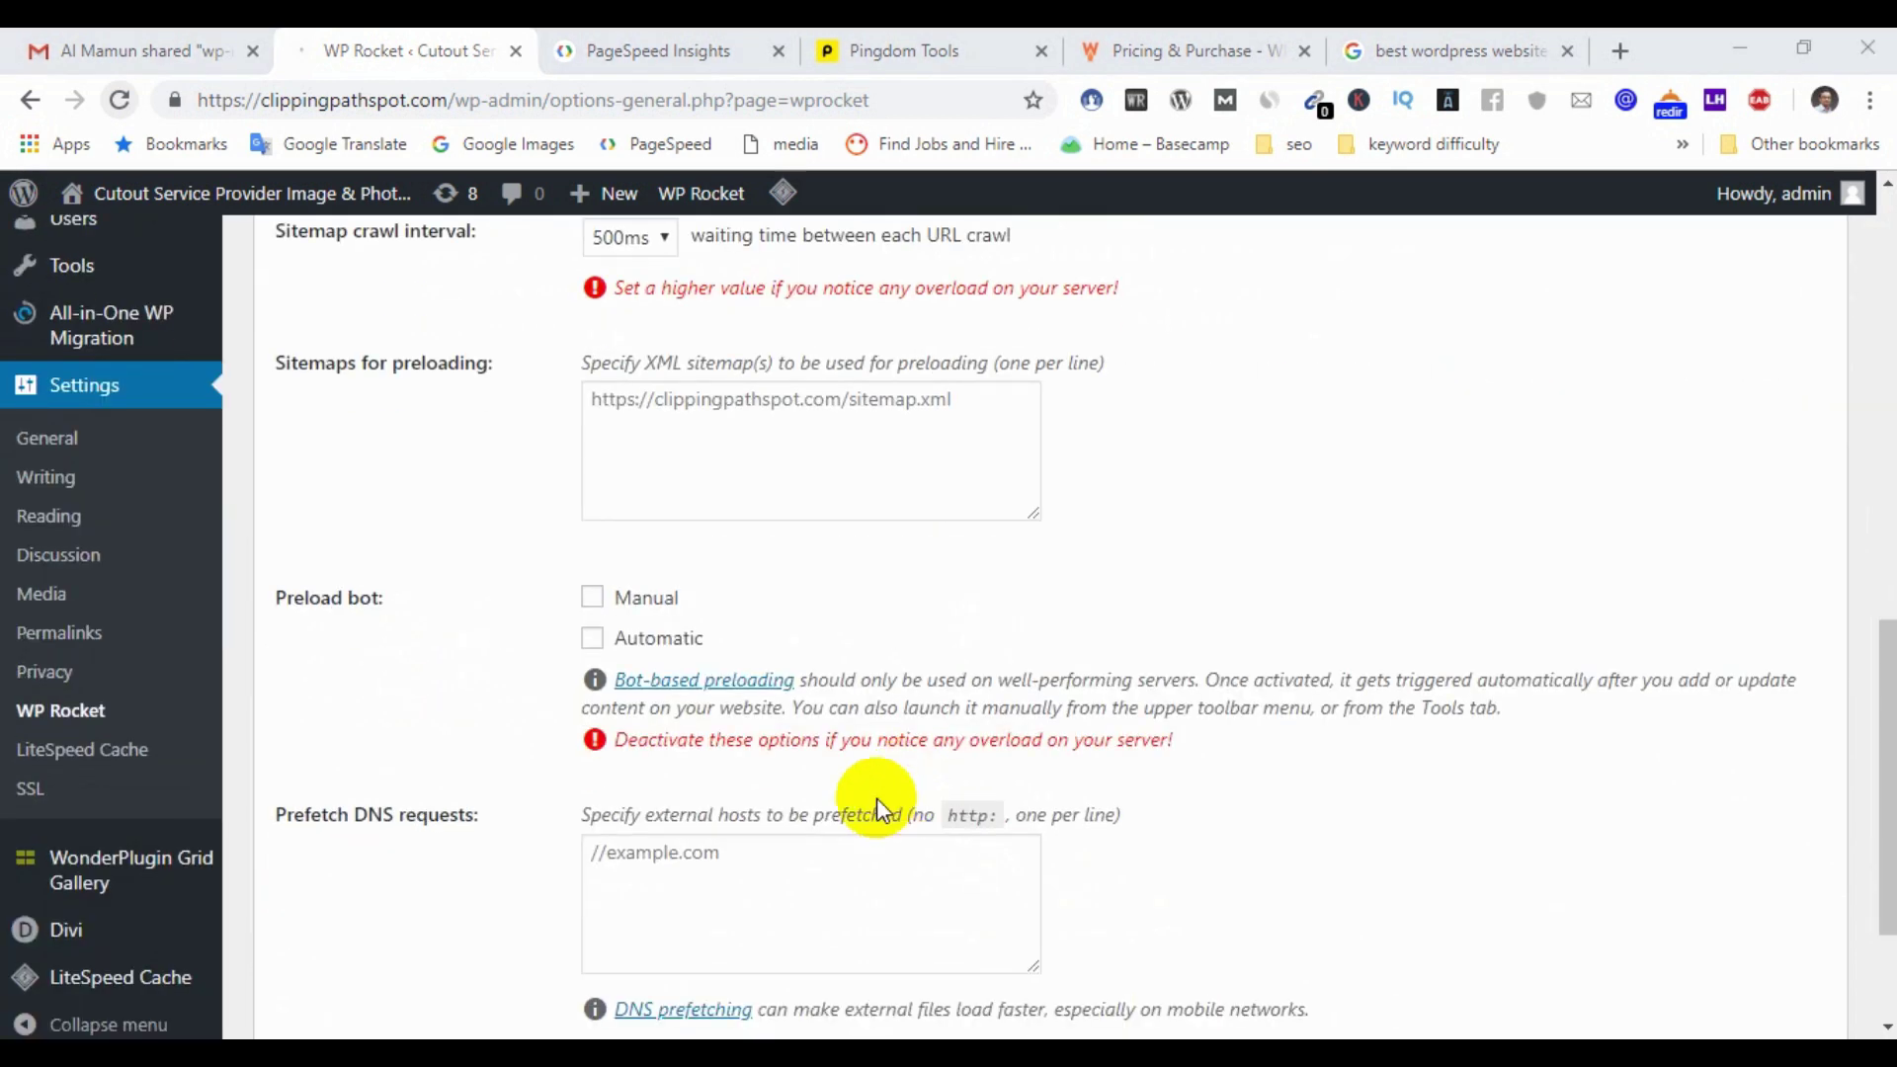
pyautogui.scroll(-2, 880, 708)
pyautogui.scroll(10, 910, 685)
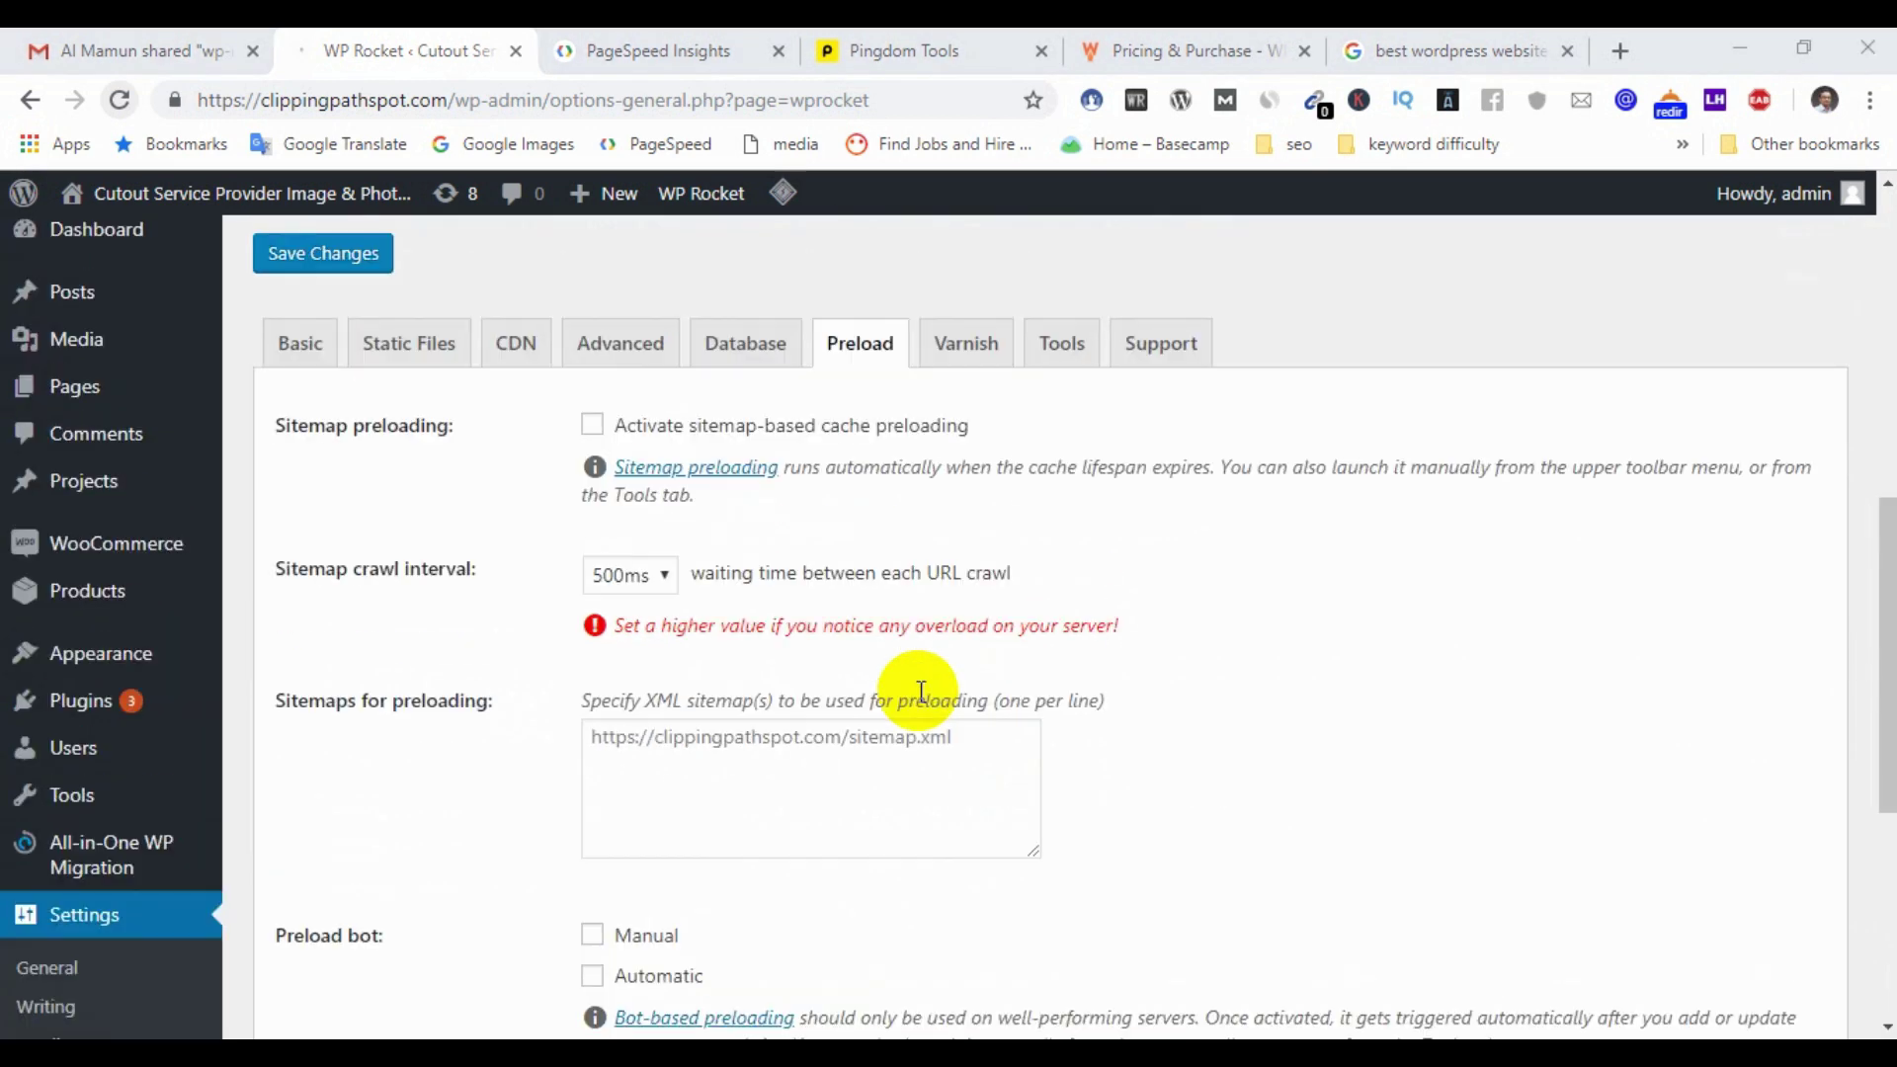
pyautogui.click(966, 761)
pyautogui.scroll(-4, 965, 771)
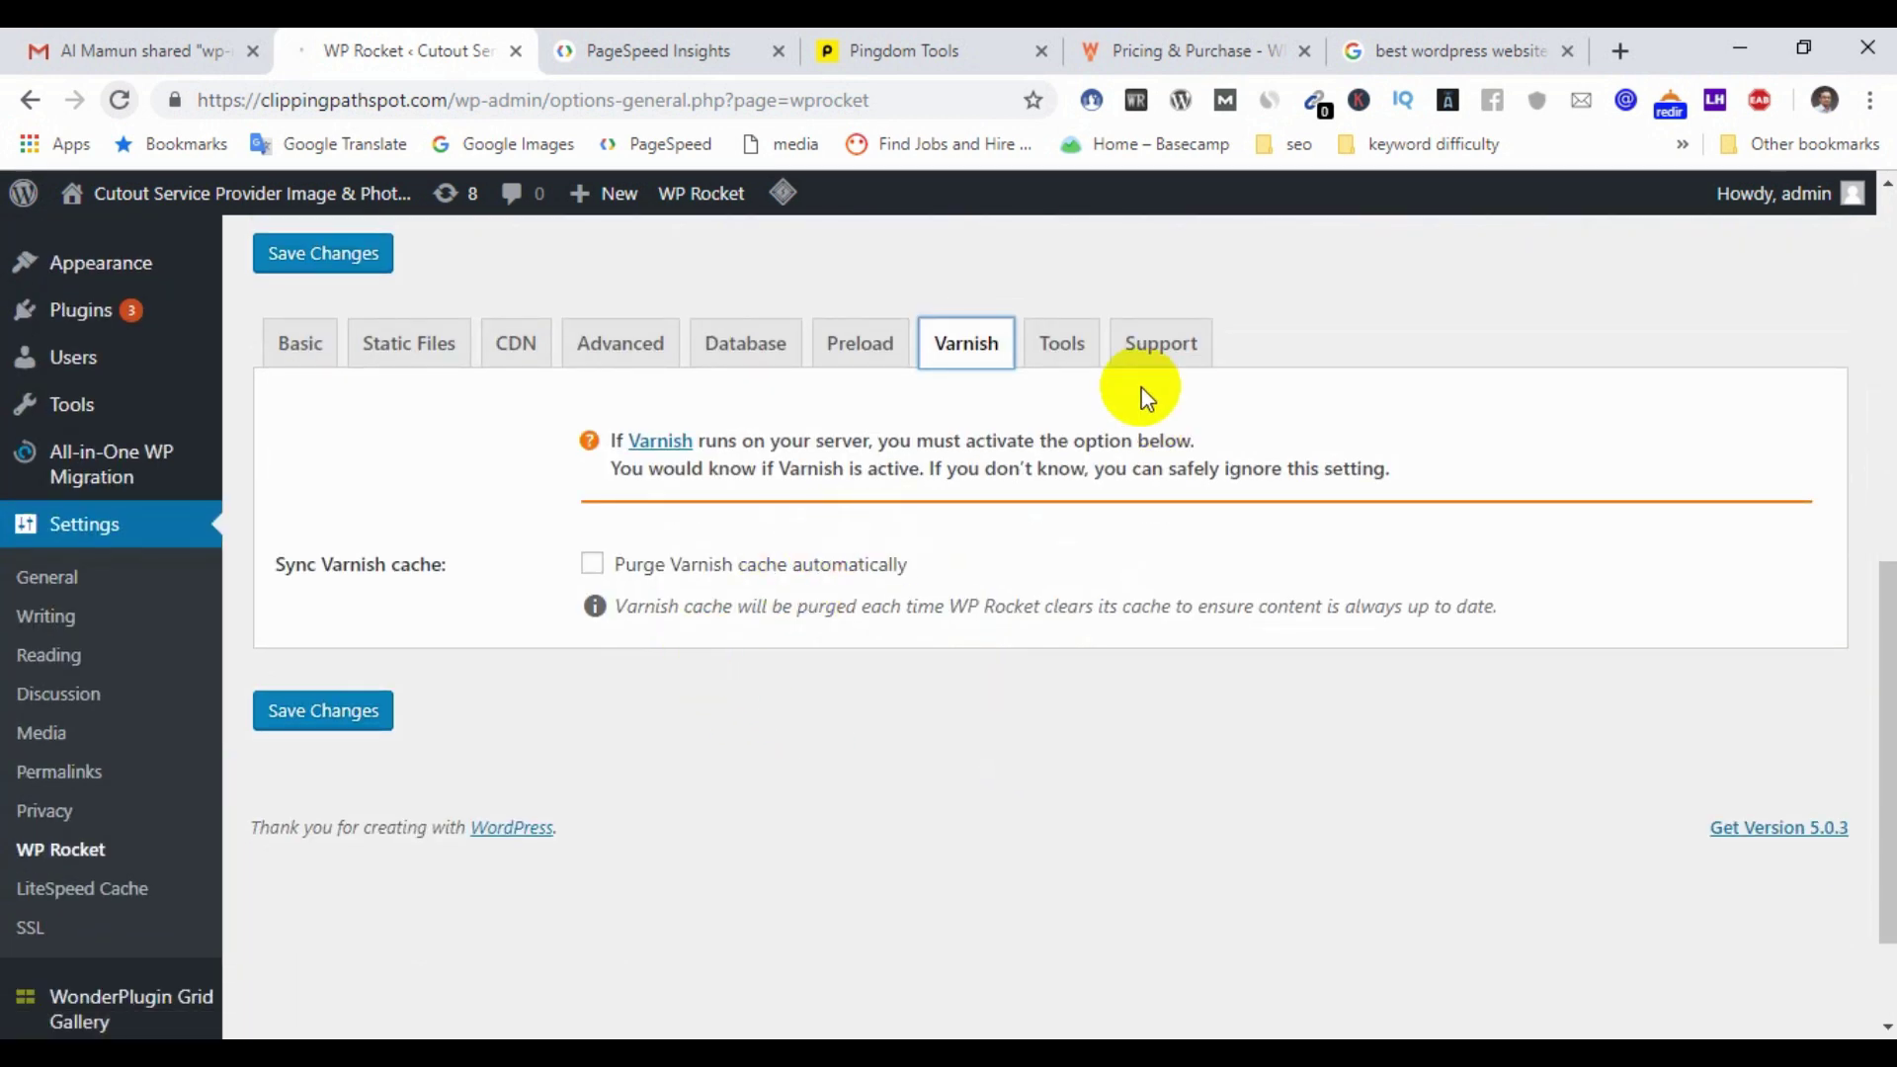
# Step: Bring up WP Rocket's Tools tab and look over its cache-clearing and export options
pyautogui.click(1035, 350)
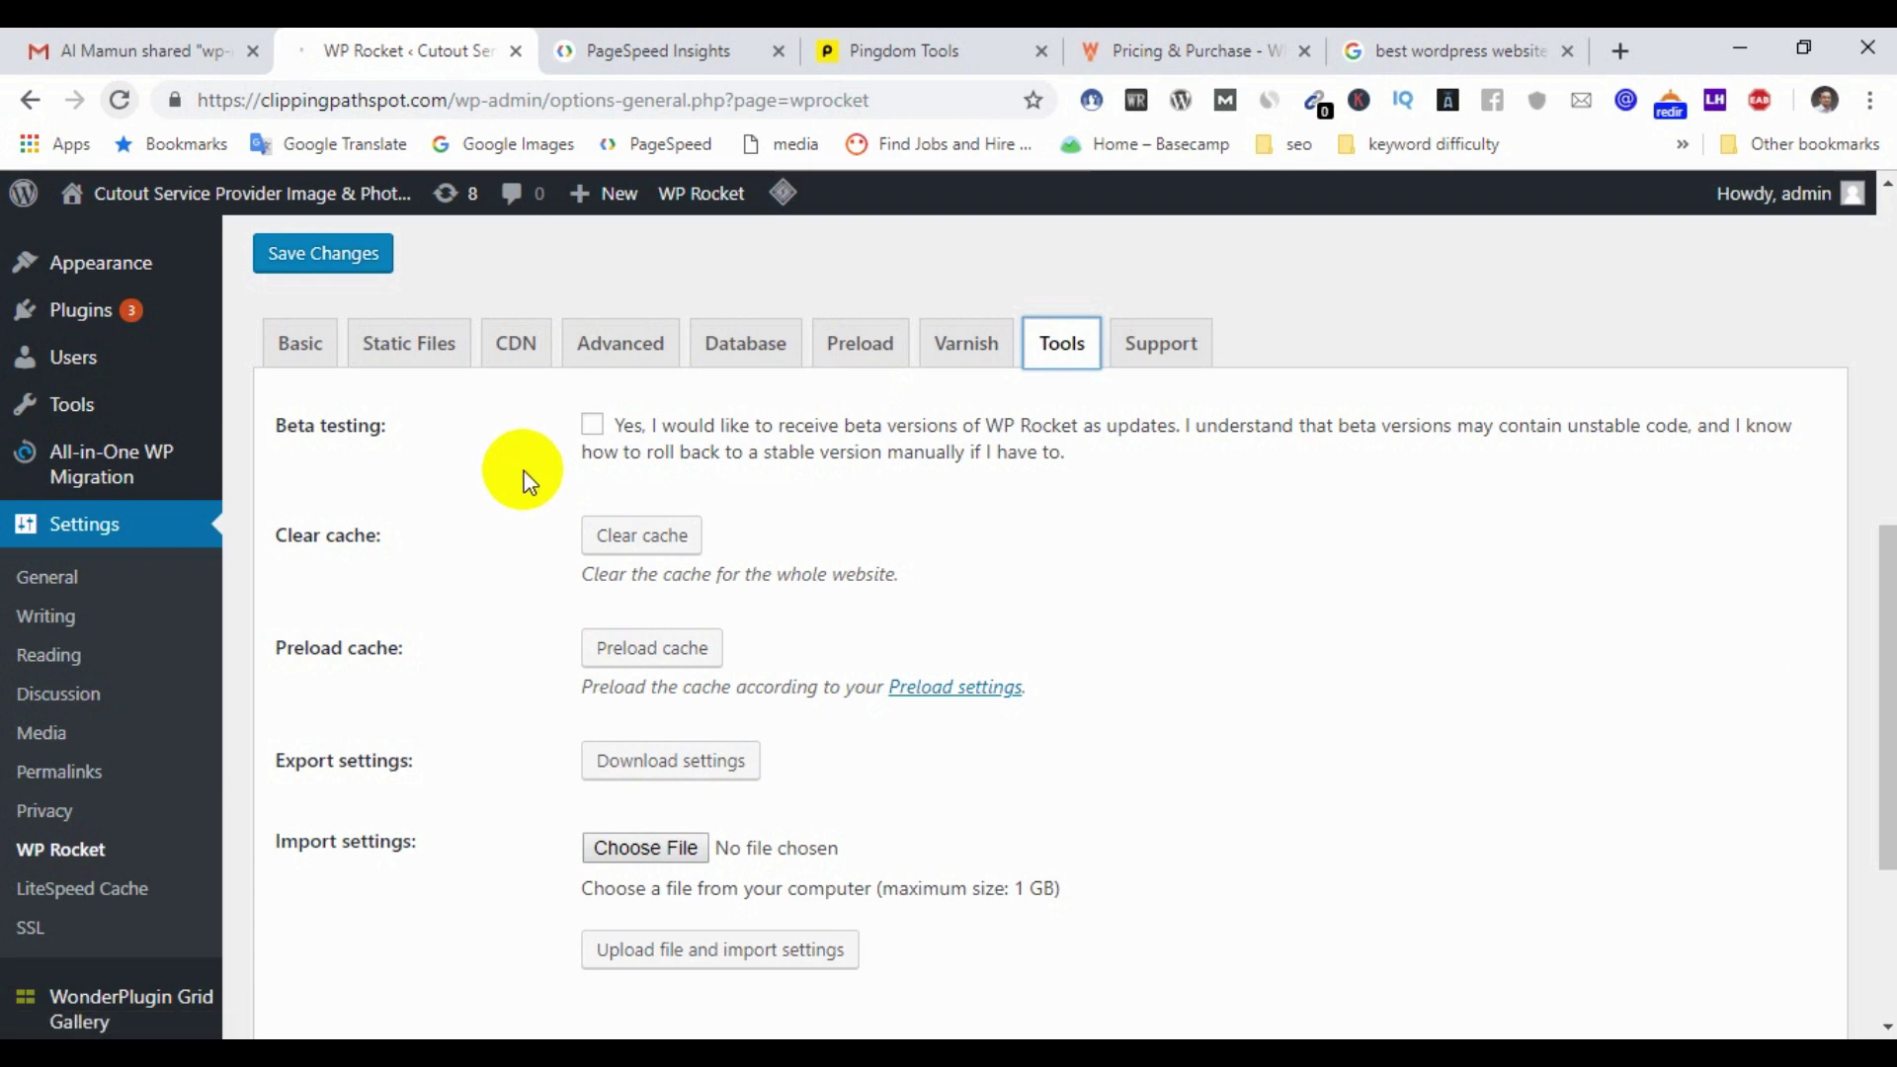
pyautogui.scroll(-1, 1097, 474)
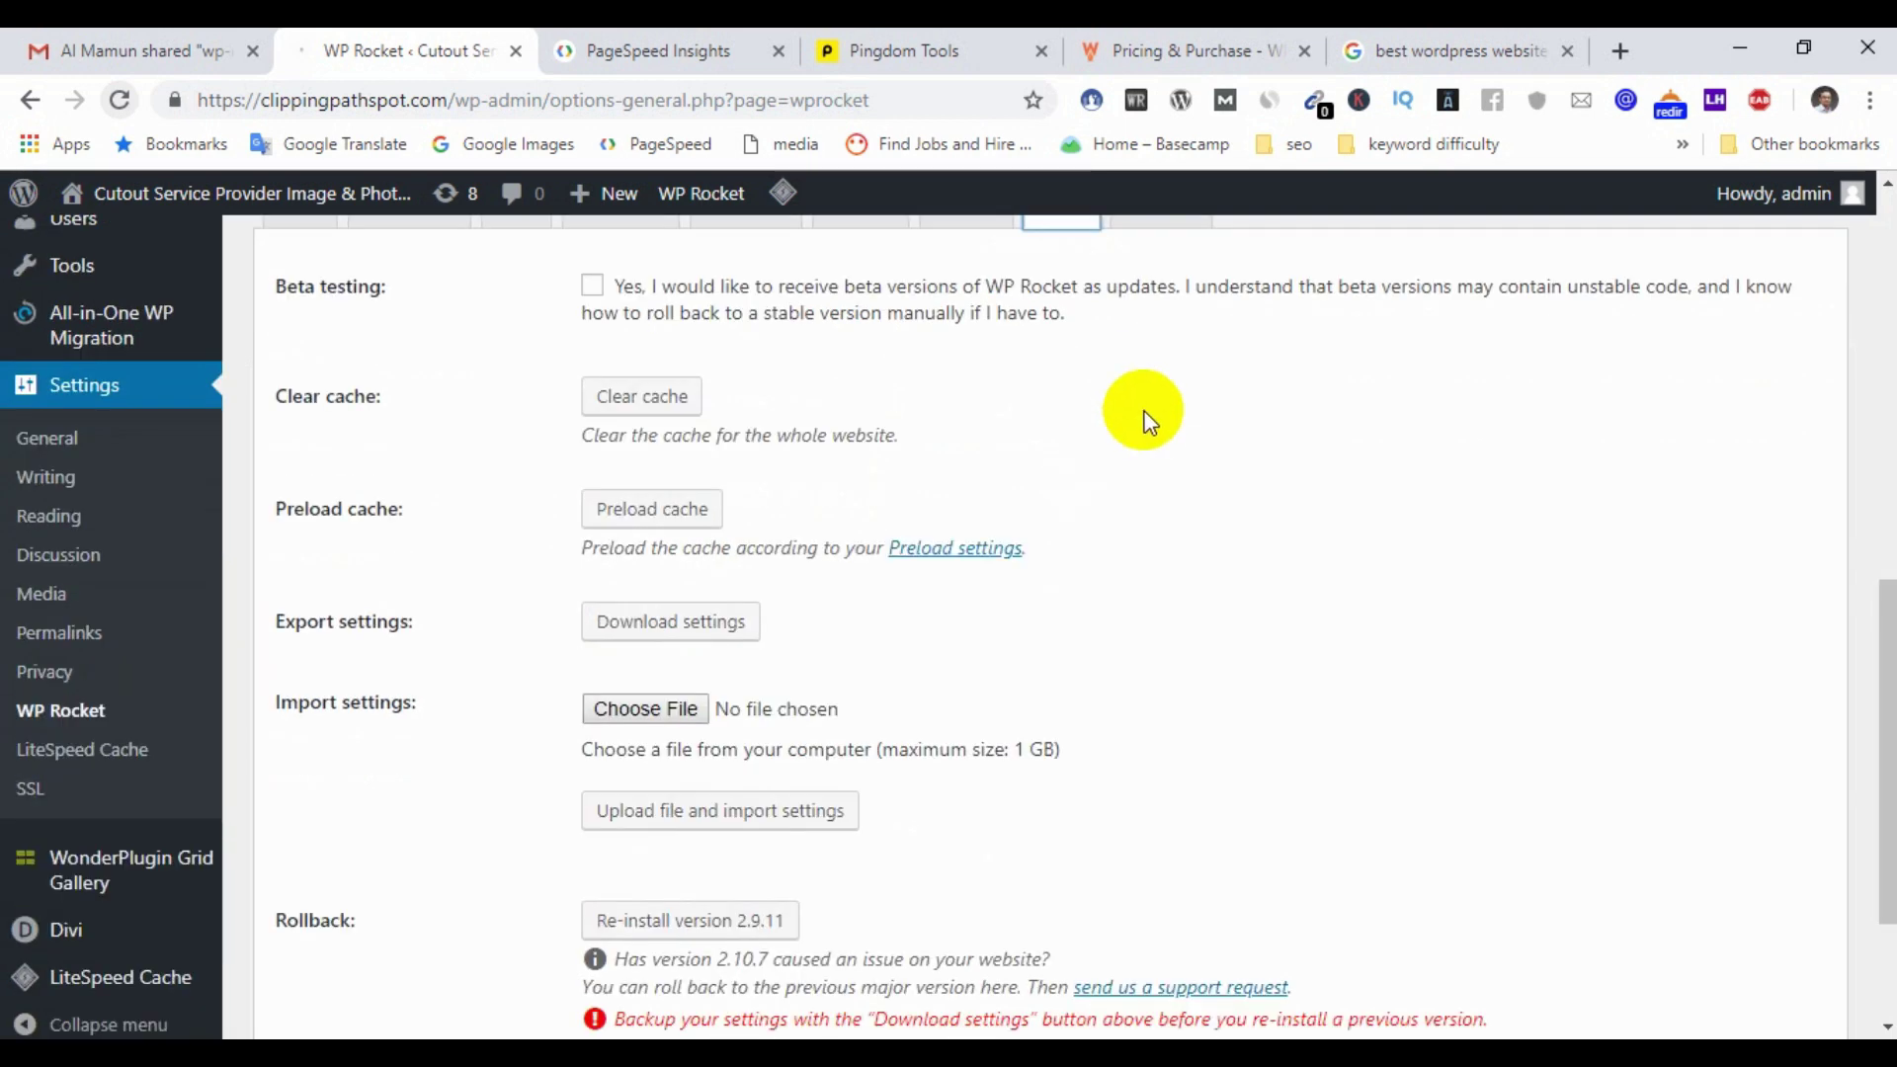
pyautogui.scroll(-2, 846, 445)
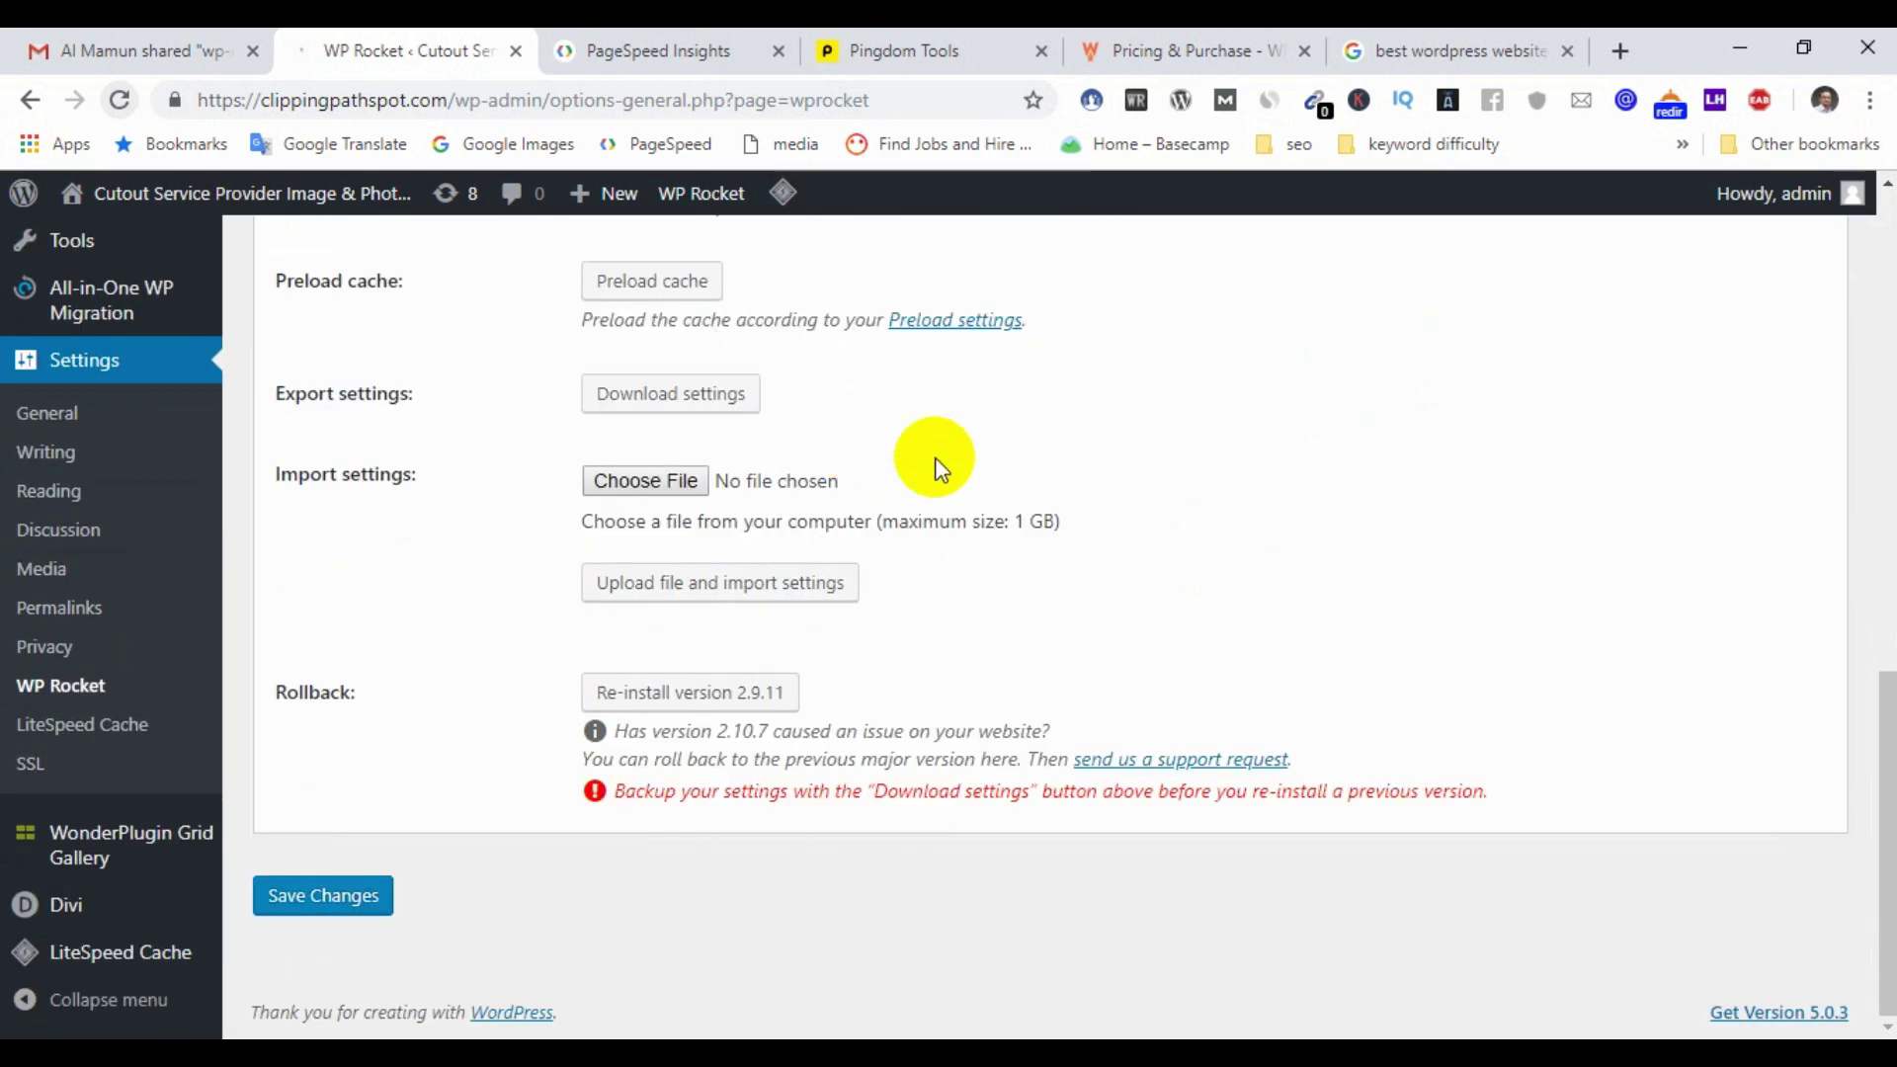
pyautogui.scroll(5, 1168, 466)
pyautogui.scroll(-5, 592, 596)
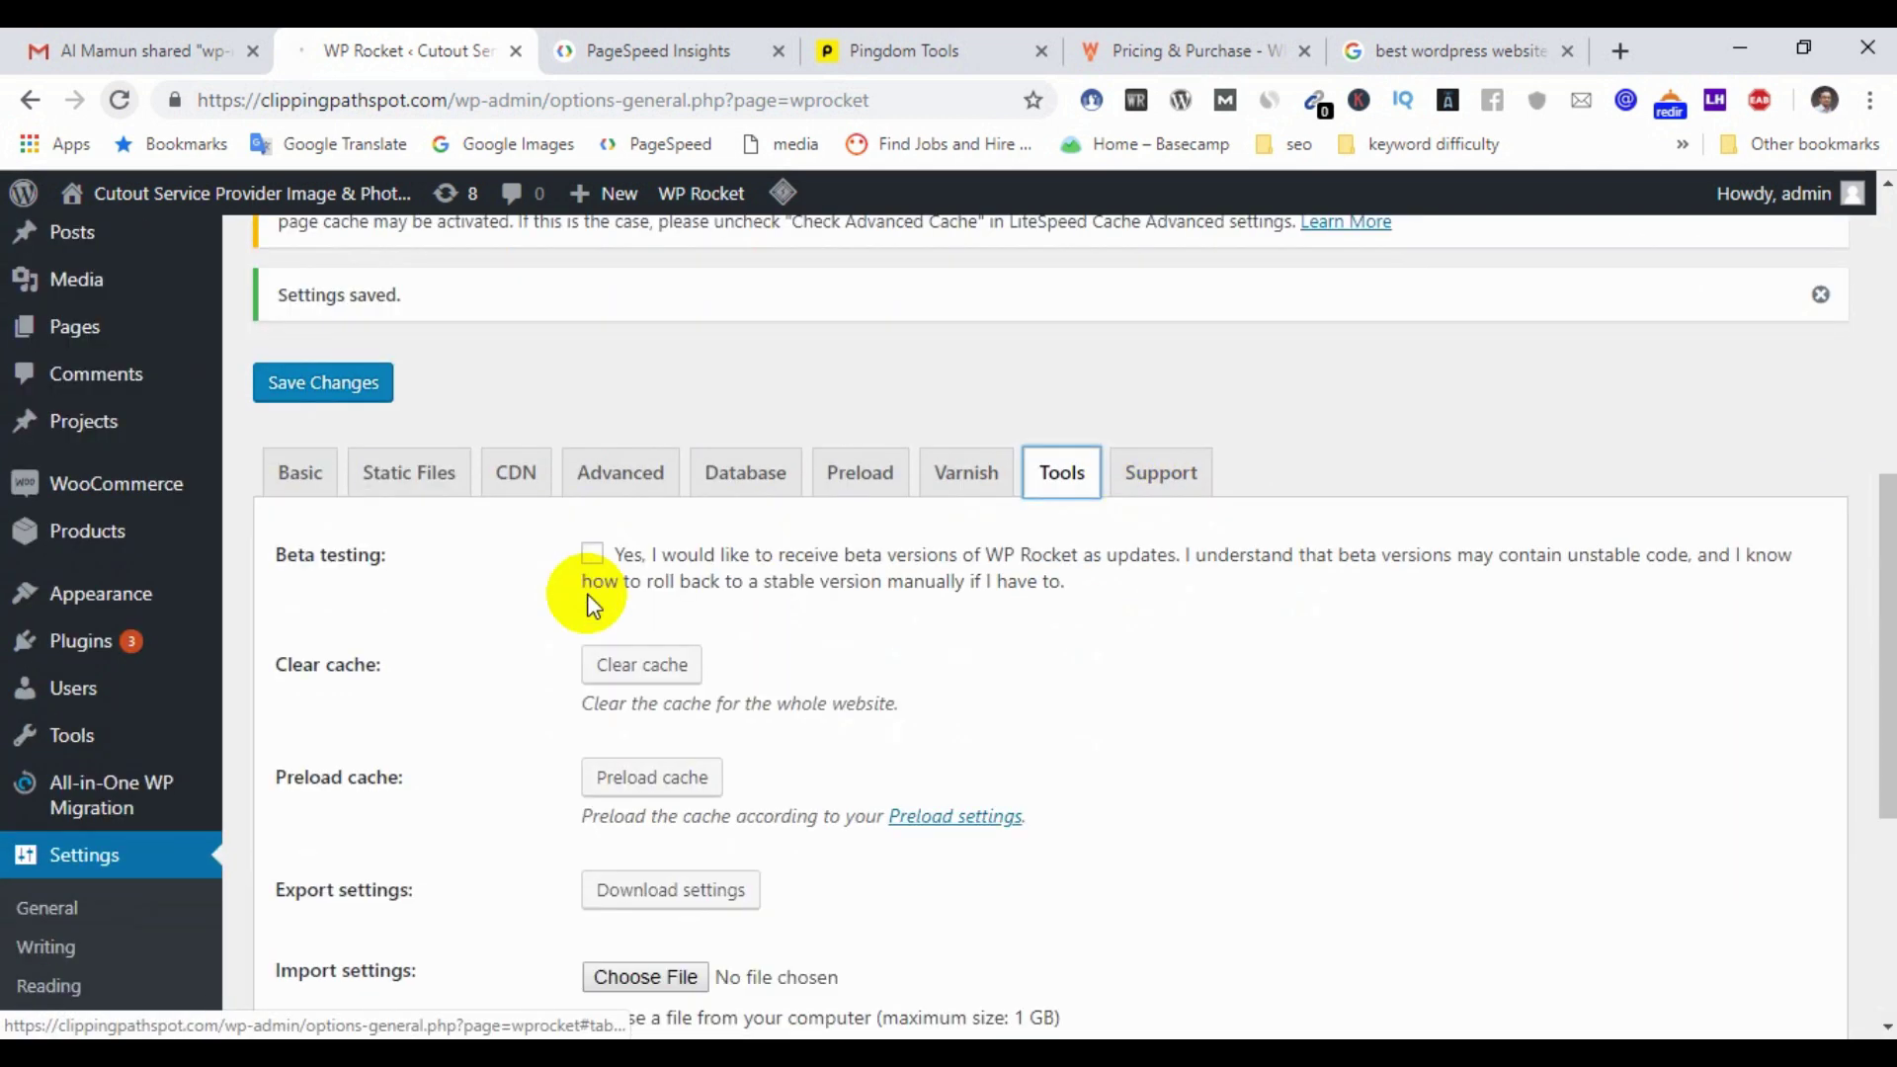
# Step: Save the WP Rocket settings, then scroll down to the Rollback to version 2.9.11 option
pyautogui.click(294, 903)
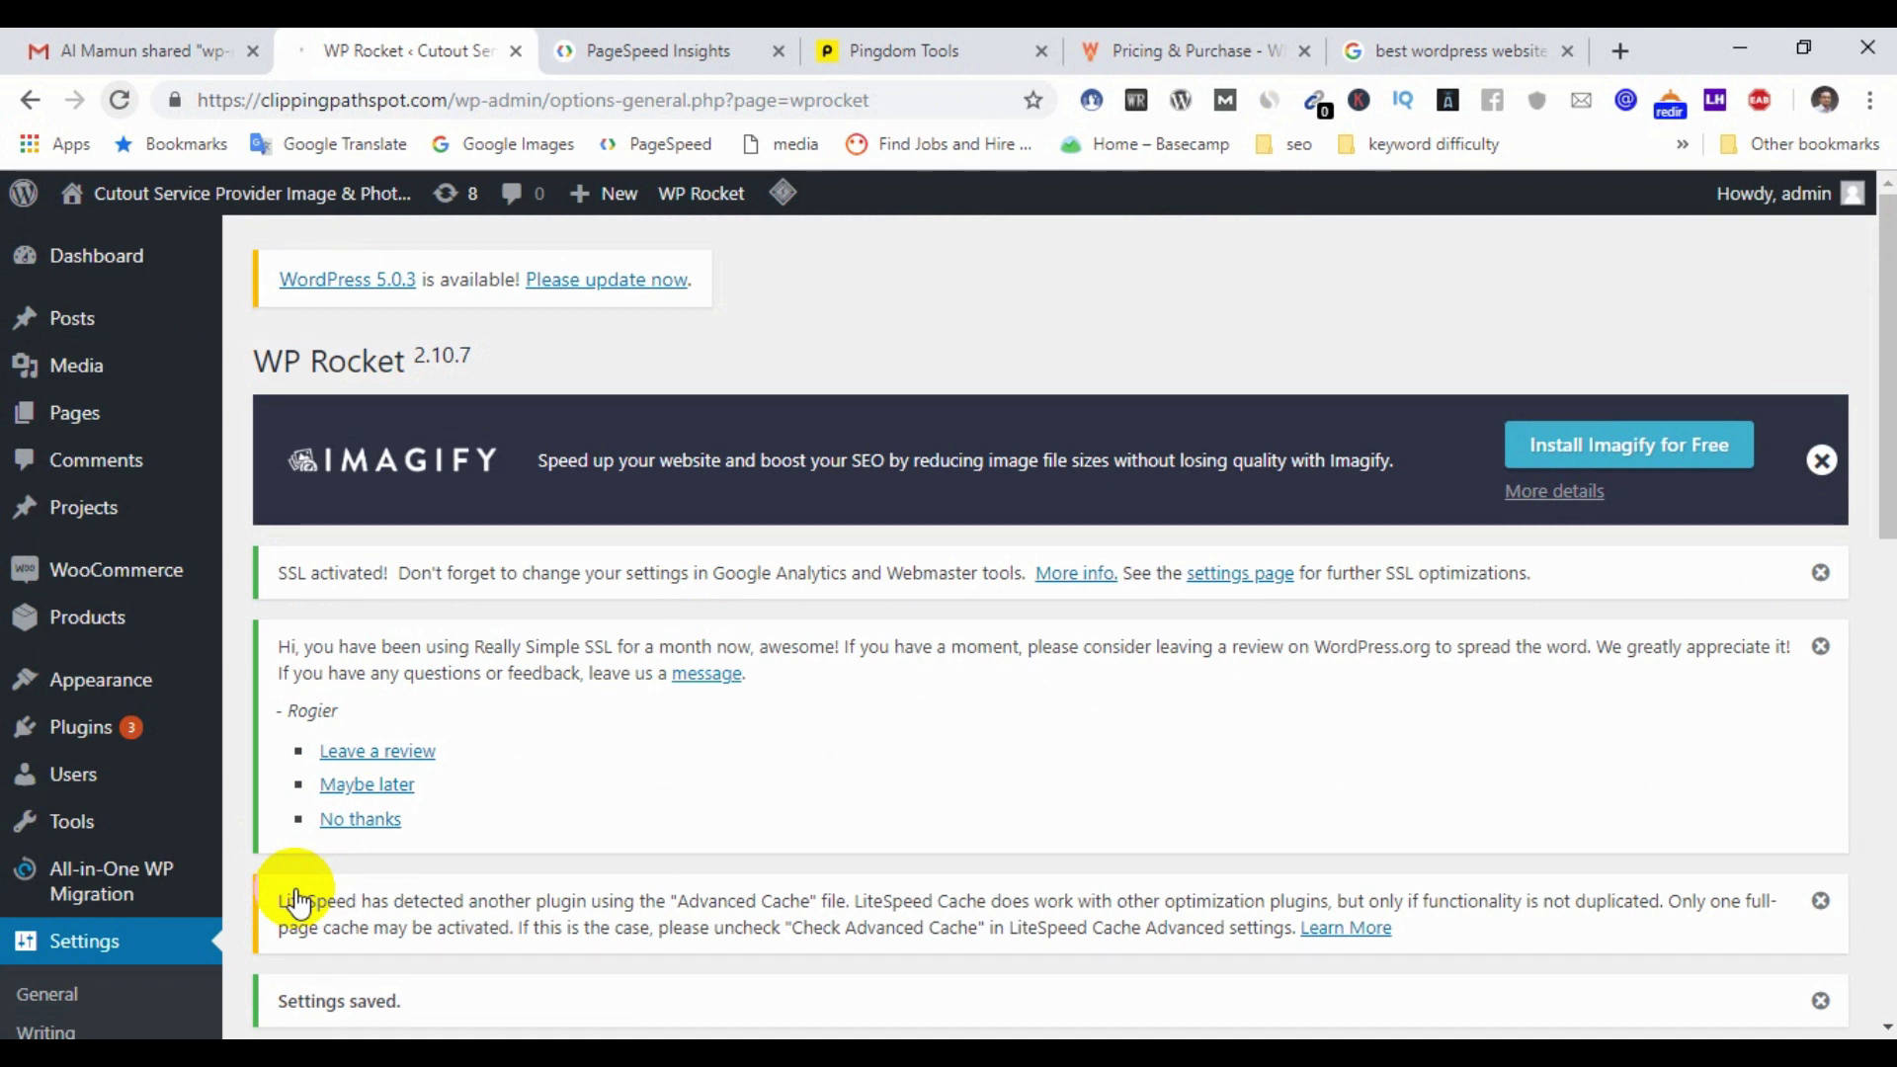
pyautogui.scroll(-4, 498, 541)
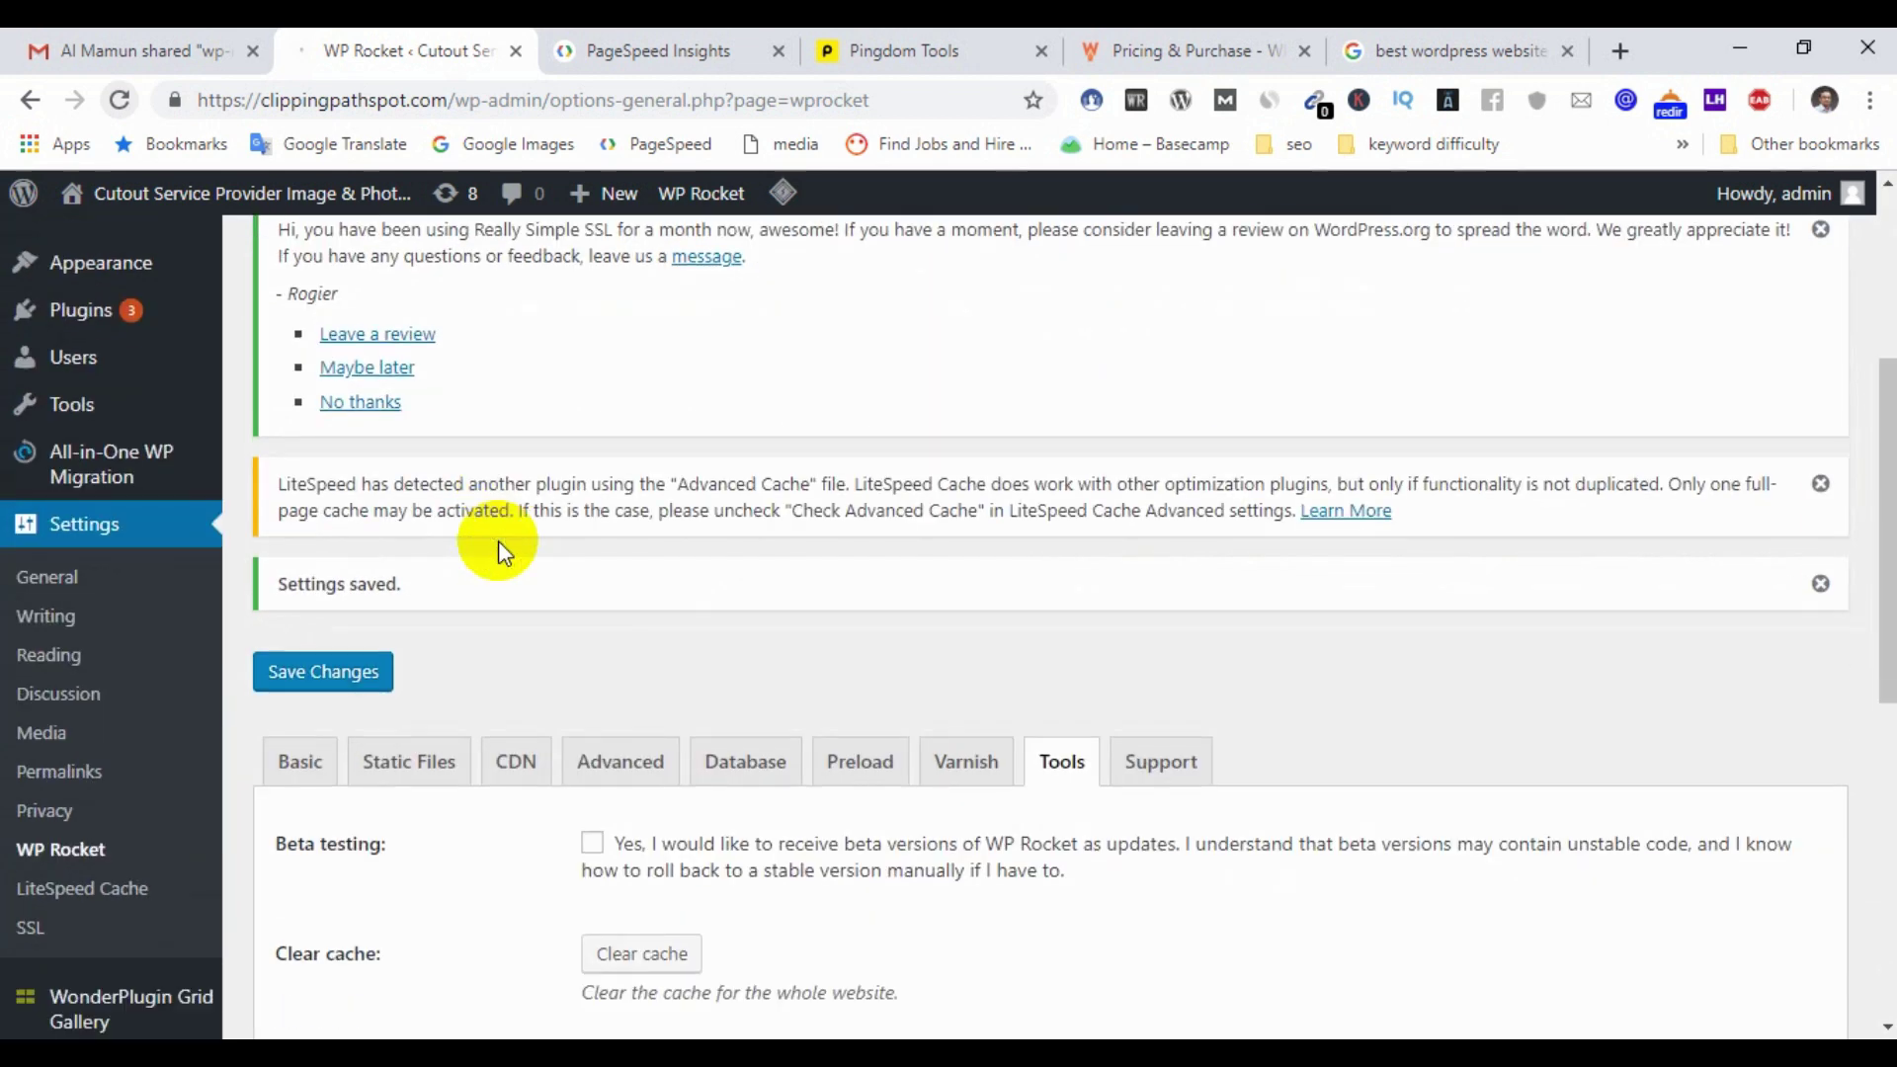
pyautogui.scroll(-3, 498, 541)
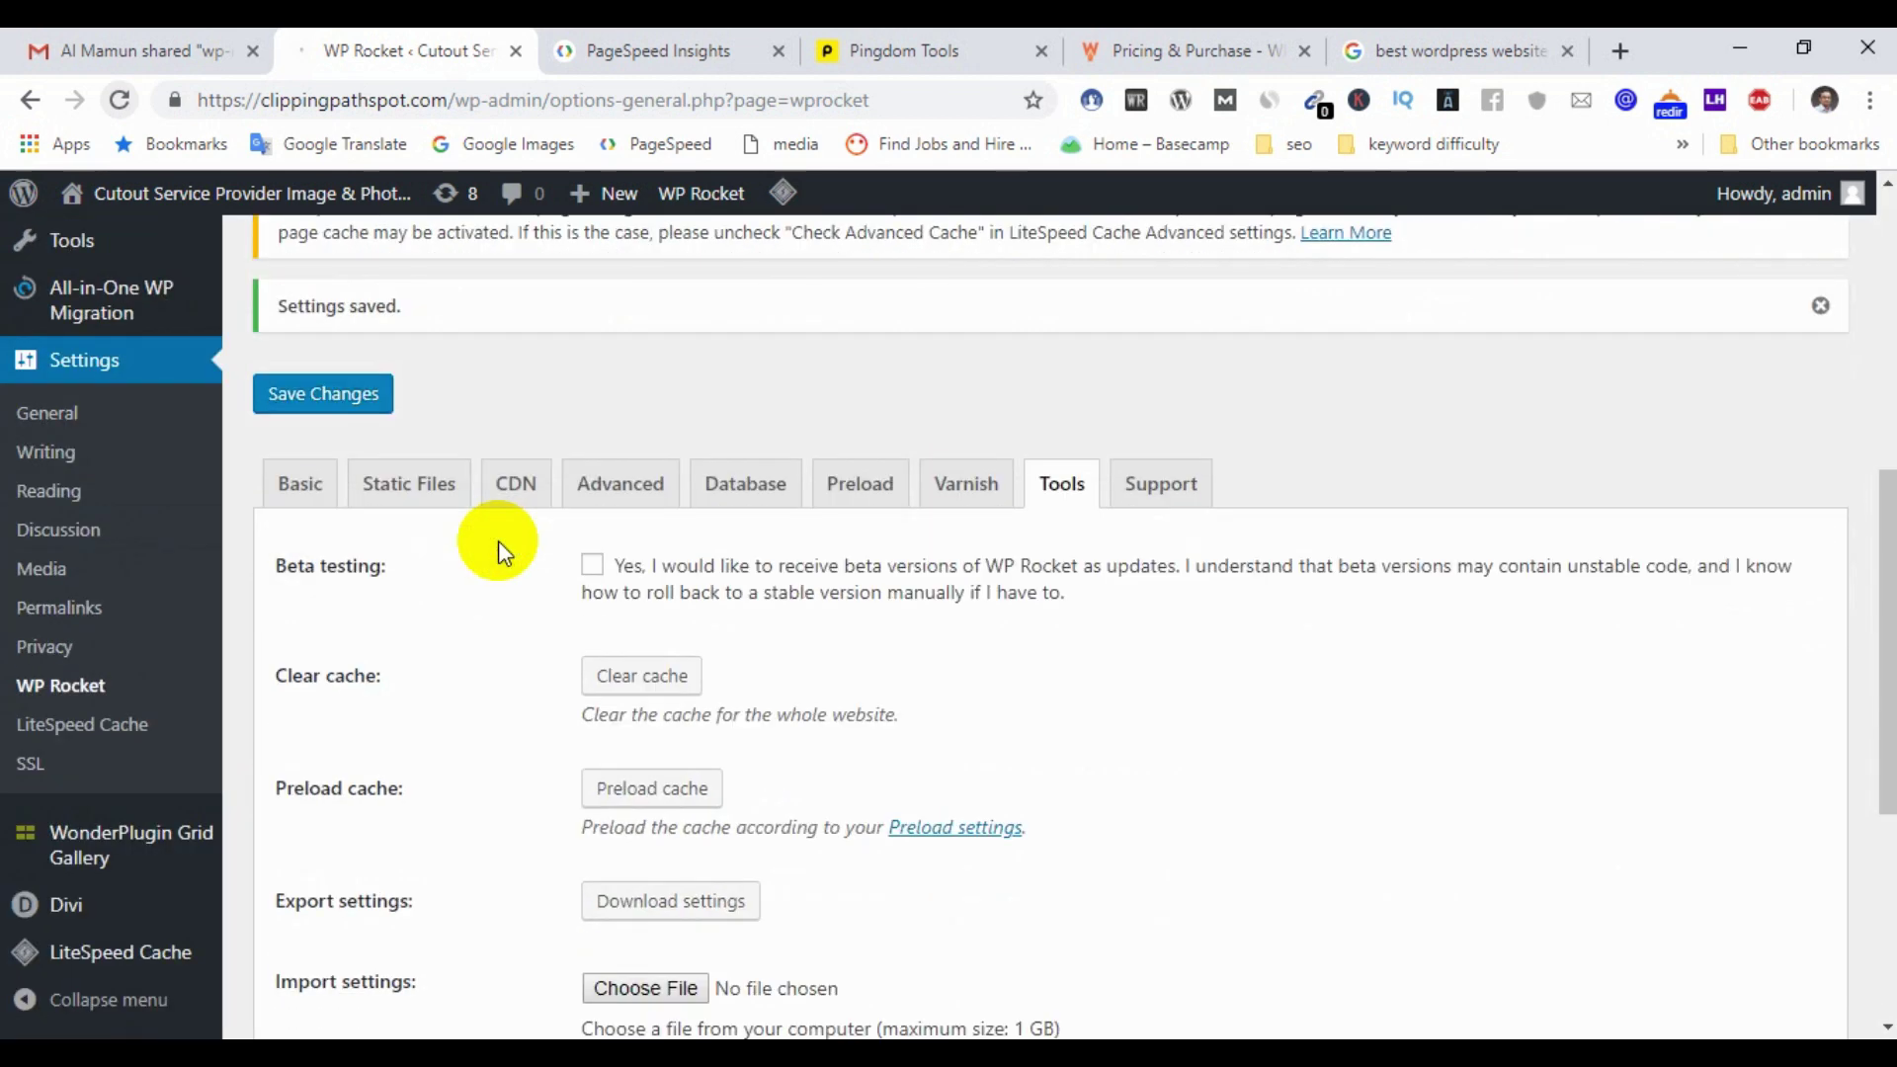
pyautogui.scroll(-5, 498, 541)
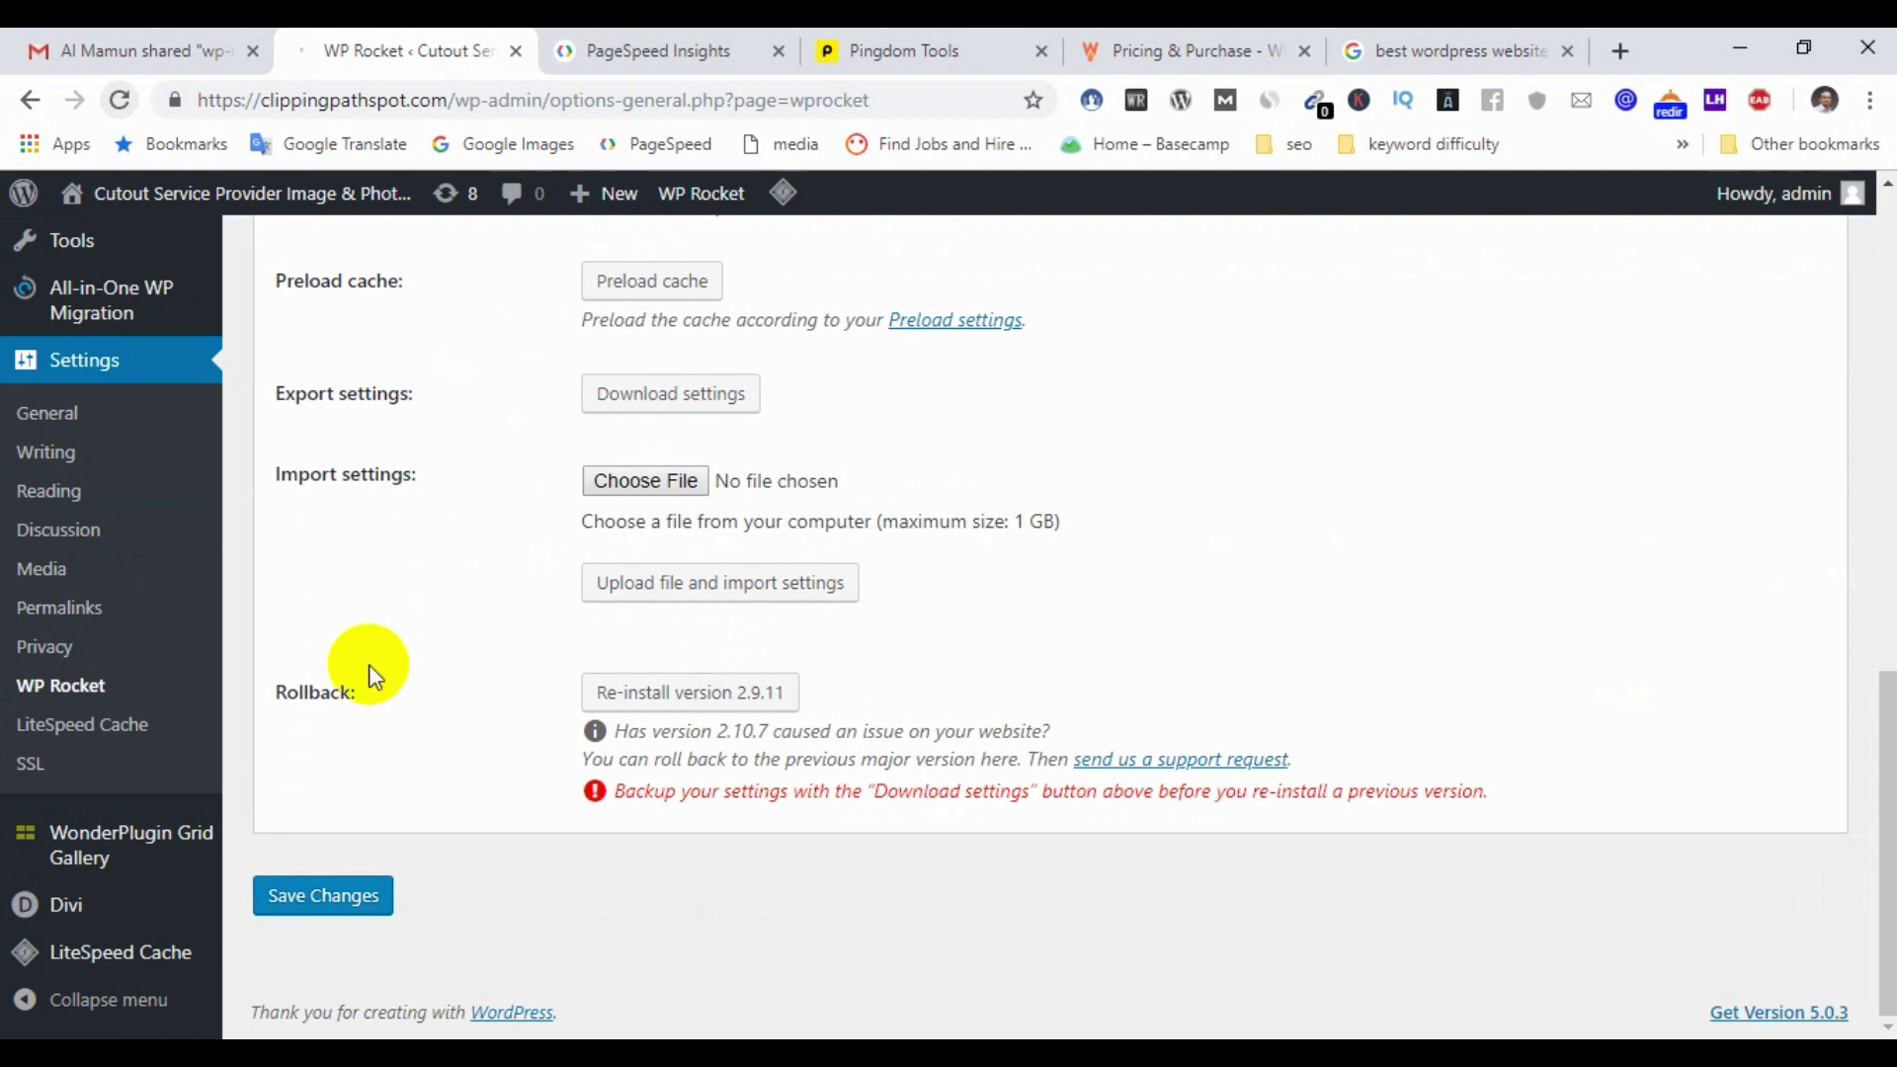
# Step: Reload the Services page in the incognito window to check cached loading
pyautogui.moveTo(322, 1016)
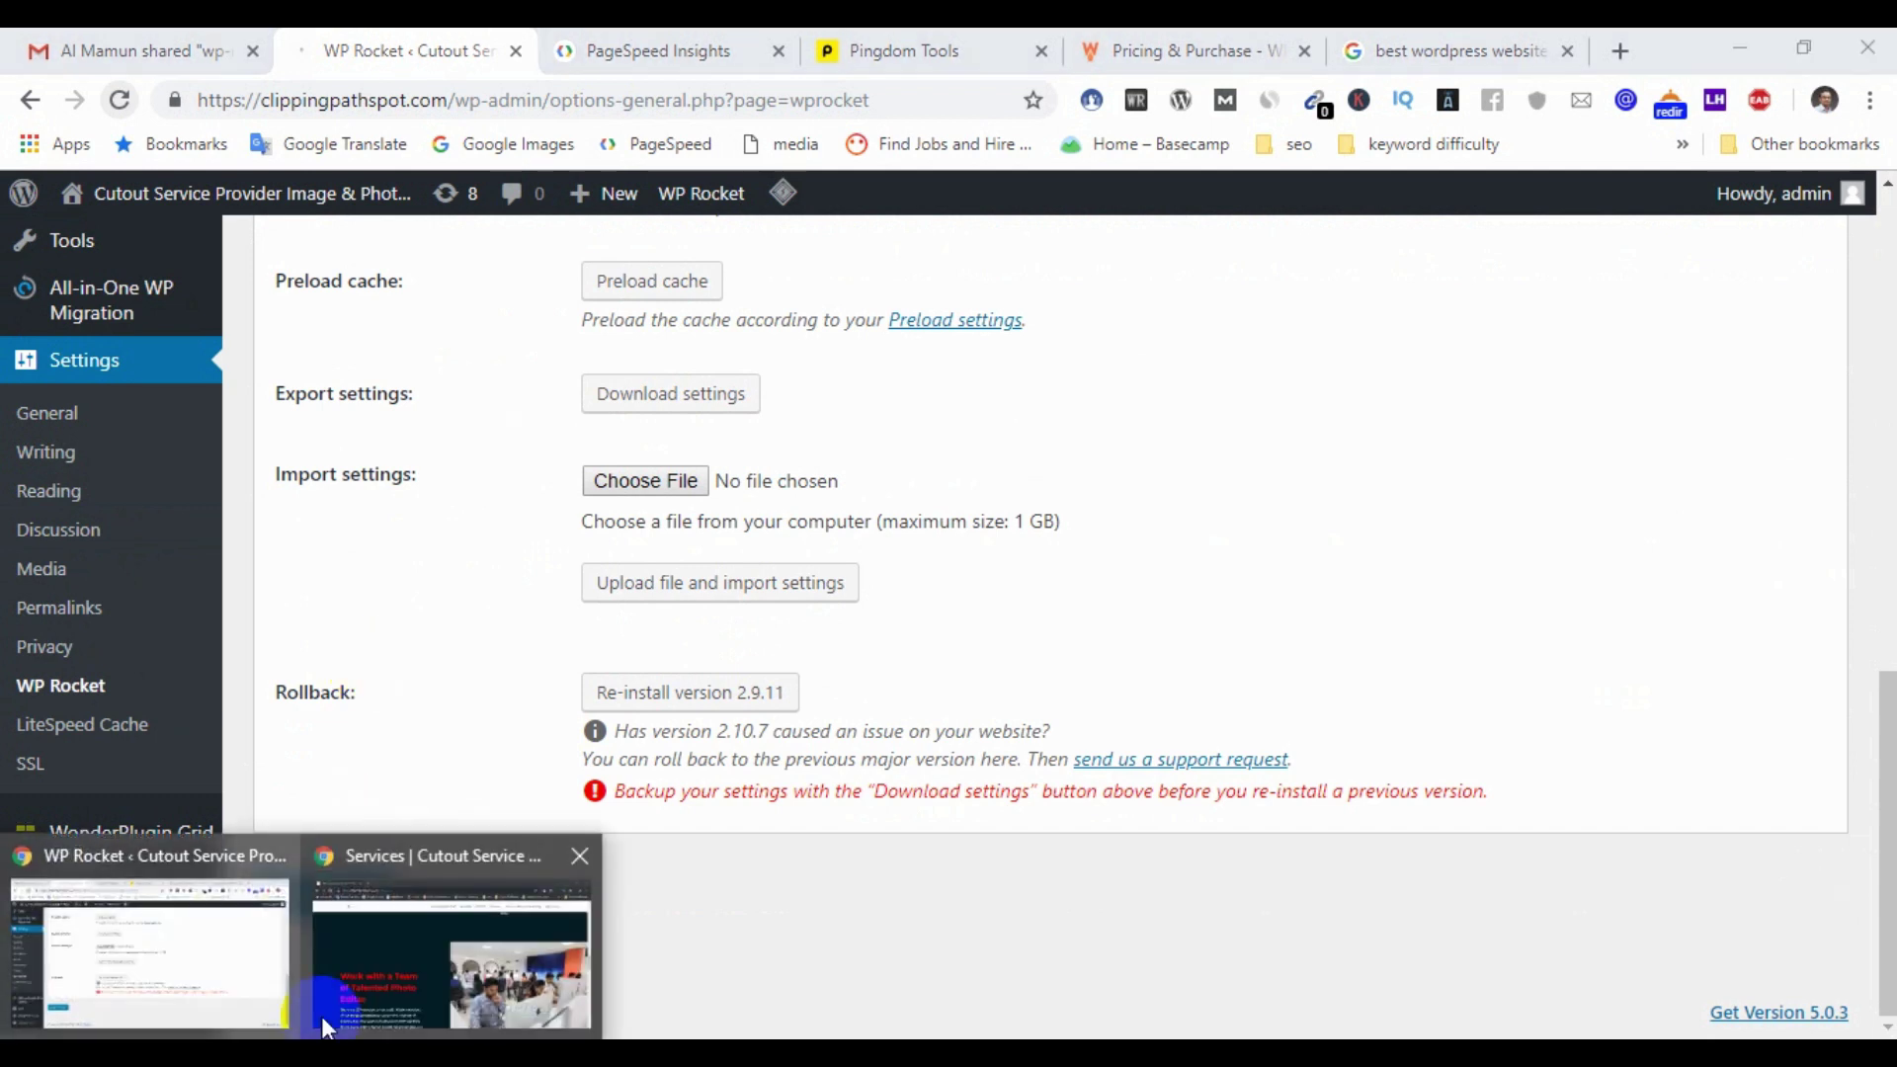
pyautogui.click(389, 963)
pyautogui.click(118, 100)
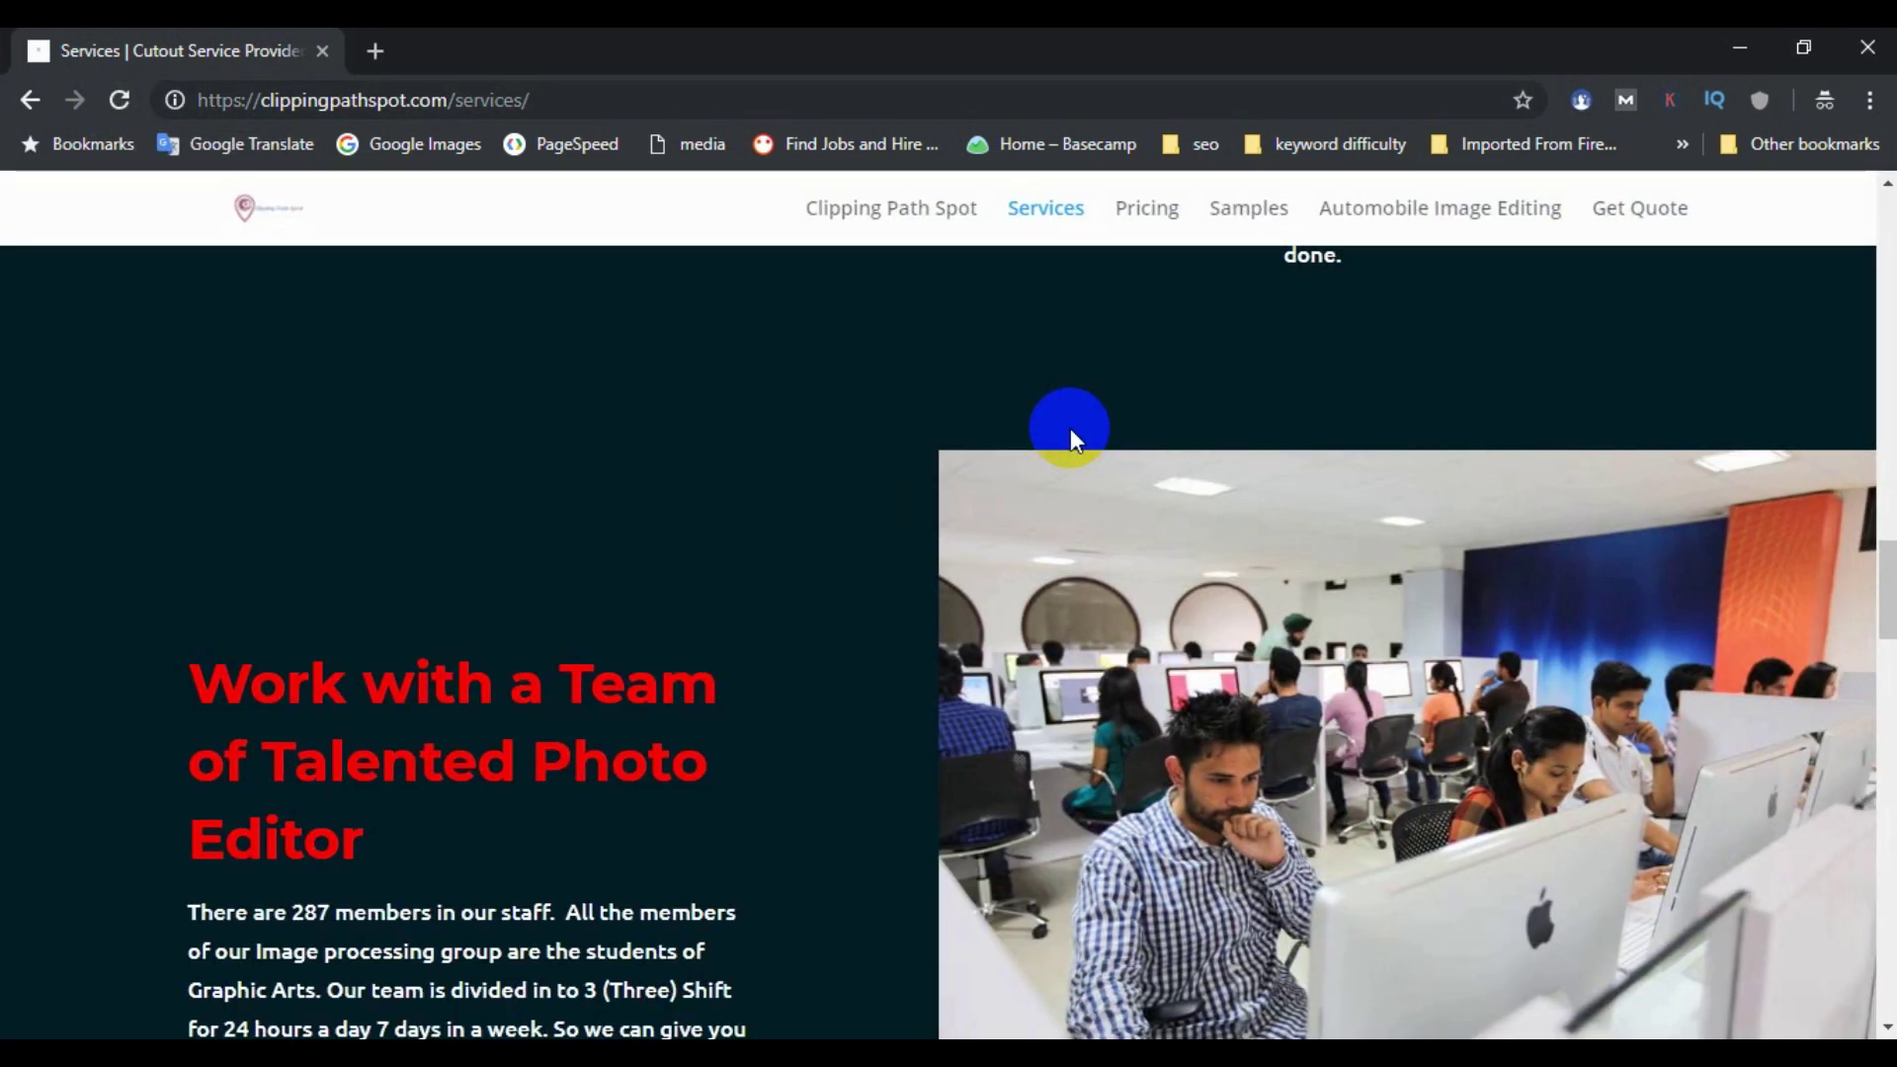
pyautogui.scroll(-8, 671, 475)
pyautogui.scroll(10, 790, 544)
pyautogui.scroll(14, 914, 603)
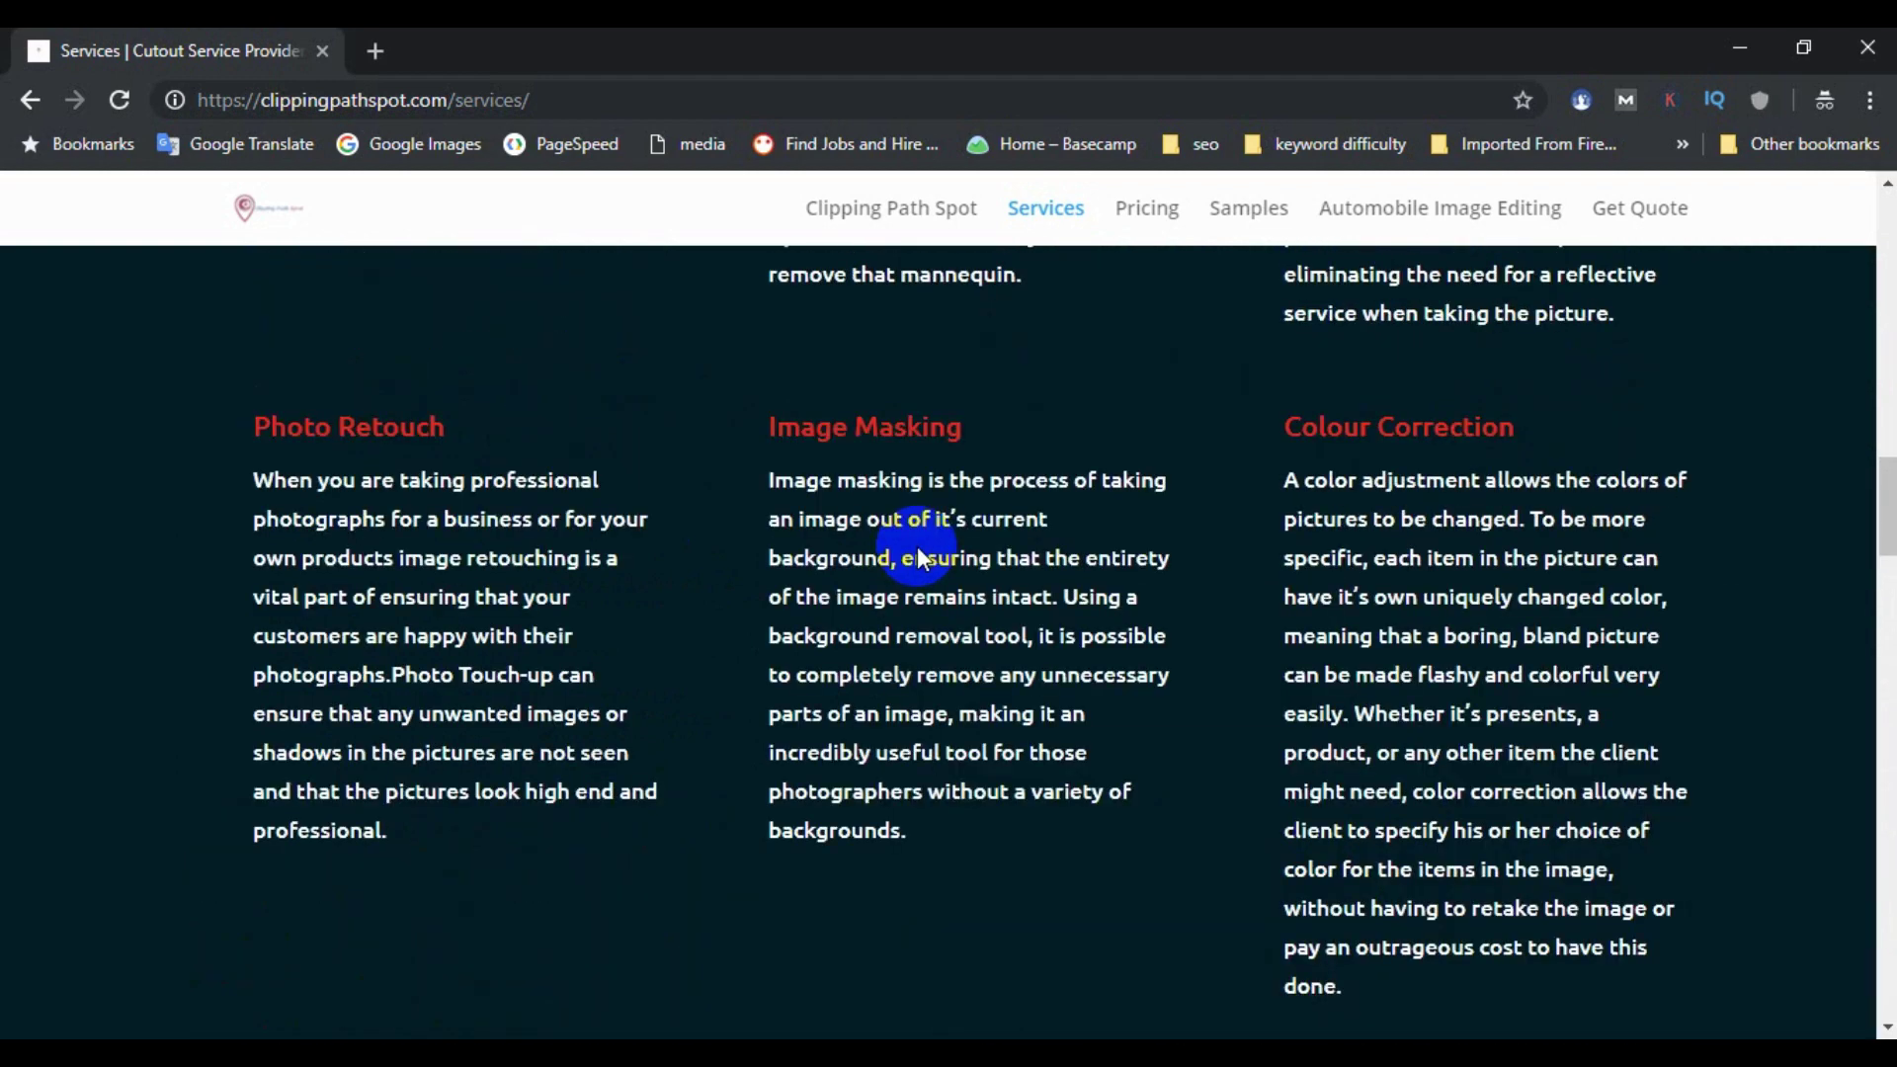
# Step: Go to the Clipping Path Spot homepage and browse its services grid
pyautogui.click(893, 238)
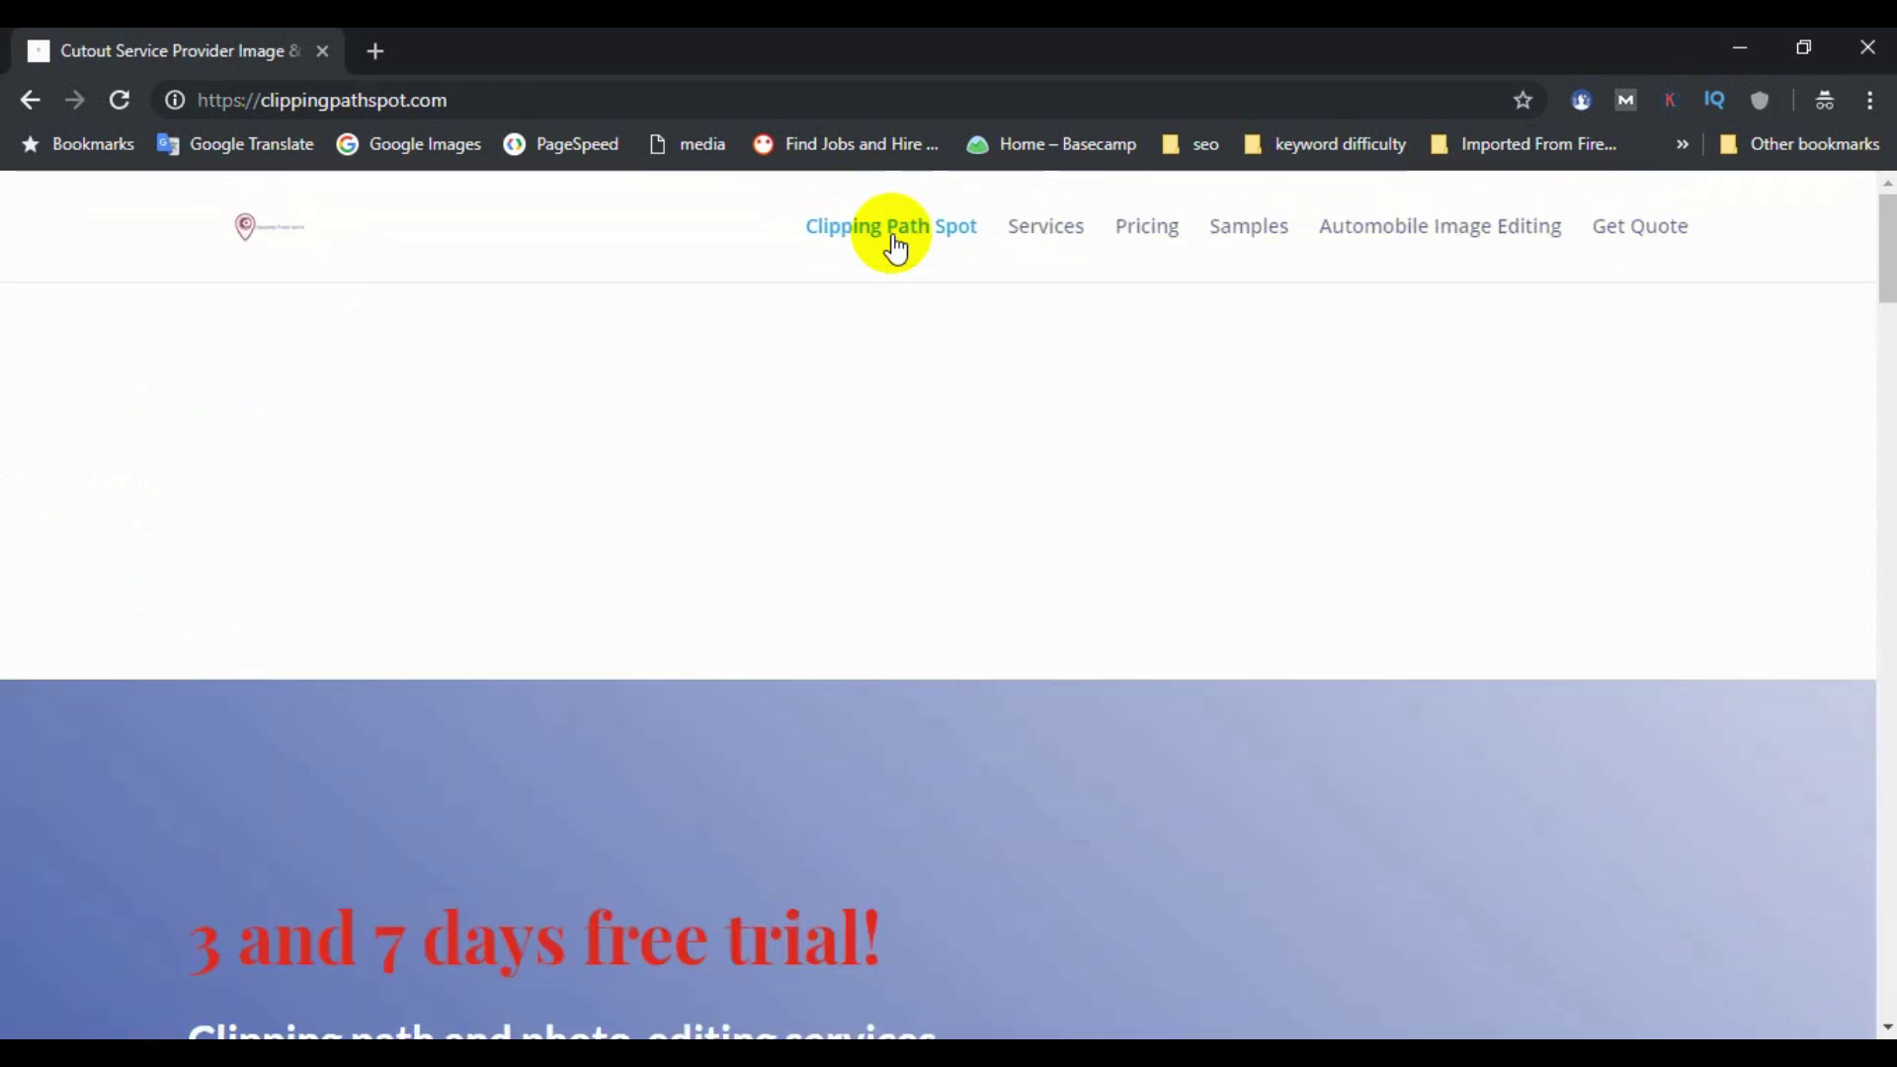
pyautogui.scroll(-12, 804, 399)
pyautogui.scroll(5, 800, 405)
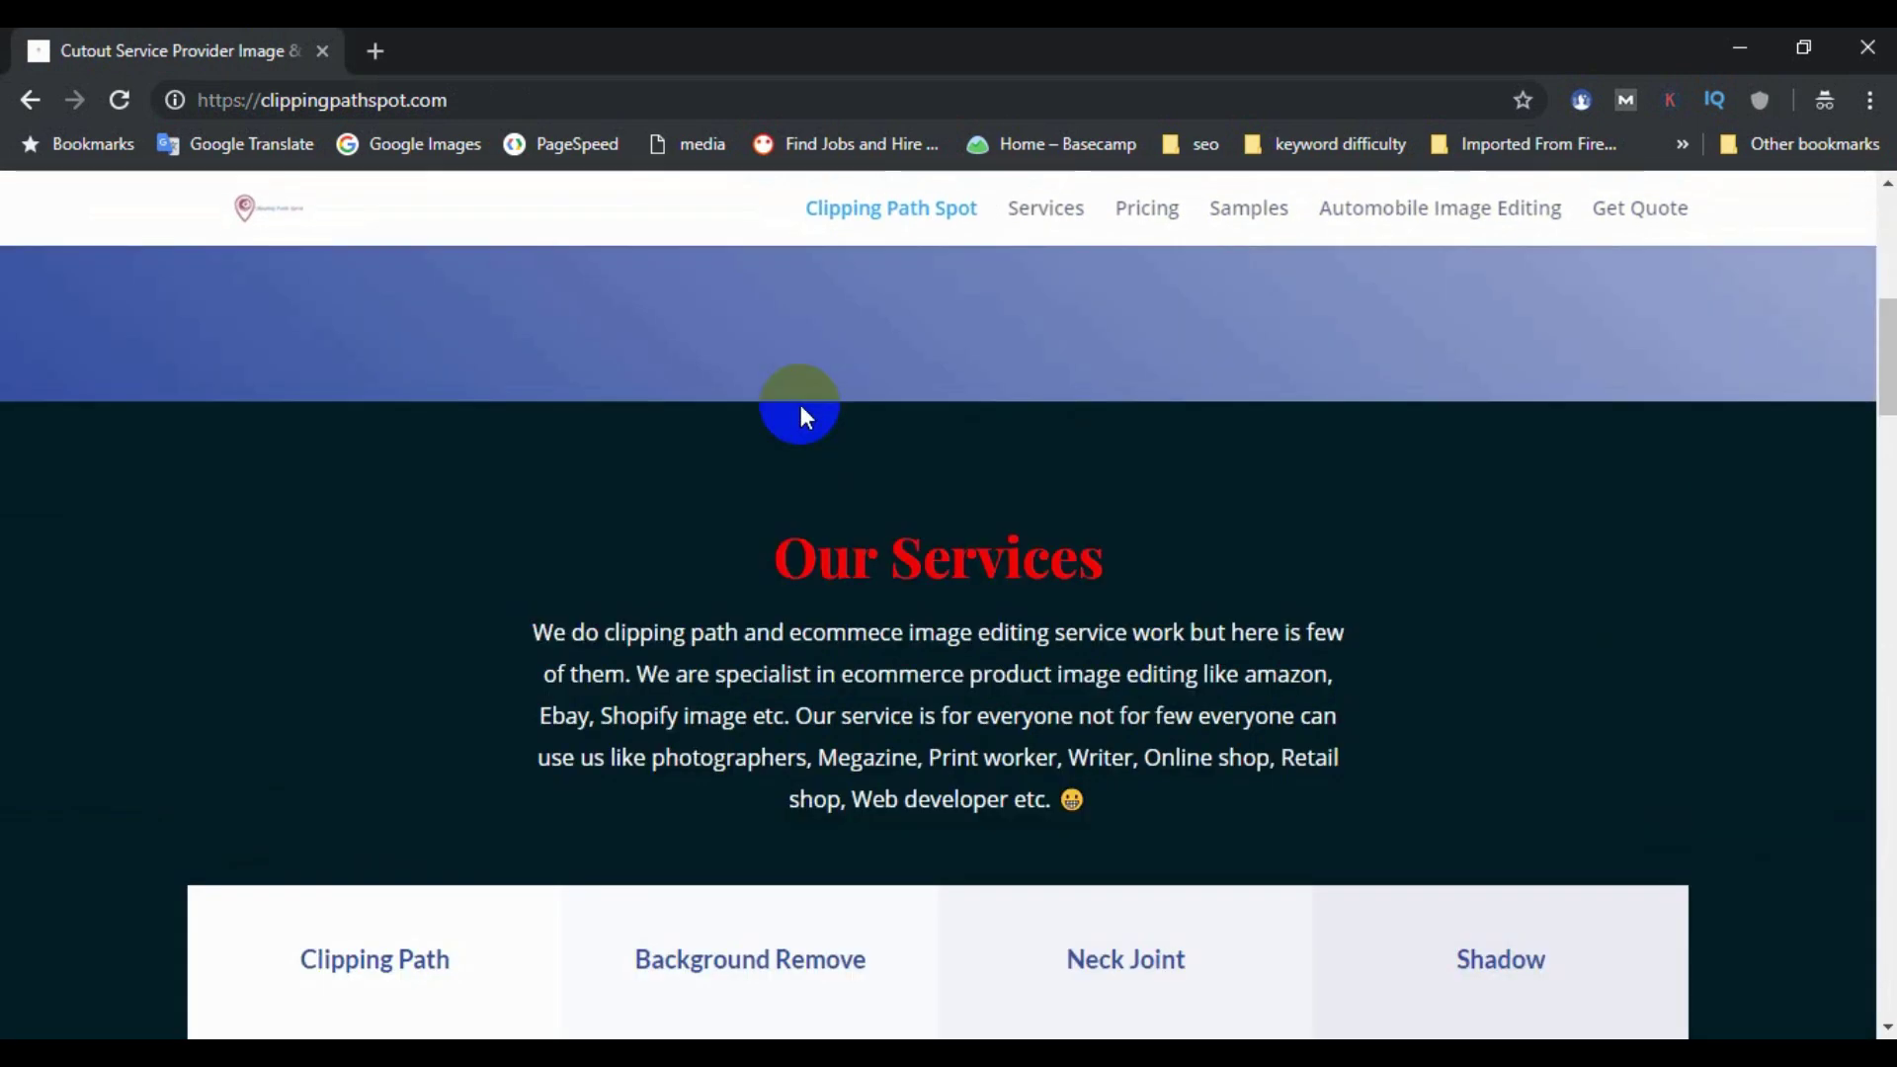
pyautogui.scroll(7, 474, 397)
pyautogui.scroll(-5, 672, 410)
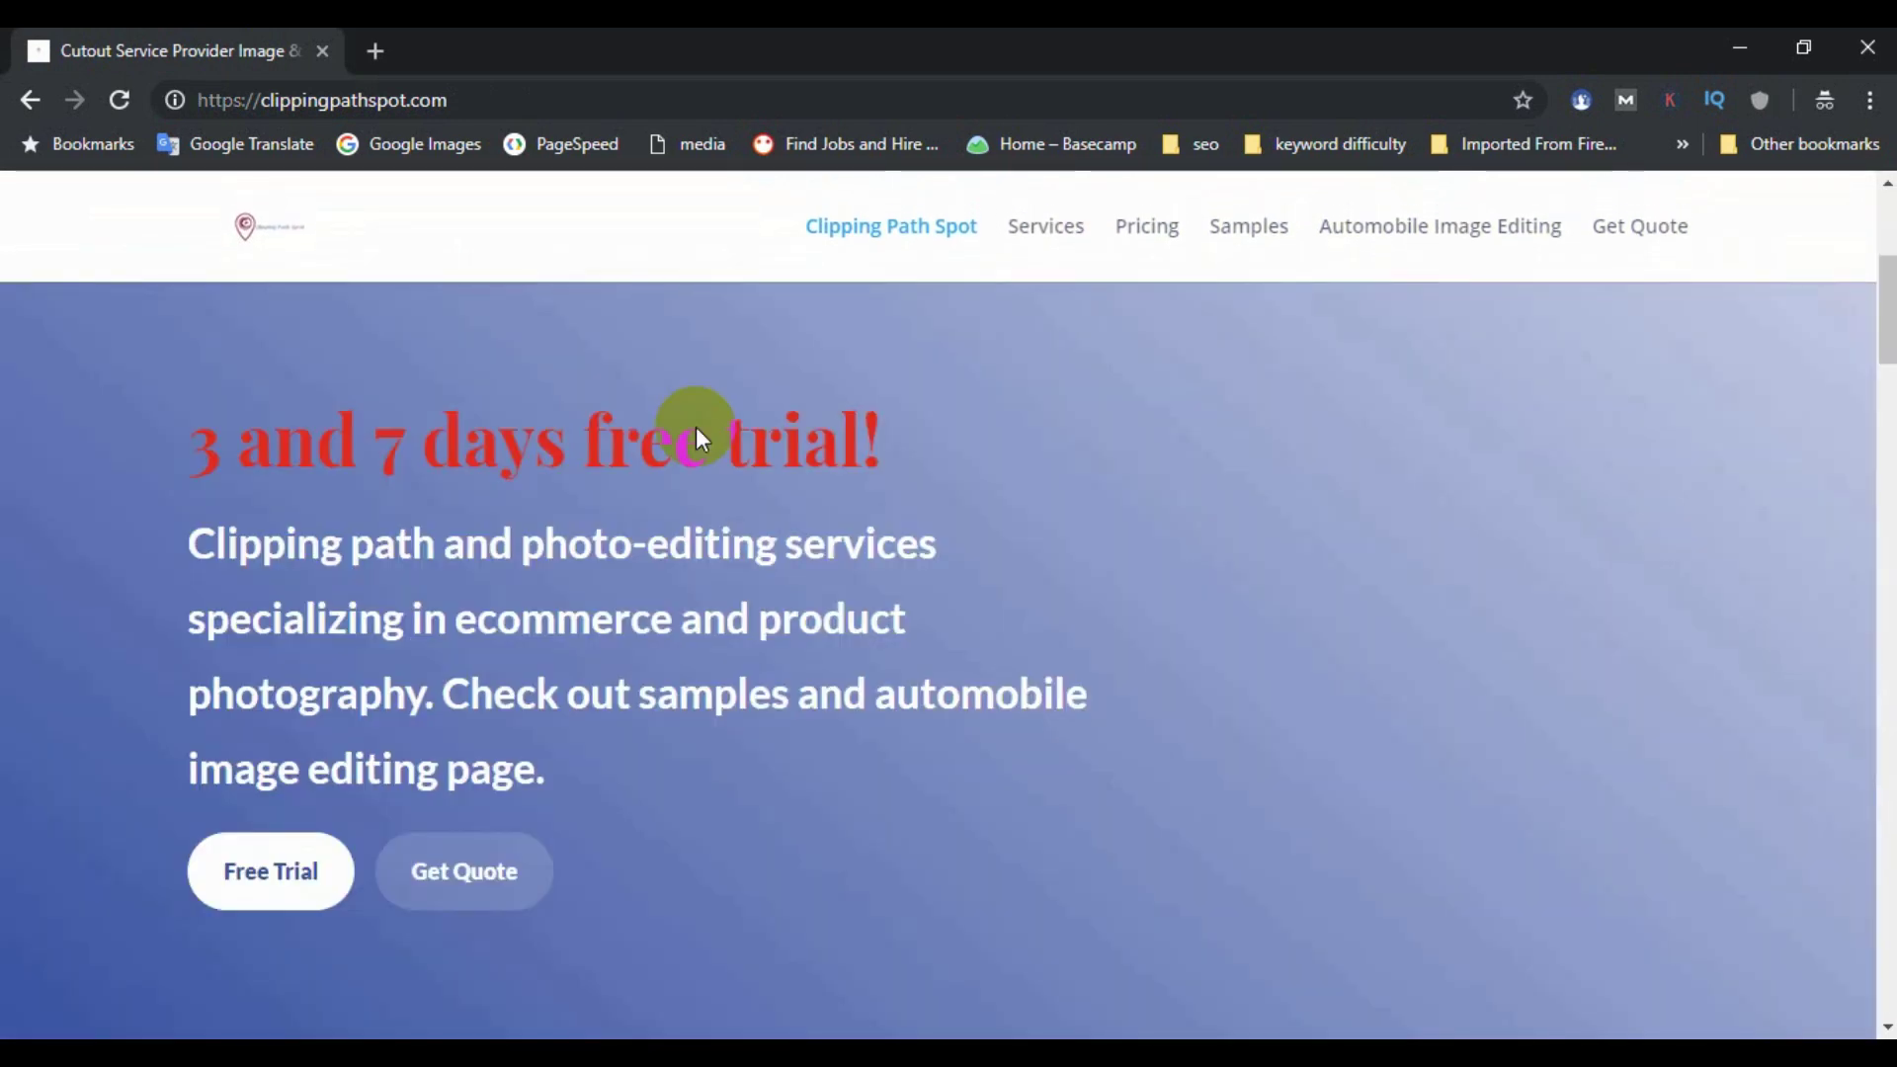
pyautogui.scroll(6, 711, 465)
pyautogui.scroll(-12, 720, 464)
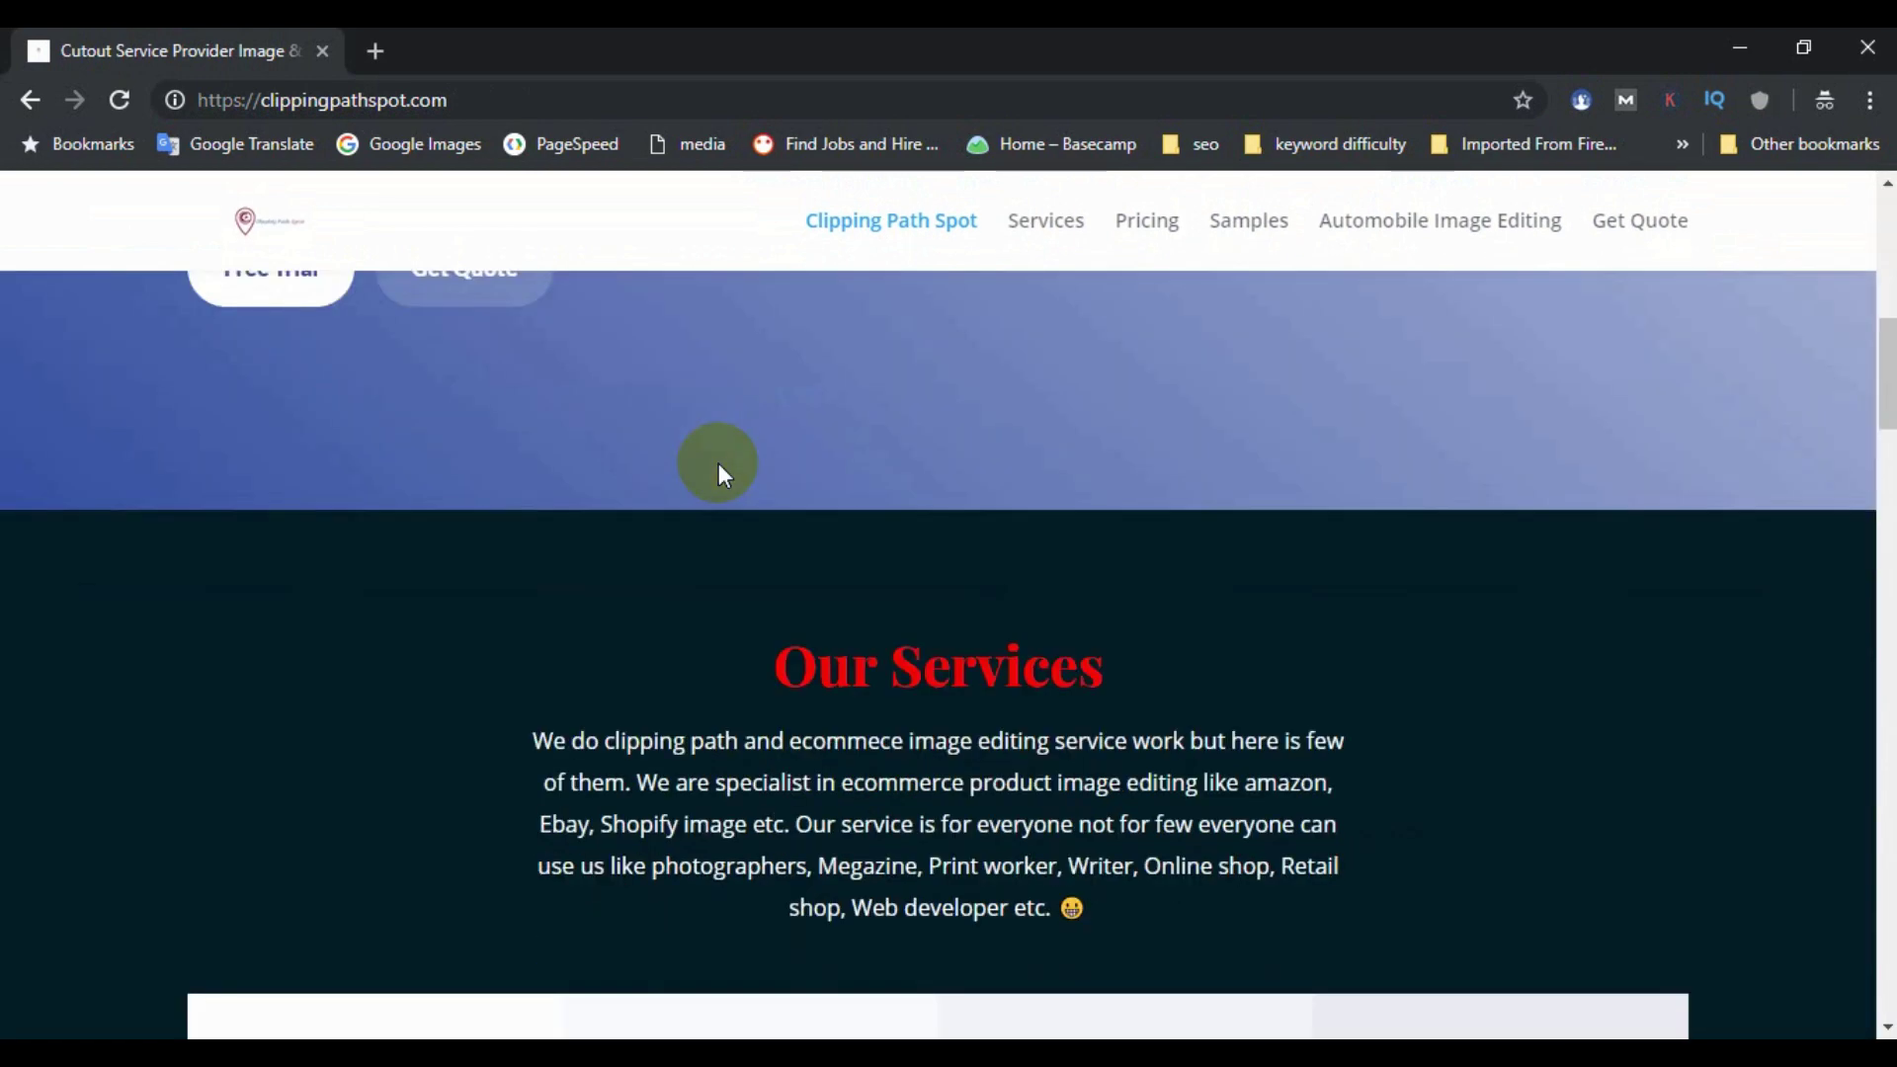
pyautogui.scroll(9, 719, 464)
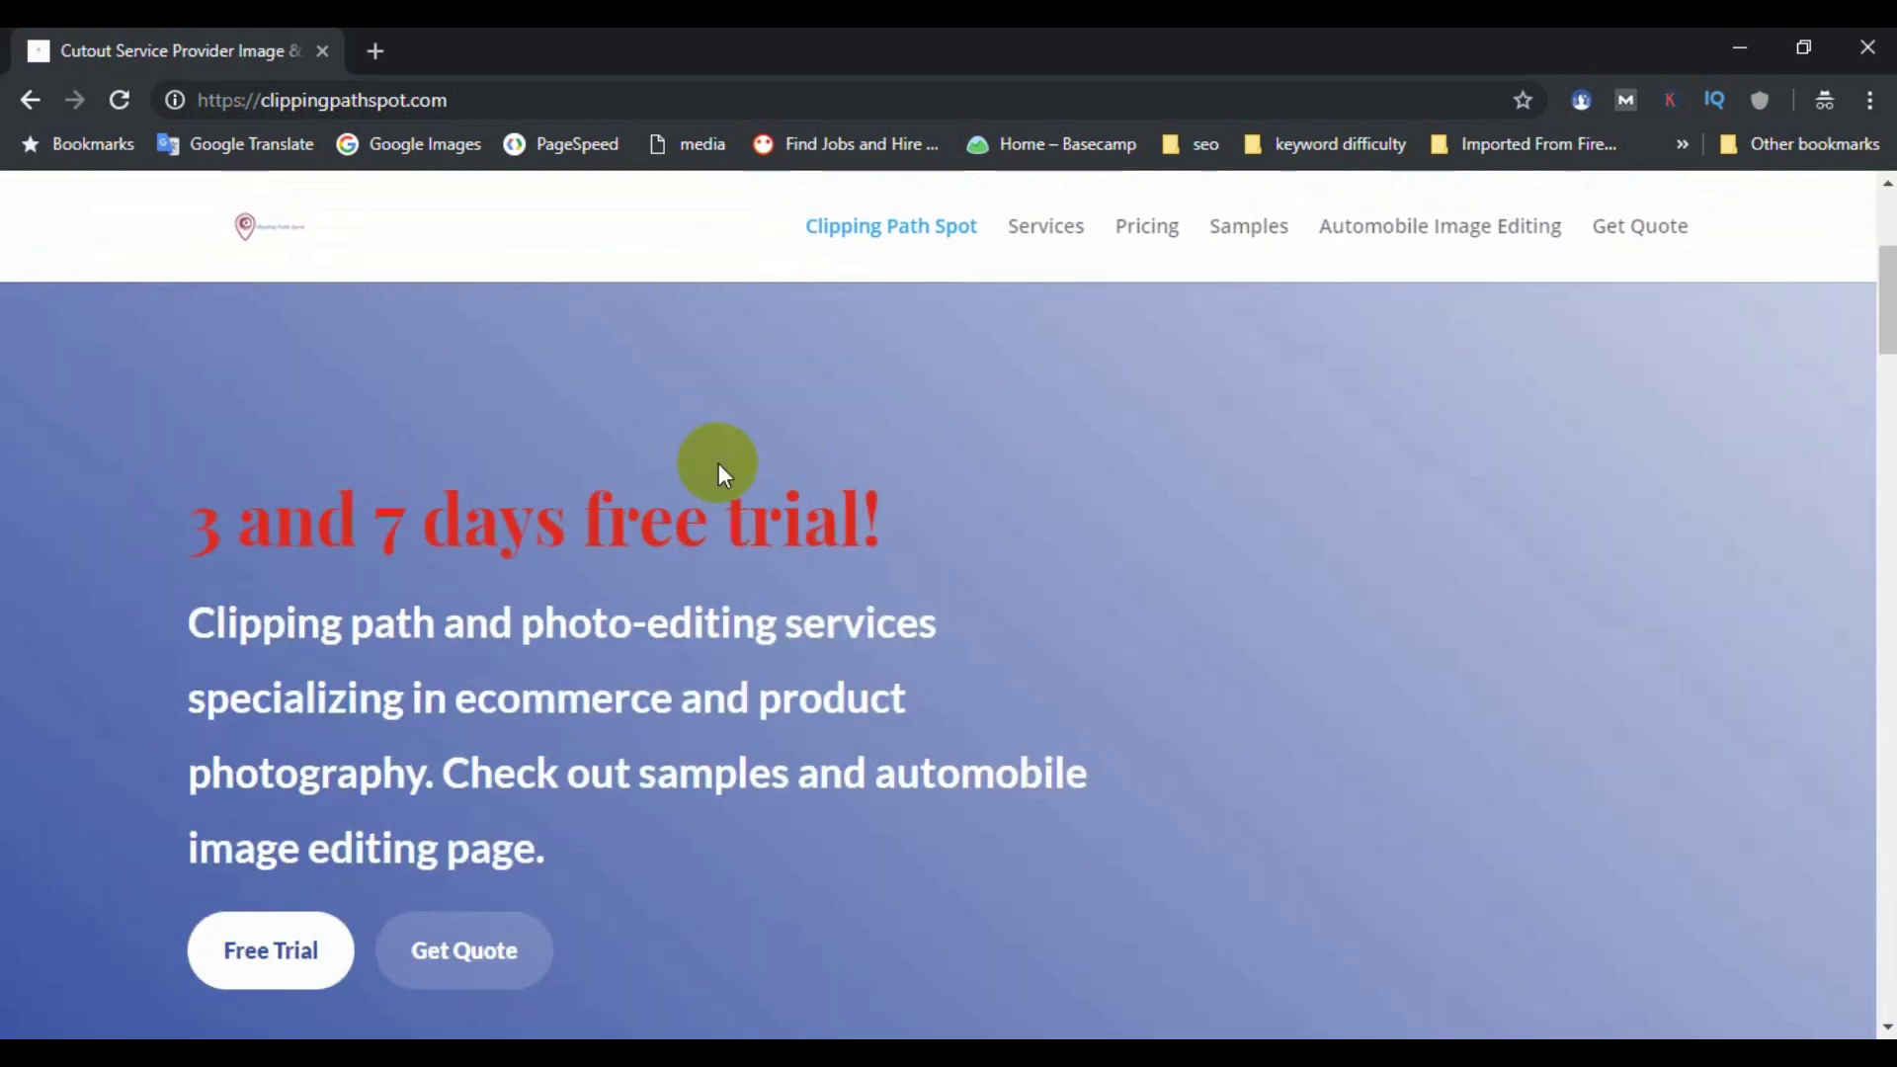
pyautogui.scroll(4, 720, 464)
pyautogui.scroll(-15, 719, 466)
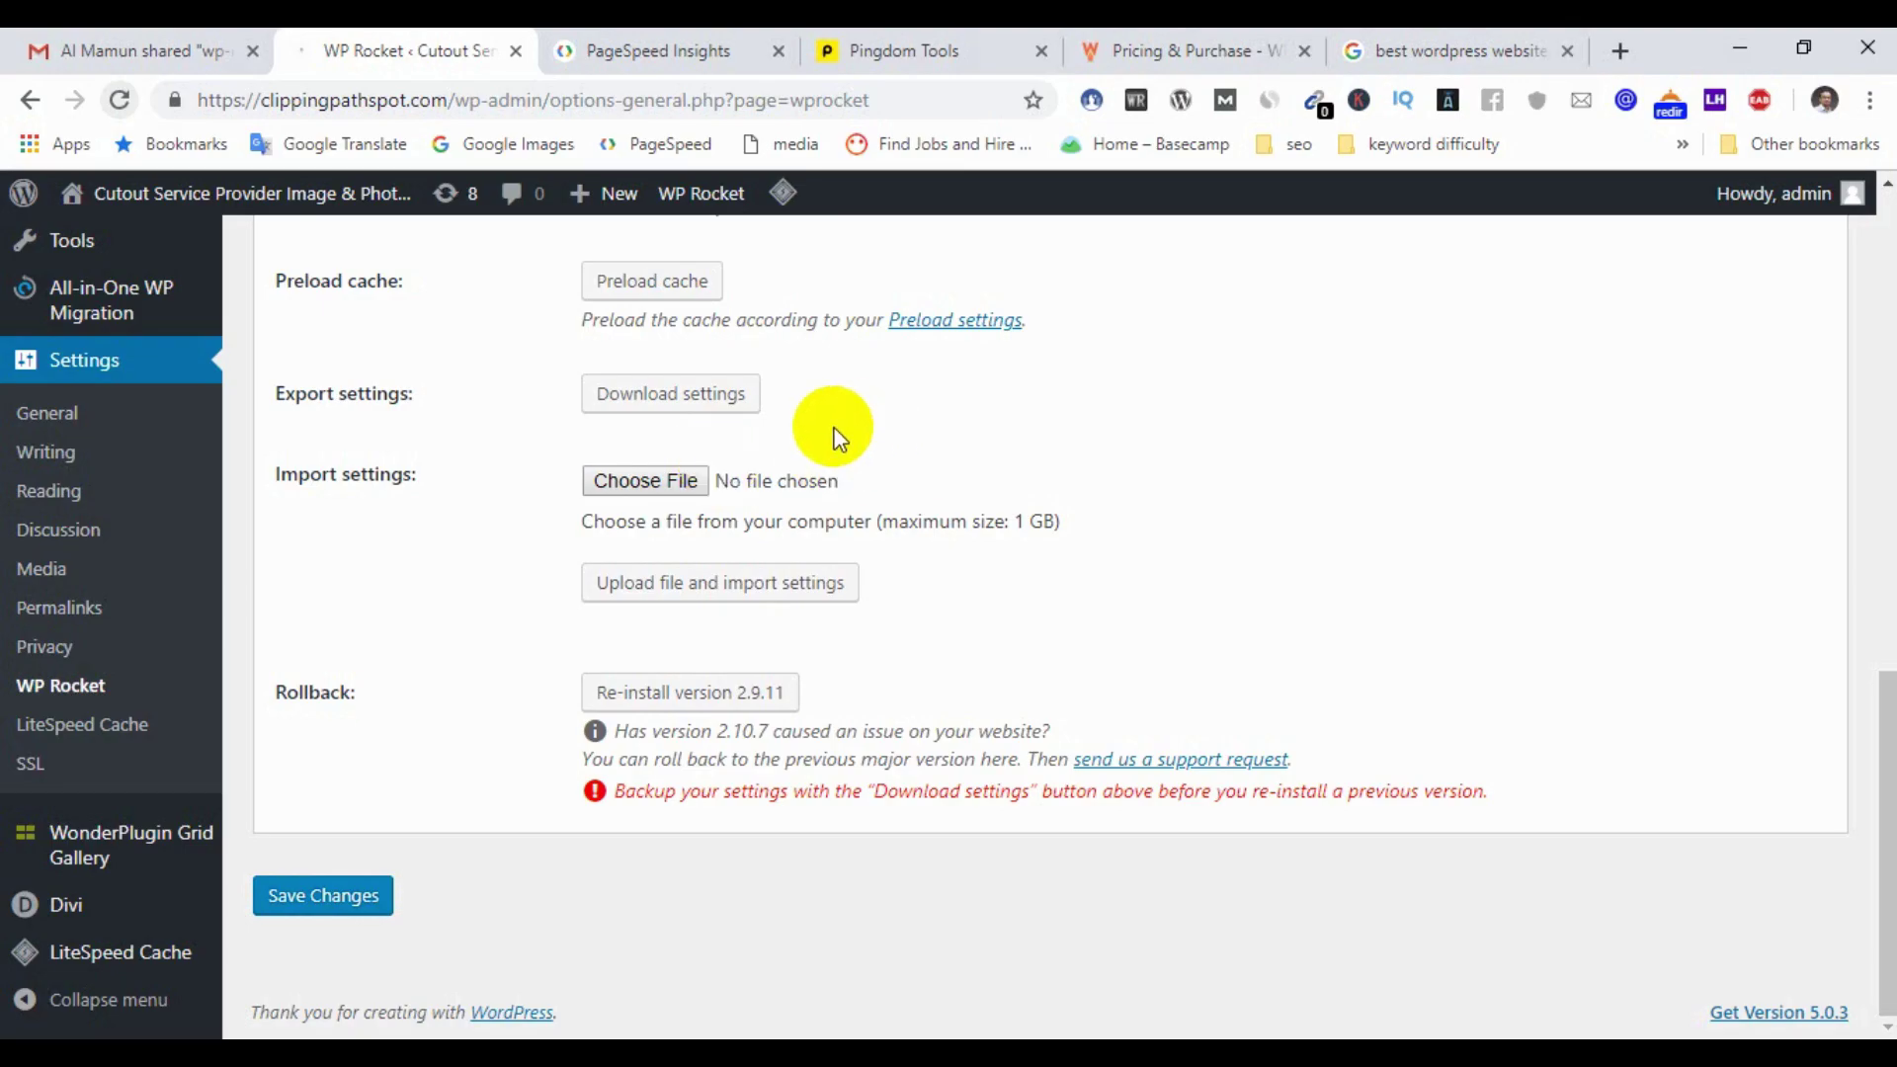
# Step: Compare the mobile score of 55 with the desktop 92 in PageSpeed Insights, then re-run the analysis
pyautogui.click(648, 52)
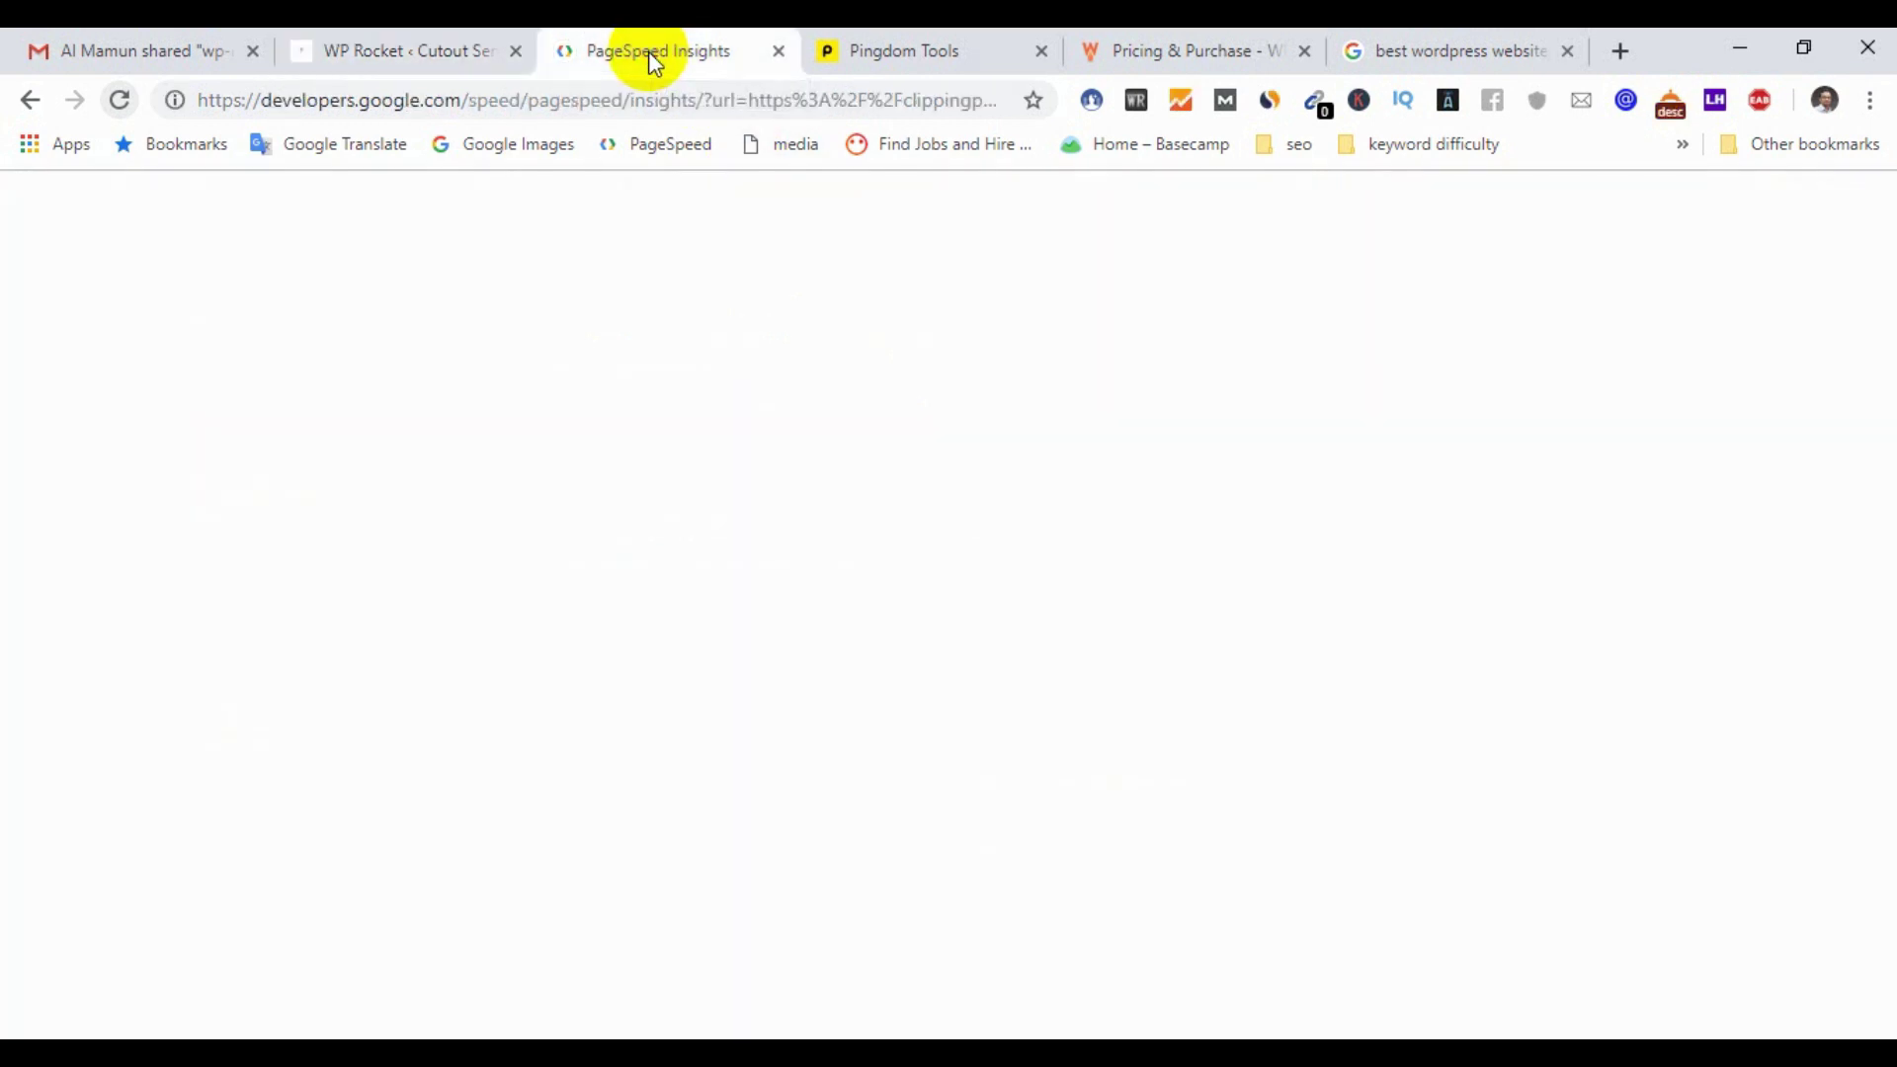
pyautogui.click(79, 423)
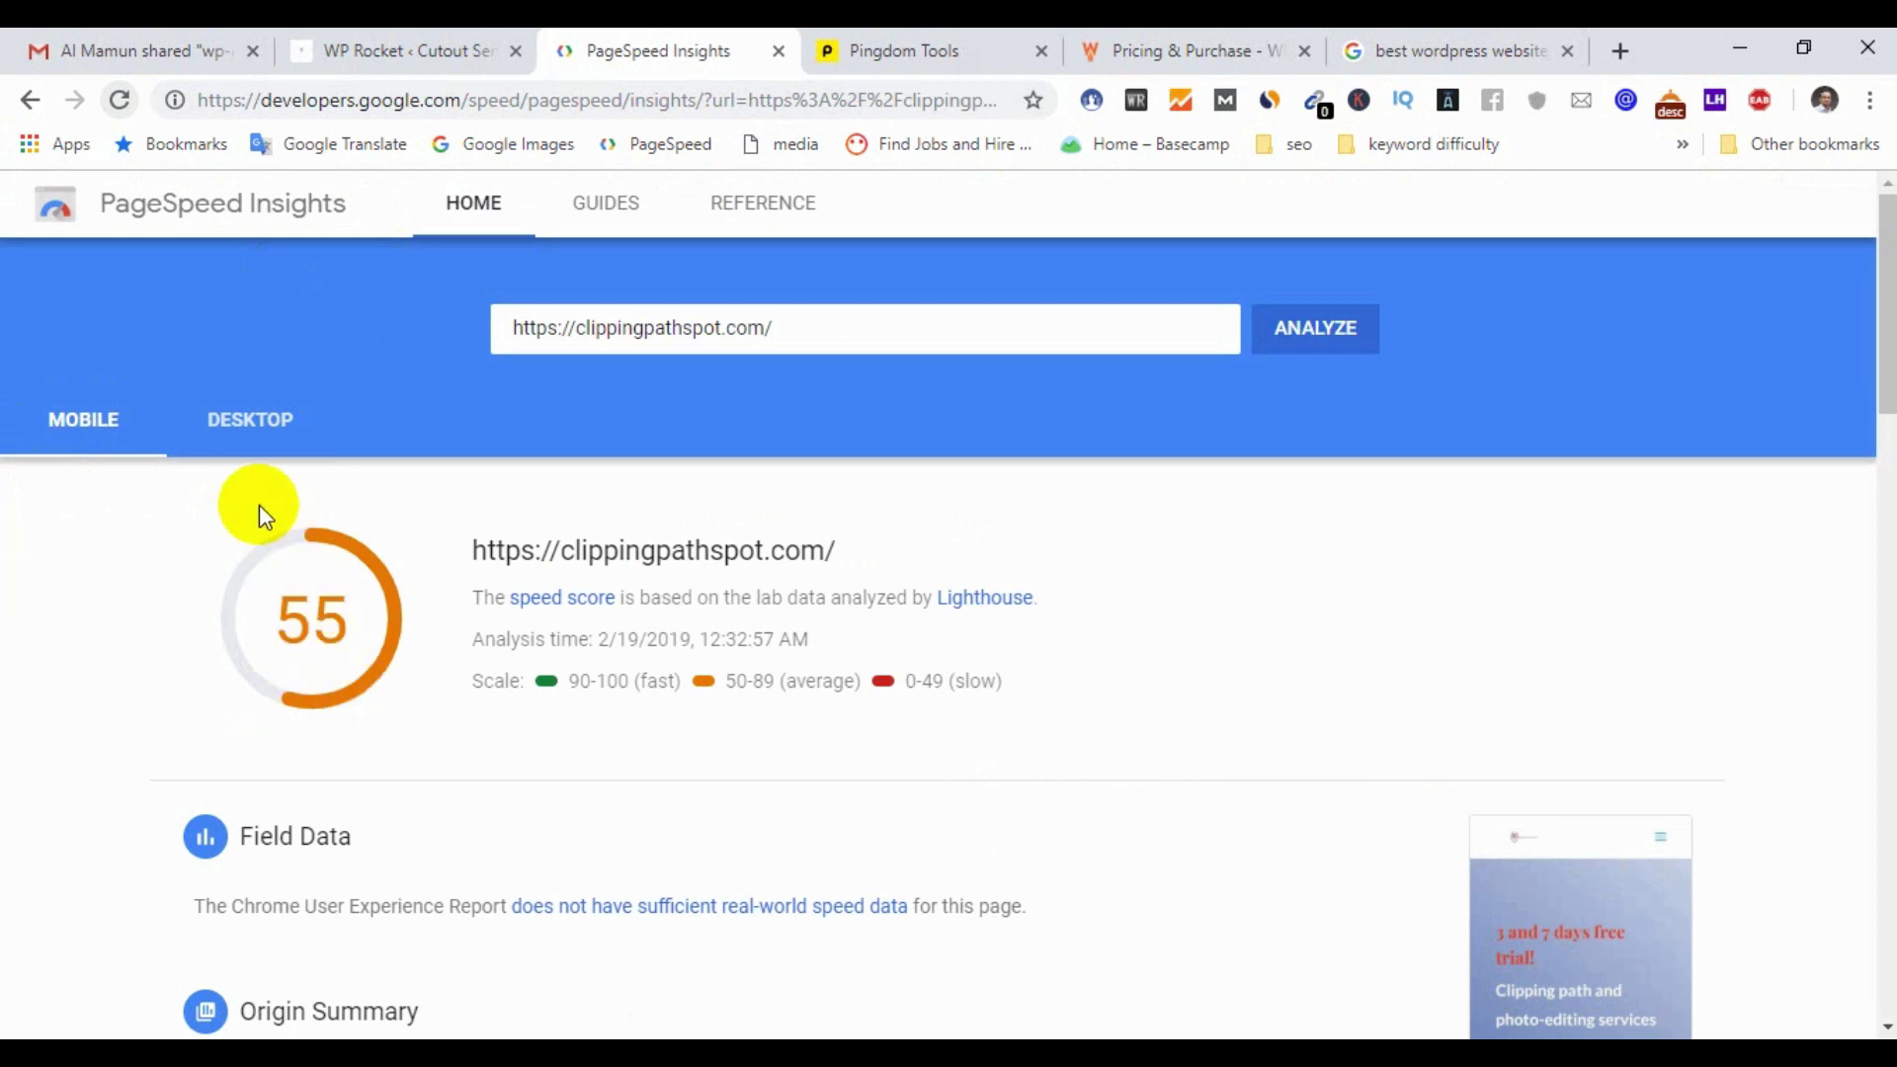
pyautogui.click(255, 425)
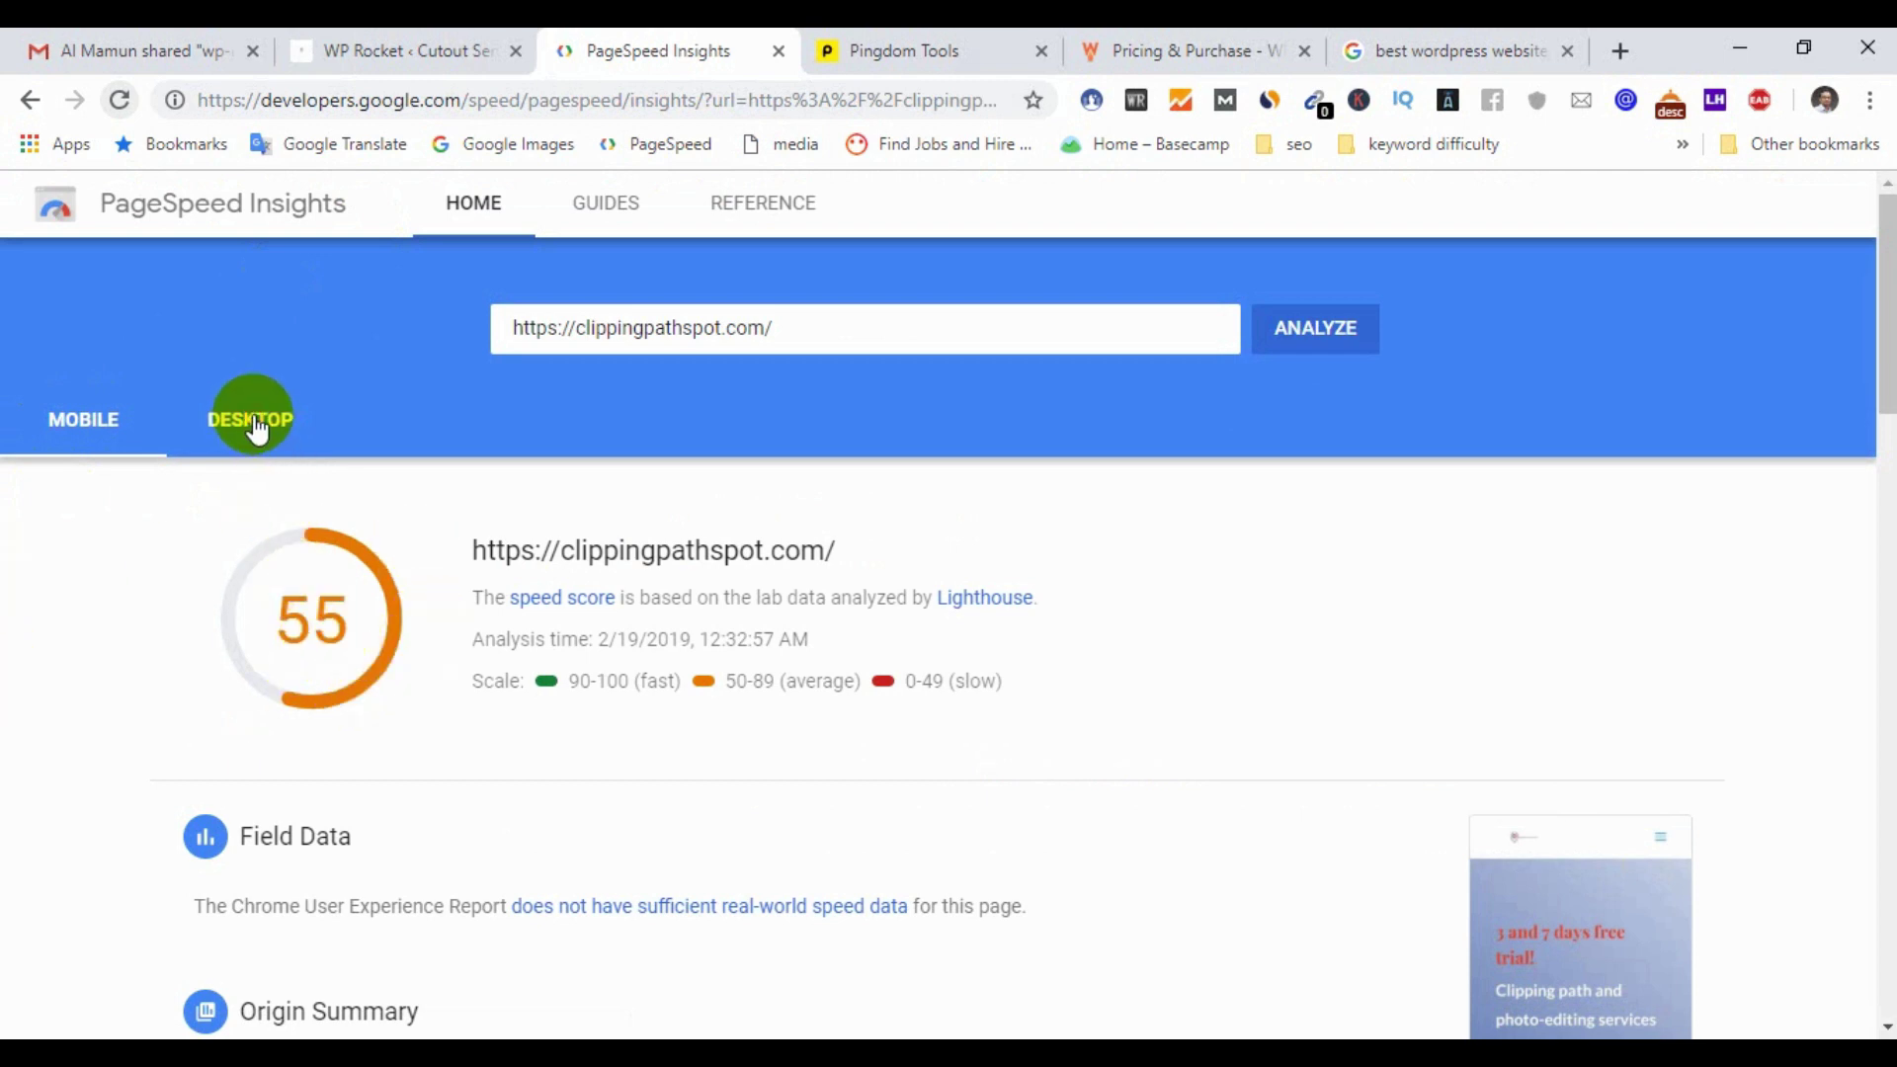
pyautogui.click(74, 432)
pyautogui.click(1312, 338)
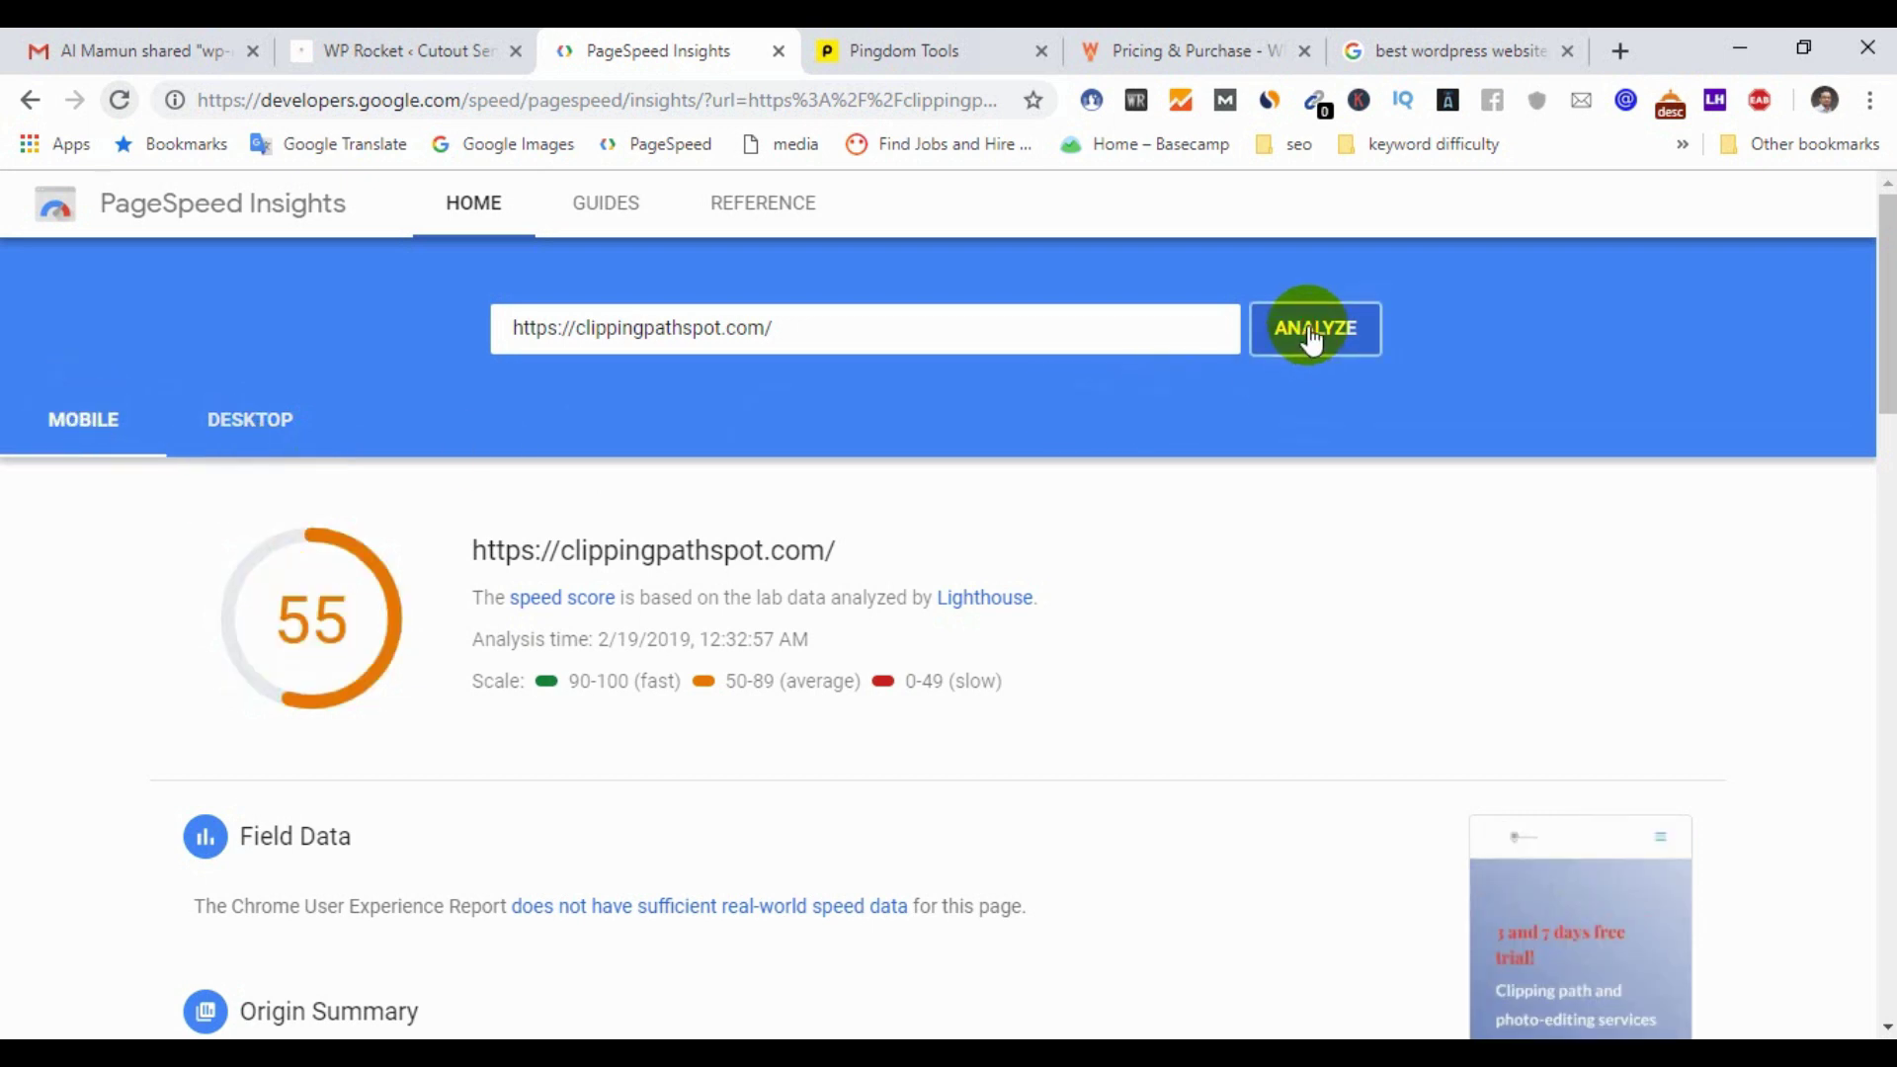